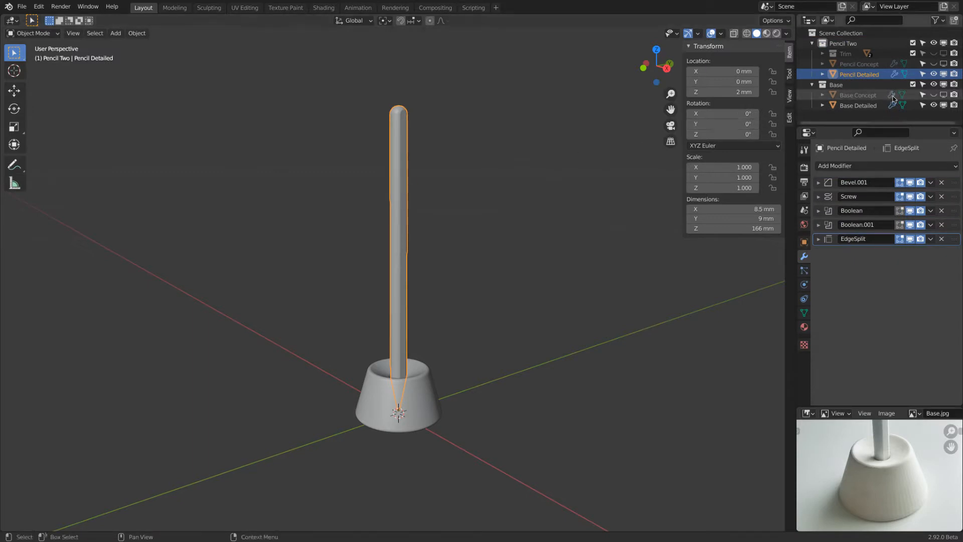
Exclude the Base collection from the view layer and examine the detailed pencil from its rounded end to its tip.
click(912, 84)
mouse_move(371, 297)
middle_down()
mouse_move(396, 256)
mouse_move(374, 253)
mouse_move(386, 238)
mouse_move(389, 135)
middle_up()
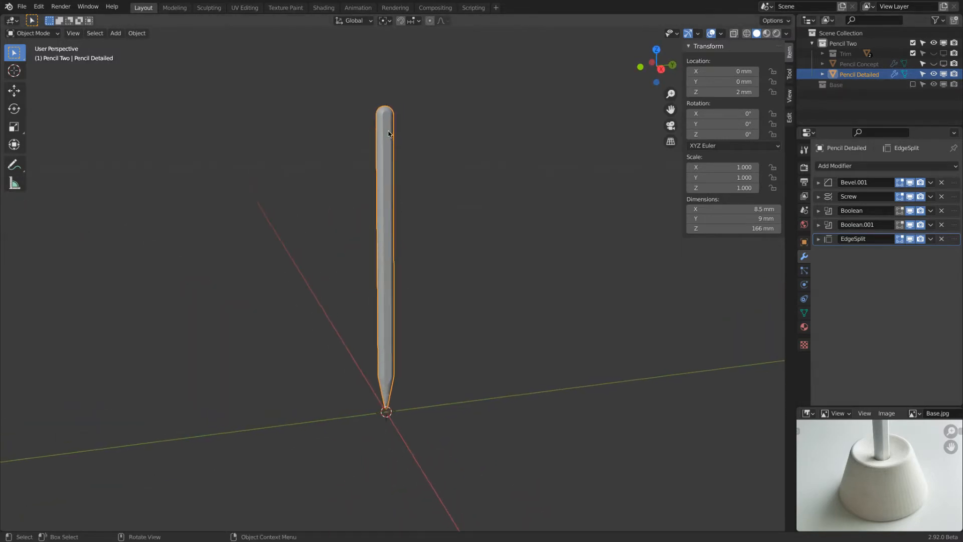
middle_drag(424, 410, 444, 412)
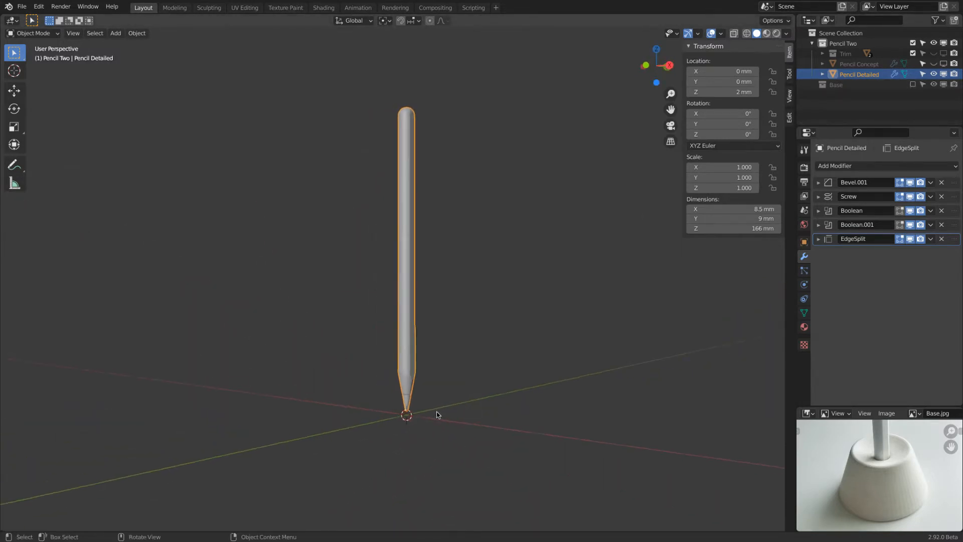
scroll(442, 411, up, 6)
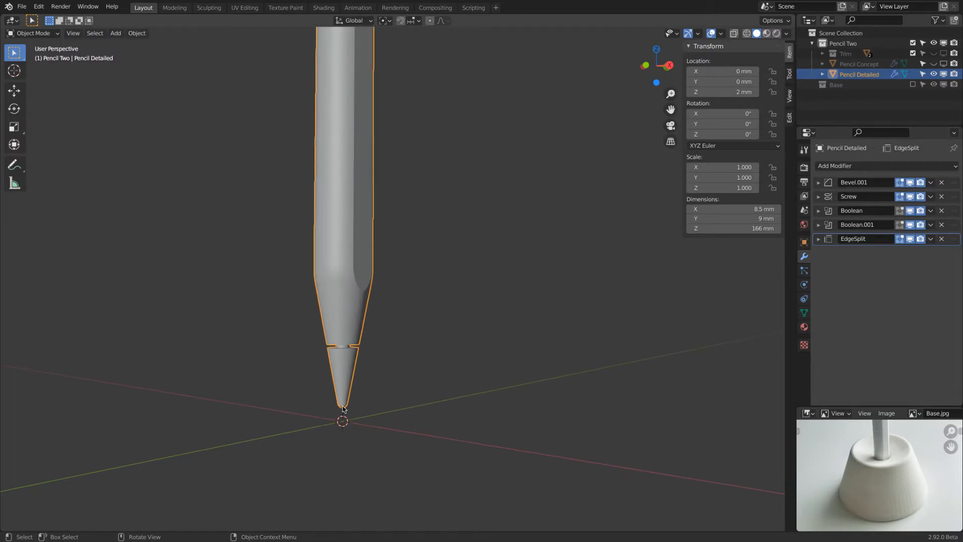
scroll(363, 411, down, 5)
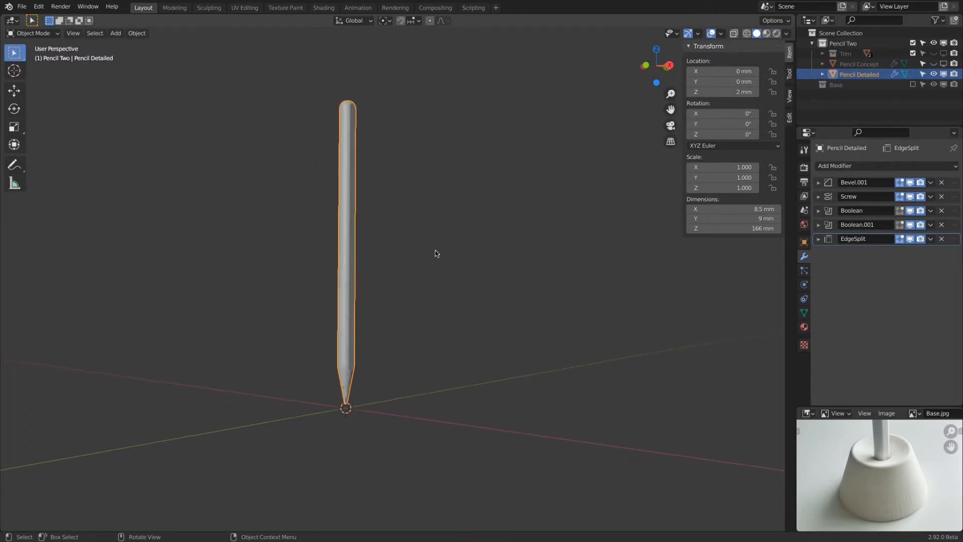
Exclude the Pencil Two collection, bring back the Base collection and examine the underside and inner tube of the base.
click(913, 43)
click(913, 64)
middle_drag(498, 269, 329, 209)
scroll(340, 389, up, 5)
scroll(340, 389, up, 4)
middle_drag(333, 275, 333, 203)
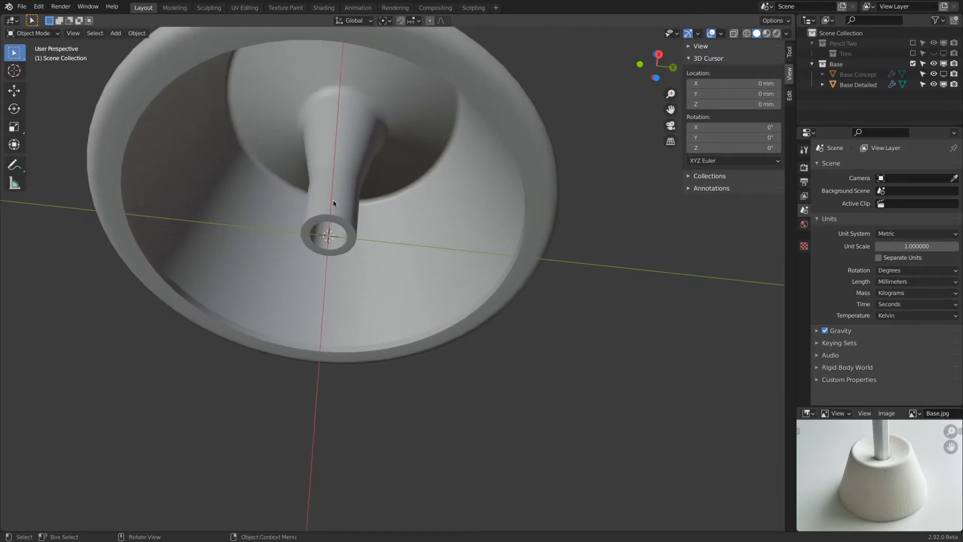
scroll(334, 212, down, 4)
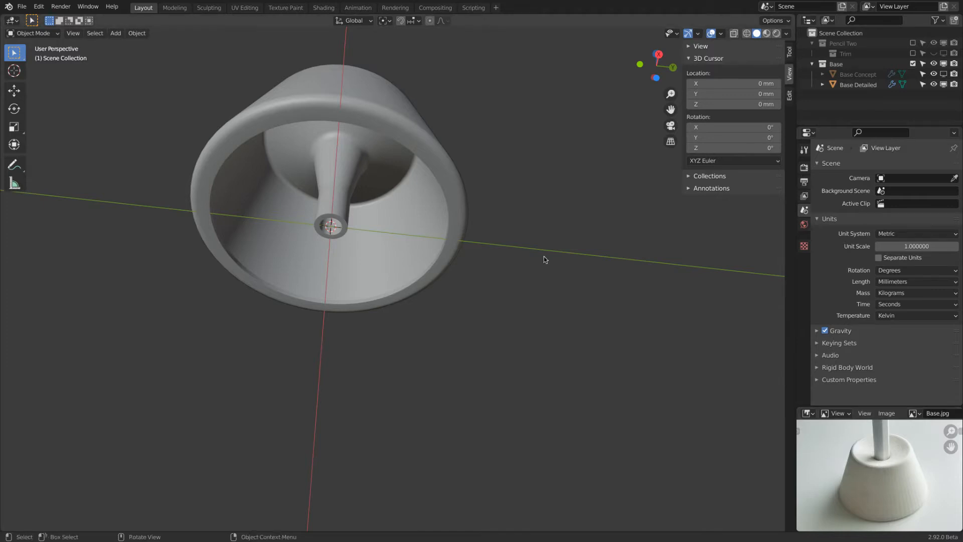
Start a new General file without saving the changes to the current one.
click(22, 6)
mouse_move(31, 21)
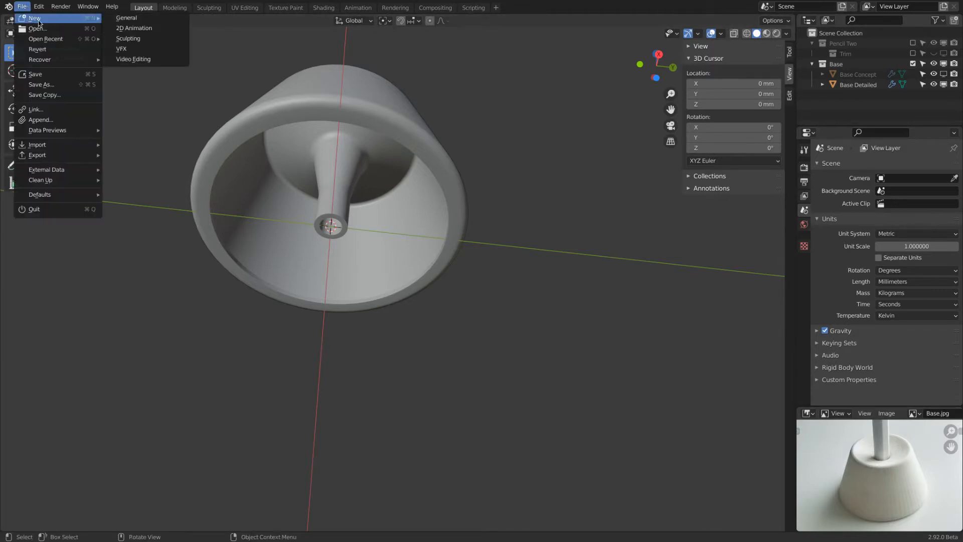
click(143, 20)
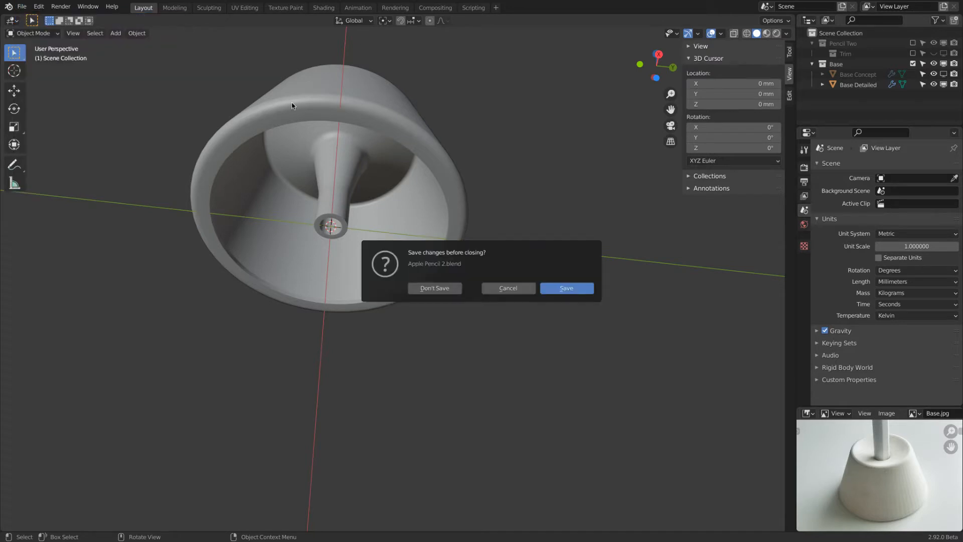
click(430, 287)
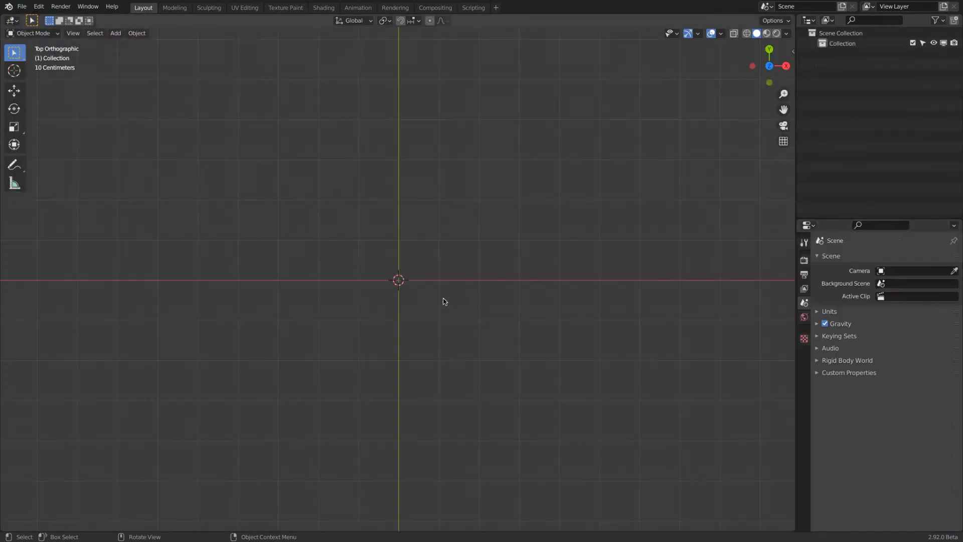
Set the scene's length unit to Millimeters.
click(816, 311)
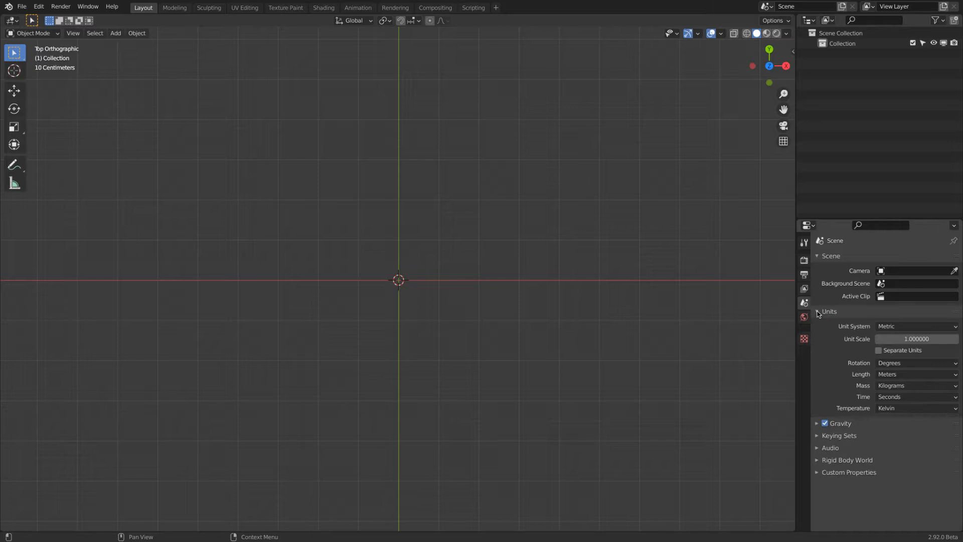
click(911, 376)
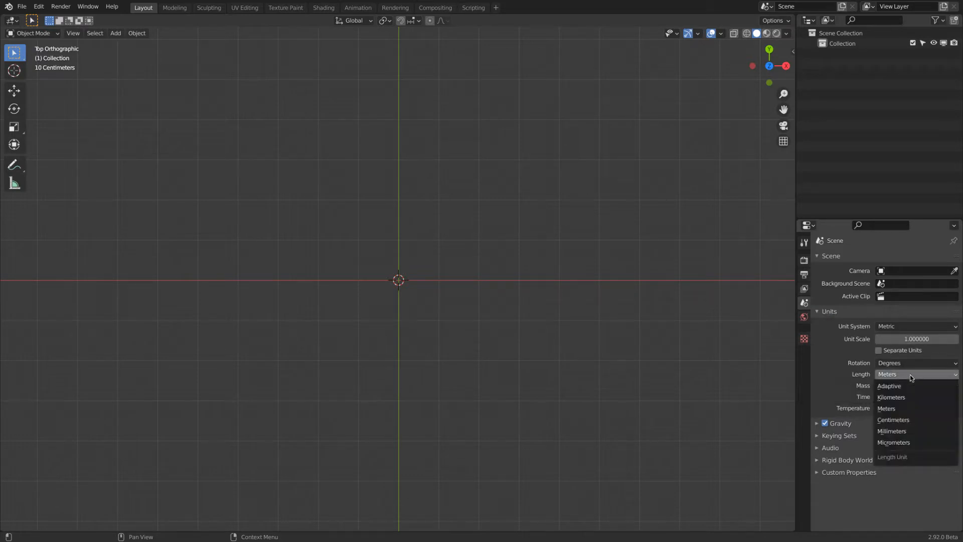
click(911, 432)
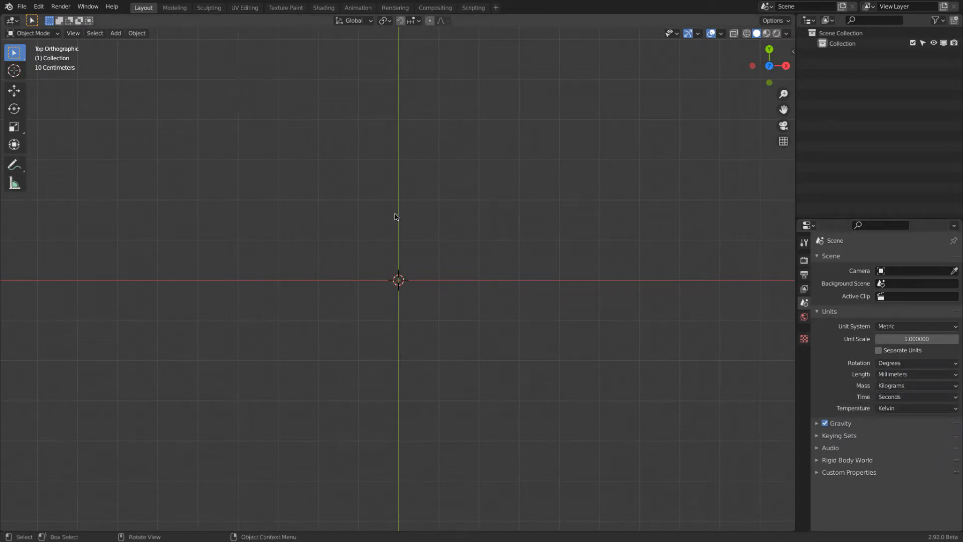
Set the transform pivot point to Bounding Box Center, with the scene seen from the top and centred on the origin.
click(769, 66)
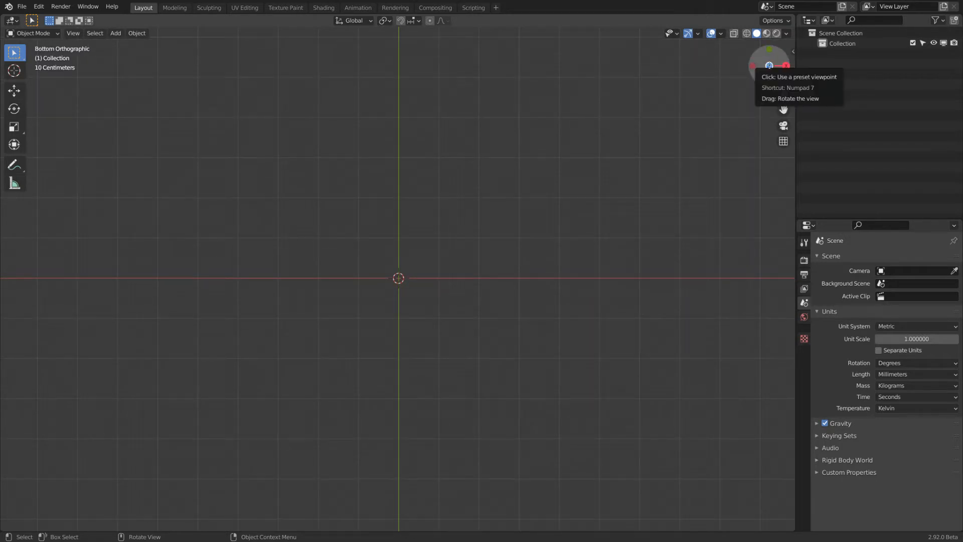
click(768, 66)
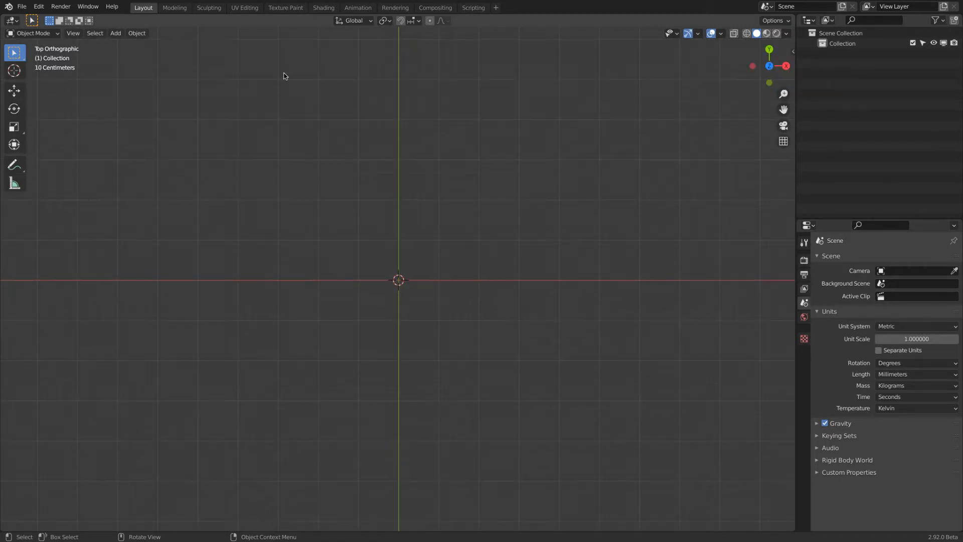
click(409, 21)
scroll(362, 201, up, 10)
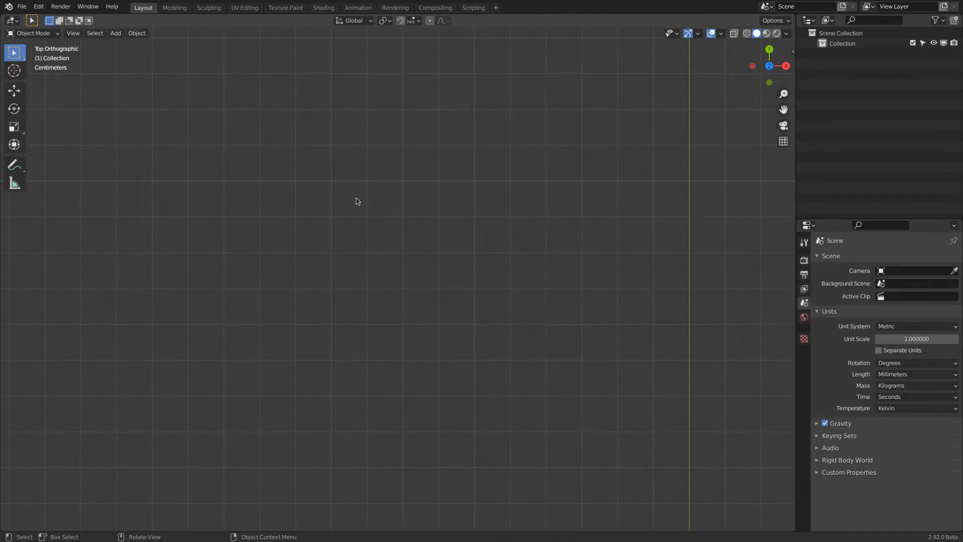
key(shift+c)
click(385, 21)
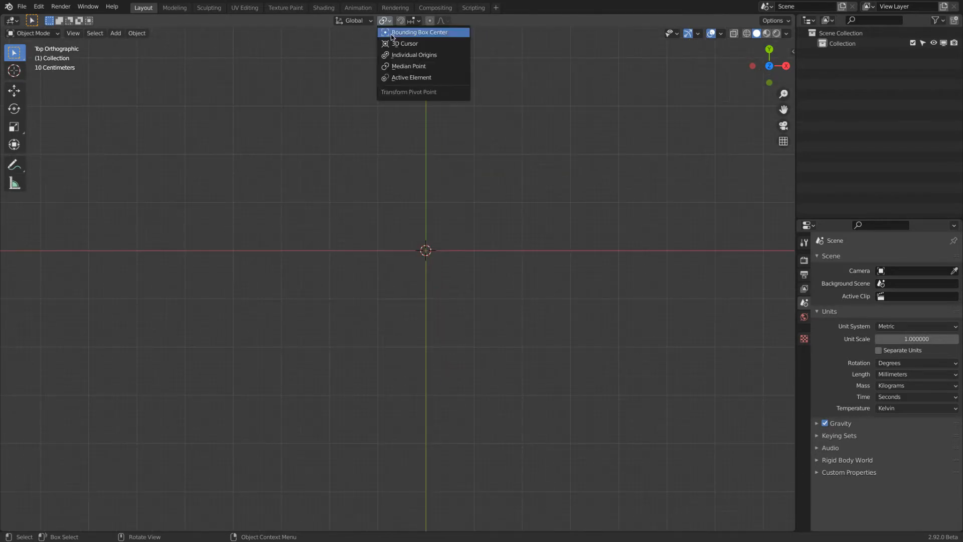
click(433, 33)
Add a plane mesh at the origin with a size of 166 mm.
click(115, 33)
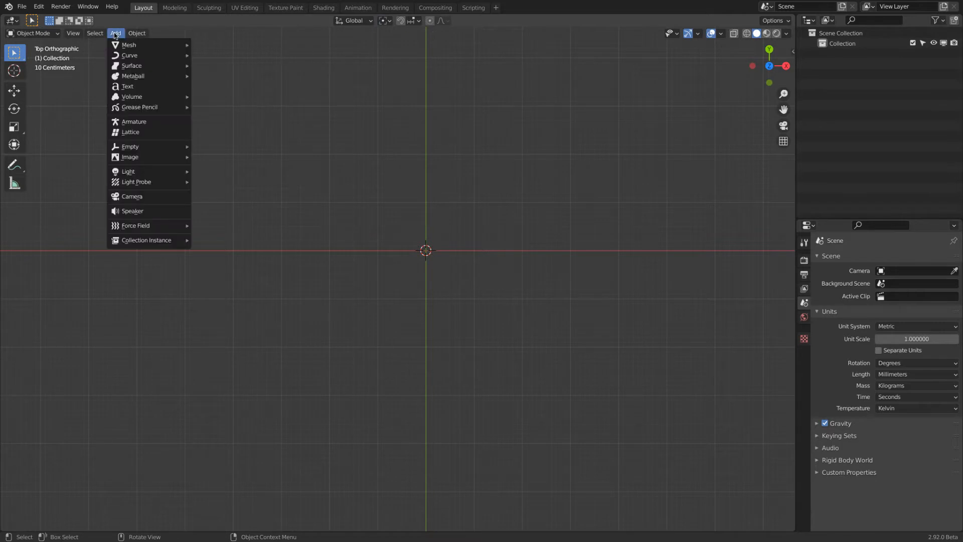
mouse_move(128, 44)
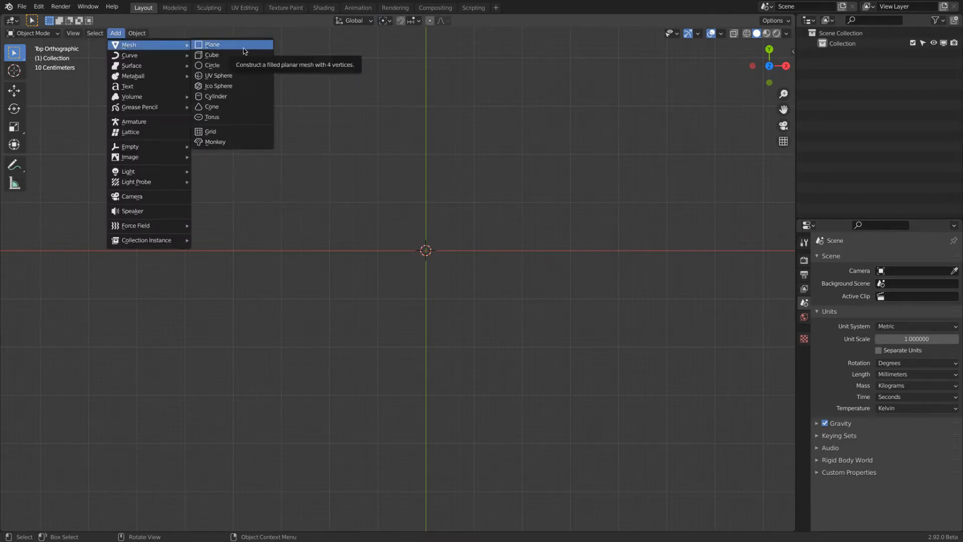
click(244, 51)
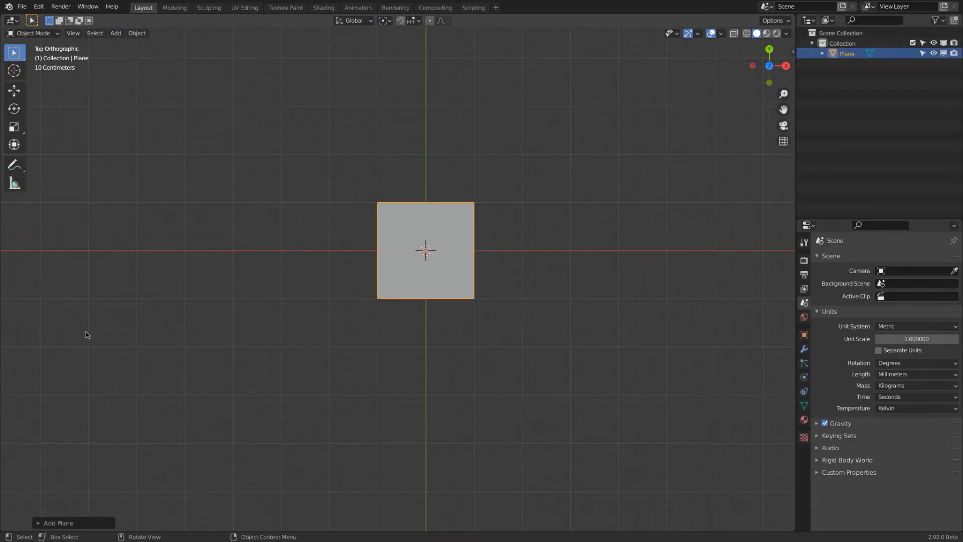
click(38, 524)
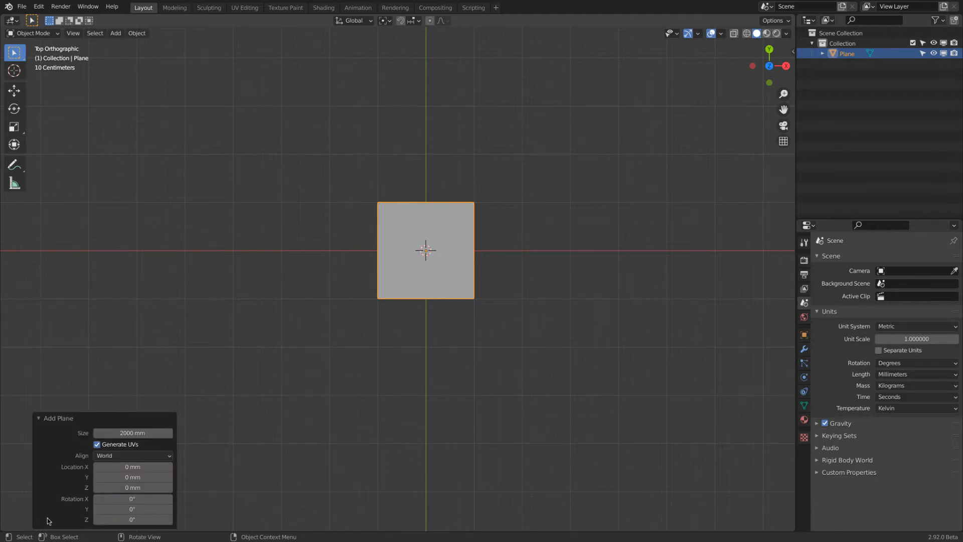
click(121, 433)
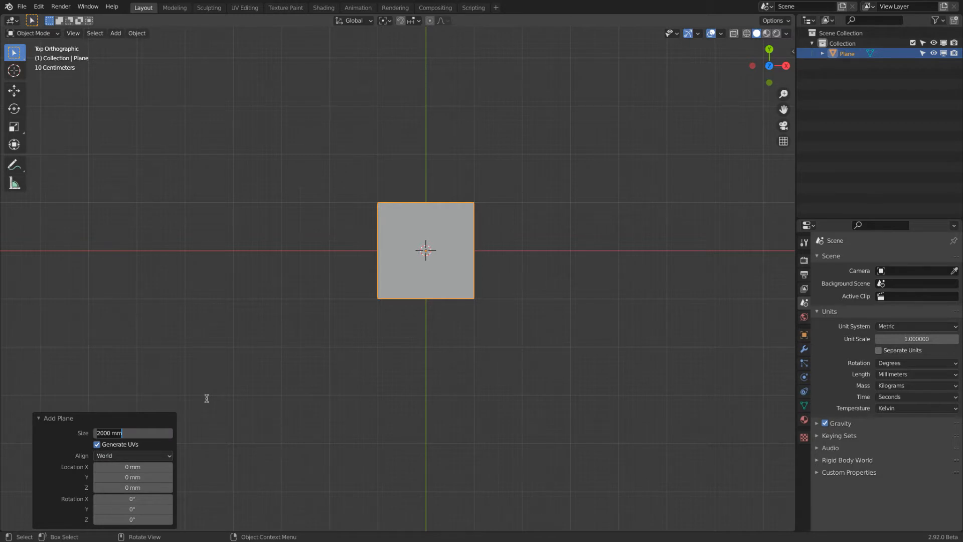
key(ctrl+a)
text(166mm)
key(Return)
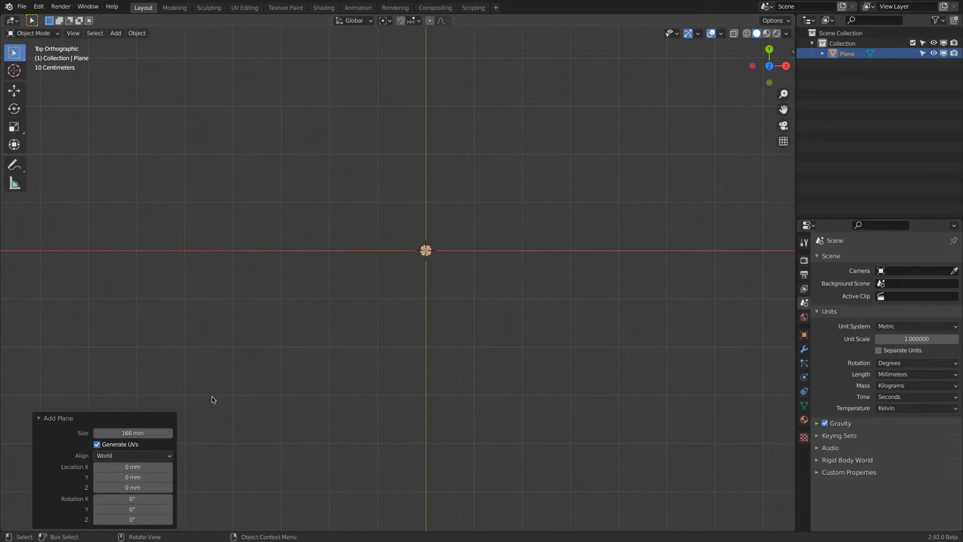
Show the plane's transform properties and set its X rotation to 90° so that it stands upright.
click(792, 51)
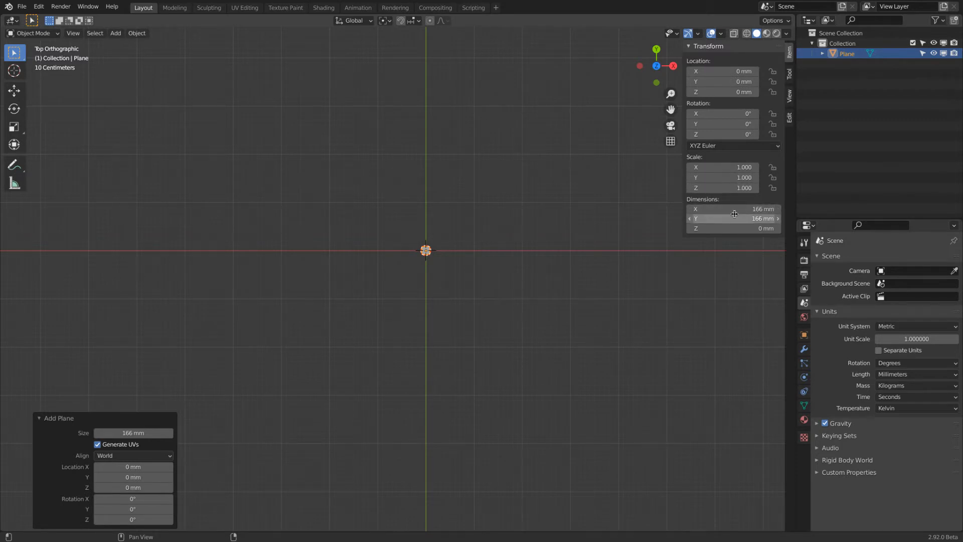
scroll(424, 250, up, 12)
scroll(423, 248, up, 4)
shift+middle_drag(421, 232, 423, 186)
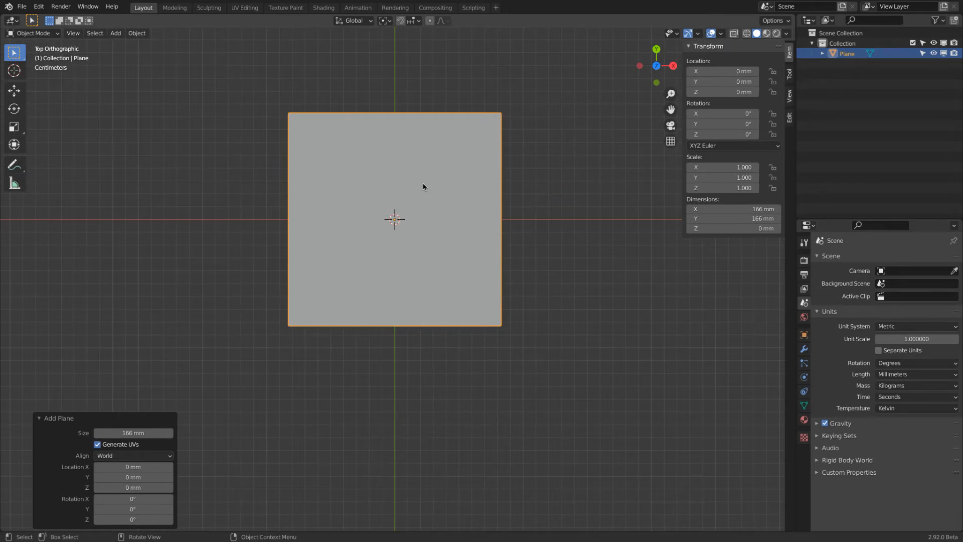
middle_drag(453, 258, 392, 188)
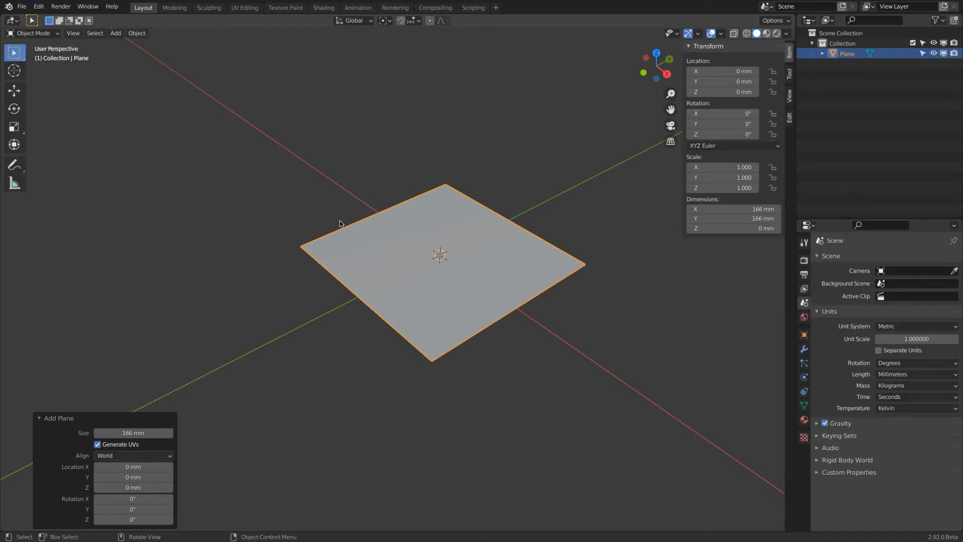
click(755, 117)
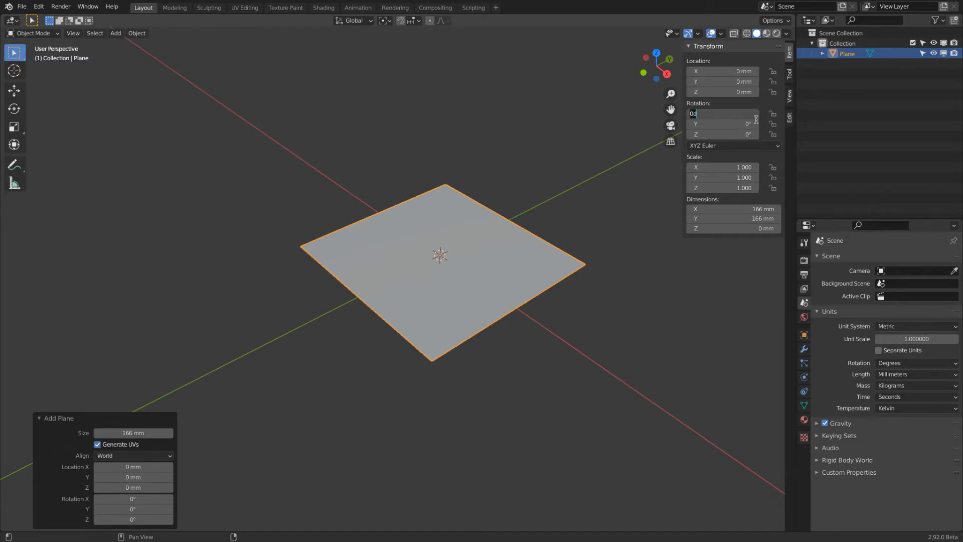
text(90)
key(Return)
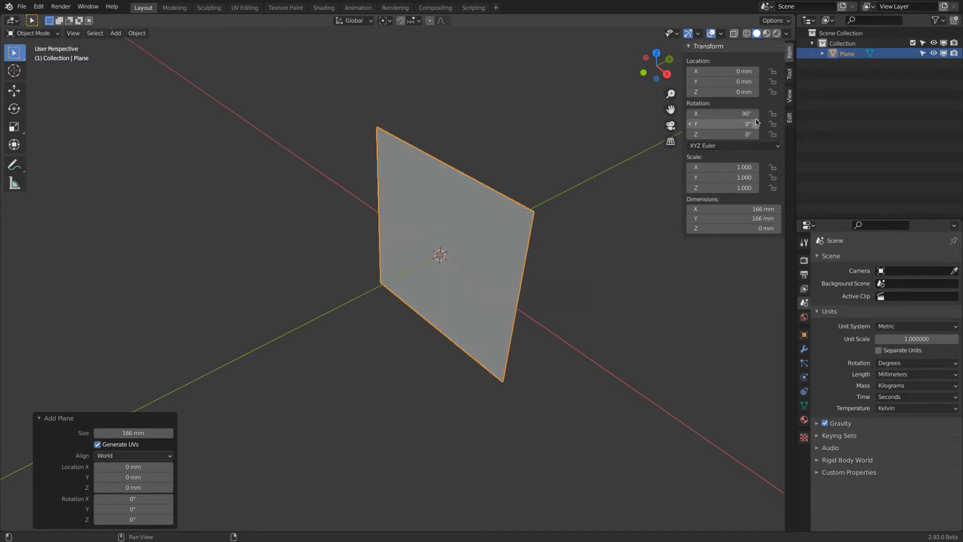
Apply the upright plane's rotation to its mesh.
click(141, 33)
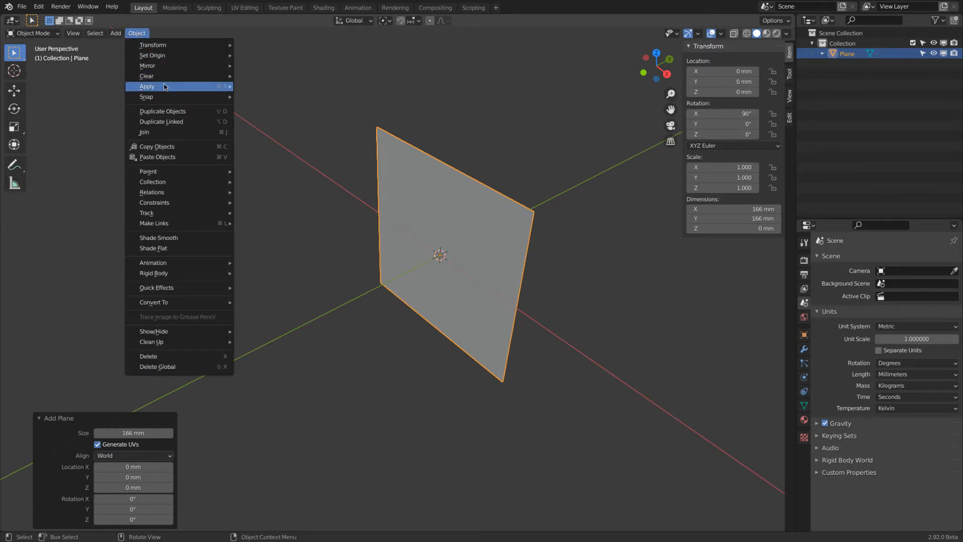
mouse_move(164, 87)
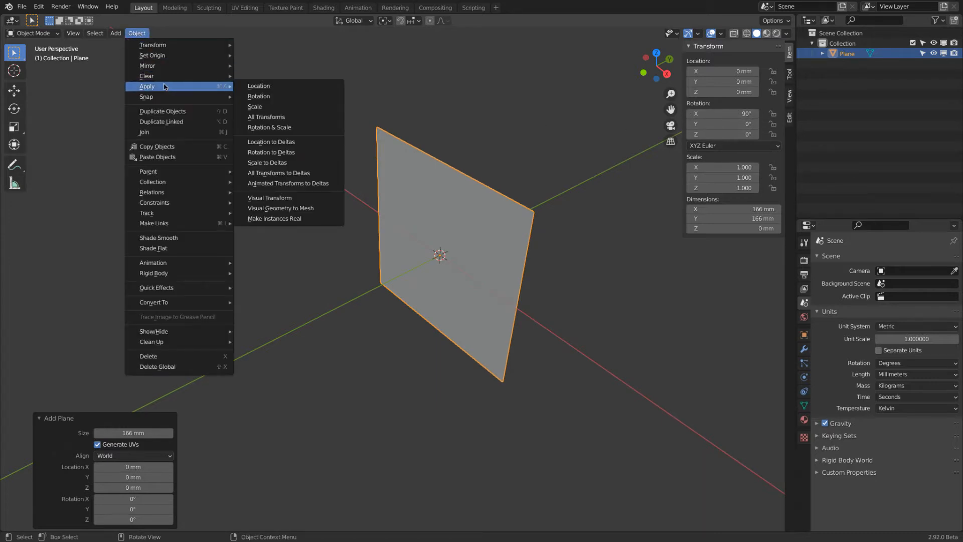
click(272, 98)
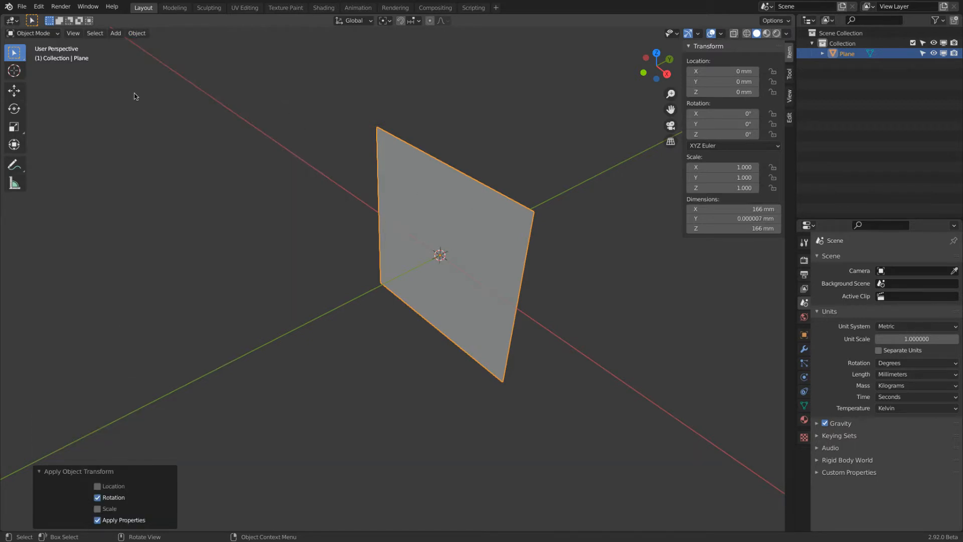
Enter Edit Mode on the plane and subdivide it once into four equal faces.
click(33, 33)
click(30, 49)
middle_drag(186, 144, 222, 135)
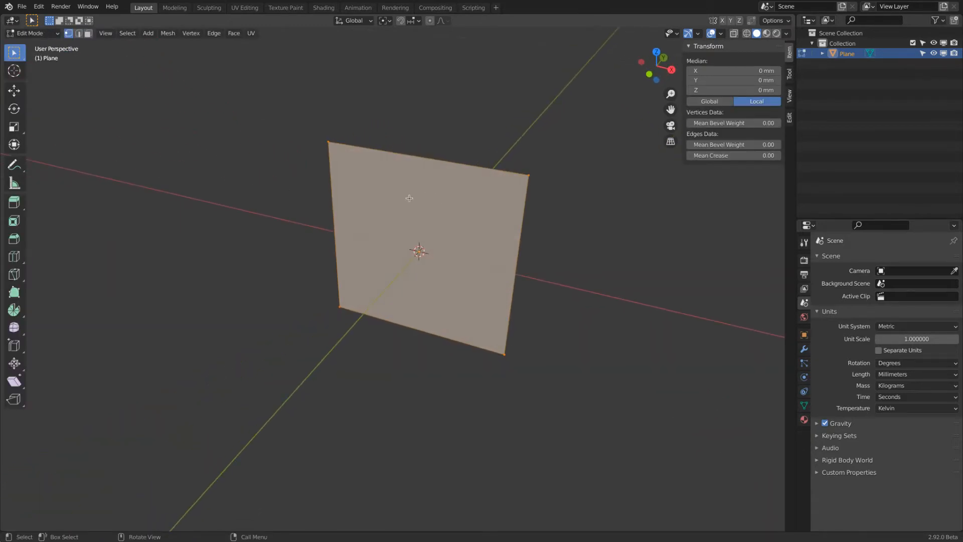
right_click(364, 172)
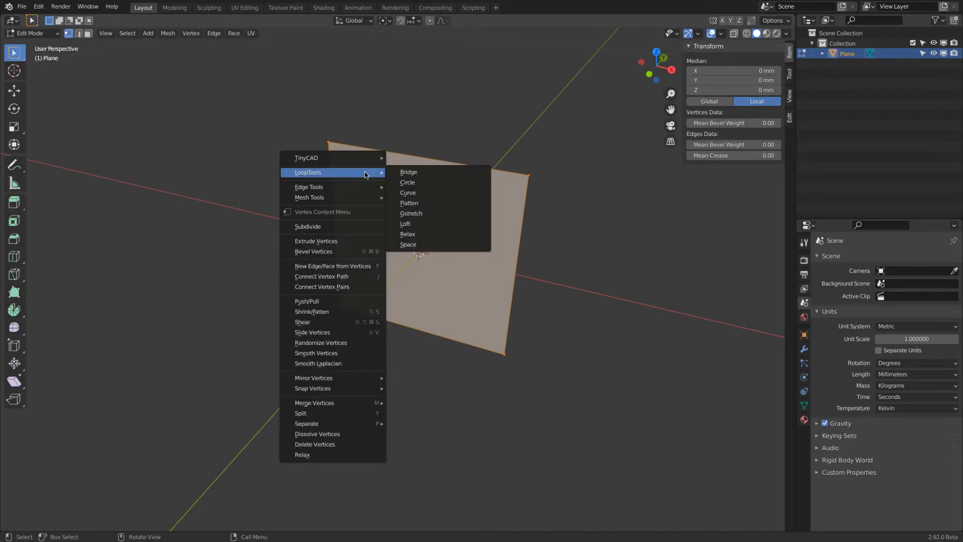
click(353, 228)
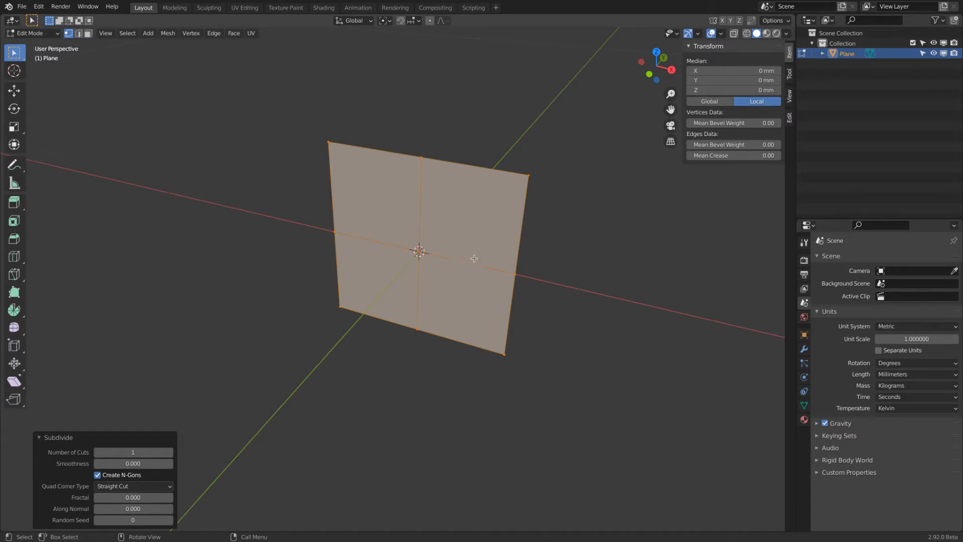
Delete the five vertices along the square's +X side and bottom edge, keeping only the upper quarter on the -X side.
click(530, 173)
shift+click(509, 308)
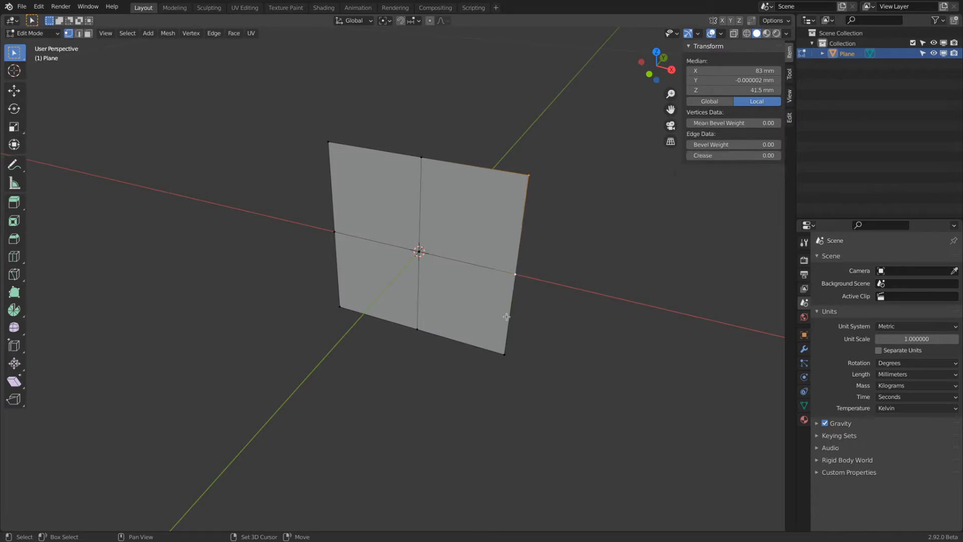
shift+click(504, 355)
shift+click(417, 330)
shift+click(340, 306)
key(x)
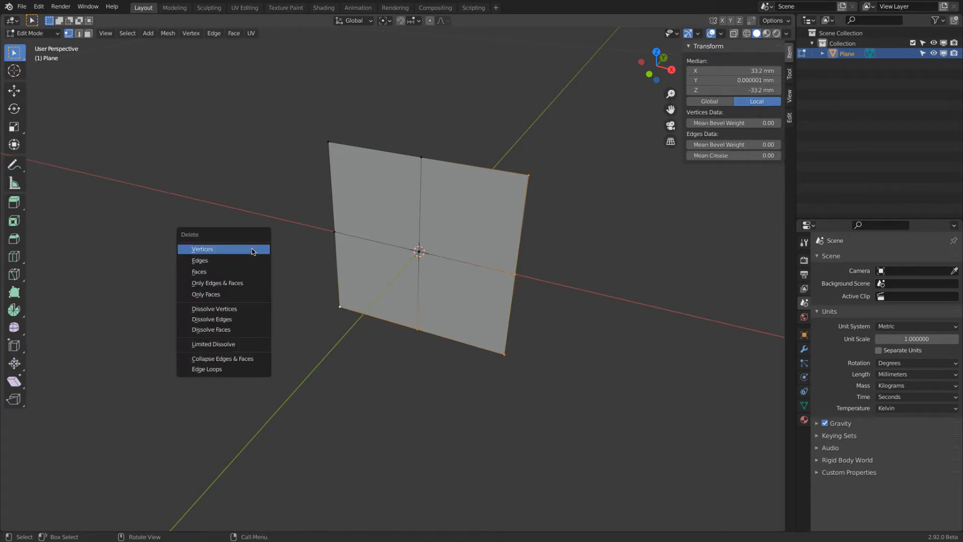
click(202, 249)
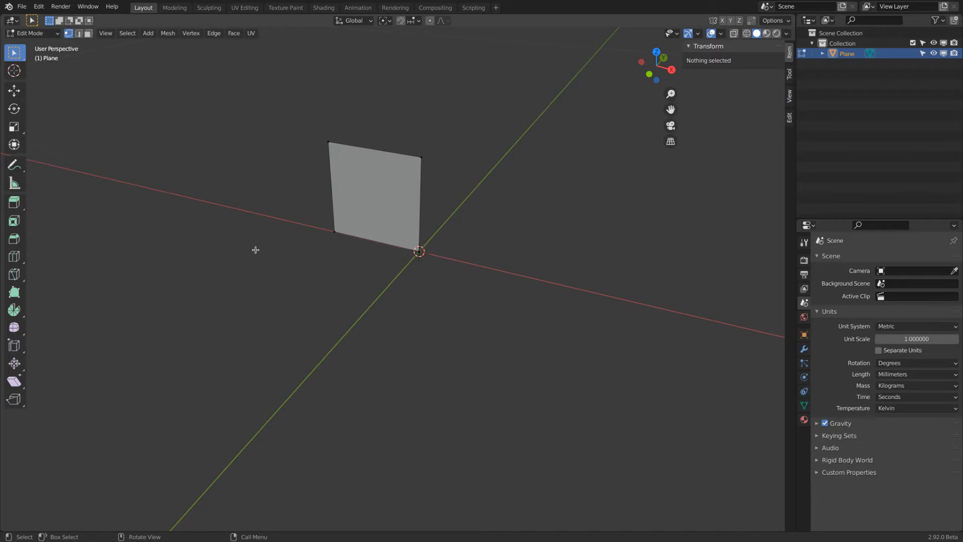
View the remaining quarter in Object Mode, return to Edit Mode and select the two vertices of its edge on the Z axis.
click(33, 33)
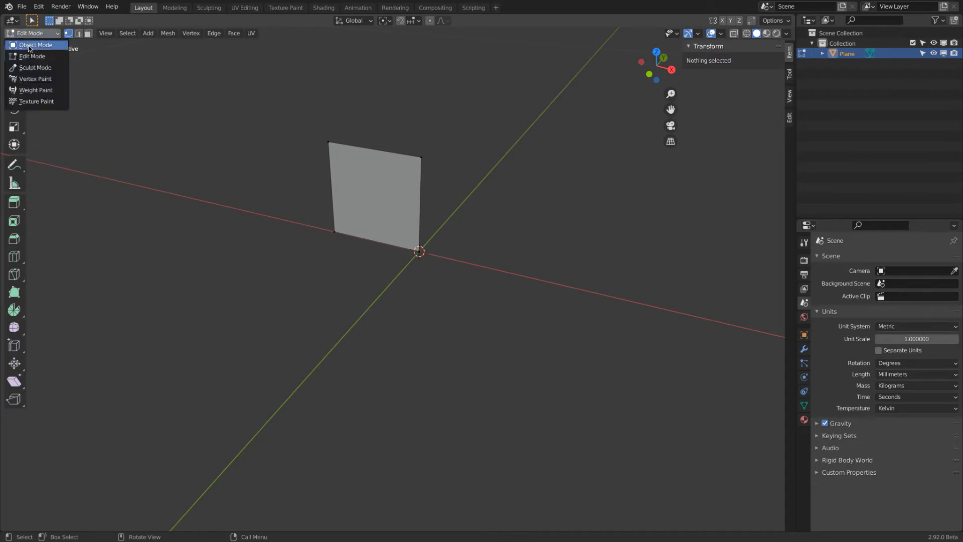
click(30, 45)
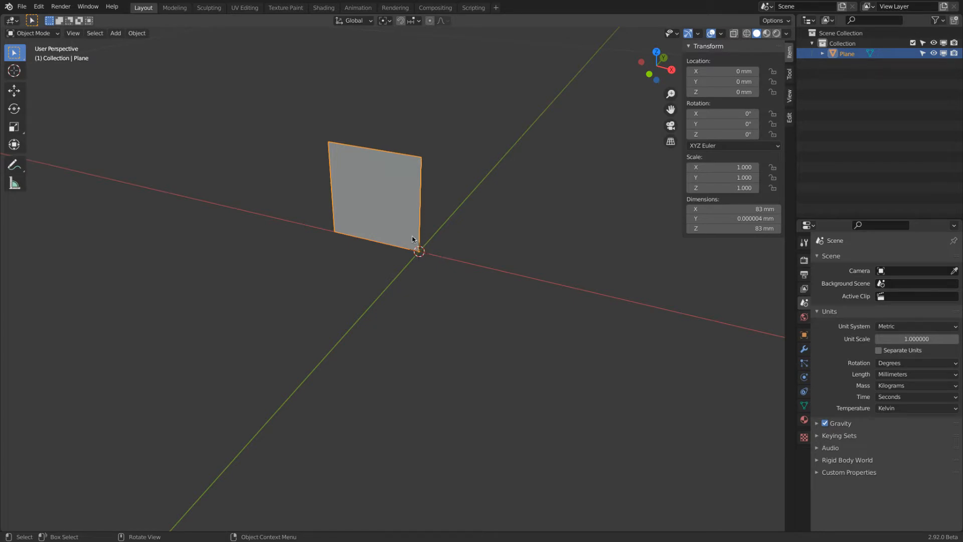
click(30, 34)
click(36, 57)
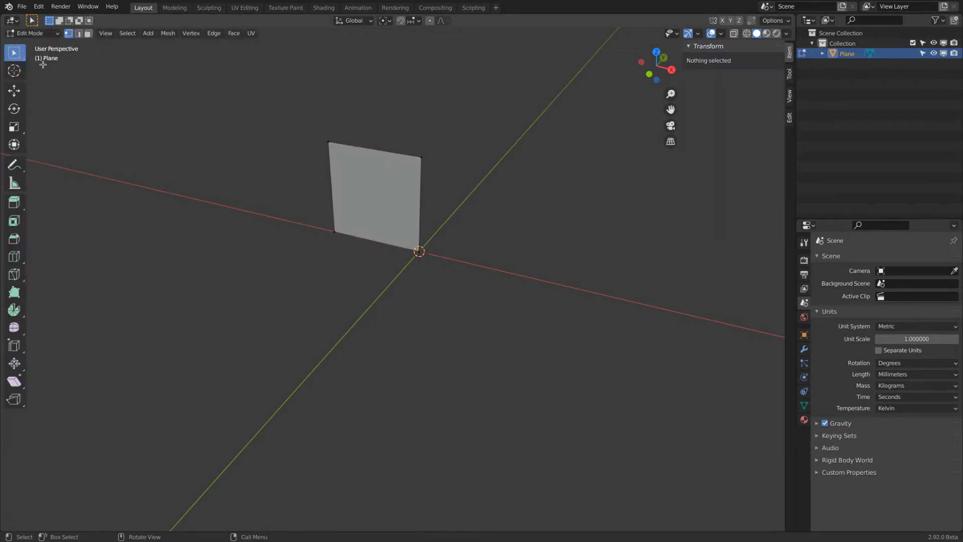
click(421, 160)
shift+click(424, 256)
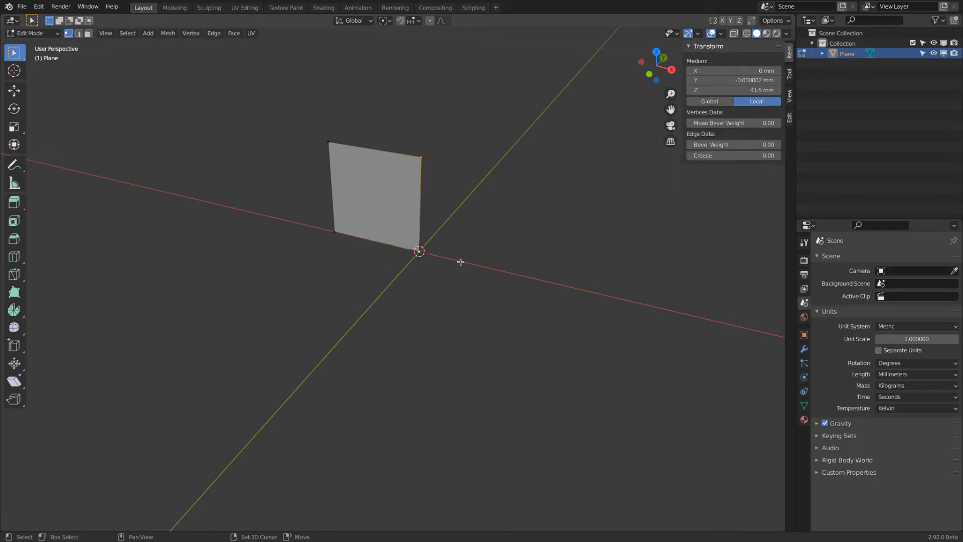
middle_drag(460, 261, 451, 241)
Return to Object Mode and set the plane's Z dimension to 166 mm.
click(43, 33)
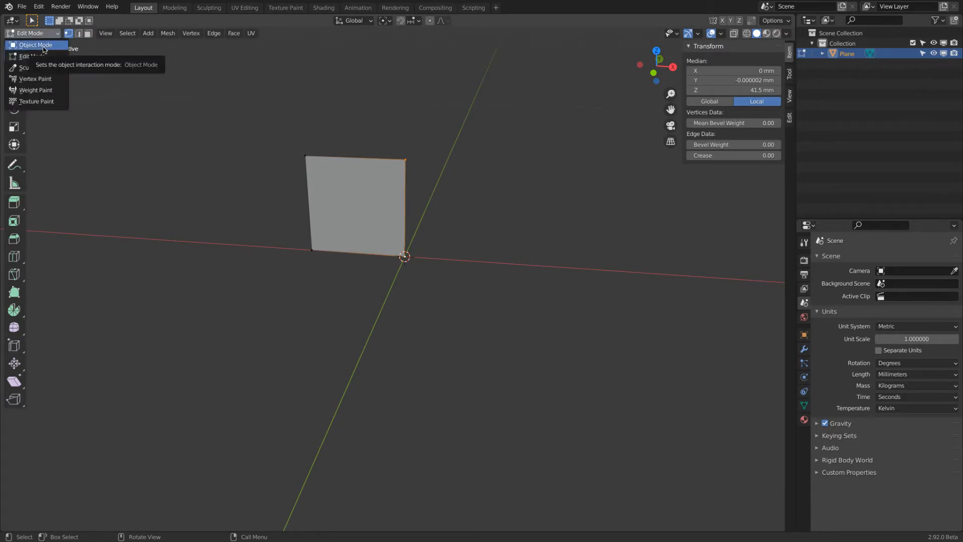
click(43, 46)
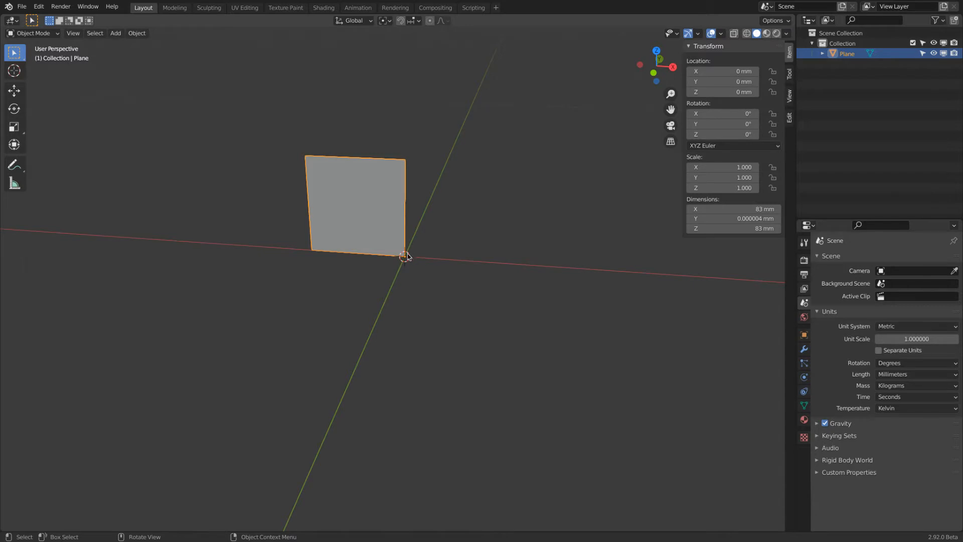
click(728, 232)
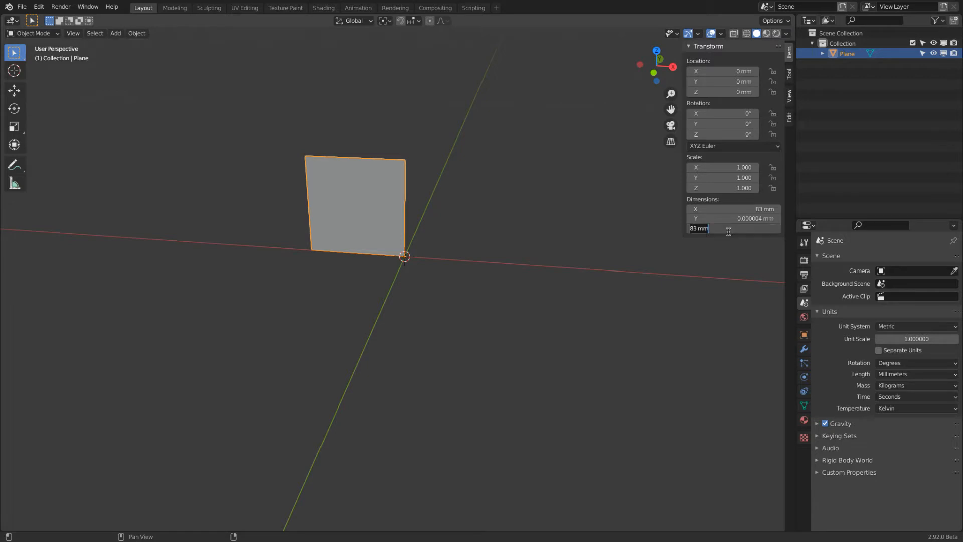
text(166)
key(Return)
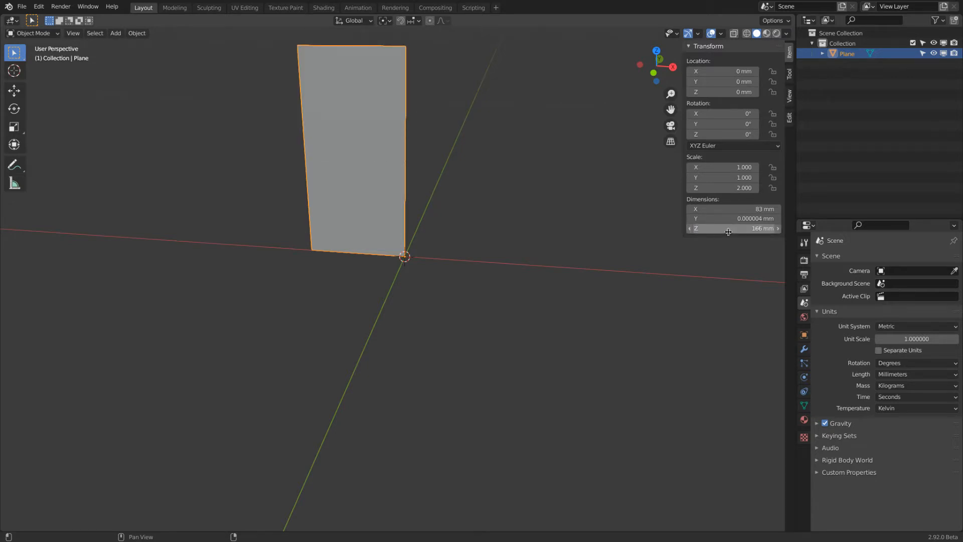
Set the plane's X dimension to 4.5 mm and its Y dimension to 0 mm.
scroll(591, 213, down, 1)
shift+middle_drag(561, 173, 549, 201)
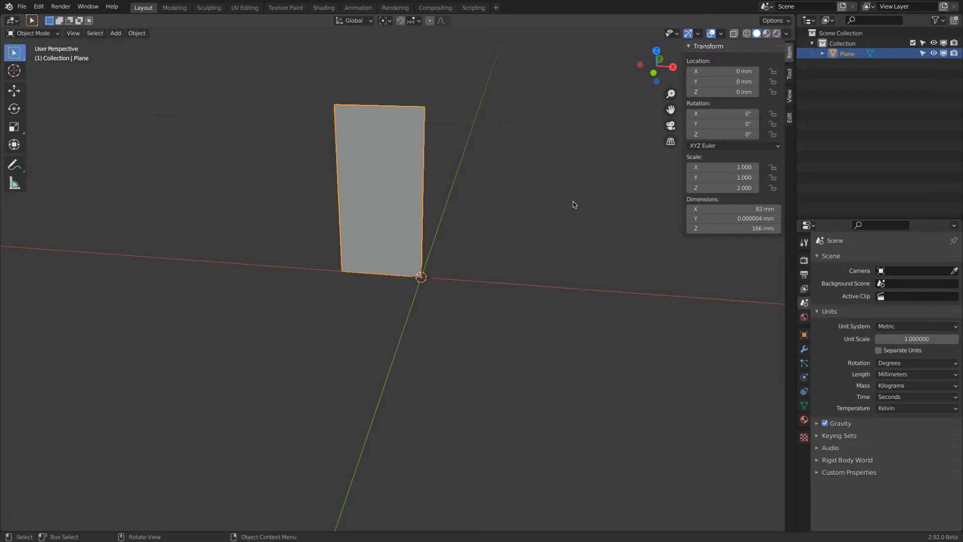
click(732, 211)
text(4.5)
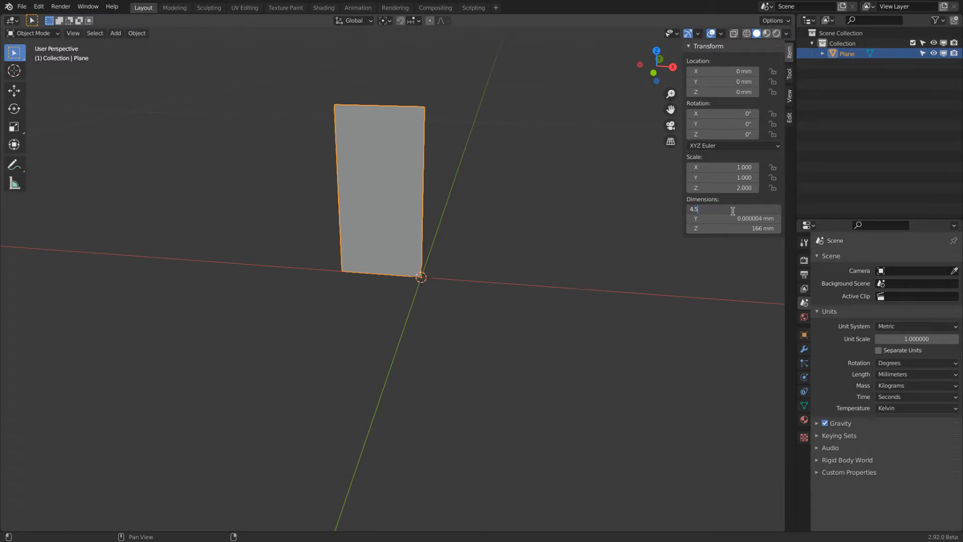
key(Return)
click(760, 220)
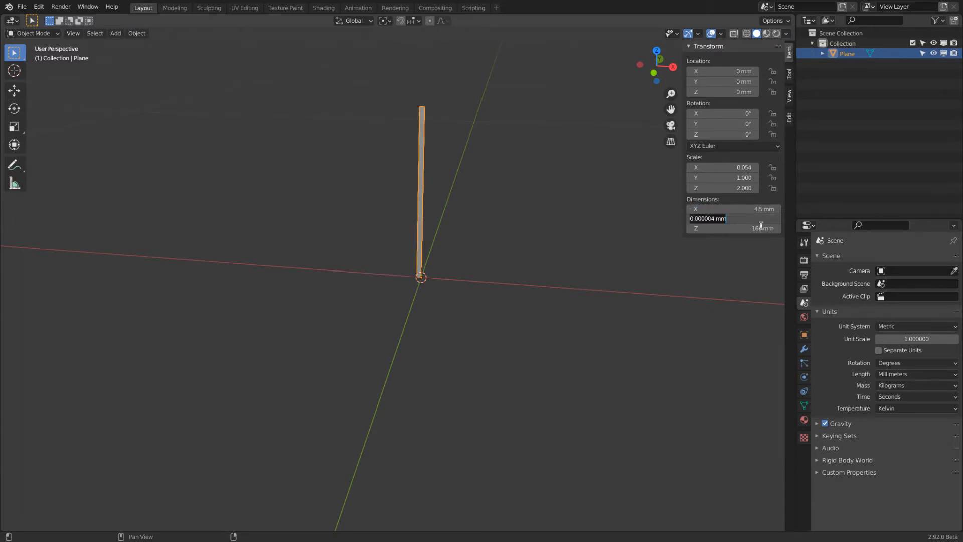
text(0)
key(Return)
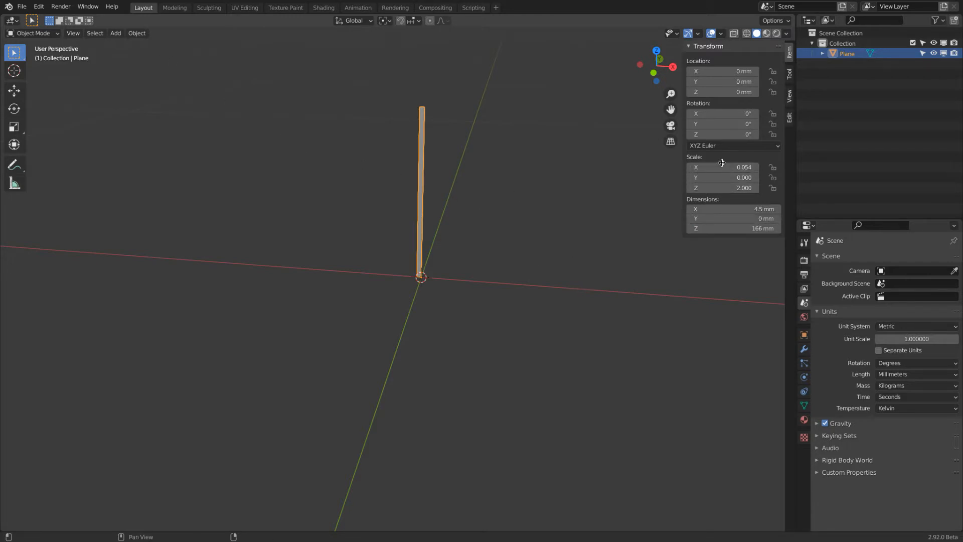
Apply the scale of the narrow plane to its mesh.
click(137, 33)
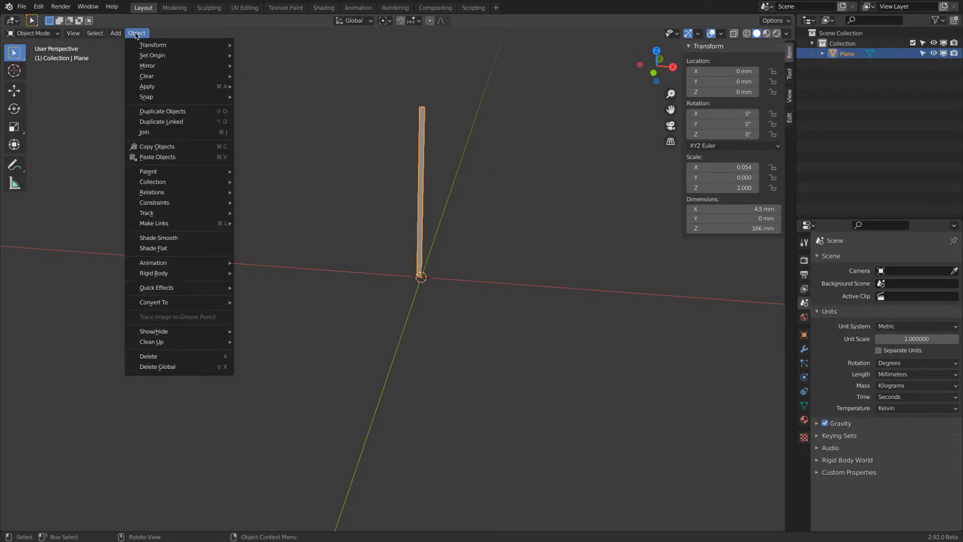
mouse_move(151, 88)
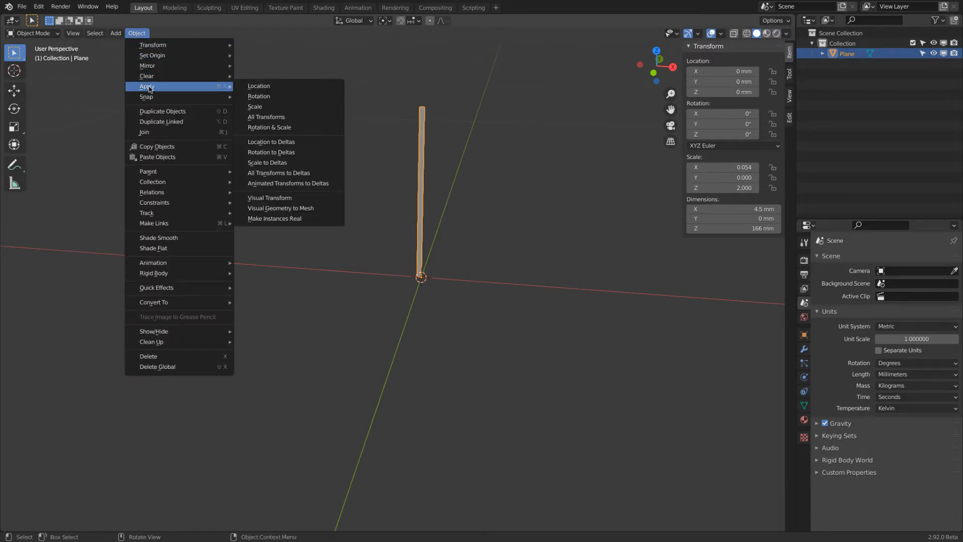
click(289, 107)
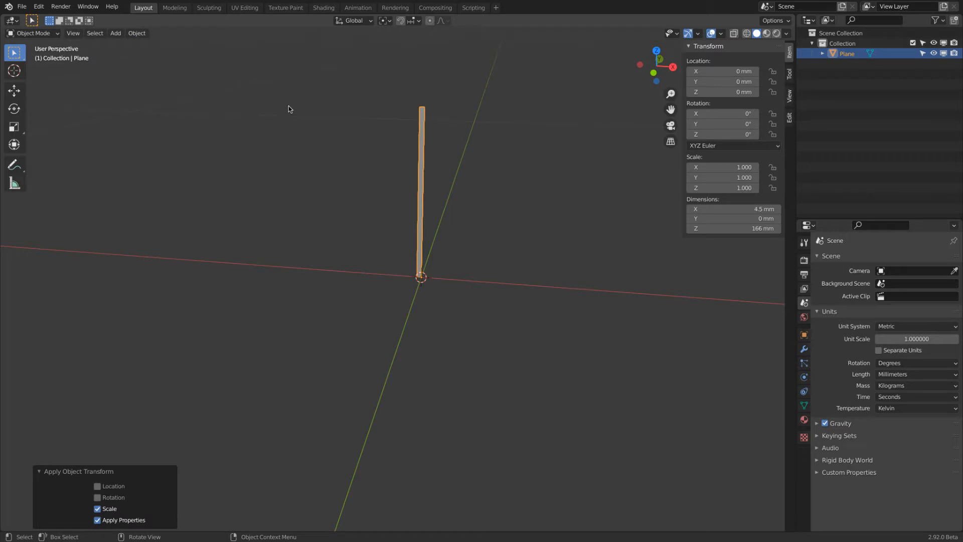
In the front view, enter Edit Mode and delete the strip's long edge lying on the Z axis, using edge selection.
middle_drag(408, 159, 442, 161)
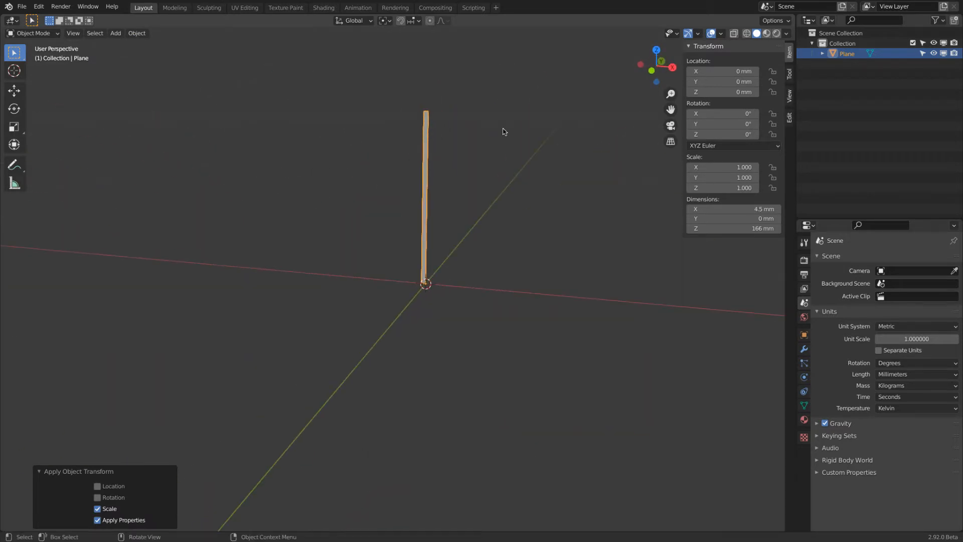
click(652, 70)
scroll(530, 120, up, 4)
shift+middle_drag(451, 107, 465, 53)
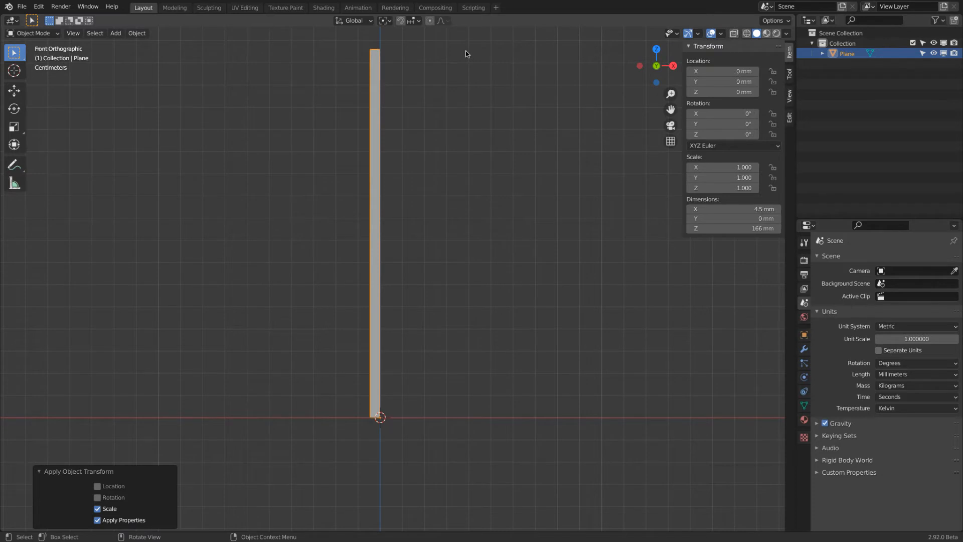
click(34, 33)
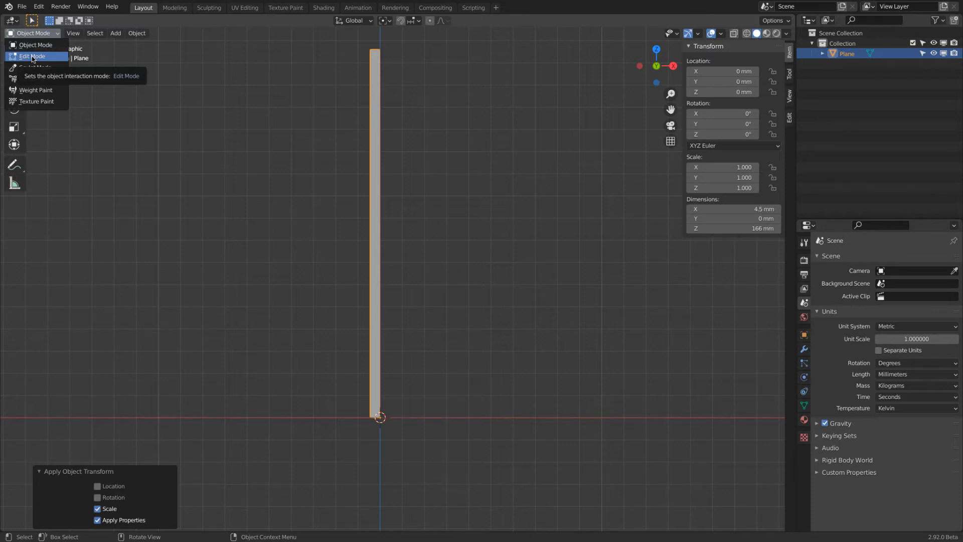
click(54, 57)
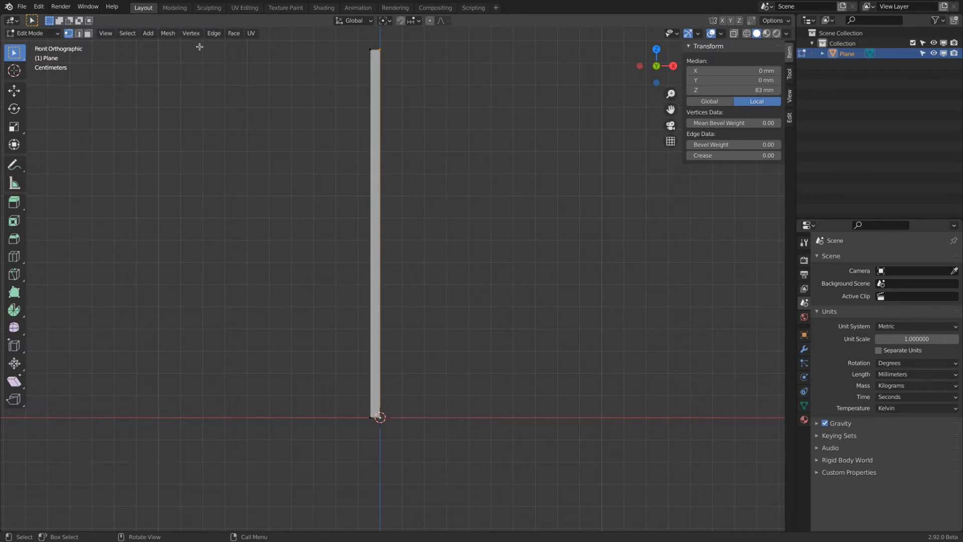
click(386, 45)
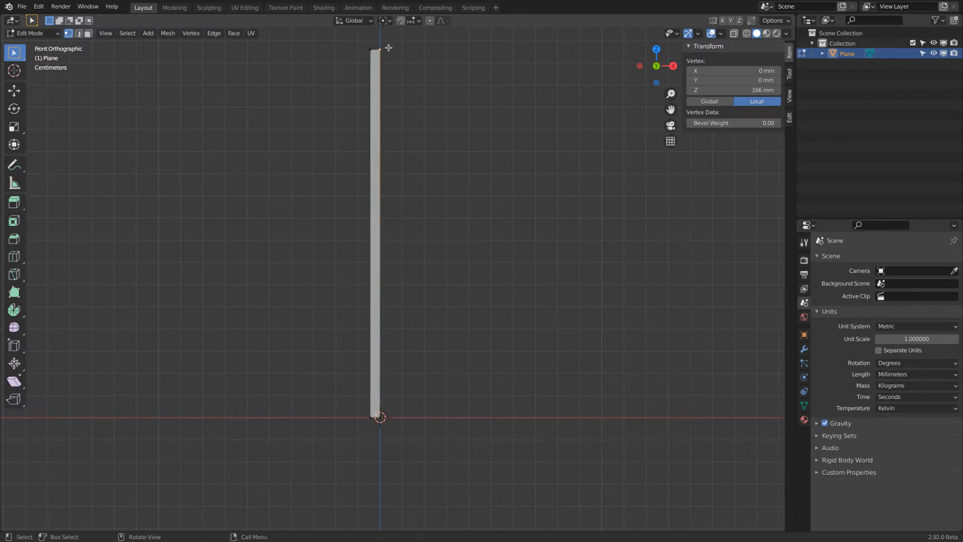
shift+click(383, 419)
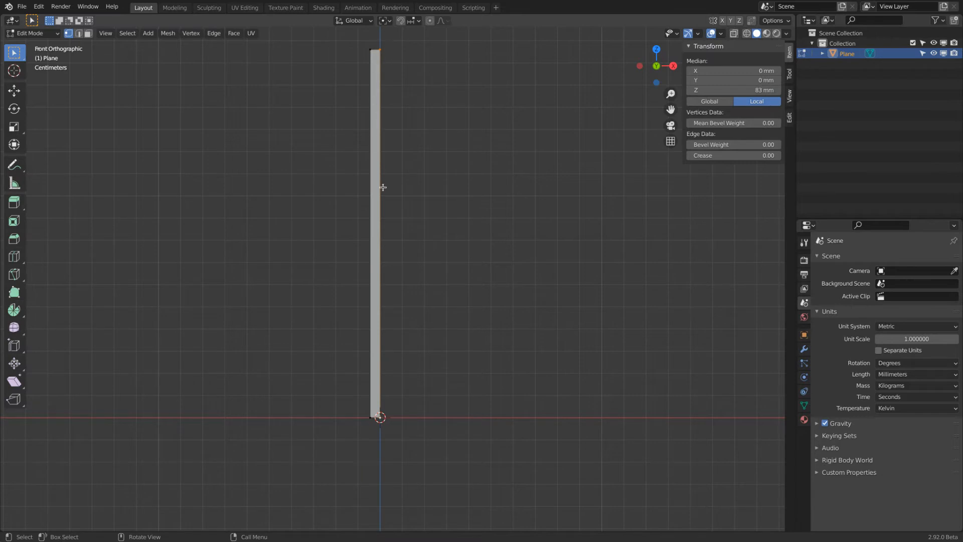
click(79, 33)
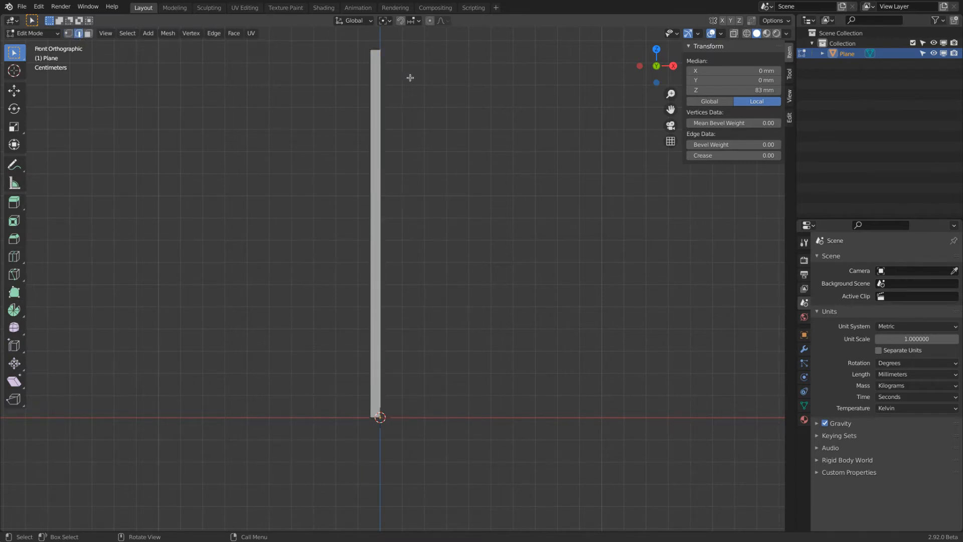
key(x)
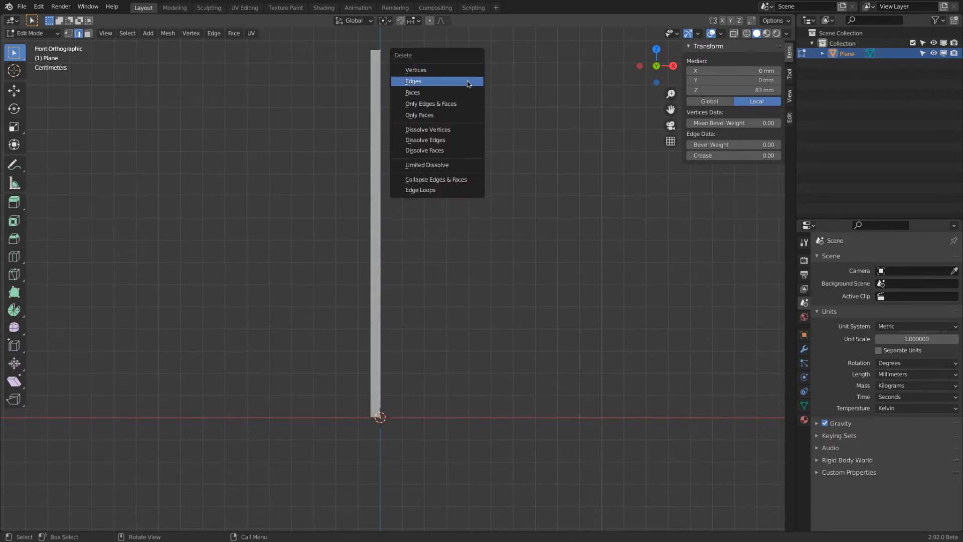
click(468, 80)
Select the remaining top, bottom and long outer edges of the open profile to check them.
click(377, 49)
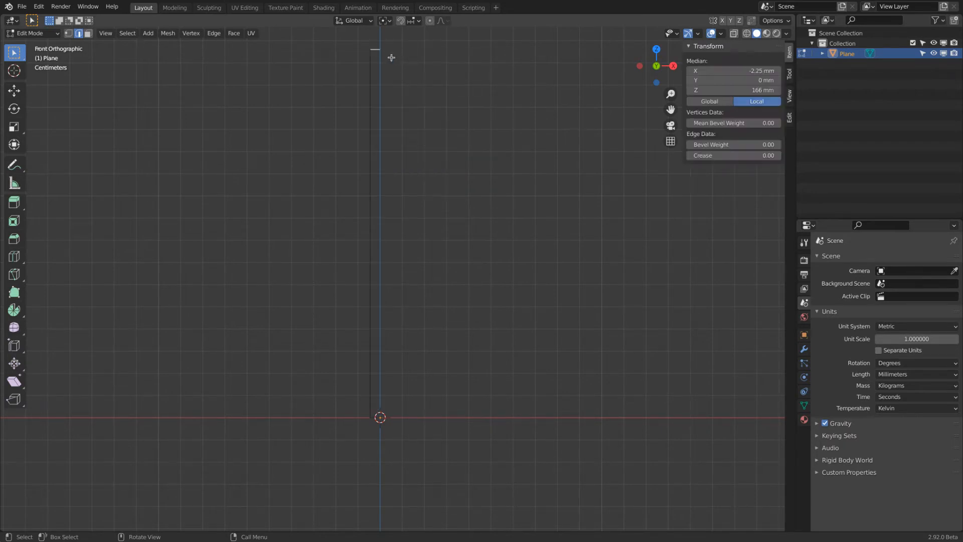
click(373, 71)
click(376, 418)
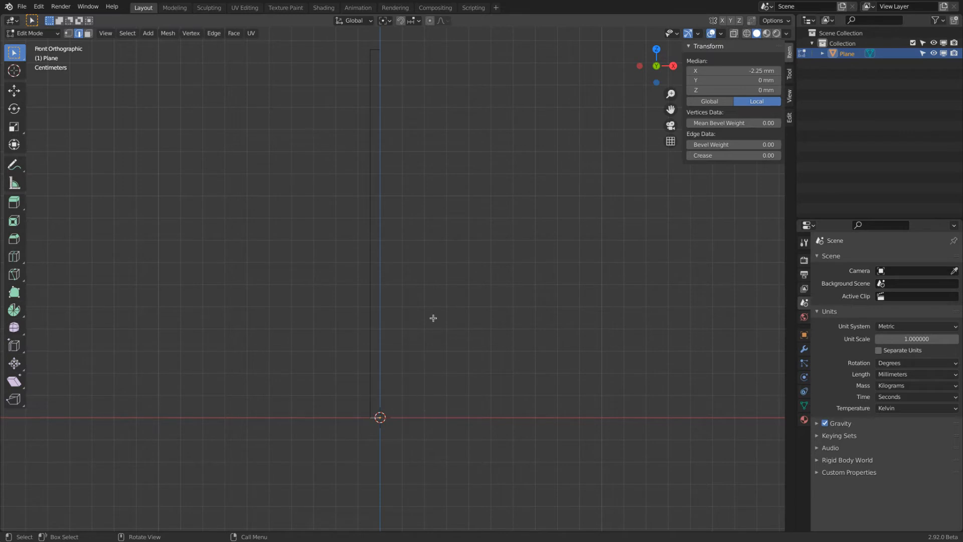
click(370, 92)
shift+click(375, 75)
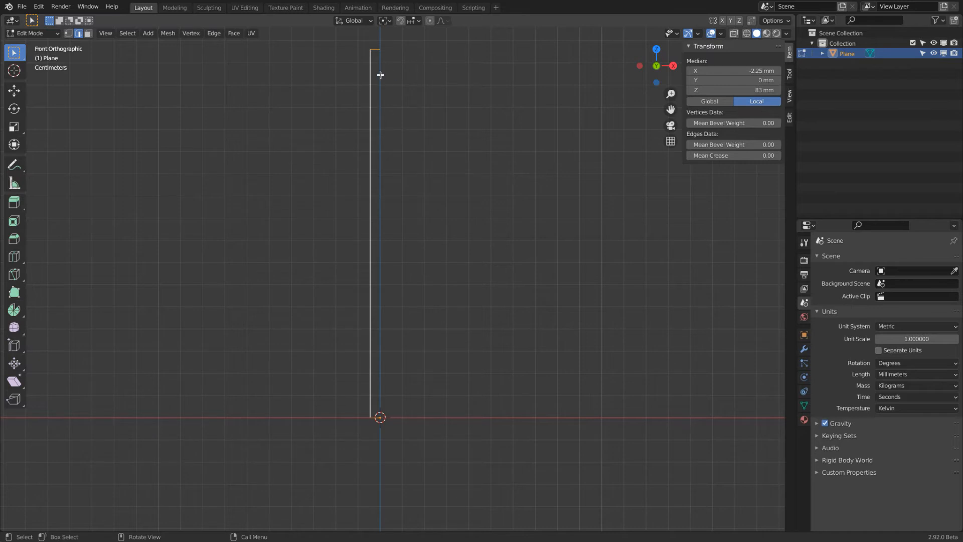
Switch to vertex selection and turn on the edge length measurement in the viewport overlays.
click(68, 34)
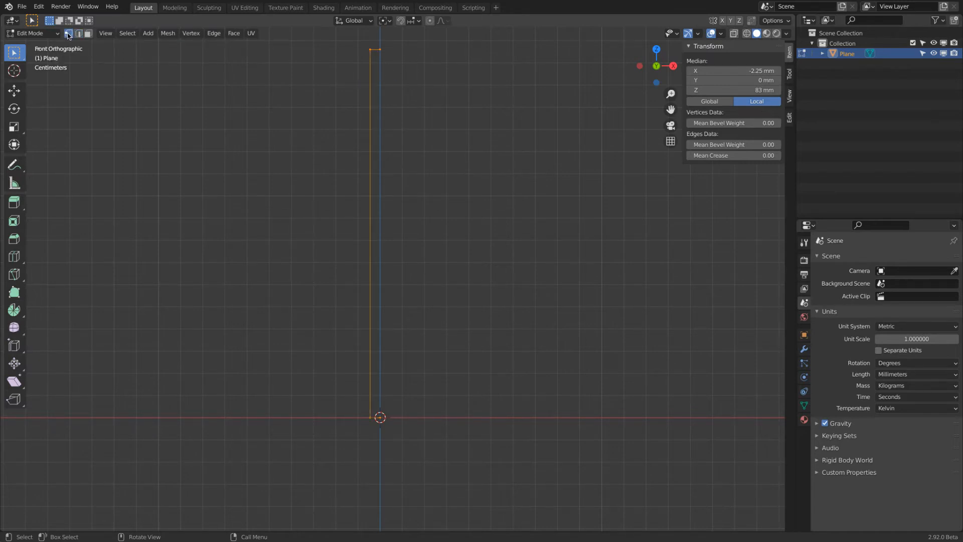
click(721, 33)
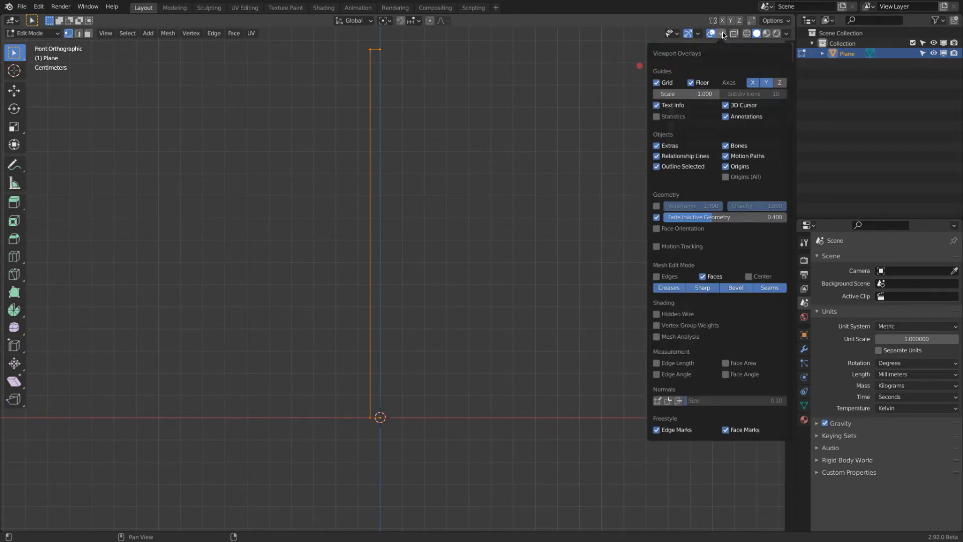
click(657, 363)
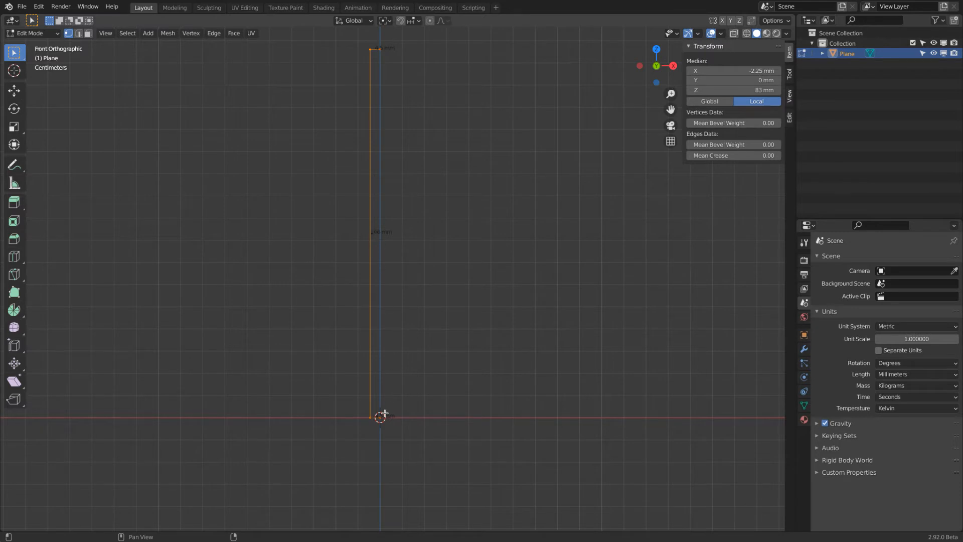
Select the profile's lower outer vertex and activate the Move tool on it.
click(371, 420)
scroll(373, 432, up, 1)
scroll(374, 432, up, 6)
shift+middle_drag(373, 311, 373, 326)
scroll(373, 326, down, 1)
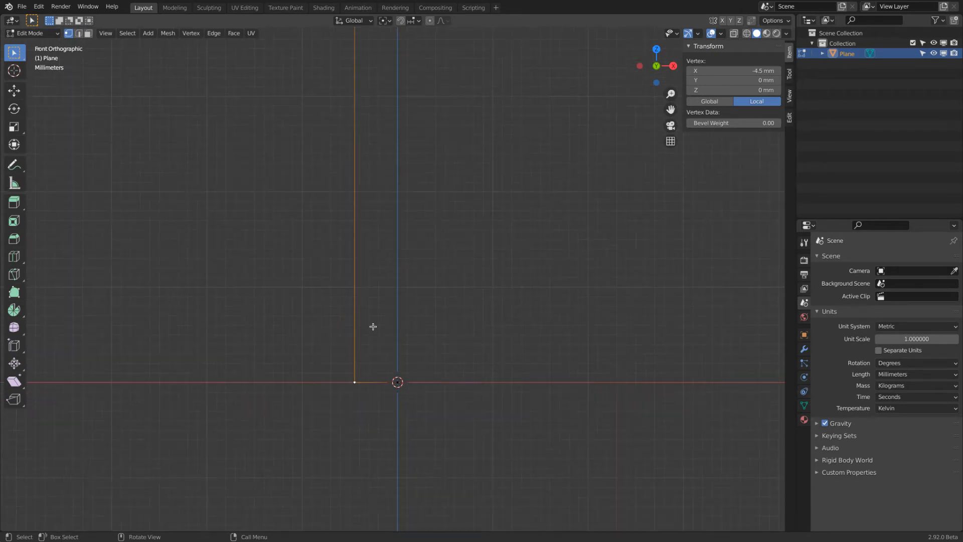
click(15, 94)
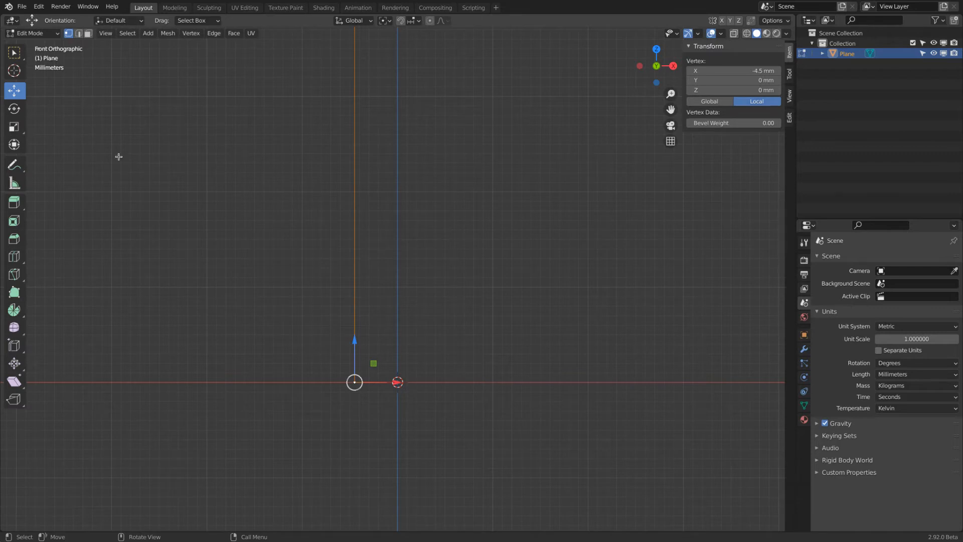
Raise the selected lower outer vertex by 20 mm along the Z axis.
drag(354, 342, 350, 282)
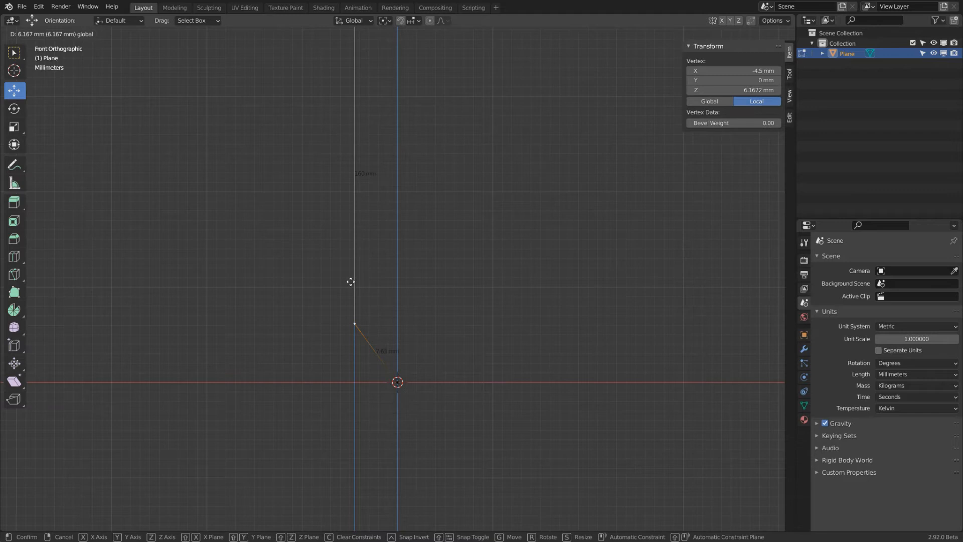
text(20)
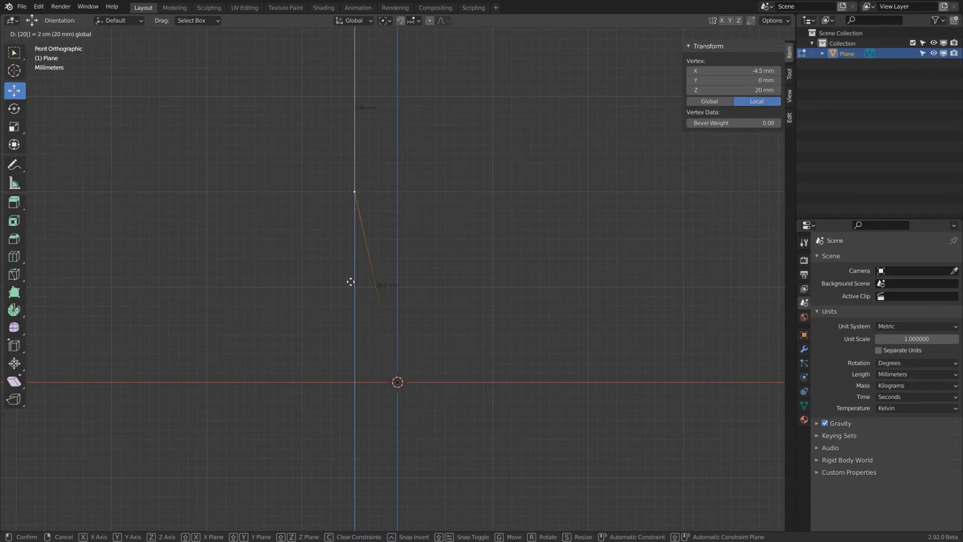
key(Return)
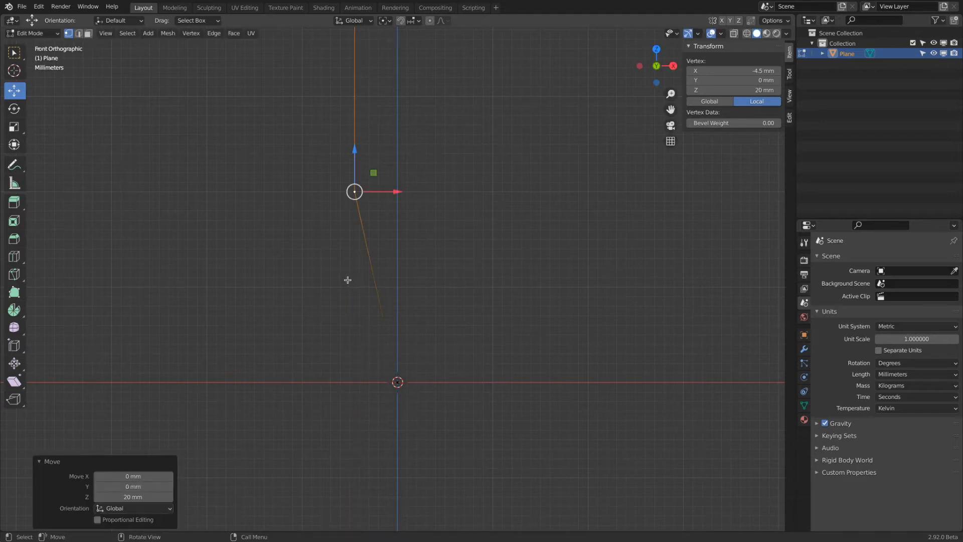
Enable Absolute Grid Snap for increment snapping, undo the previous vertex move, and raise the vertex 20 mm along Z with snapping.
click(412, 22)
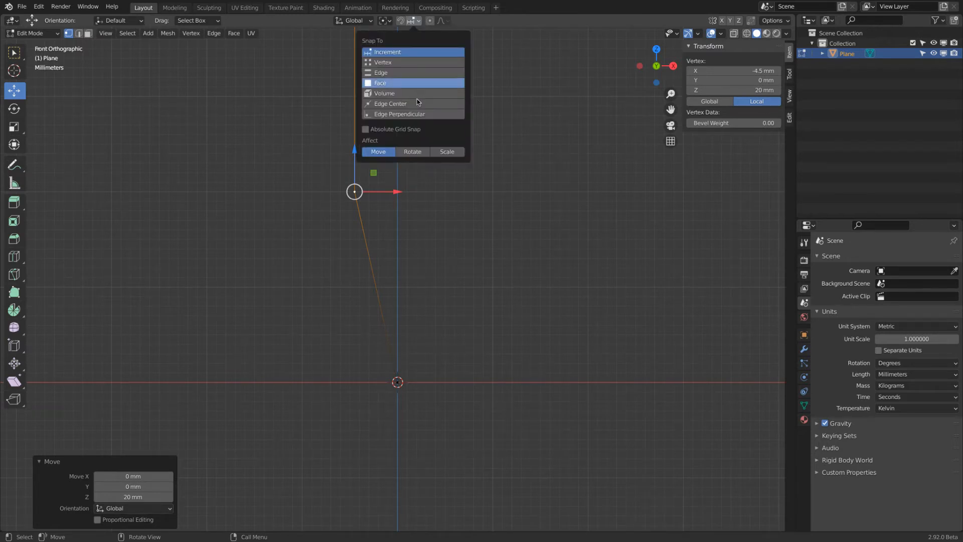
click(389, 129)
click(412, 22)
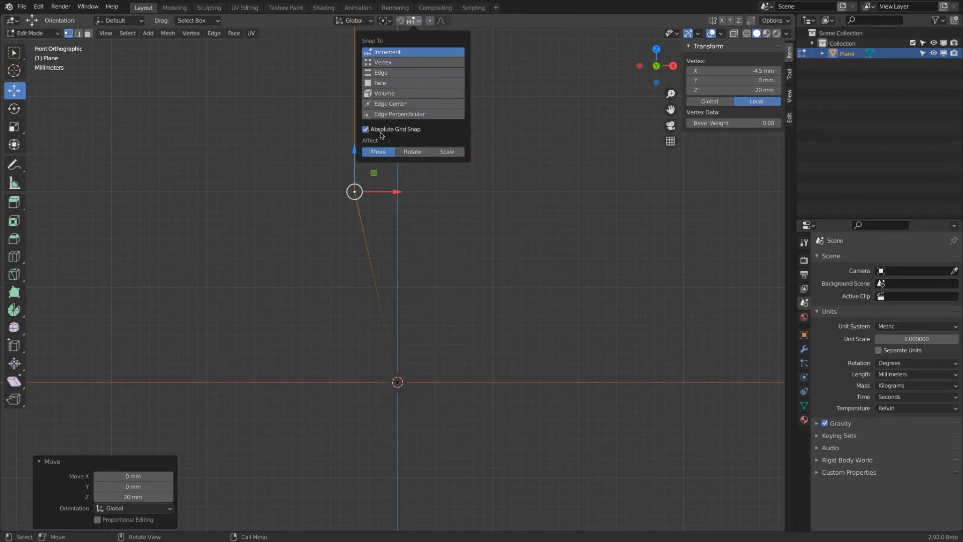
key(ctrl+z)
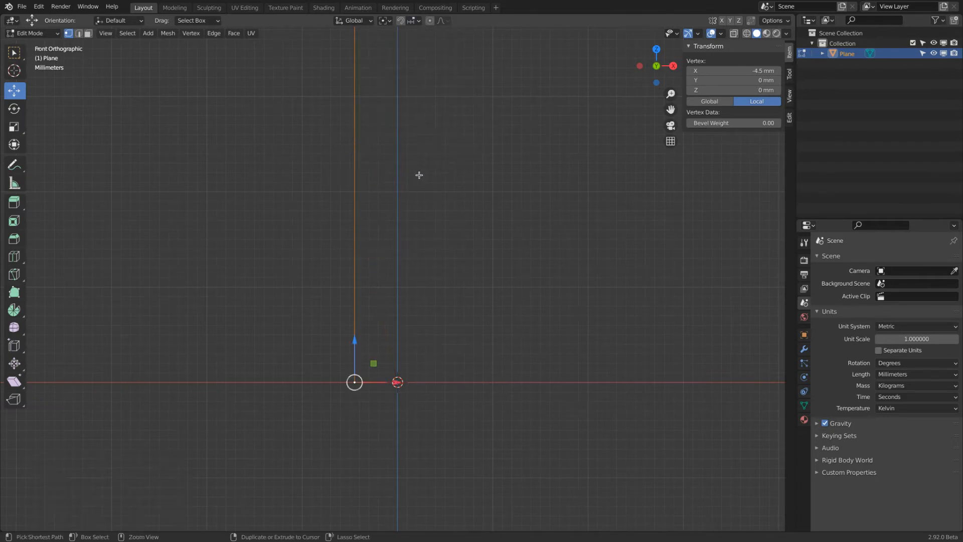
drag(355, 339, 376, 147)
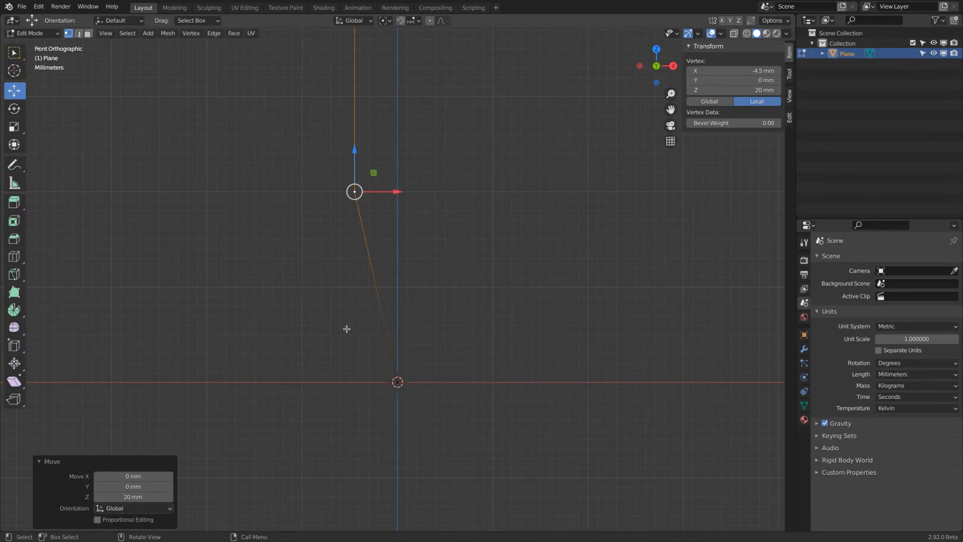
Add a Screw modifier to the plane to revolve the half profile around the Z axis.
scroll(346, 326, down, 8)
shift+middle_drag(435, 157, 373, 282)
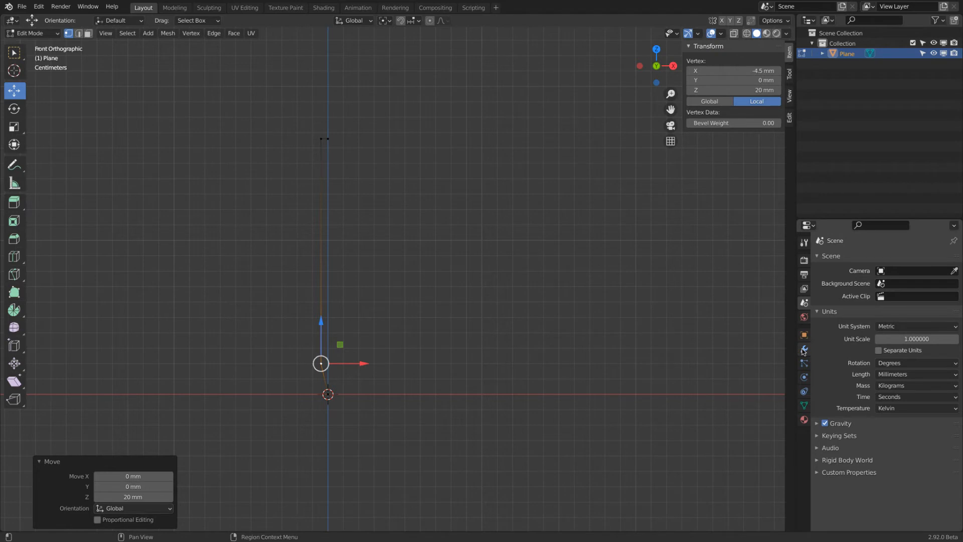
click(804, 348)
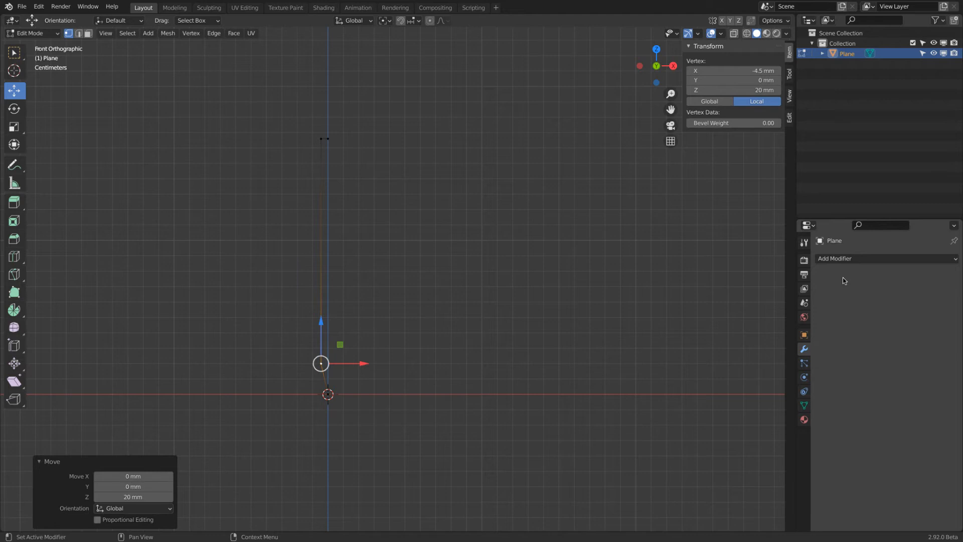
click(843, 259)
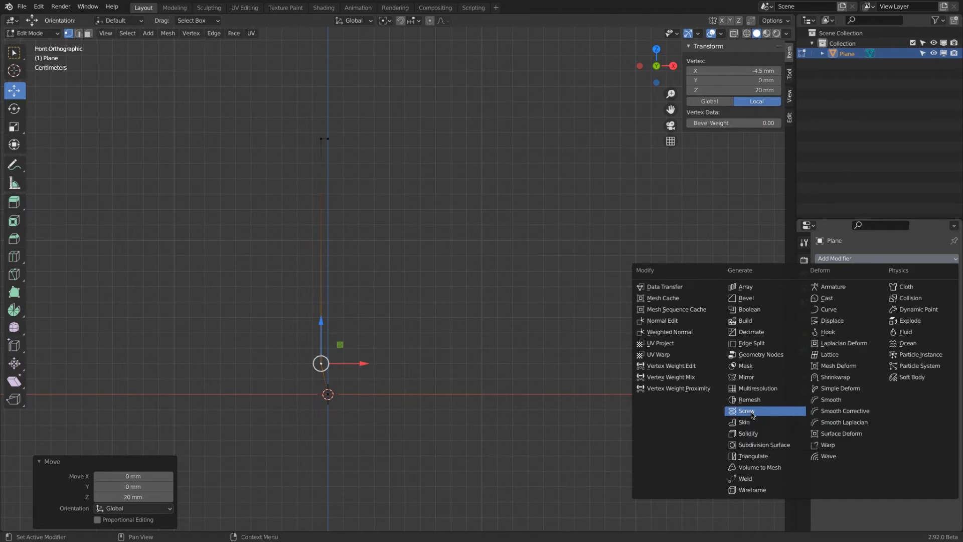
click(751, 414)
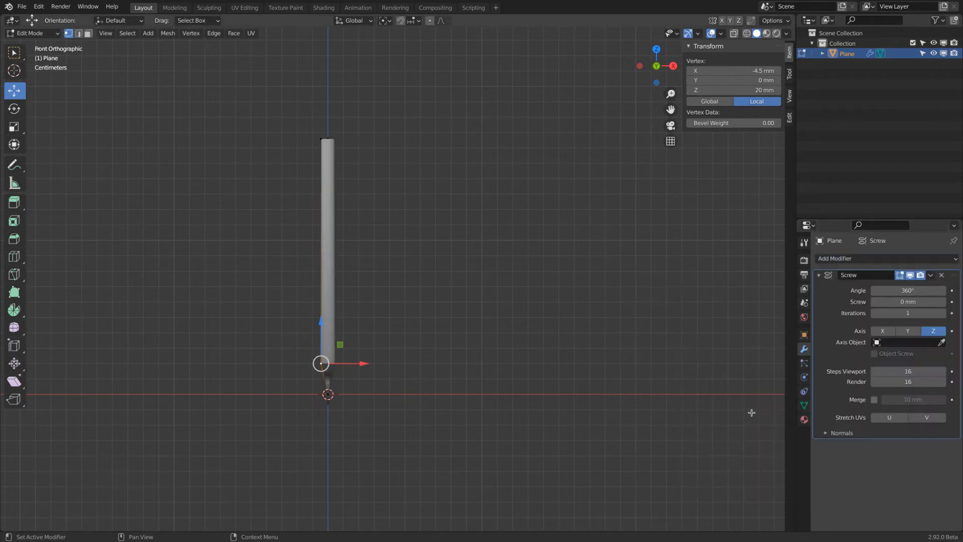
middle_drag(534, 201, 770, 207)
Try out the Screw modifier's angle and screw offset, restoring the angle to 360°.
drag(907, 290, 873, 290)
click(907, 290)
text(360)
key(Return)
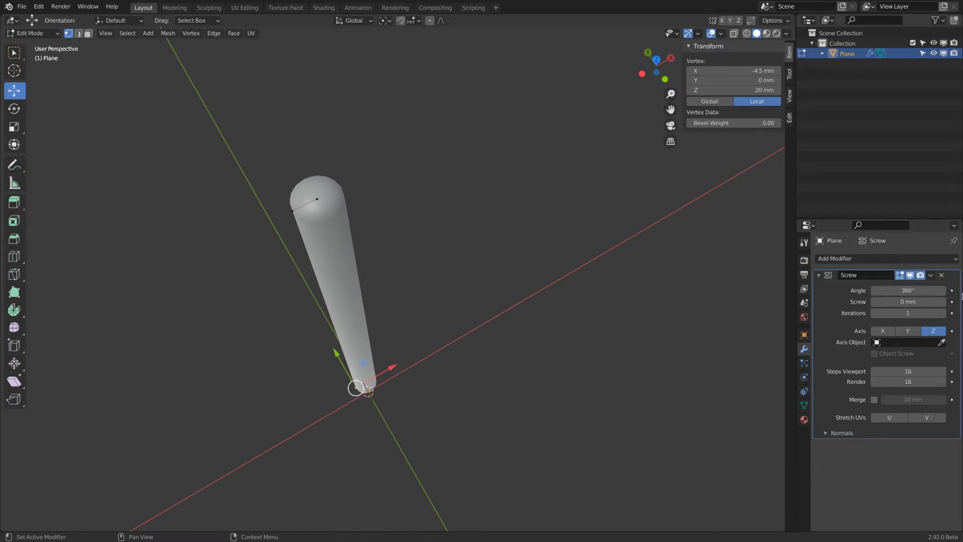
middle_drag(699, 294, 637, 263)
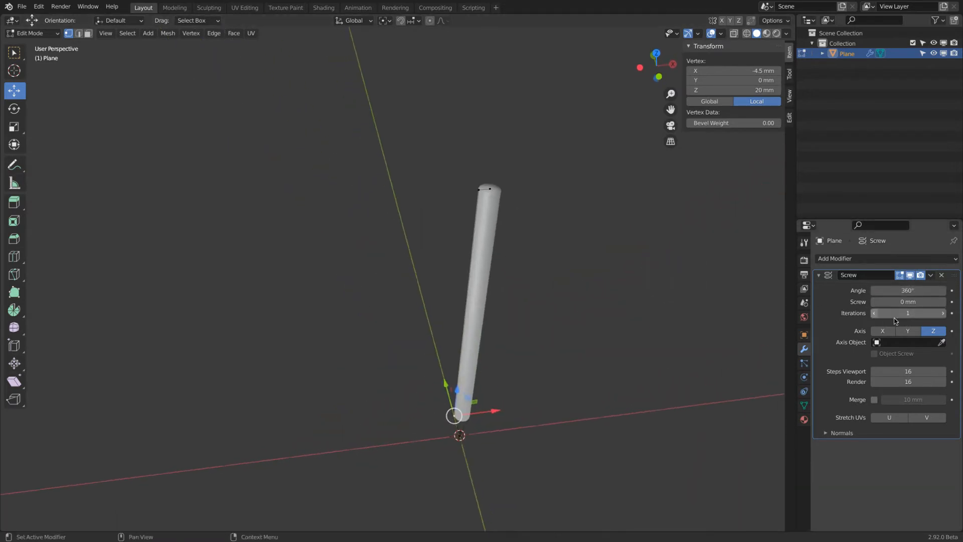
mouse_move(903, 303)
mouse_down()
mouse_move(920, 304)
mouse_move(892, 302)
mouse_up()
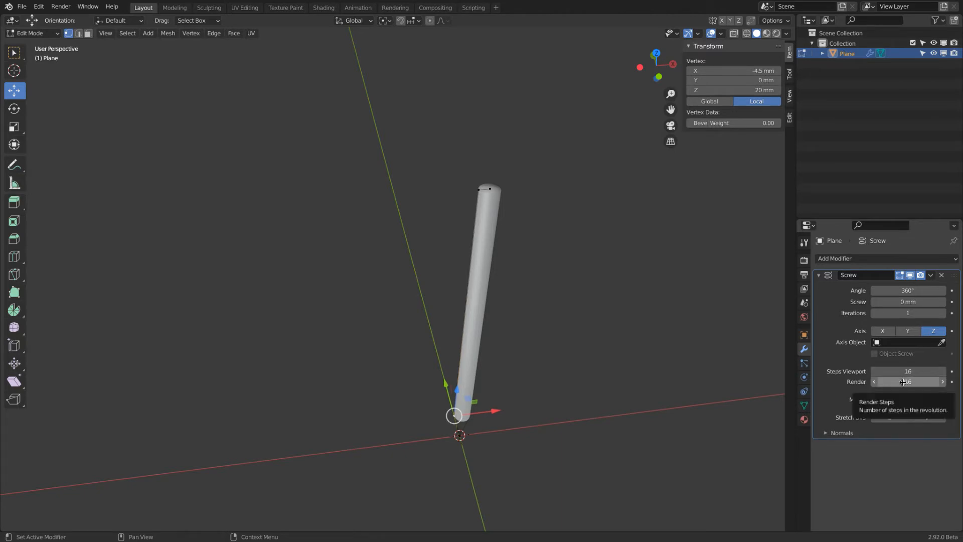
Try 4 and 6 viewport steps in the Screw modifier while viewing the pencil's upper end.
scroll(570, 180, up, 3)
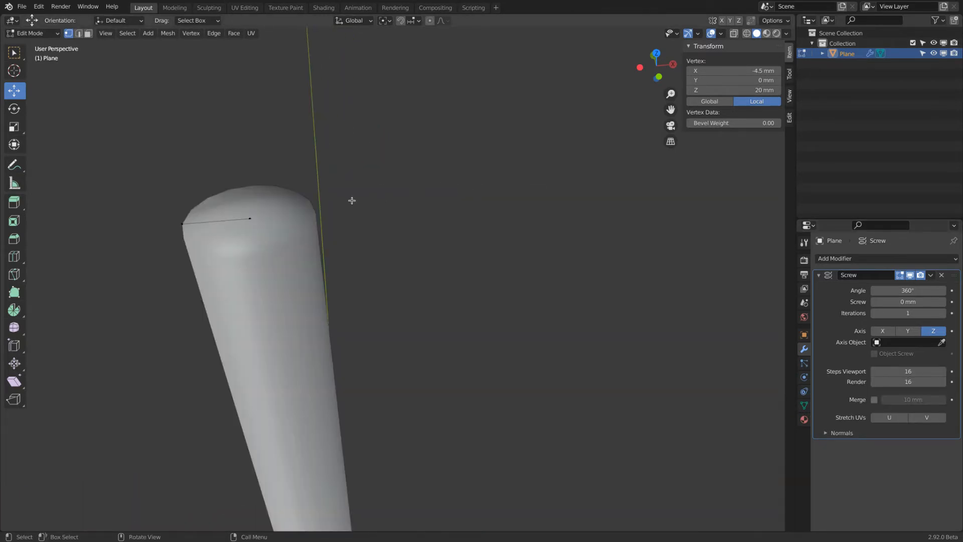
scroll(355, 200, up, 3)
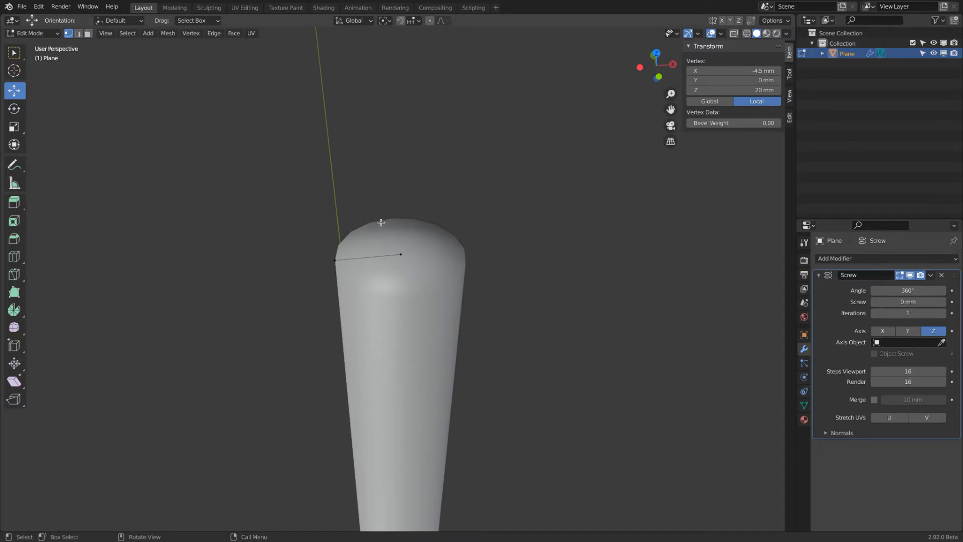
click(884, 371)
text(4)
key(Return)
click(910, 372)
text(6)
key(Return)
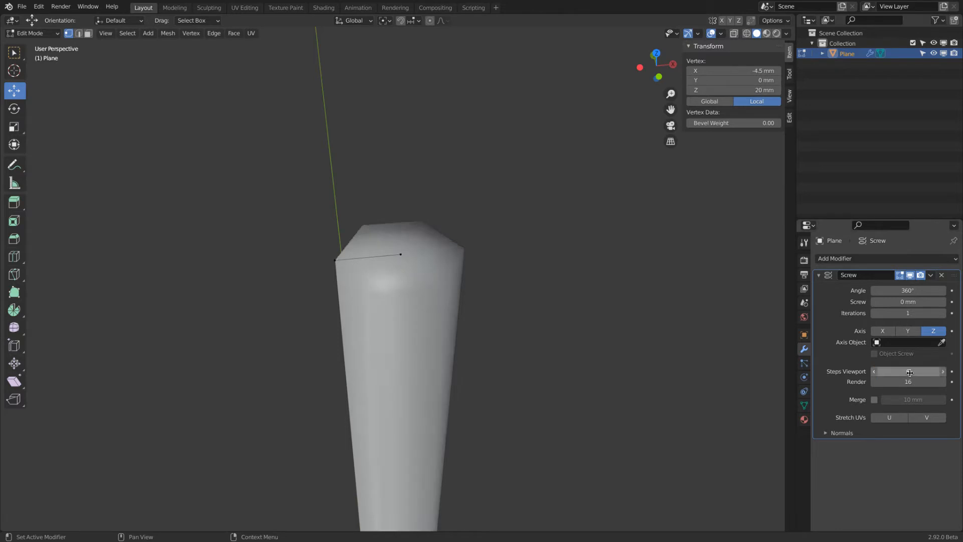
Set both the viewport steps and the render steps of the Screw modifier to 32.
click(910, 373)
text(32)
key(Return)
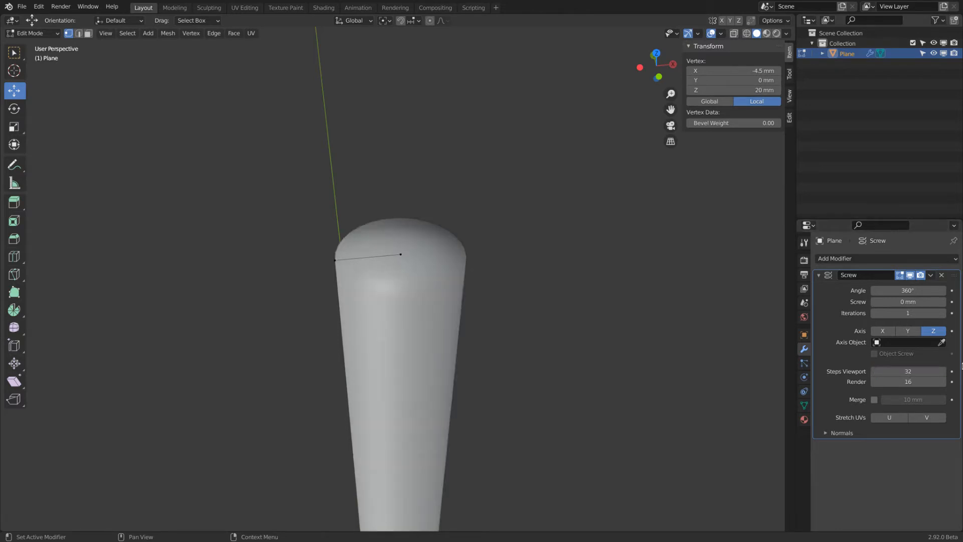
click(904, 382)
text(32)
key(Return)
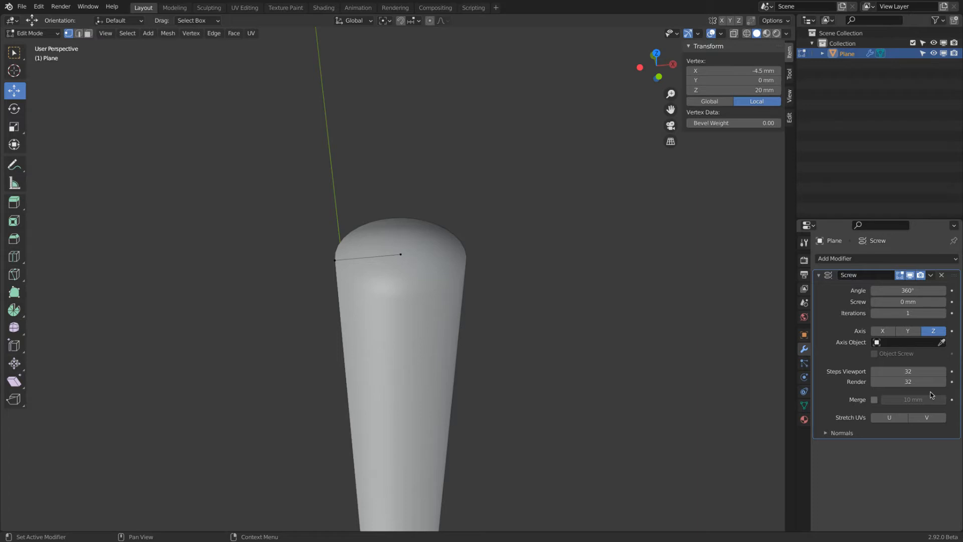
Reveal the Screw modifier's normals options and turn on the Face Orientation overlay to check the pencil's body and tip.
click(825, 432)
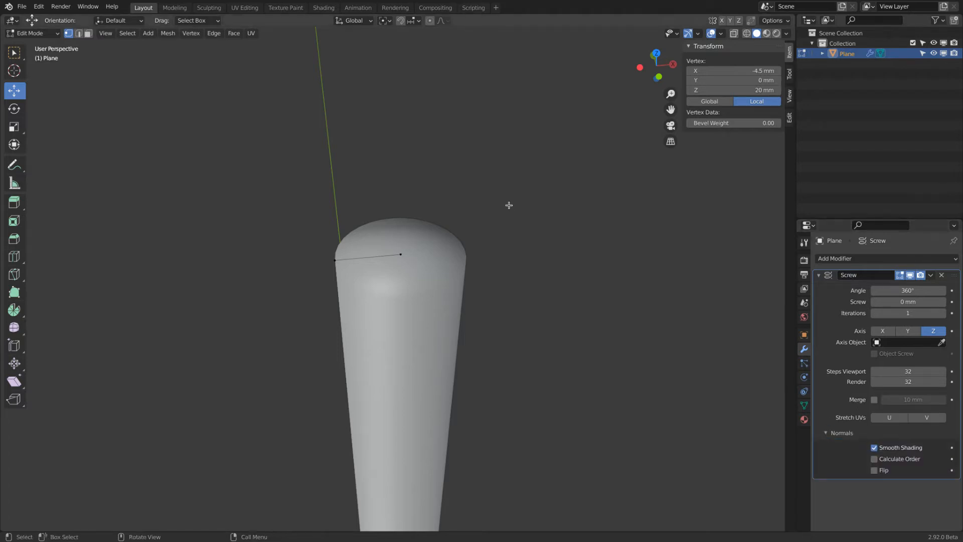
scroll(506, 207, down, 6)
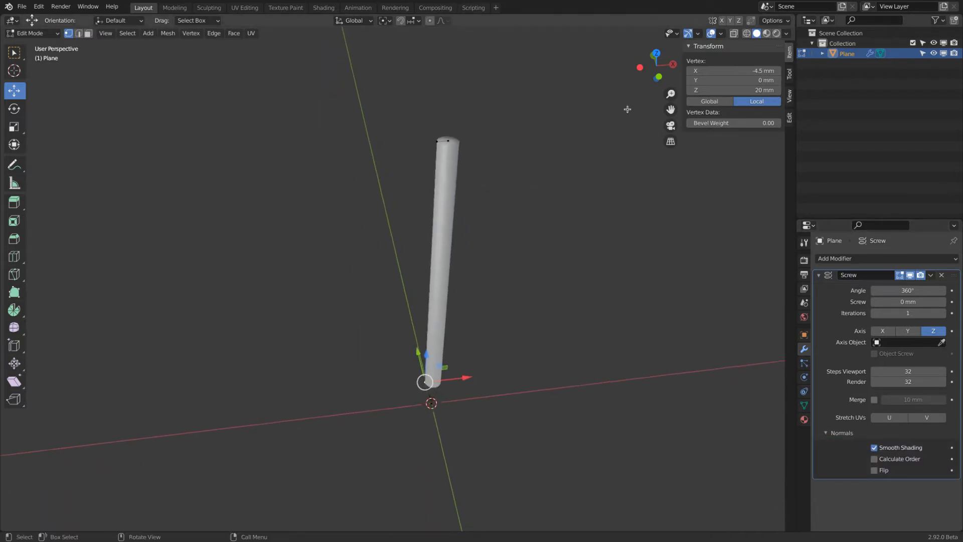
click(721, 33)
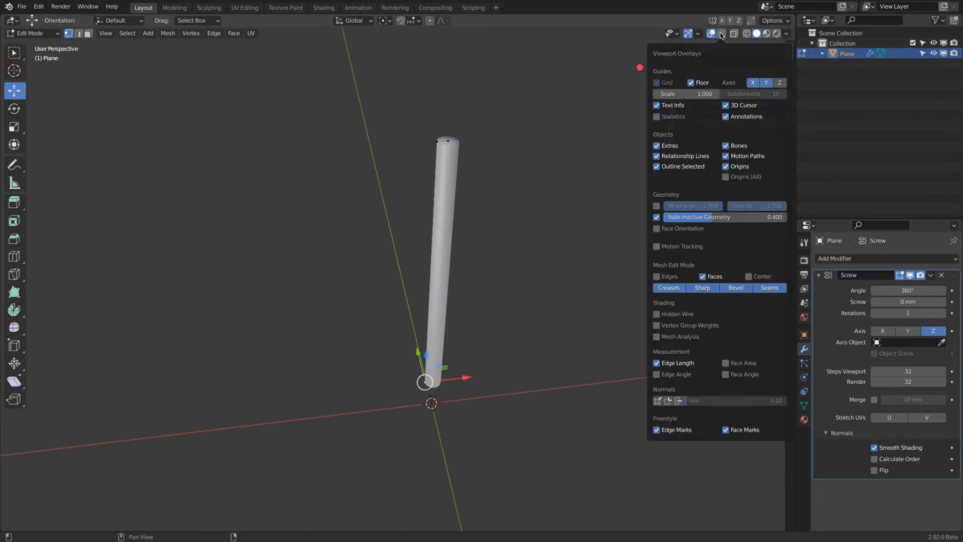
click(657, 229)
mouse_move(593, 258)
middle_down()
mouse_move(501, 281)
mouse_move(533, 214)
mouse_move(537, 223)
middle_up()
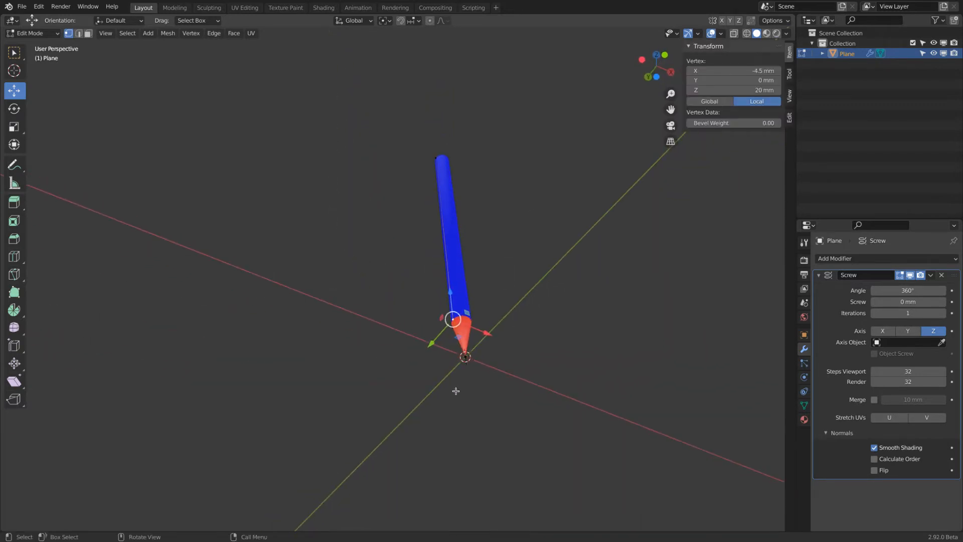
scroll(455, 391, up, 4)
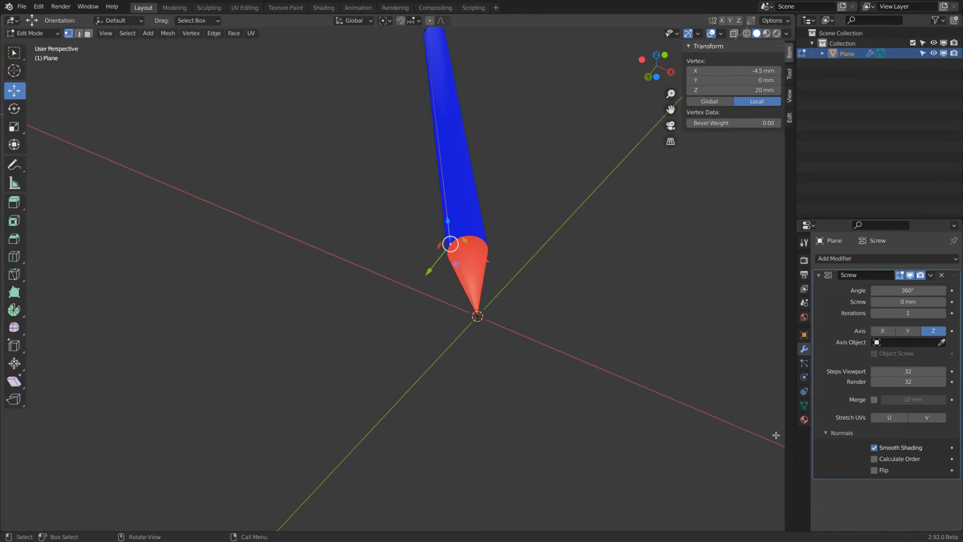
Enable Calculate Order in the Screw modifier's normals, toggling it to compare the face directions.
click(902, 460)
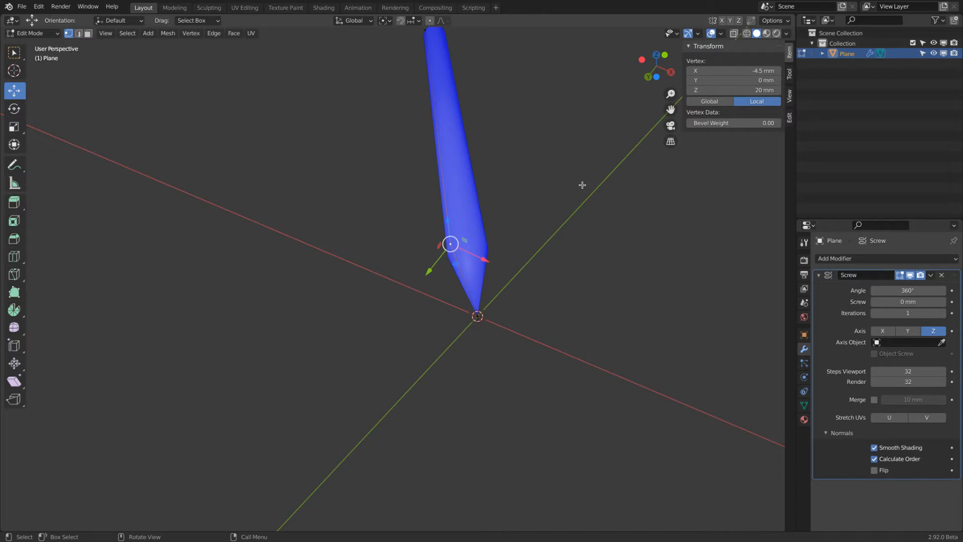
click(906, 460)
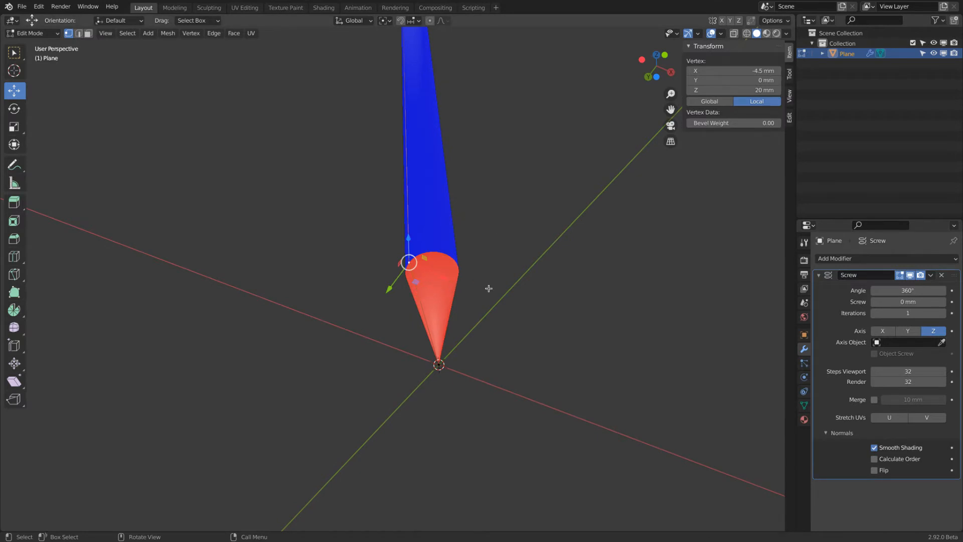
click(897, 458)
middle_drag(762, 368, 652, 157)
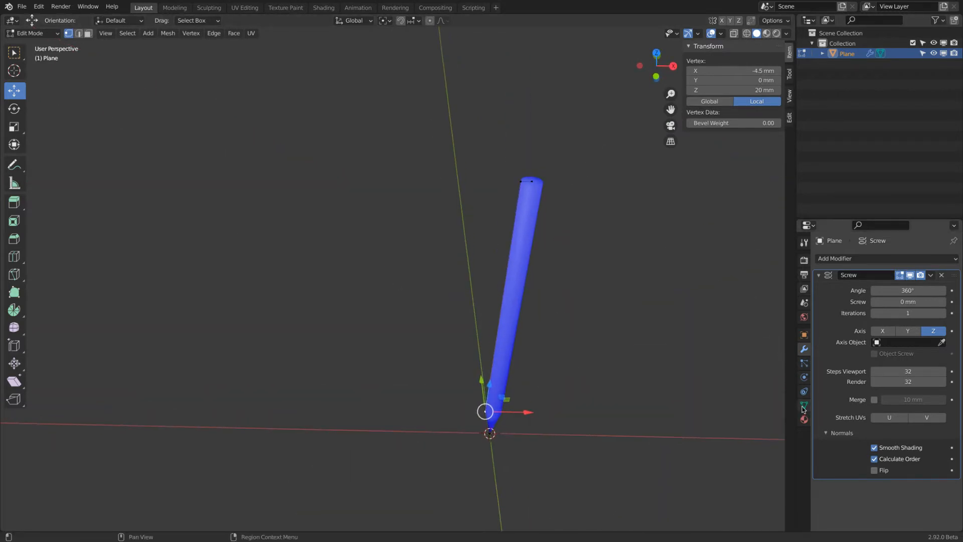
Return to Object Mode and apply Shade Smooth to the pencil.
click(42, 36)
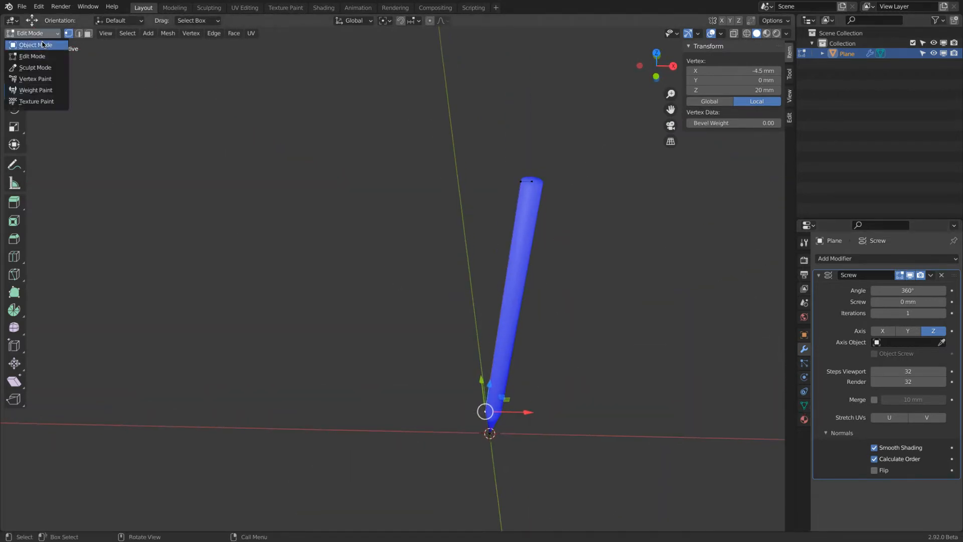
click(38, 46)
right_click(525, 214)
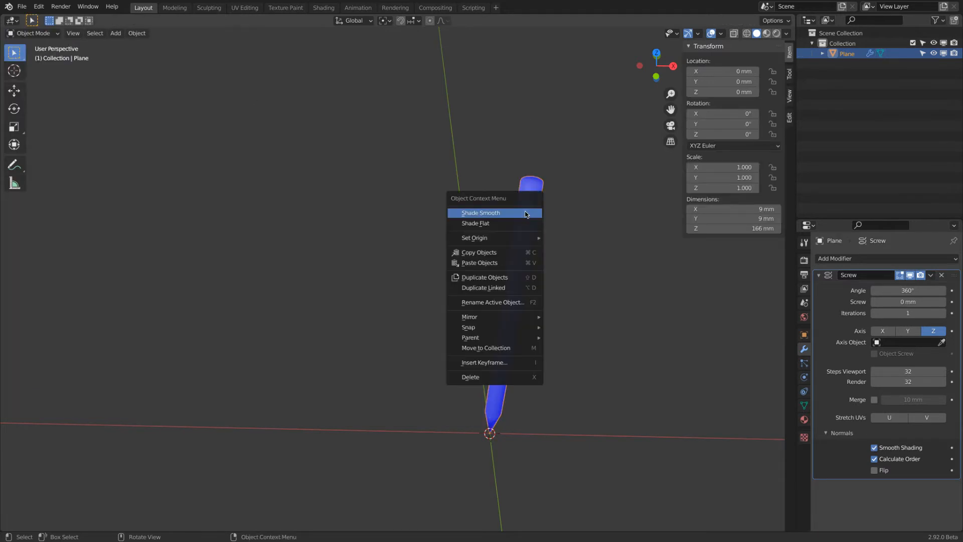
click(524, 214)
scroll(534, 164, up, 5)
scroll(533, 164, down, 2)
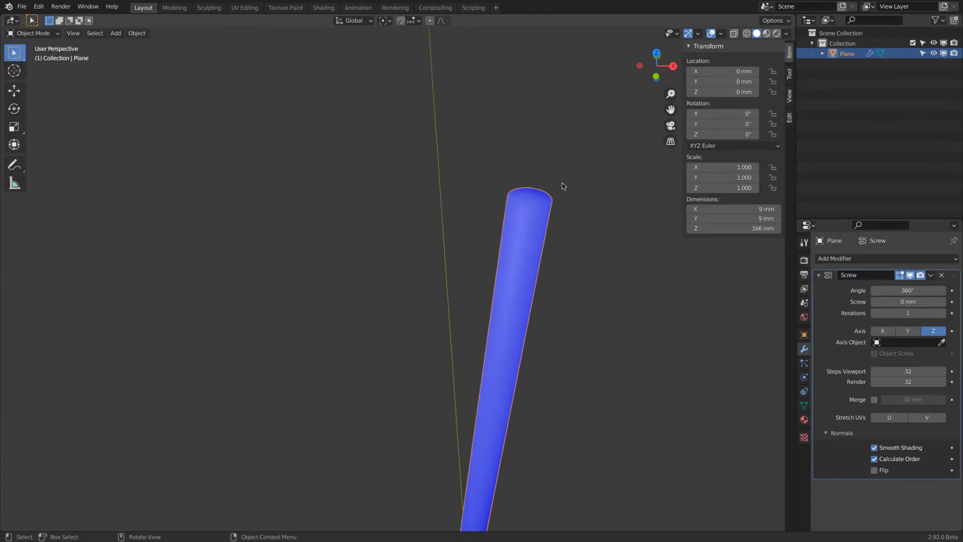
Enable Auto Smooth at 30° in the pencil mesh's normals settings and check its upper end.
click(803, 405)
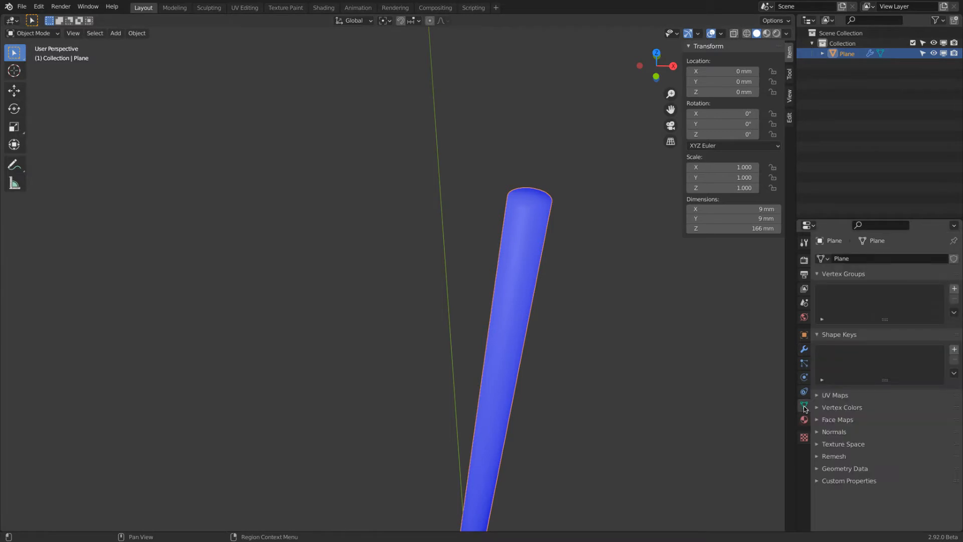
click(818, 432)
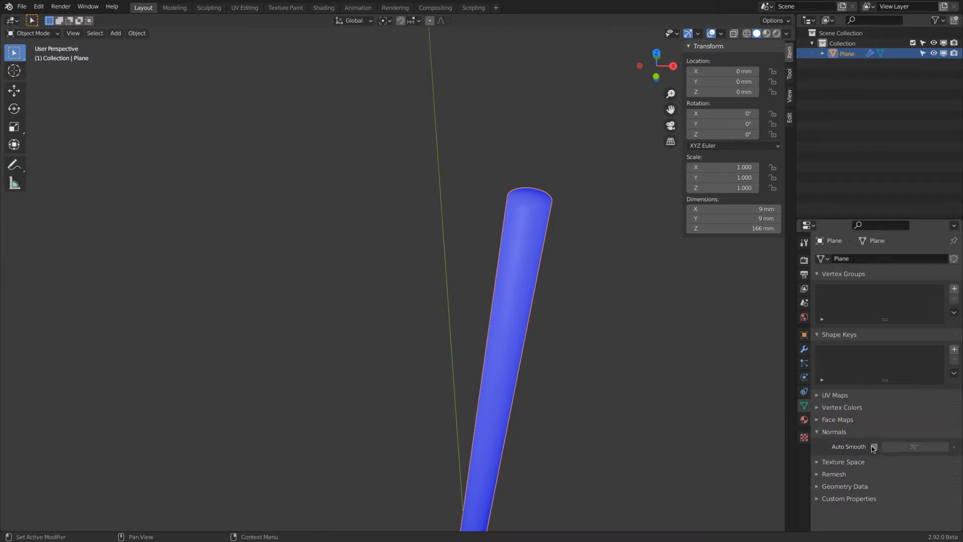
click(873, 446)
mouse_move(558, 354)
middle_down()
mouse_move(558, 277)
mouse_move(540, 344)
mouse_move(572, 329)
middle_up()
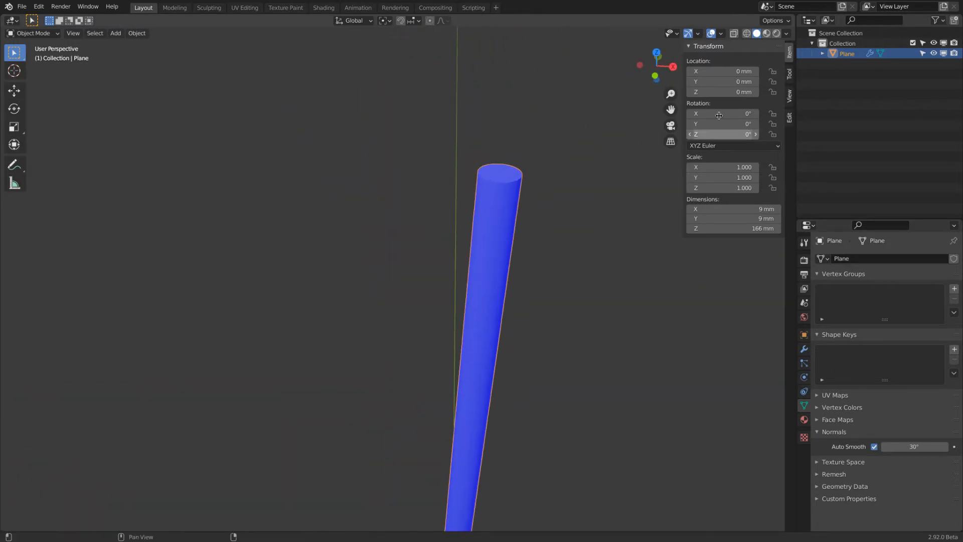
Turn off the Face Orientation overlay and view the whole pencil.
click(721, 33)
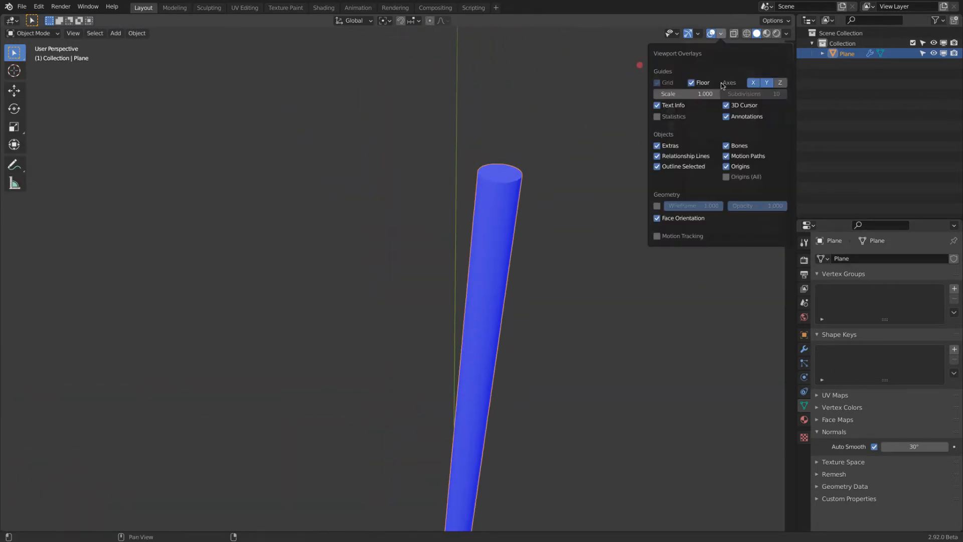
click(676, 221)
mouse_move(559, 229)
middle_down()
mouse_move(539, 234)
mouse_move(551, 196)
middle_up()
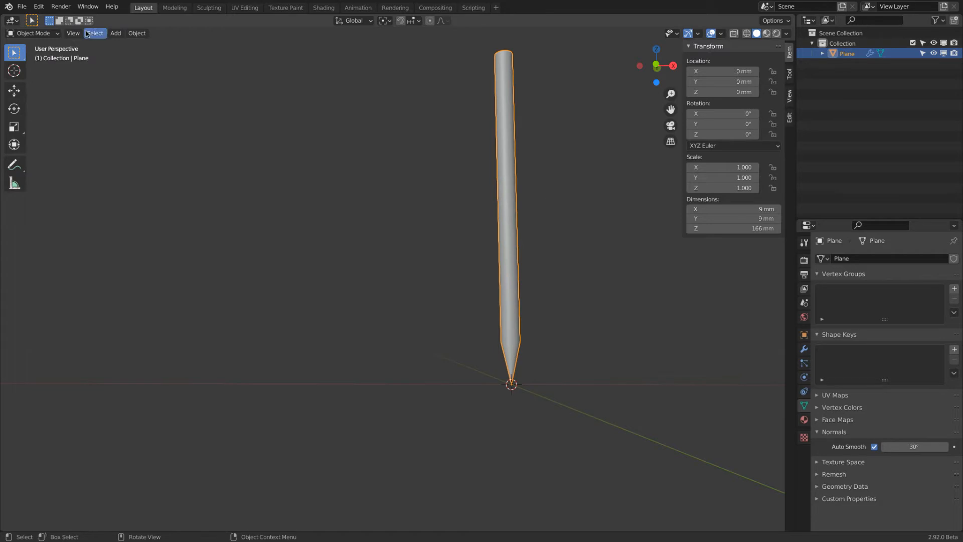
In Edit Mode, select the profile's outer vertex at the pencil's upper end and set its bevel weight to 1.
click(33, 33)
click(48, 56)
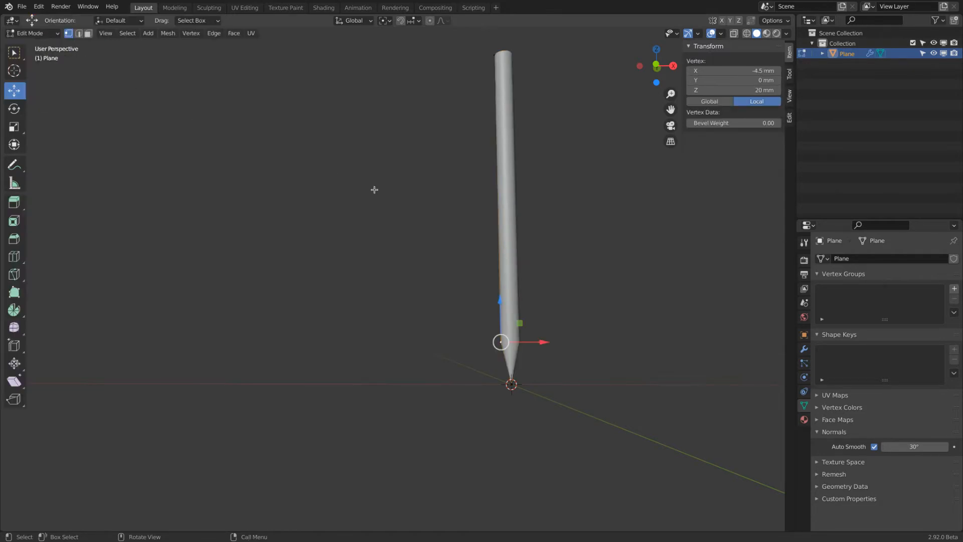
middle_drag(524, 150, 535, 162)
scroll(535, 163, up, 4)
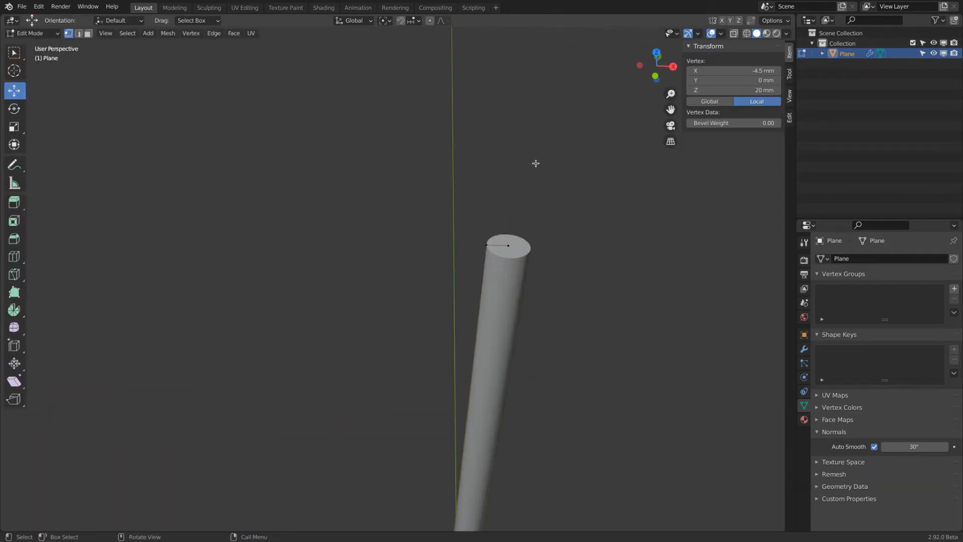
click(487, 240)
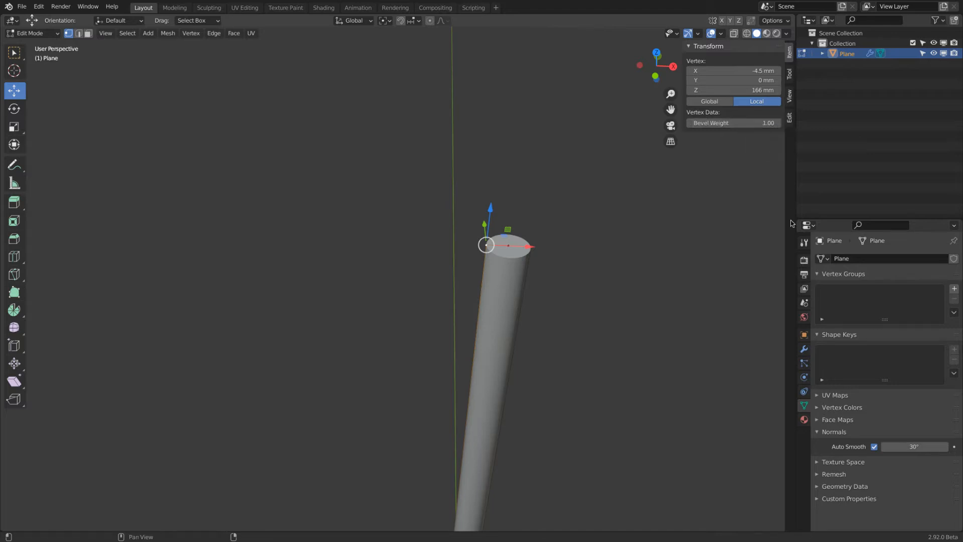
Add a Bevel modifier to the pencil with an amount of 4.5 mm.
click(804, 349)
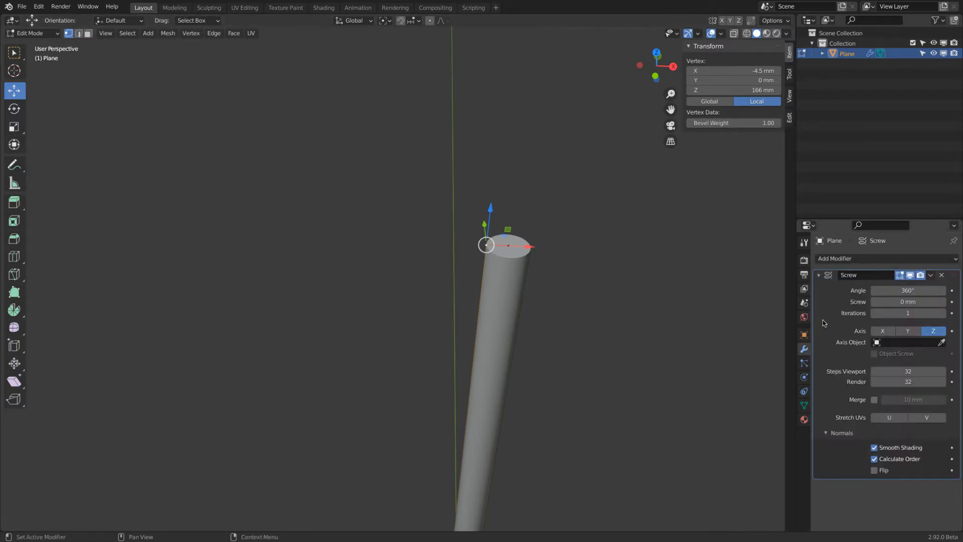
click(818, 274)
click(834, 259)
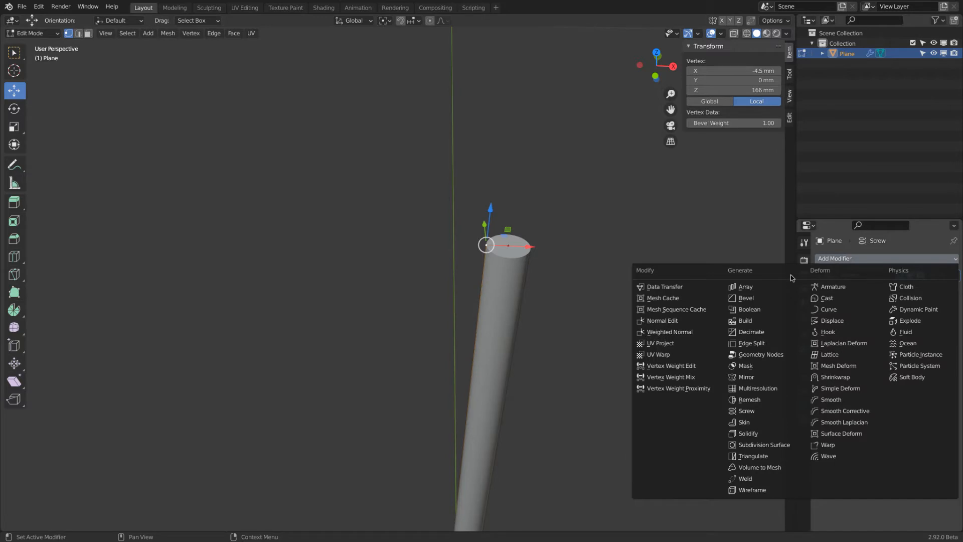
click(746, 298)
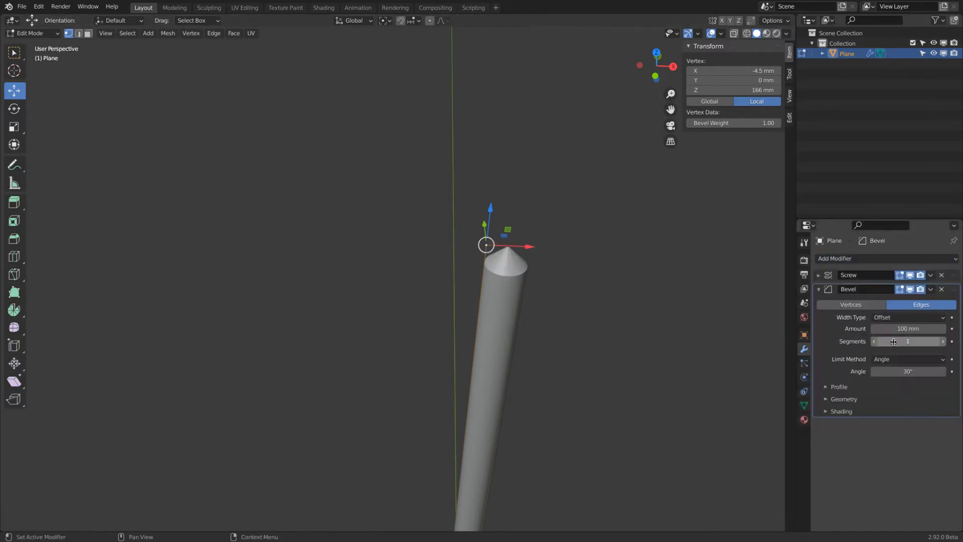
click(904, 328)
text(4.5)
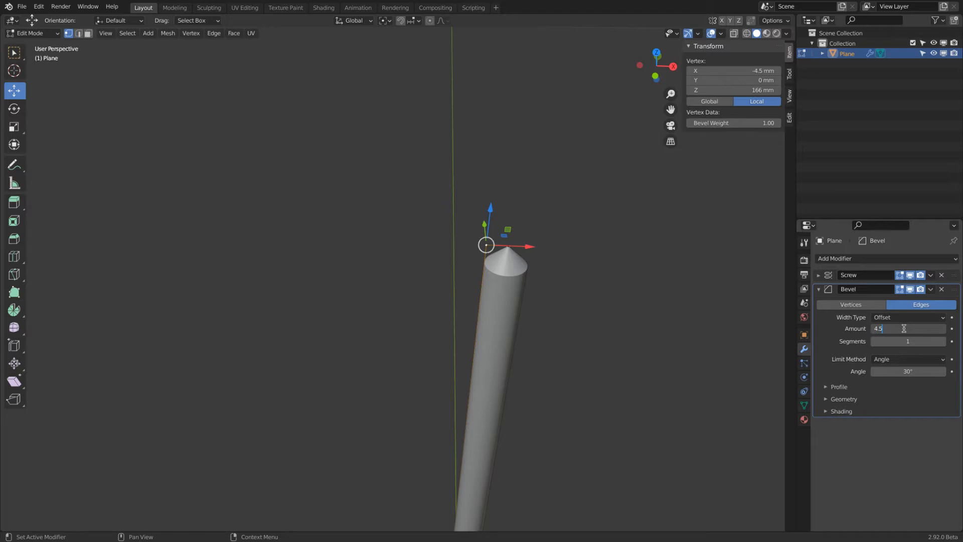
key(Return)
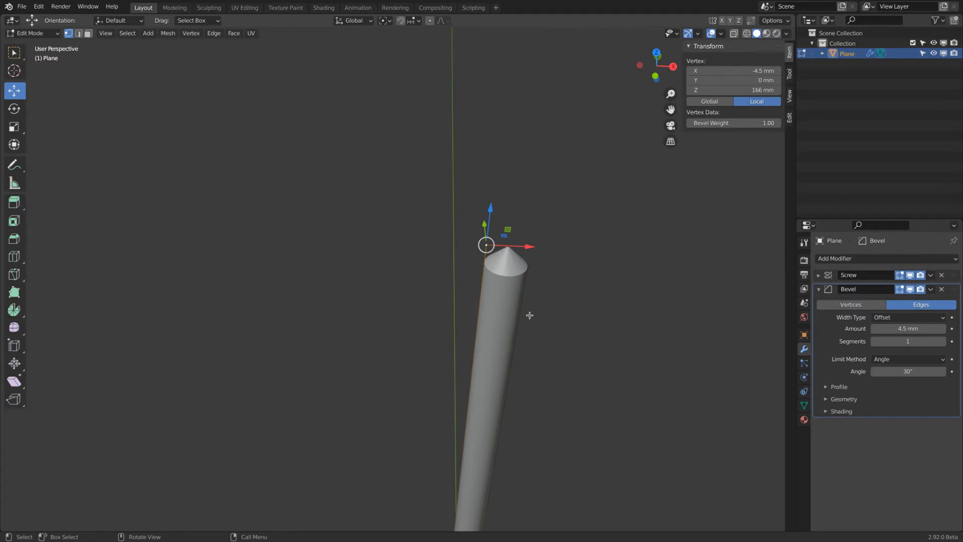
Set the Bevel modifier to 10 segments, limit it by Weight and make it affect vertices.
click(919, 341)
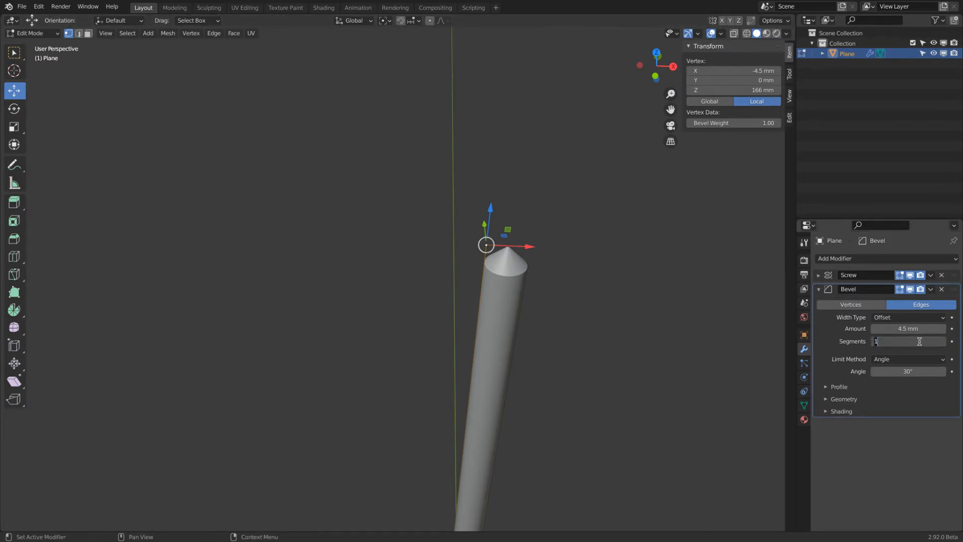
text(10)
key(Return)
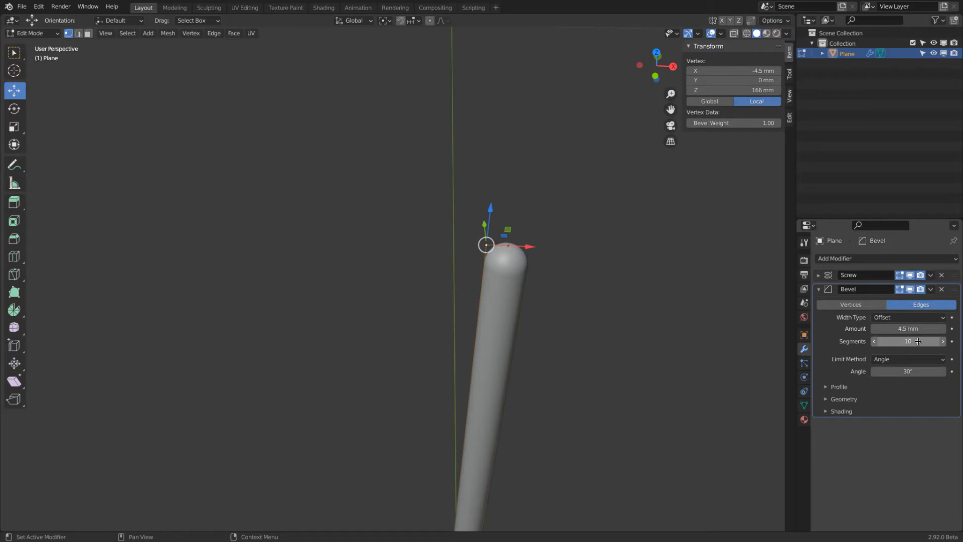
click(892, 359)
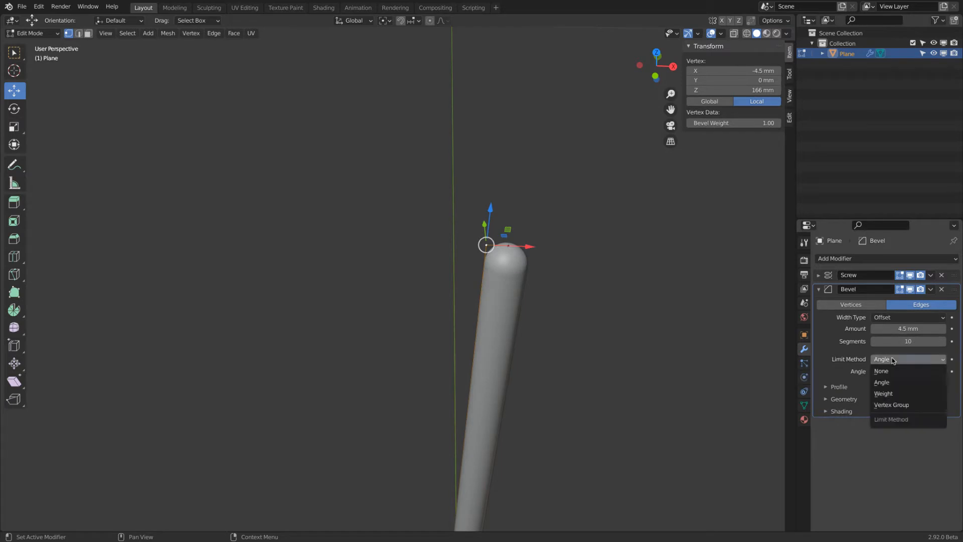
click(908, 394)
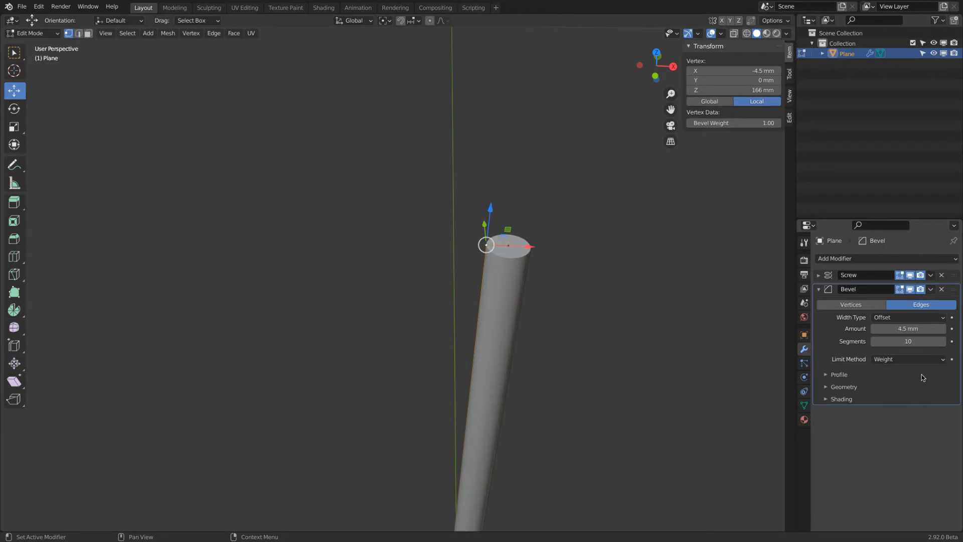
click(845, 305)
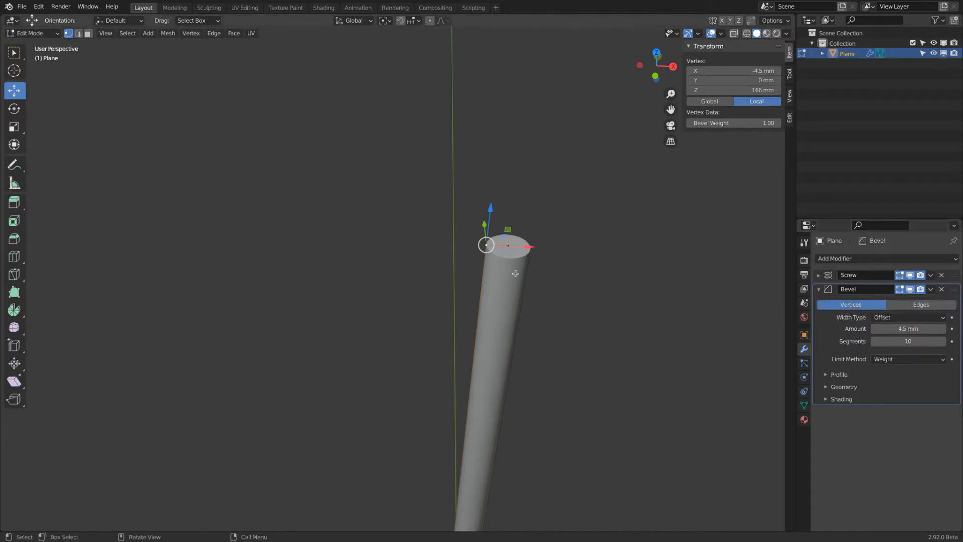
Show the pencil's upper end in wireframe and move the Bevel modifier above the Screw modifier in the stack.
scroll(523, 253, up, 4)
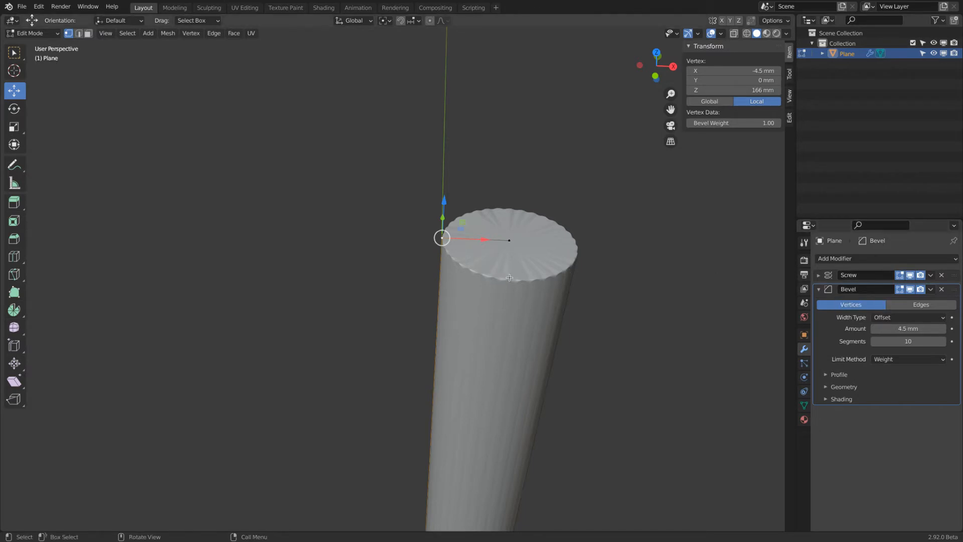
click(747, 33)
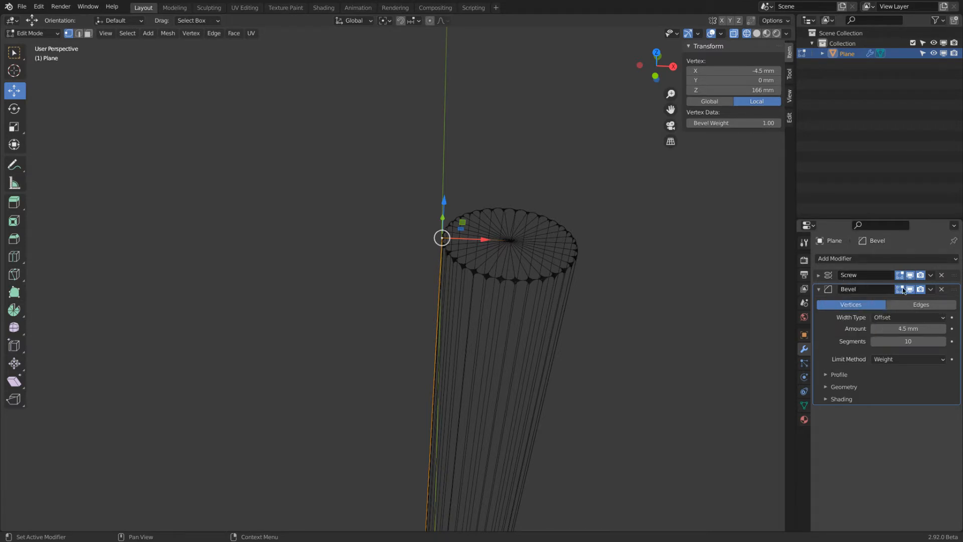
drag(955, 293, 953, 273)
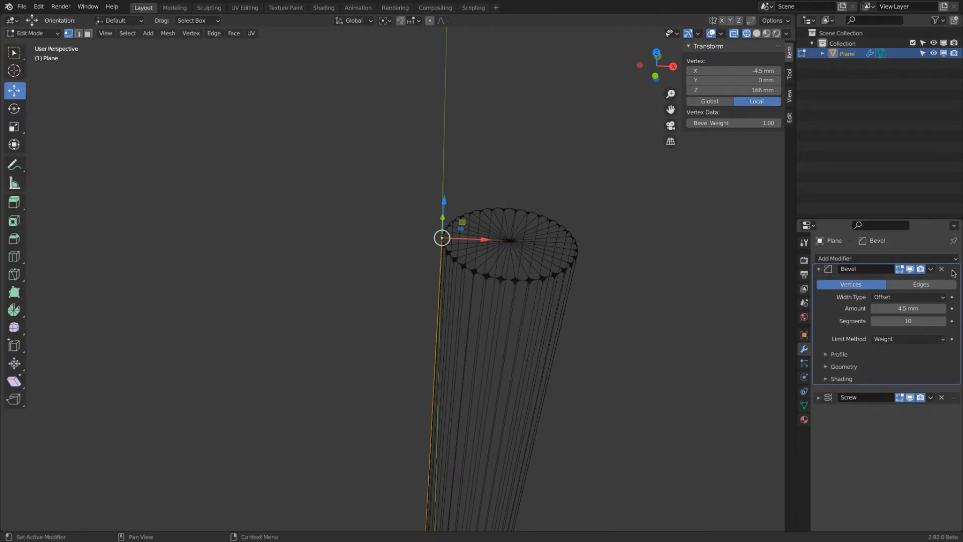
drag(953, 273, 953, 273)
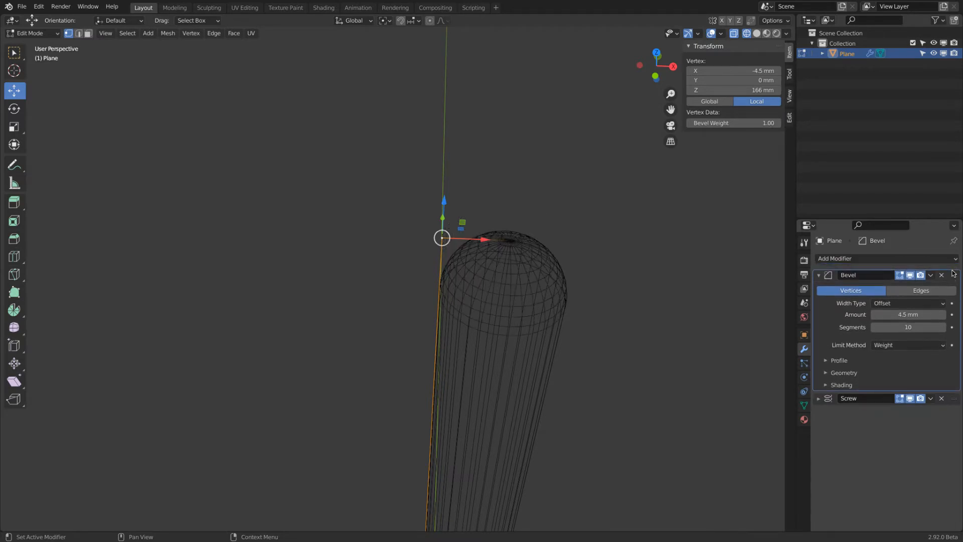
Compare the pencil with the Bevel and Screw modifiers hidden and shown in the viewport.
click(819, 275)
click(910, 289)
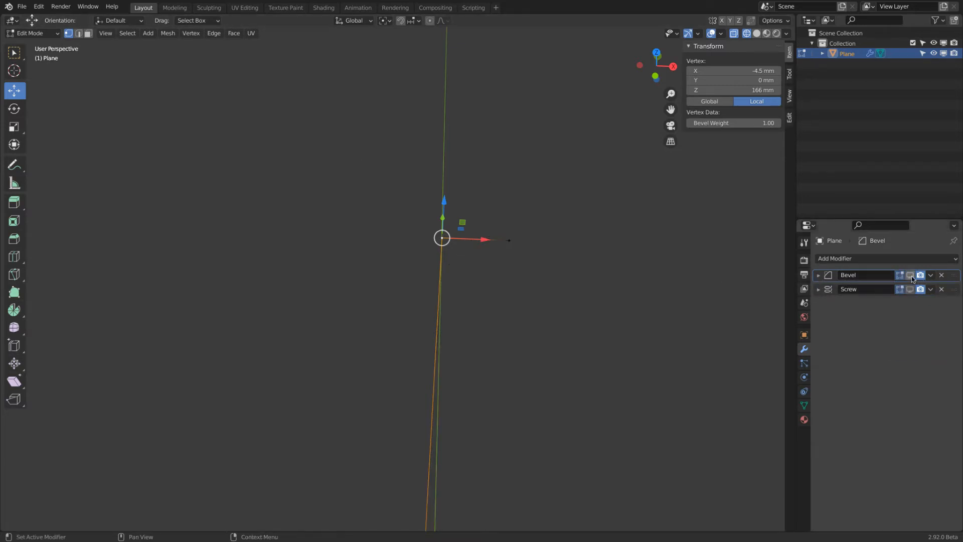
click(910, 275)
click(910, 289)
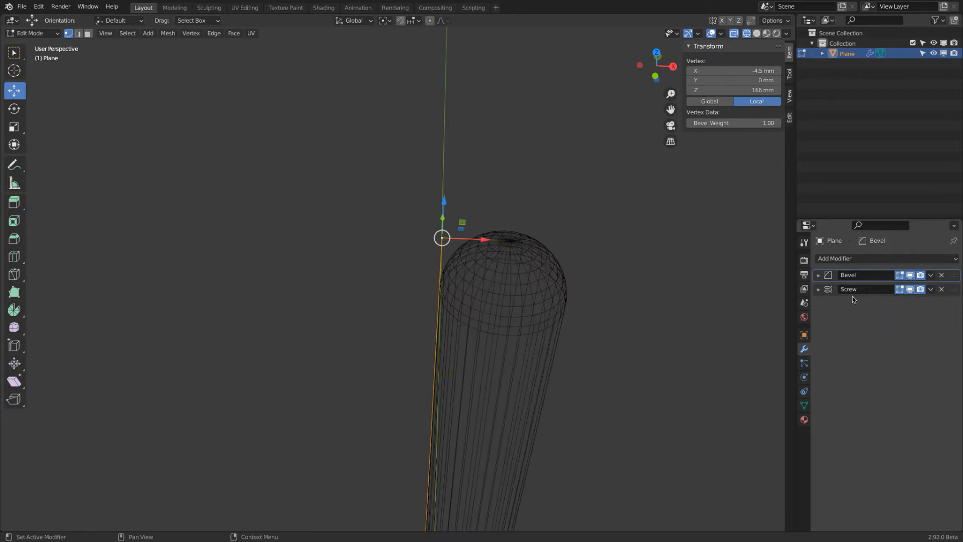
Enable Merge in the Screw modifier with a distance of 1 mm.
click(819, 290)
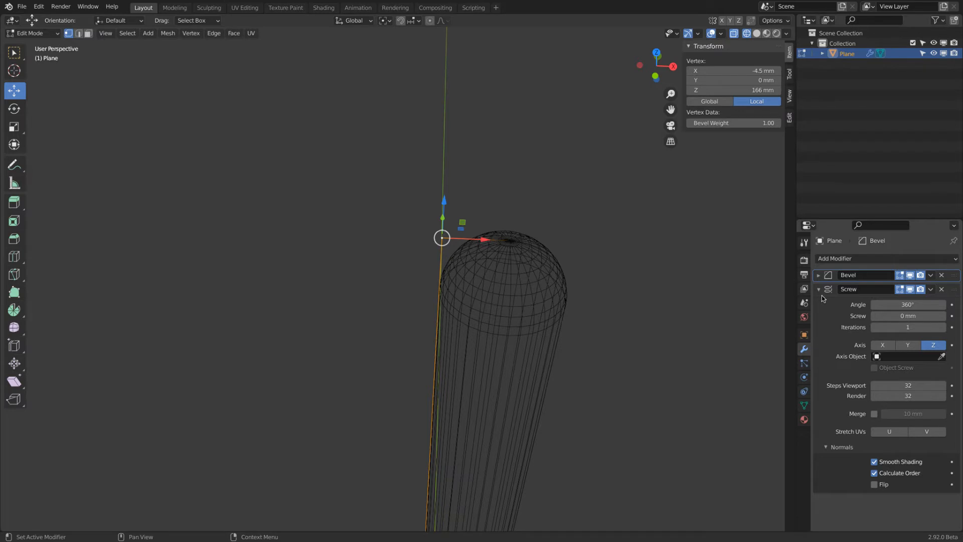
click(874, 414)
click(899, 414)
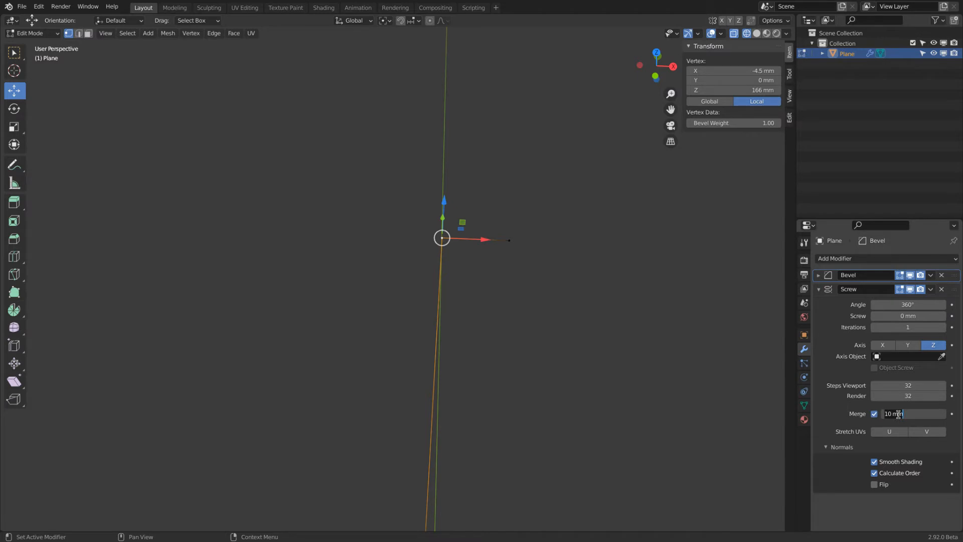
text(1 mm)
key(Return)
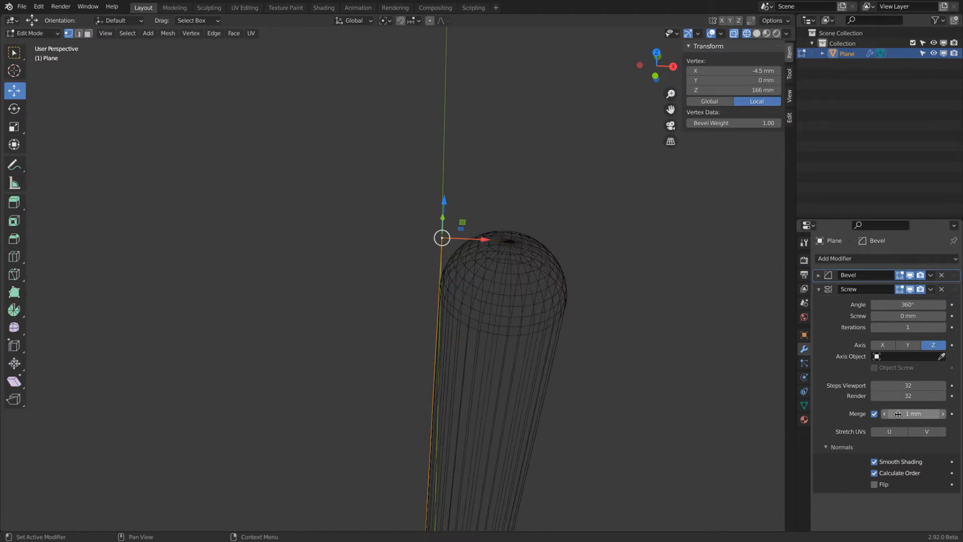
Set the Screw modifier's merge distance to 0.5 mm and select the profile's upper vertex on the axis.
click(897, 414)
key(BackSpace)
text(.5 mm)
key(Return)
click(516, 241)
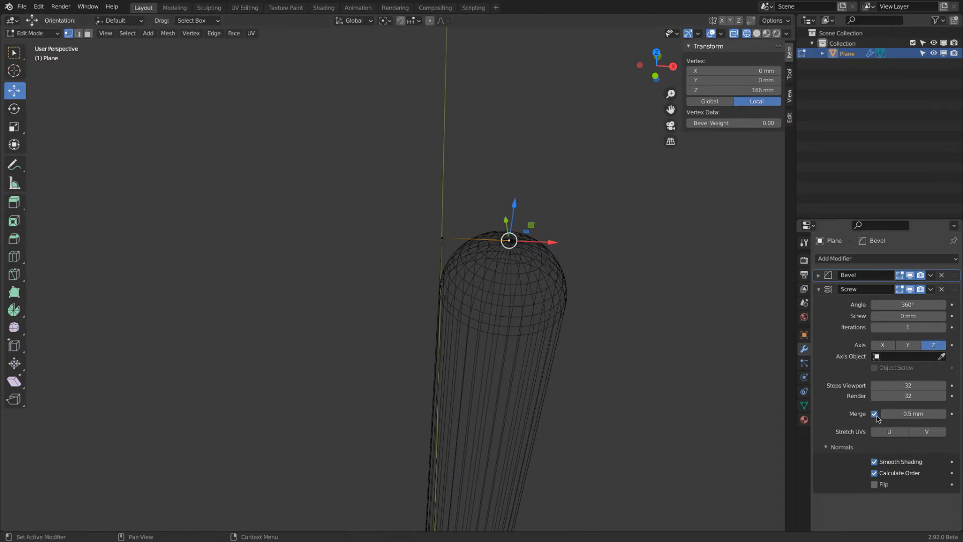
Select the outer profile vertex where the pencil's tip begins and set its bevel weight to 1.
scroll(662, 235, down, 6)
middle_drag(685, 379, 635, 335)
scroll(629, 332, up, 9)
middle_drag(324, 336, 351, 338)
click(487, 340)
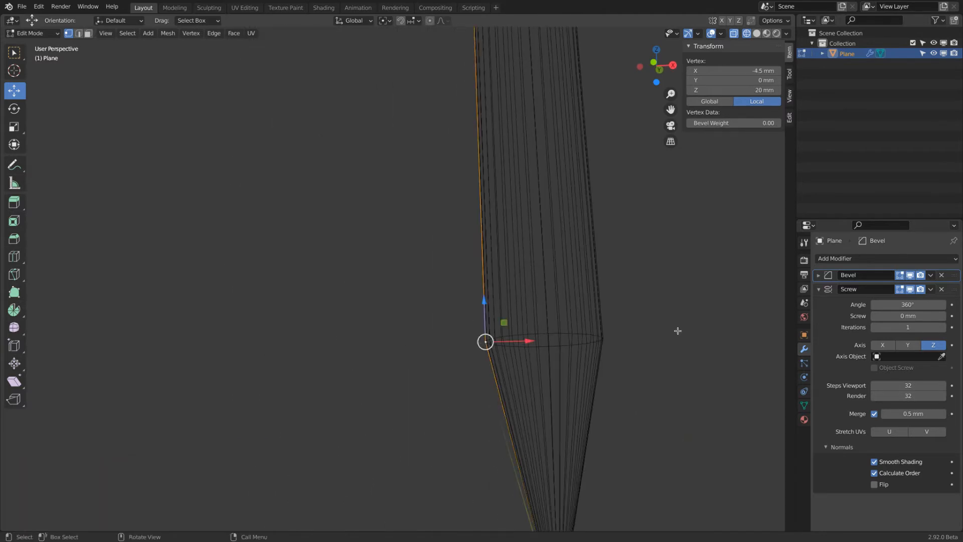
click(819, 290)
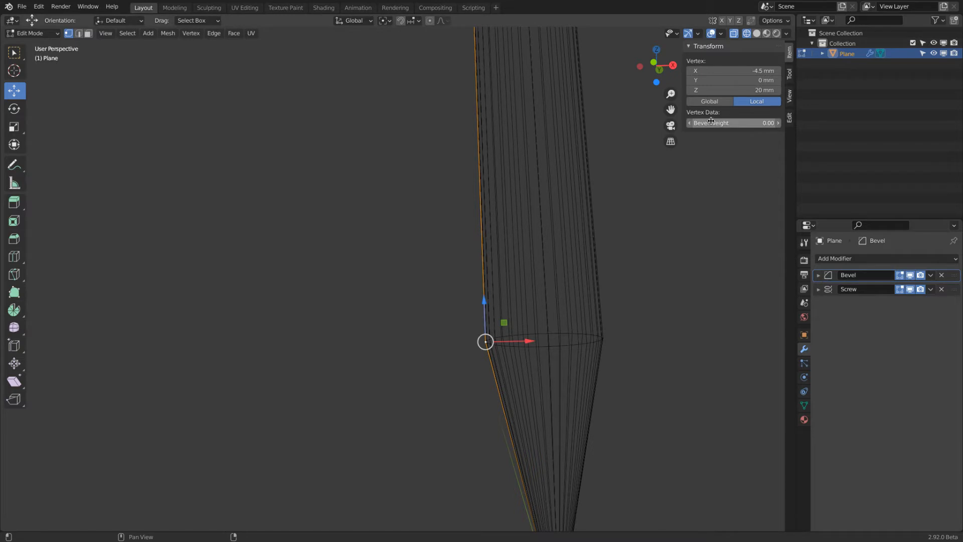
drag(712, 124, 844, 118)
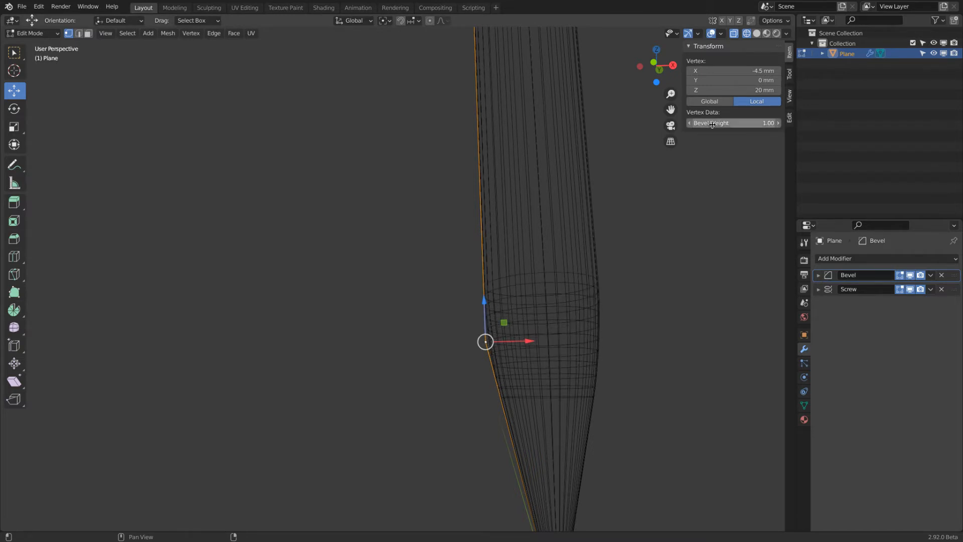
Try a Bevel amount of 2 mm, check both ends of the pencil and restore the amount to 4.5 mm.
click(825, 275)
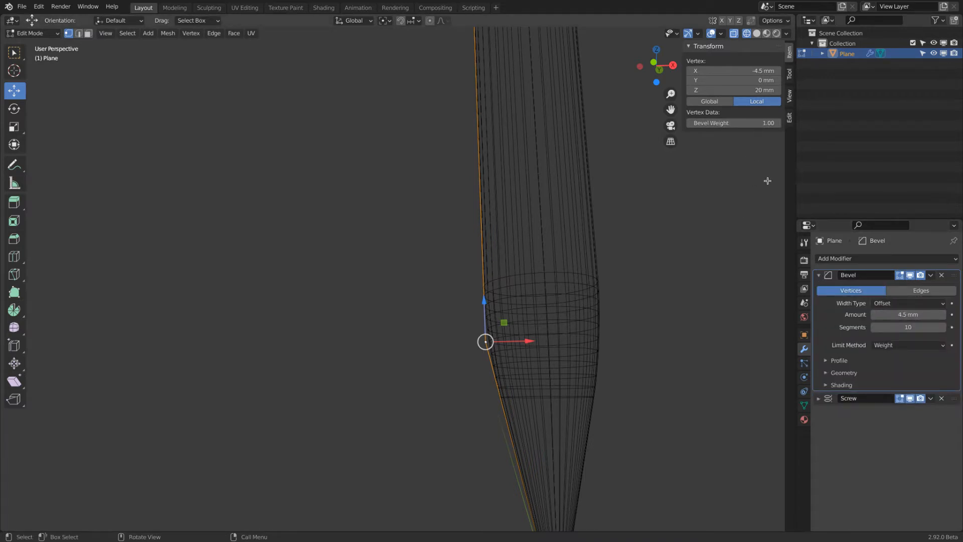
double_click(904, 315)
text(2)
key(Return)
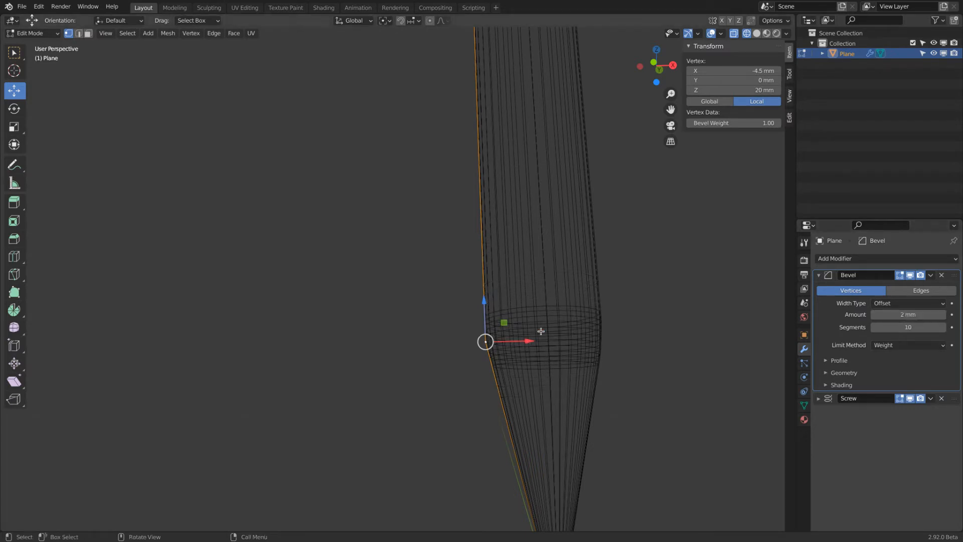
scroll(512, 307, down, 8)
scroll(506, 320, up, 8)
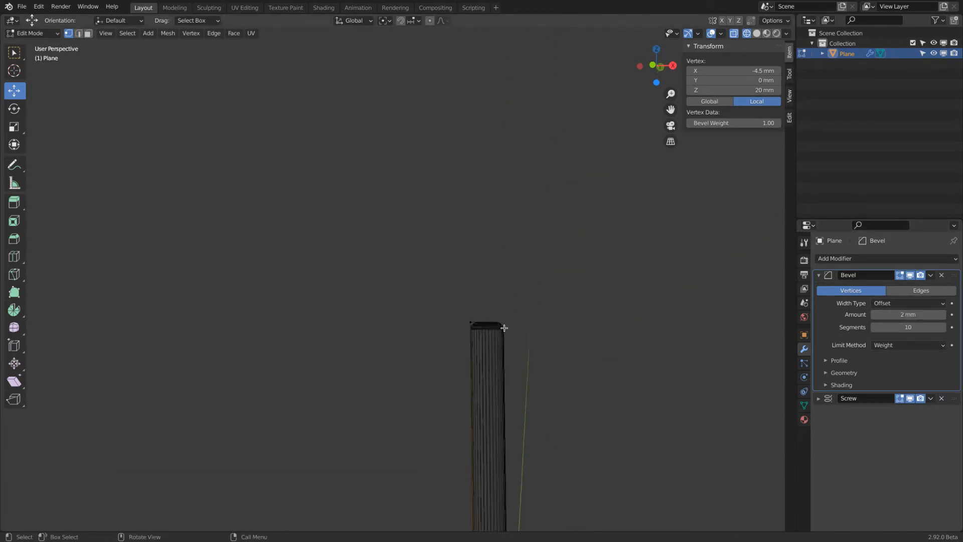
double_click(893, 312)
text(4.5)
key(Return)
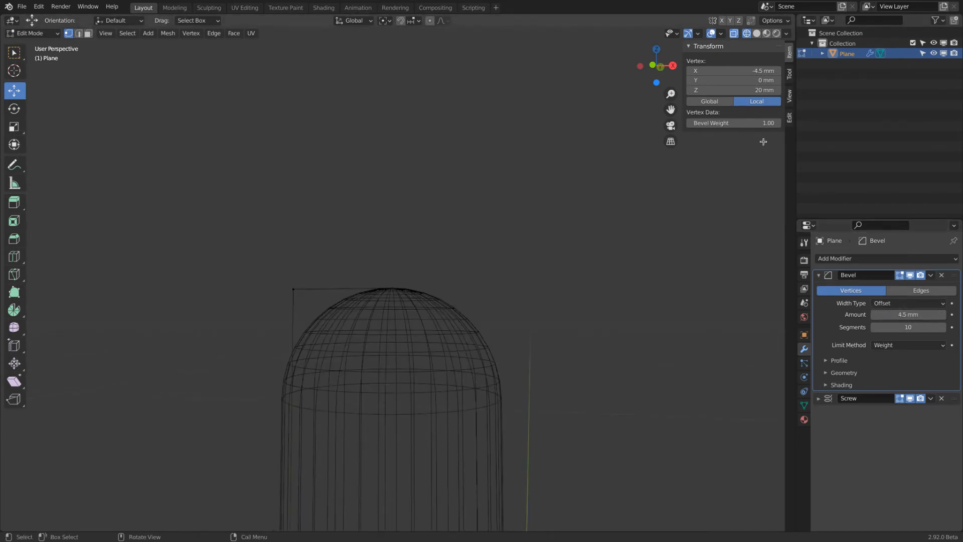
Set the bevel weight of the vertex where the tip begins to 0.5.
scroll(651, 251, down, 6)
shift+middle_drag(540, 471, 537, 138)
scroll(518, 269, up, 7)
shift+middle_drag(488, 175, 472, 408)
double_click(774, 120)
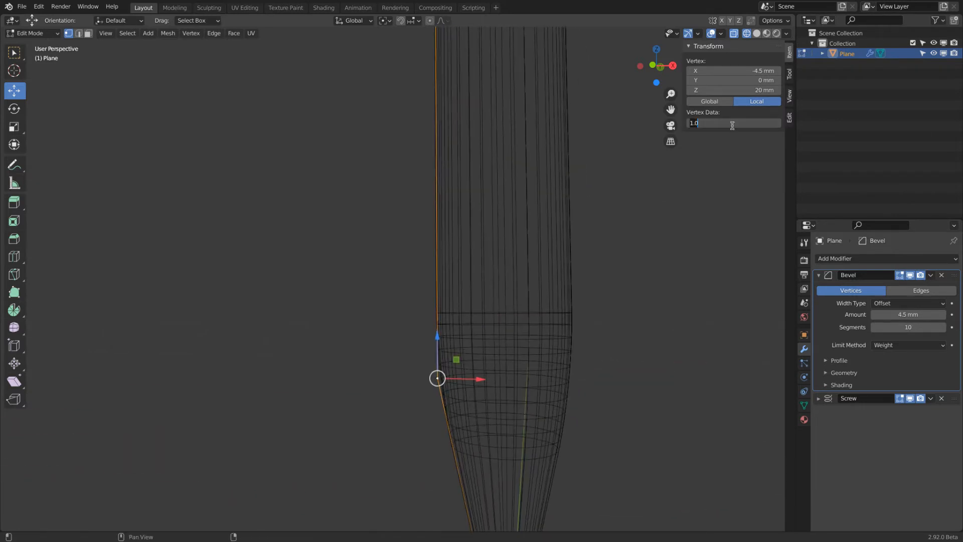
text(0.5)
key(Return)
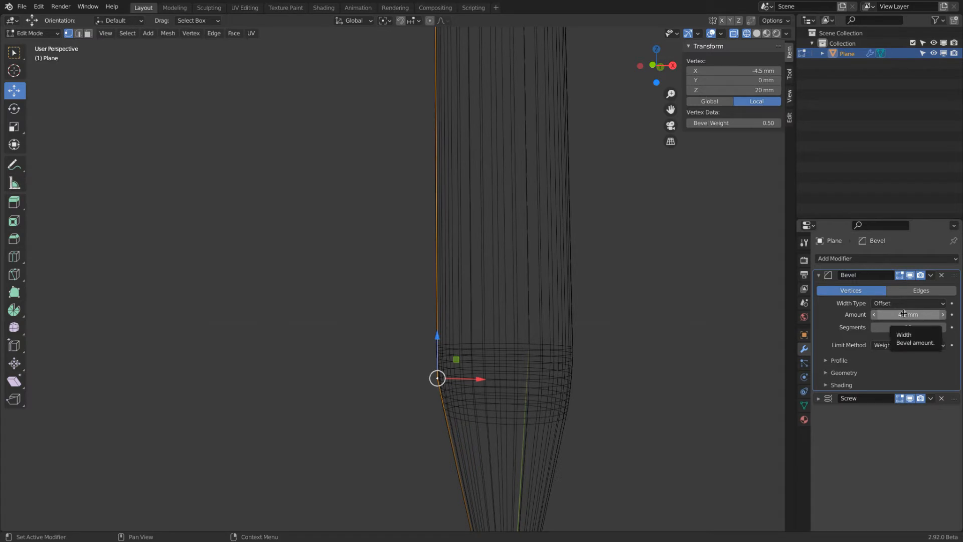
Set the bevel weight of the vertex where the tip begins to 0.25 and show the pencil in solid shading.
click(734, 123)
key(BackSpace)
text(.2)
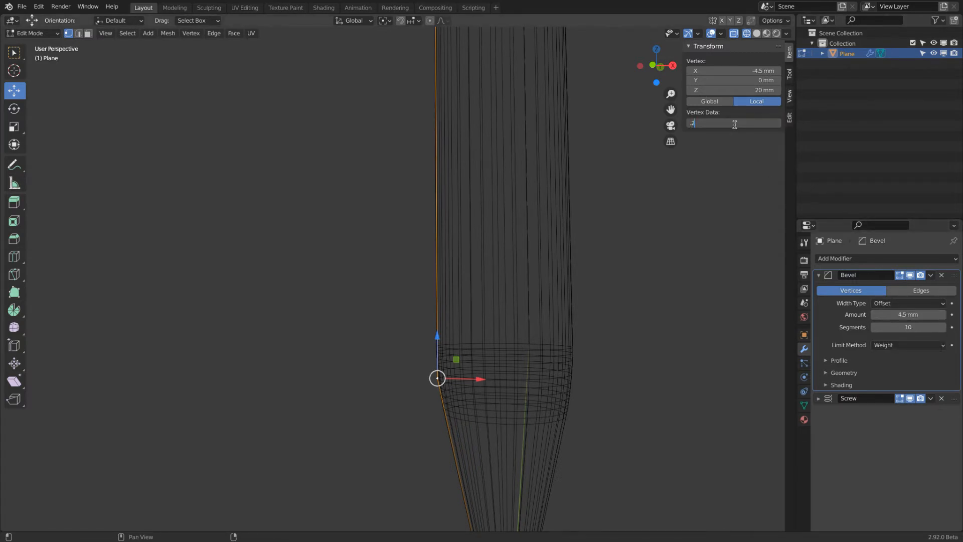
text(5)
key(Return)
scroll(521, 233, down, 5)
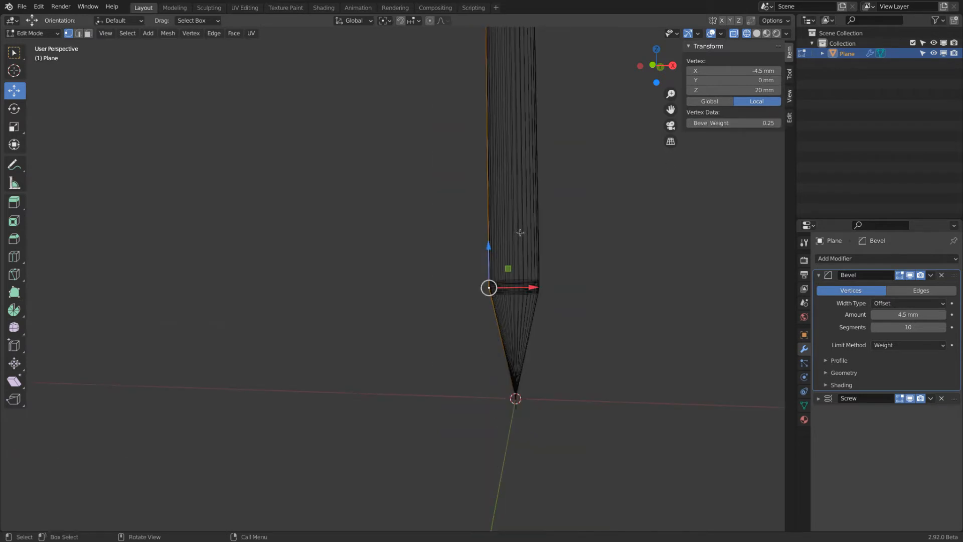
click(756, 33)
scroll(596, 256, up, 2)
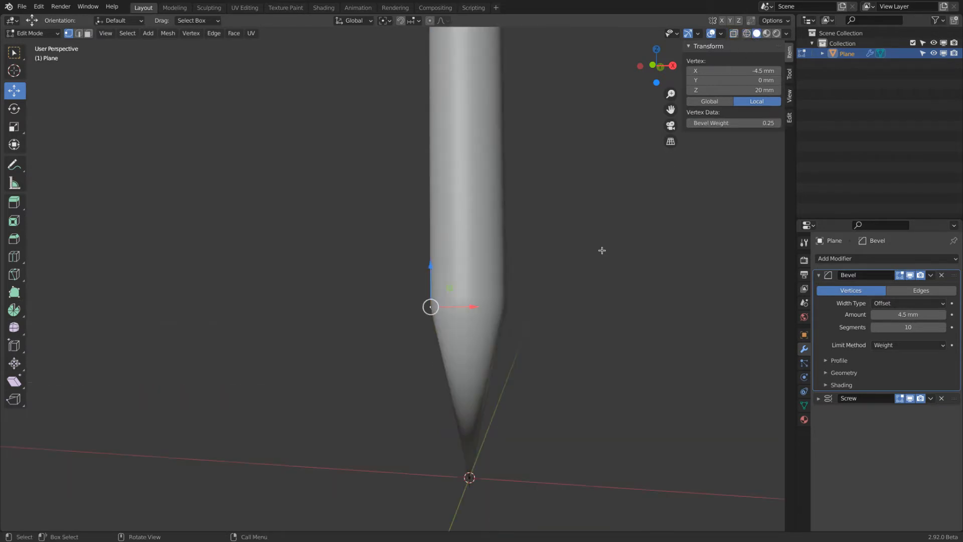
Try a bevel weight of 0.5 on the vertex where the tip begins and settle on 0.3.
click(748, 123)
key(BackSpace)
key(BackSpace)
key(BackSpace)
key(BackSpace)
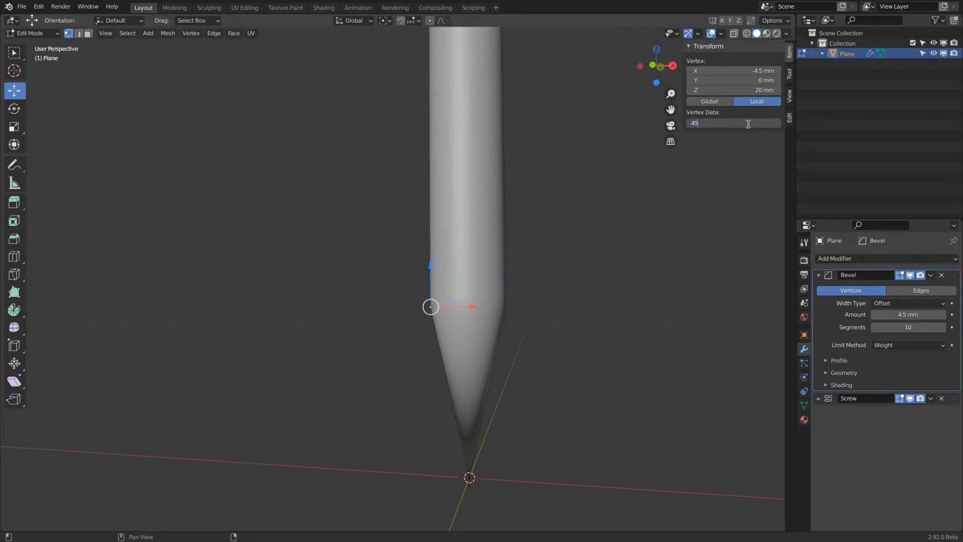
text(0.5)
key(Return)
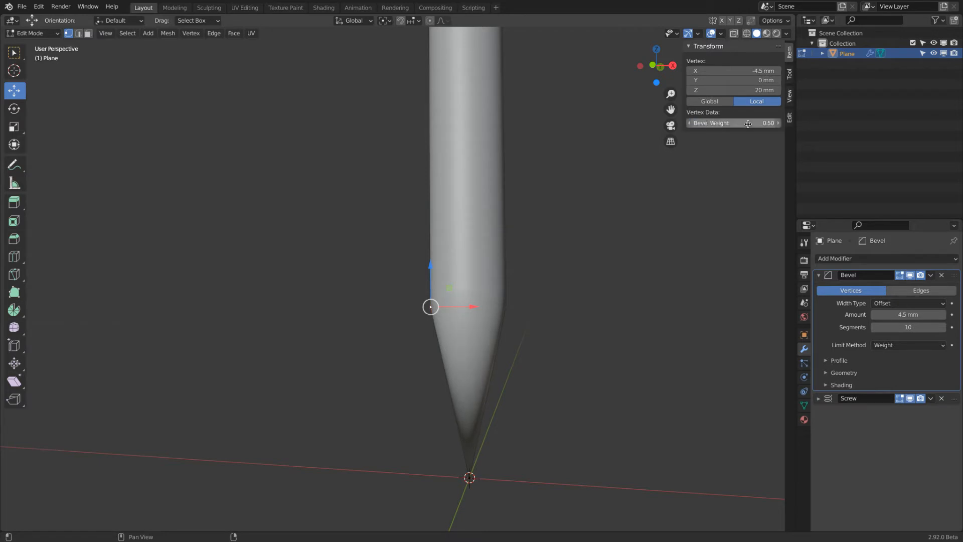
click(748, 123)
text(0.3)
key(Return)
scroll(621, 263, down, 2)
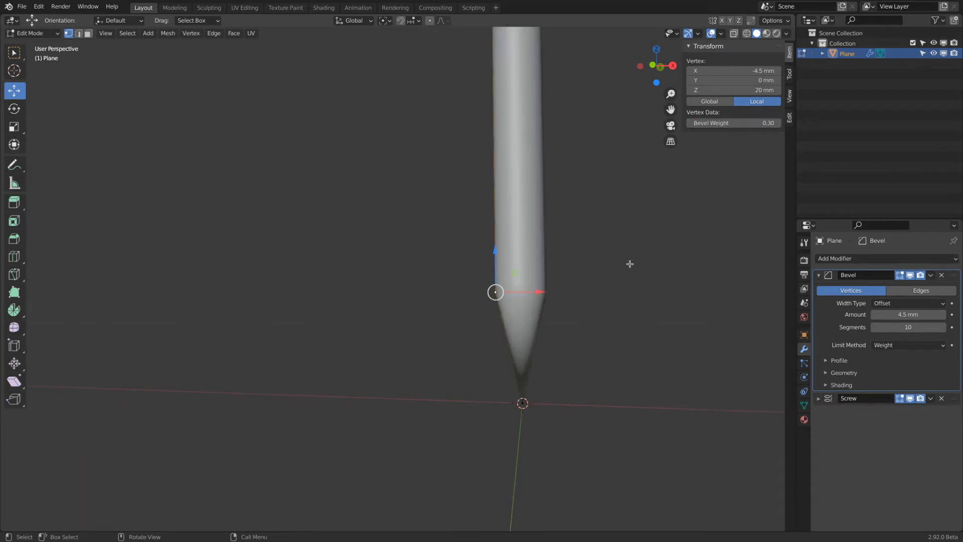
In front view, select the tip vertex at the origin, try a bevel weight of 1 and return it to 0.
click(652, 65)
click(522, 358)
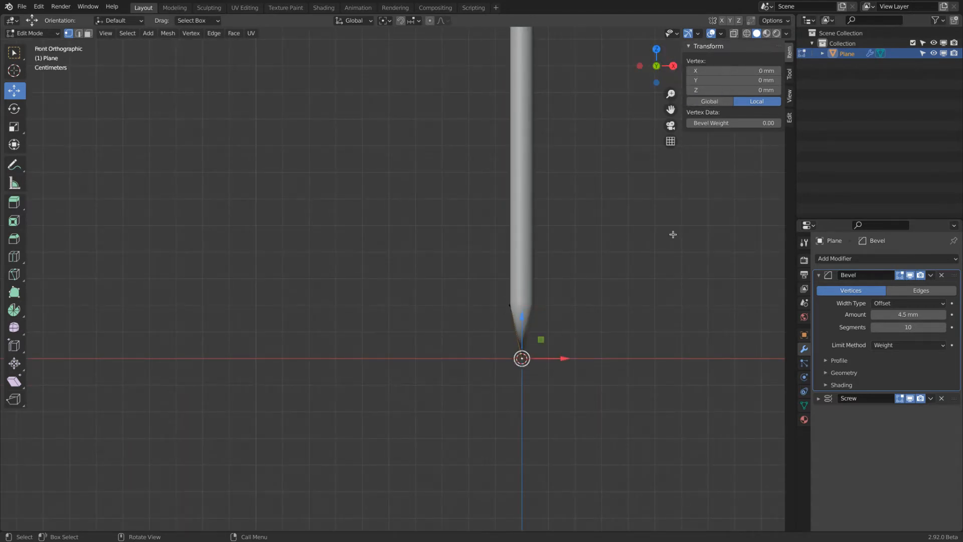
drag(717, 124, 863, 118)
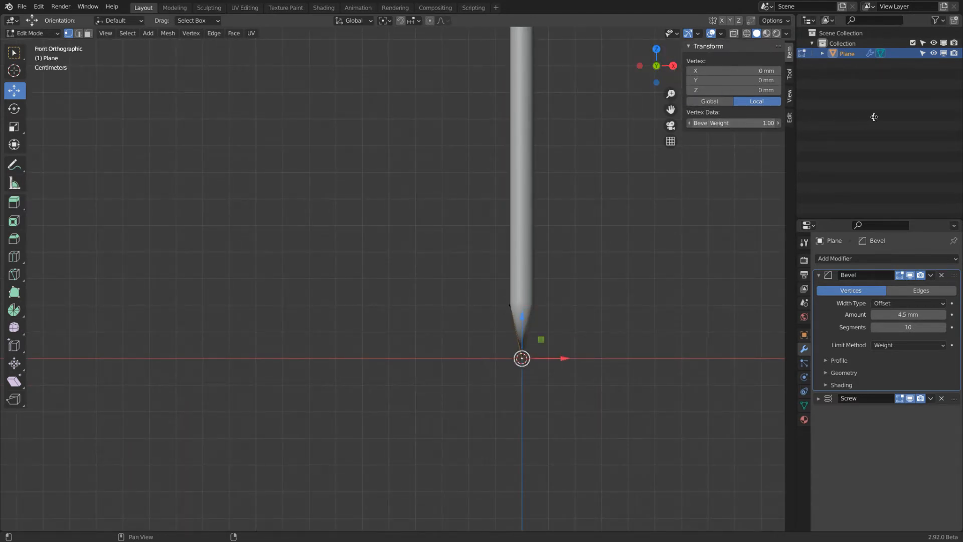
scroll(532, 370, up, 6)
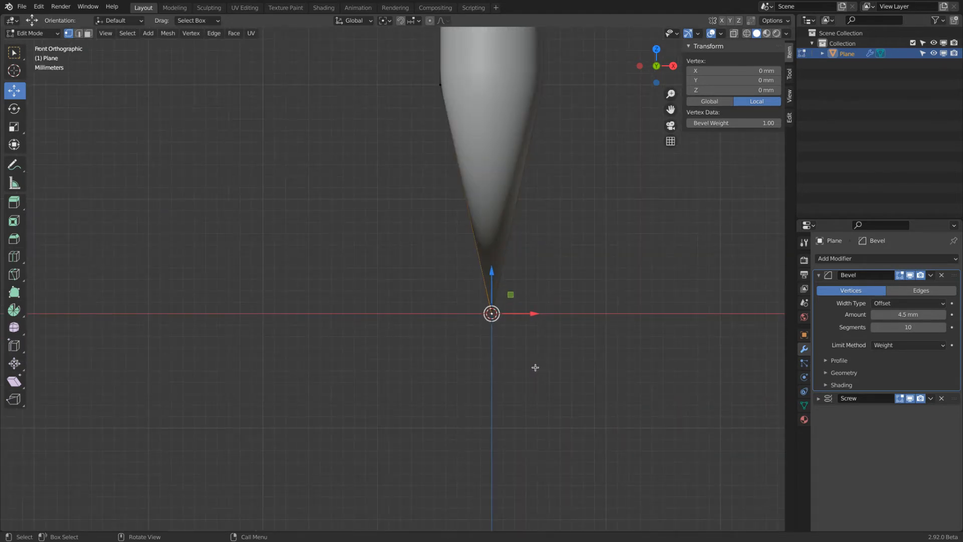
scroll(535, 367, down, 1)
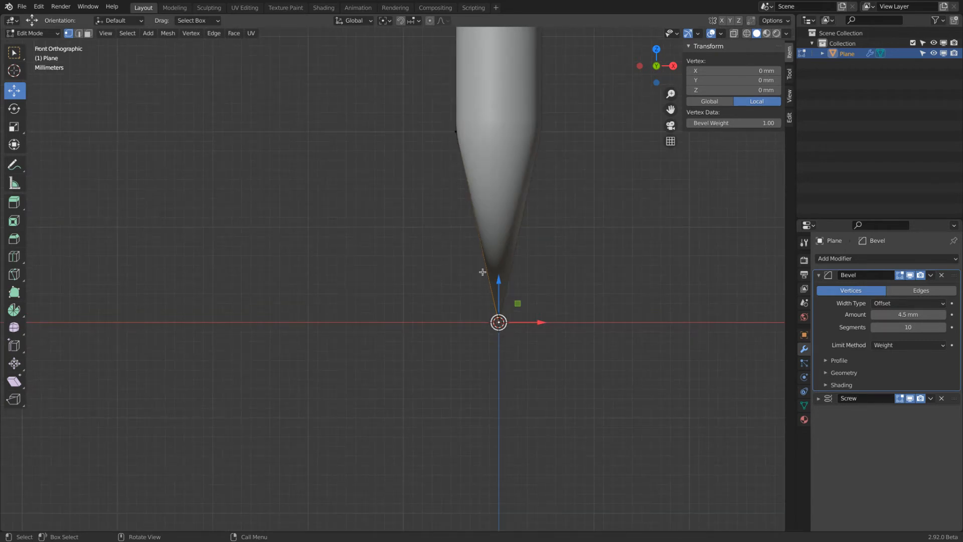
drag(735, 125, 472, 136)
Disable the viewport display of the Screw and Bevel modifiers so only the bare profile is shown.
click(819, 275)
click(910, 289)
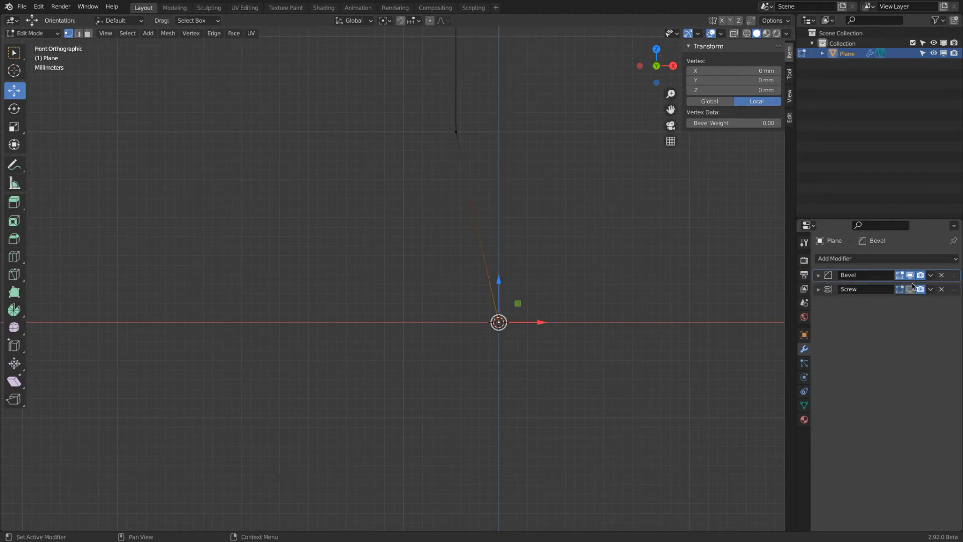
click(910, 275)
shift+middle_drag(578, 185, 479, 269)
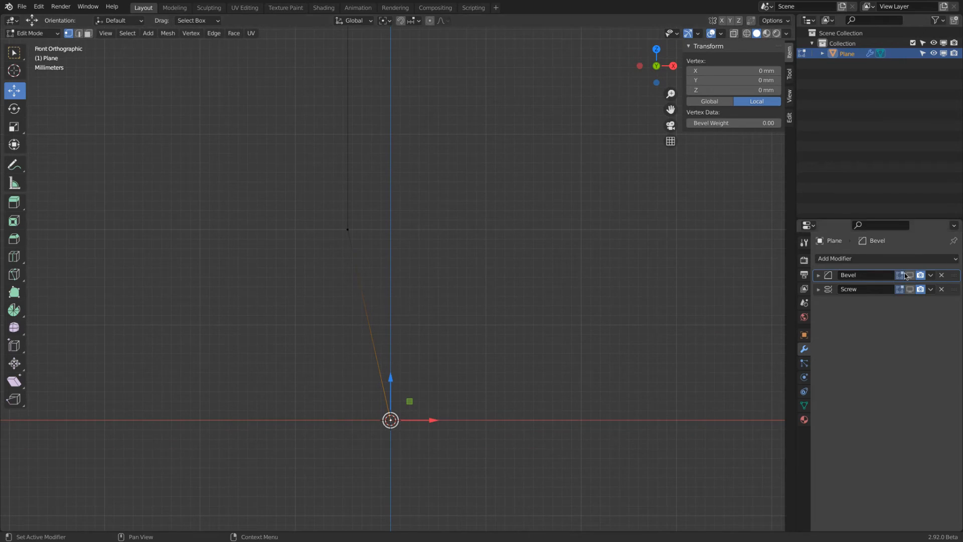
scroll(377, 445, up, 3)
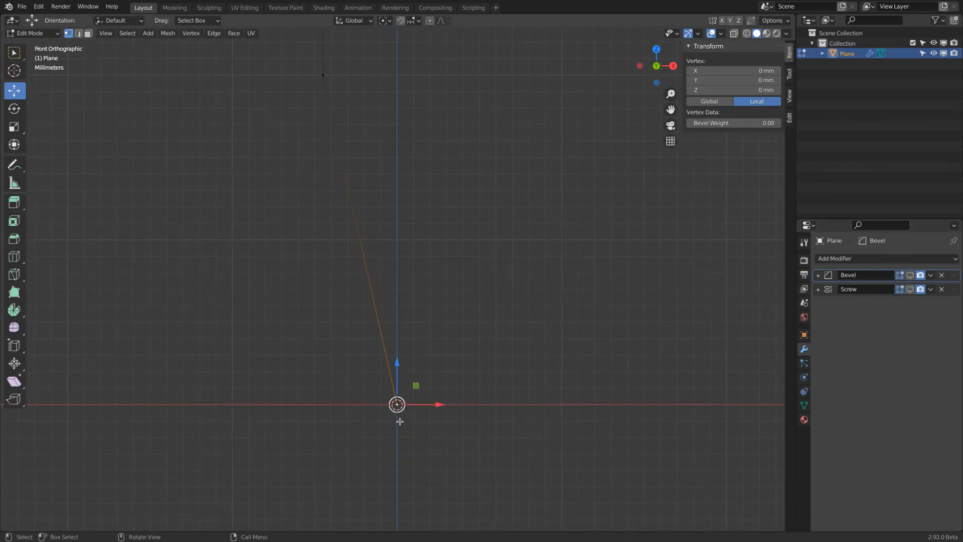
Snap the 3D cursor to the world origin and move the tip vertex away to about X -11.5 mm, Z 7.5 mm.
key(shift+s)
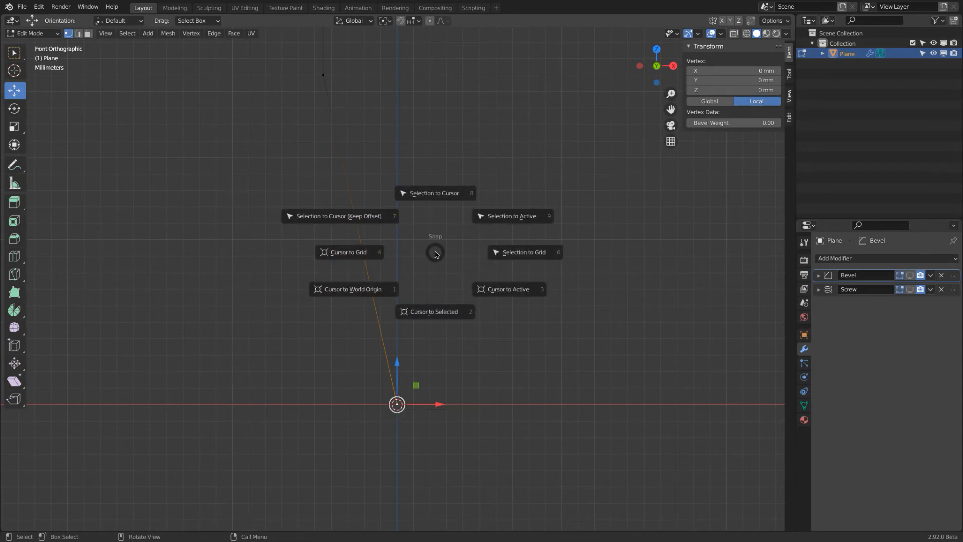
click(374, 293)
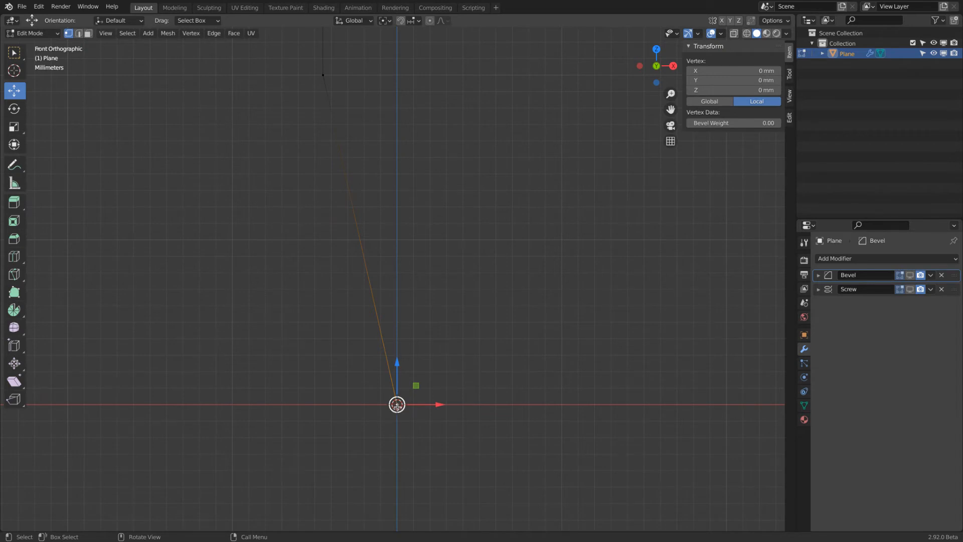
drag(416, 386, 224, 262)
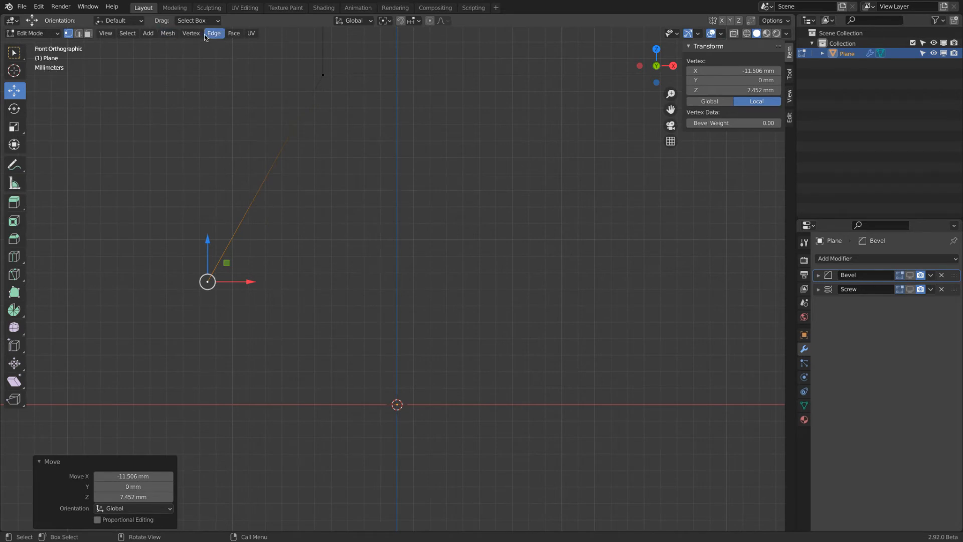
Add a 32-vertex circle at the origin with a radius of 0.75 mm.
click(147, 34)
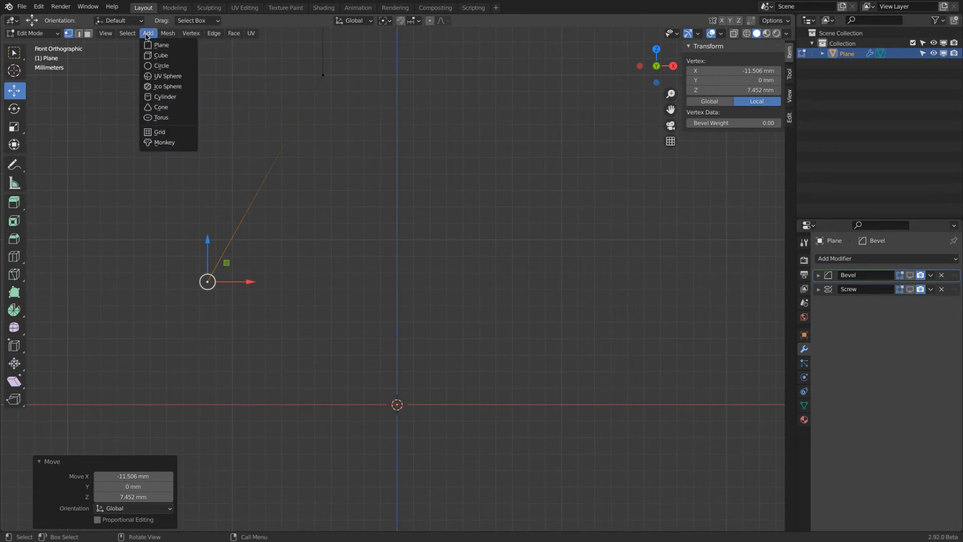
click(174, 67)
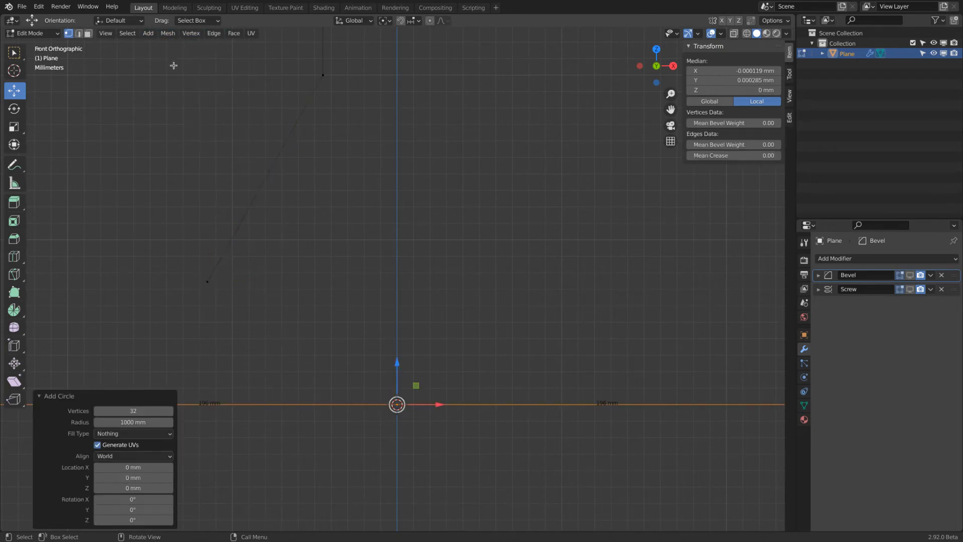
click(127, 422)
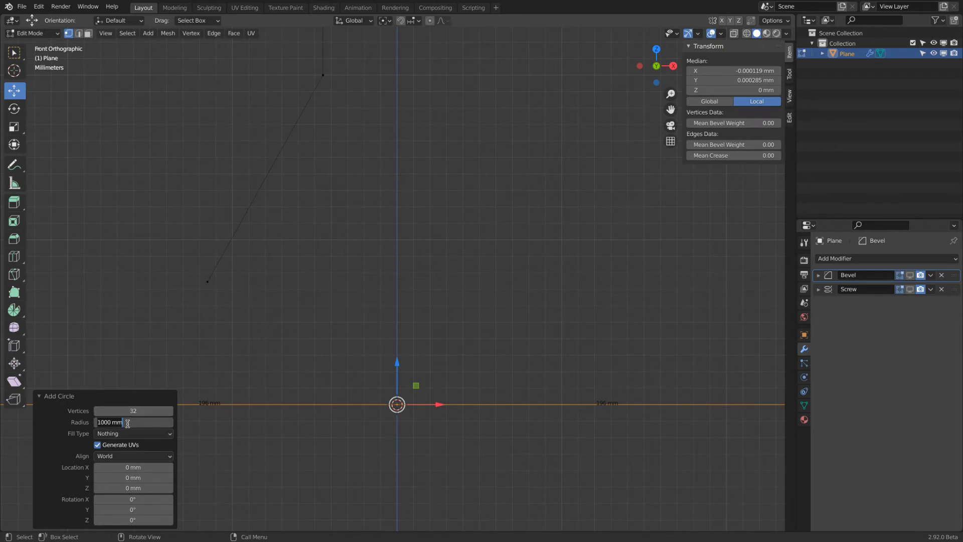
text(1)
key(Tab)
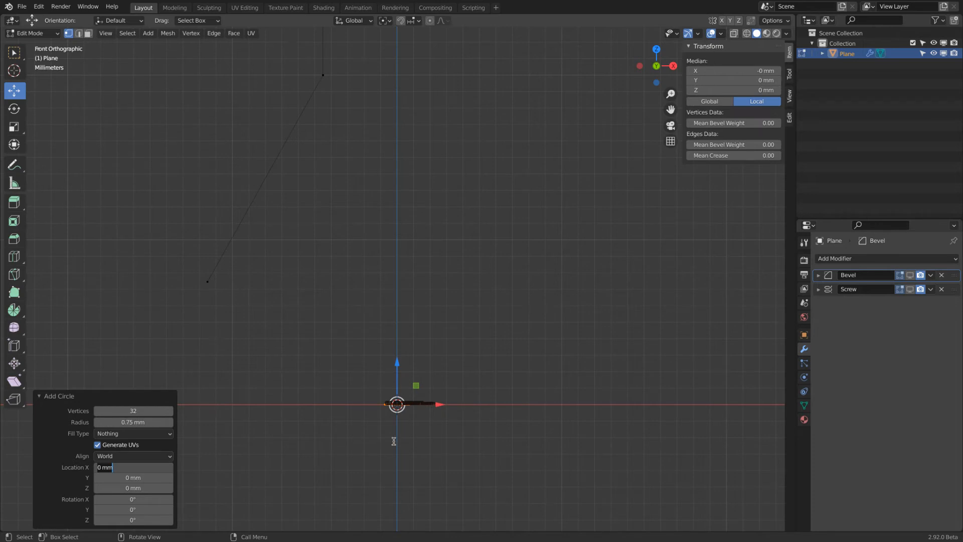
Turn off the edge length overlay and set the new circle's X rotation to 90°.
click(720, 33)
click(720, 34)
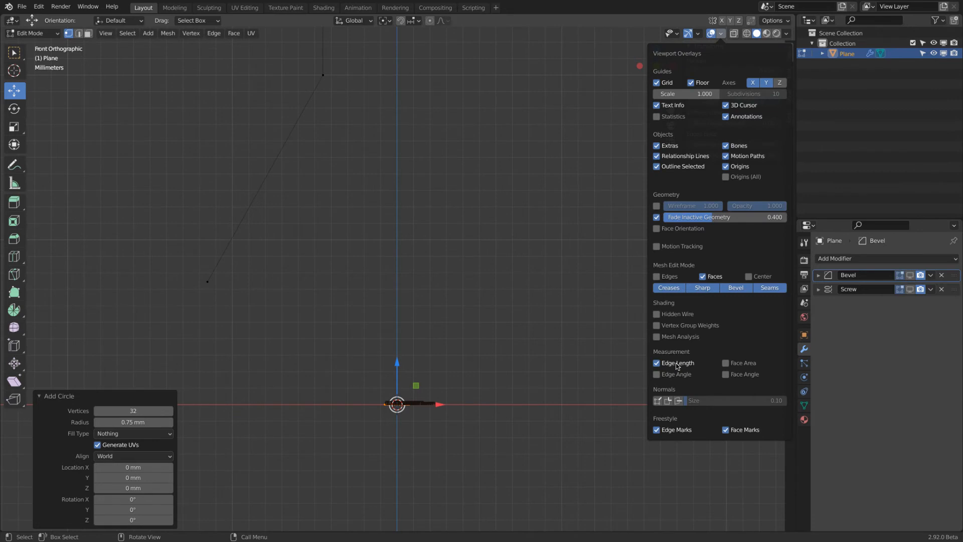
key(n)
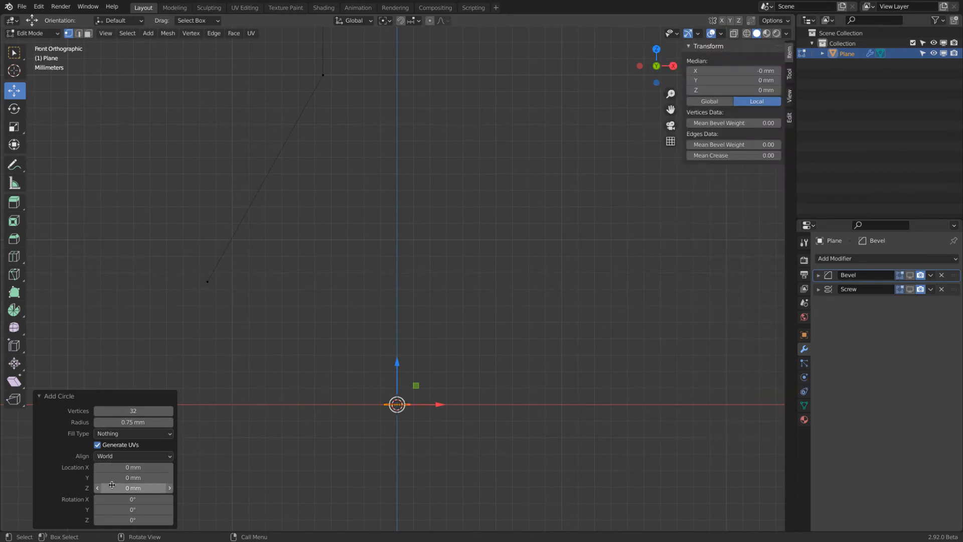
click(111, 500)
text(90)
key(Return)
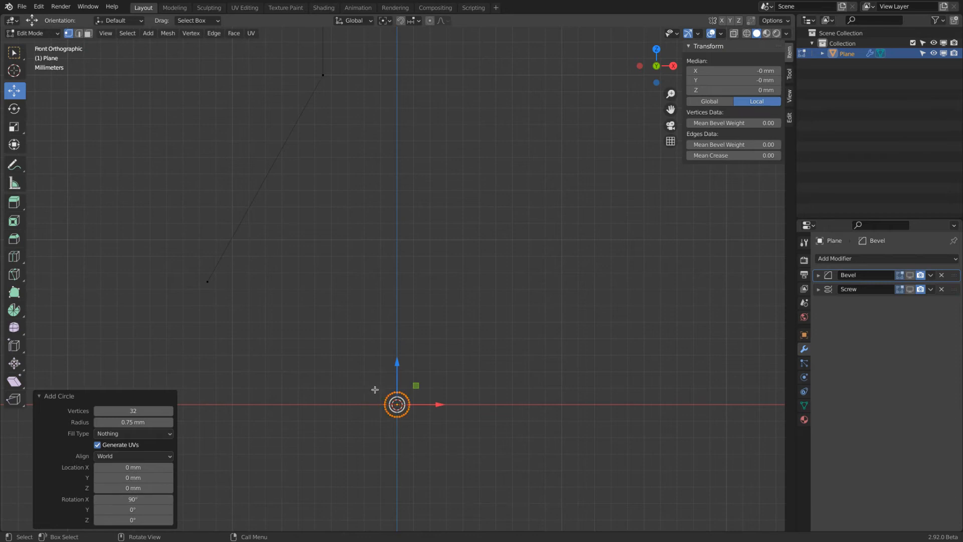
Move the profile's free end vertex next to the circle, to about X -1.3 mm, Z 0.06 mm.
scroll(355, 346, down, 3)
scroll(354, 345, up, 5)
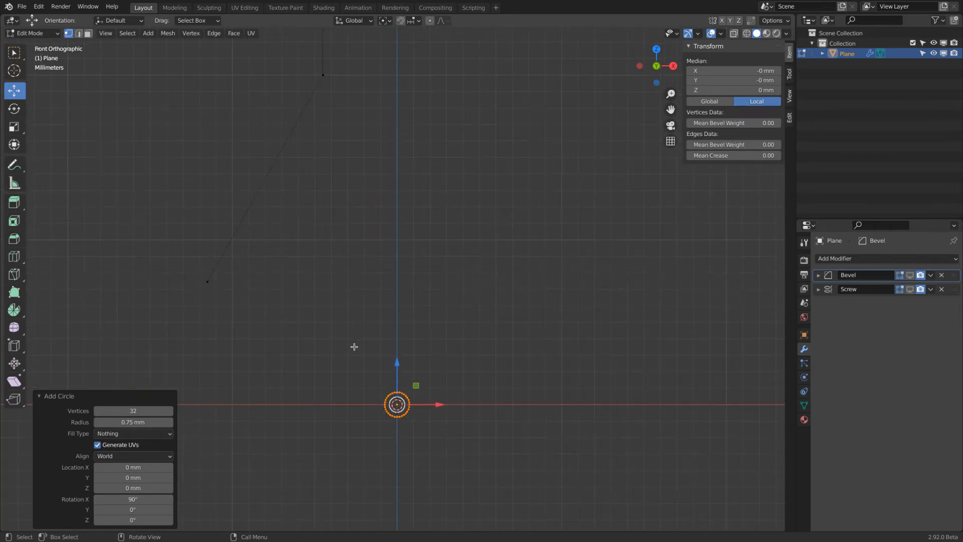
click(144, 253)
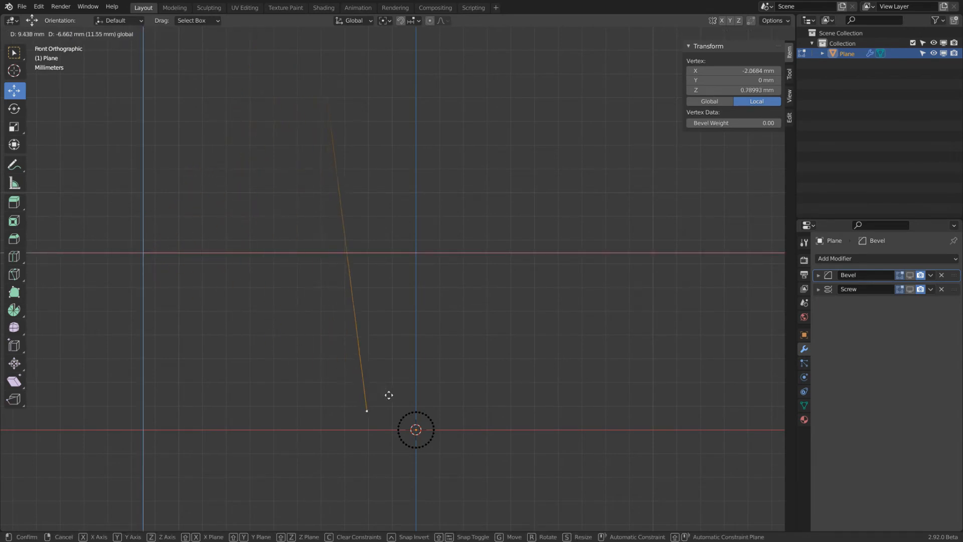
click(401, 417)
shift+middle_drag(428, 397, 413, 312)
scroll(413, 311, up, 3)
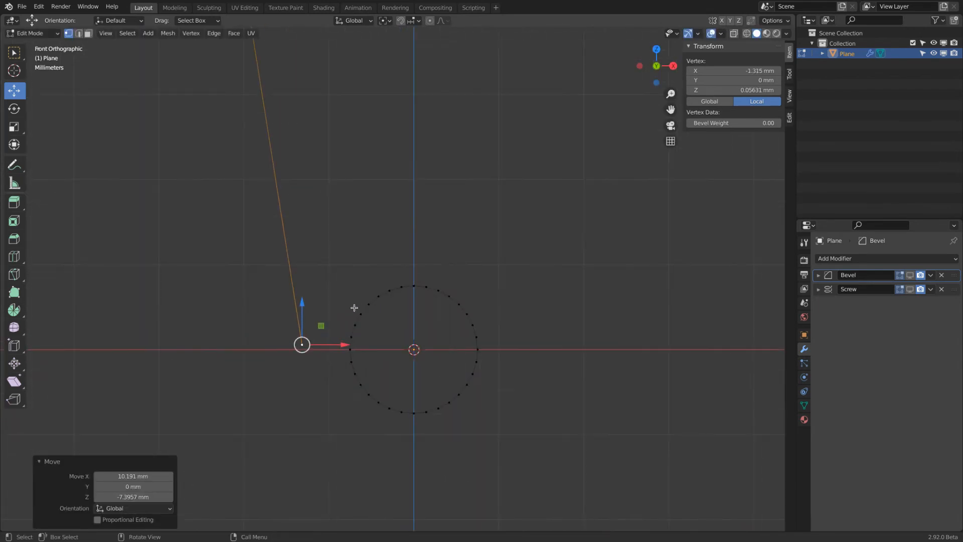
Try the profile's end vertex at several points along the circle's negative X side and place it just outside the circle.
key(g)
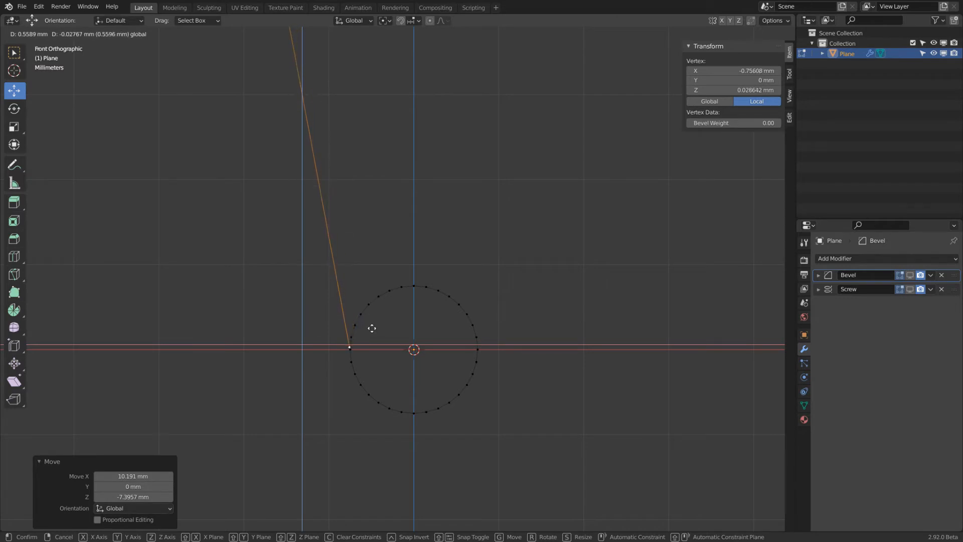
click(376, 353)
scroll(374, 357, up, 5)
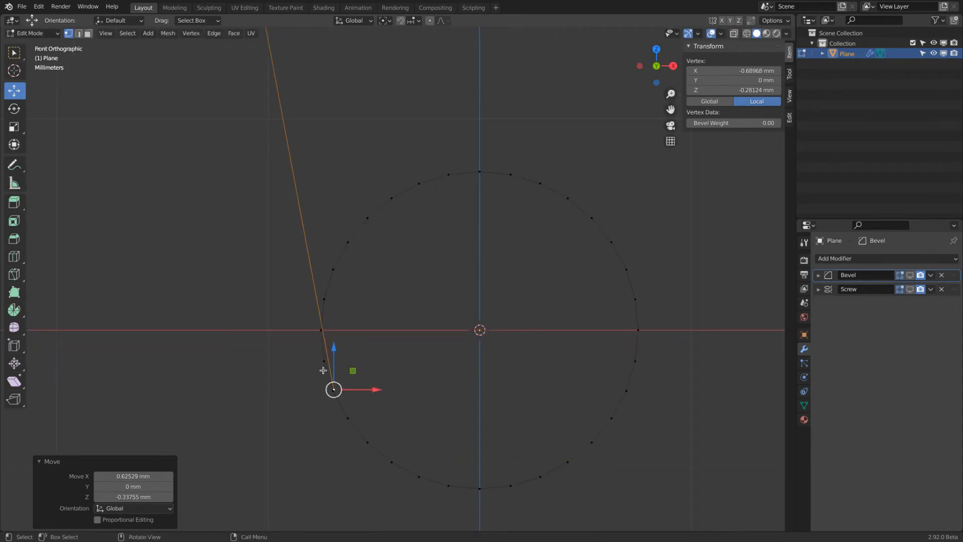
key(g)
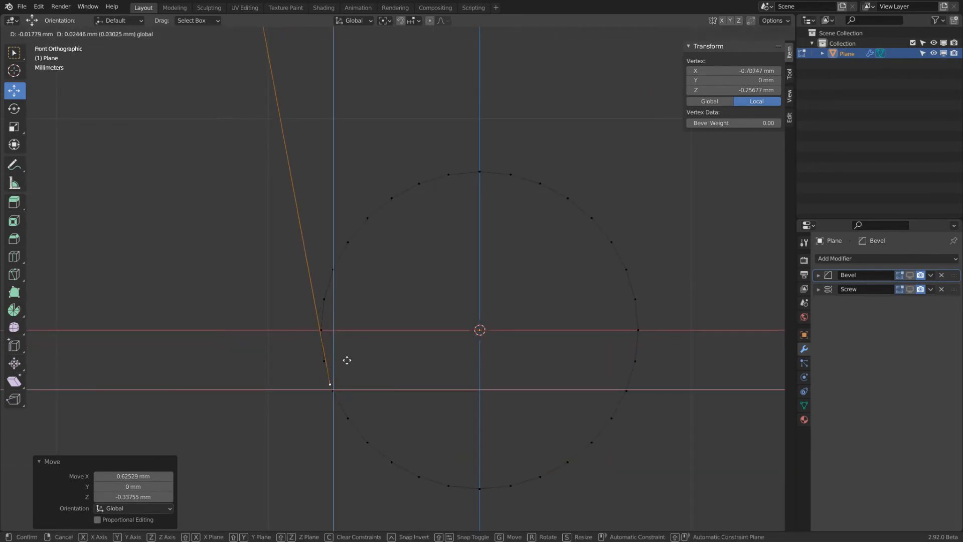
click(344, 346)
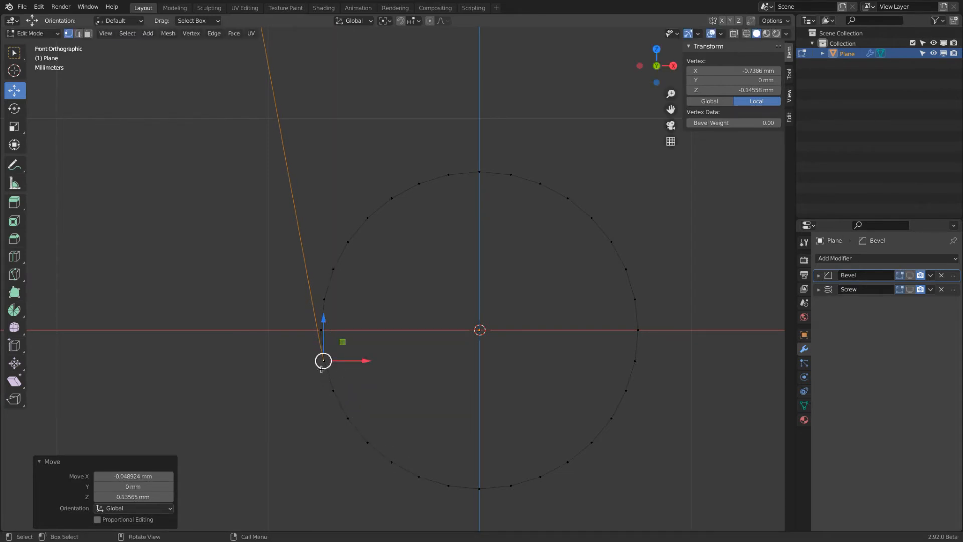
key(g)
click(313, 346)
Delete the four consecutive circle vertices running upward from its point on the negative X axis.
click(322, 329)
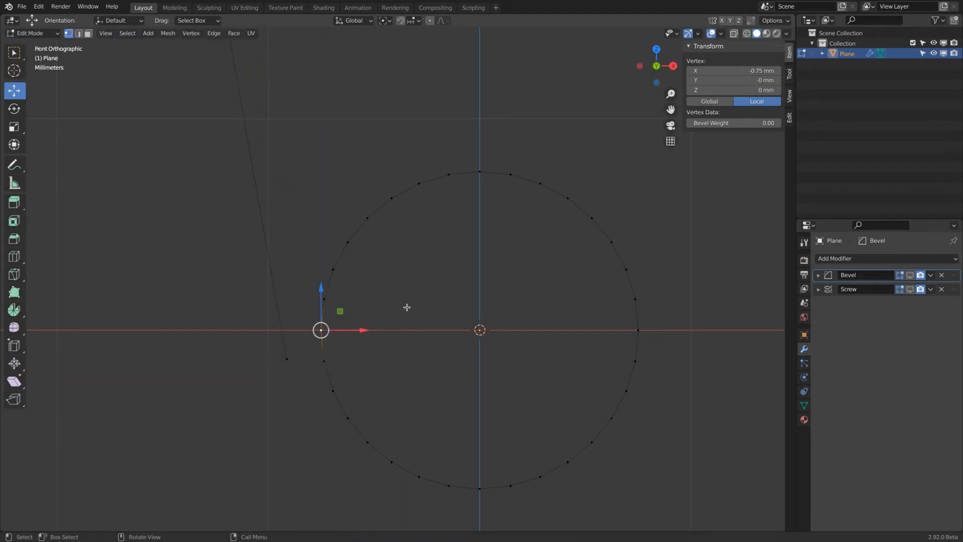
ctrl+click(348, 244)
shift+click(354, 248)
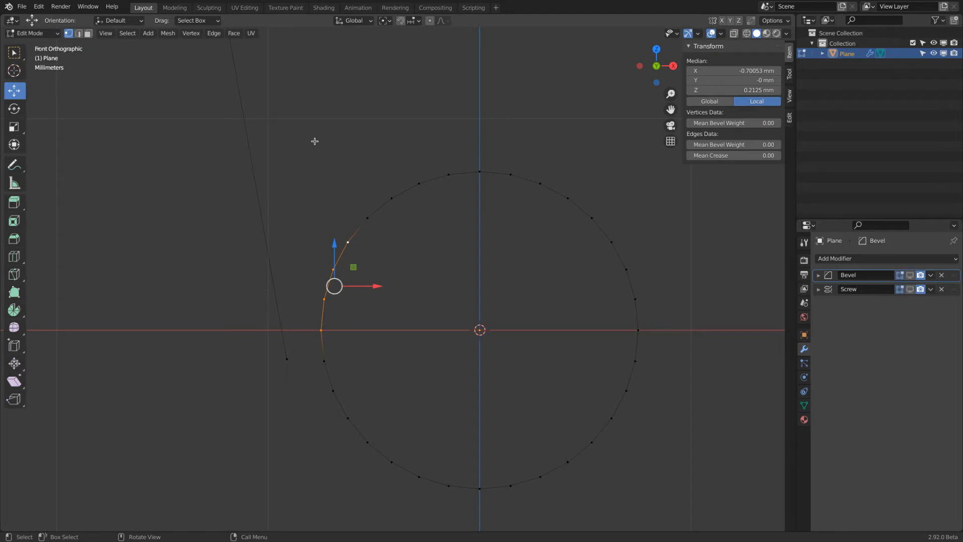
key(x)
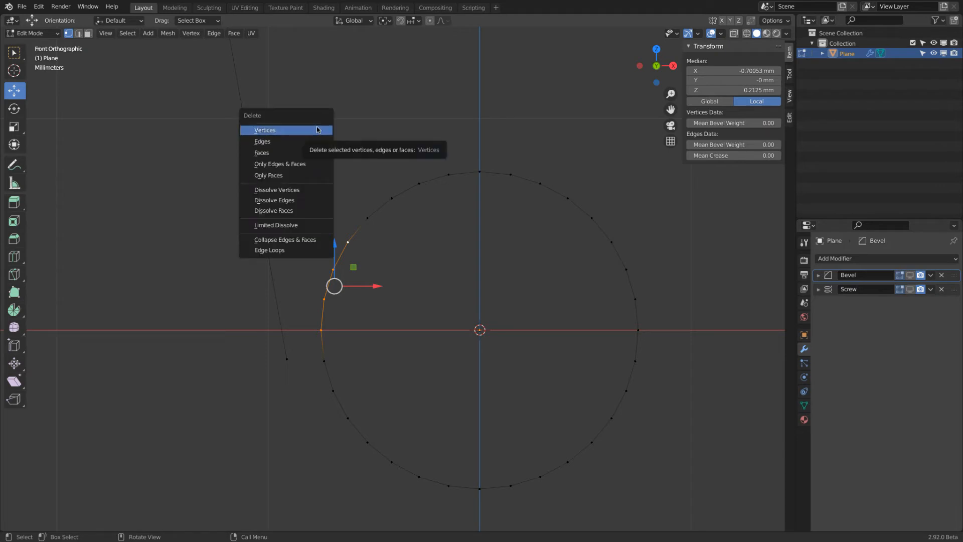
click(317, 130)
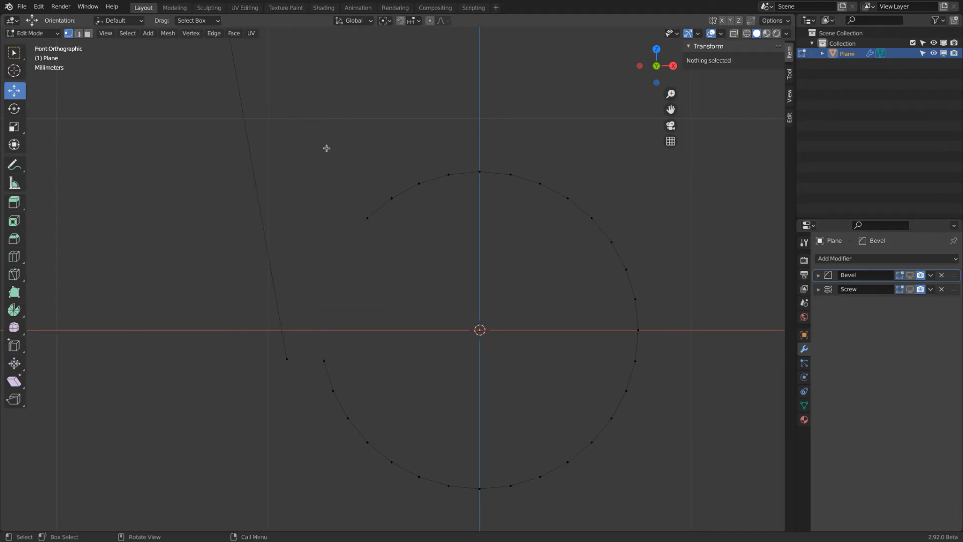
Try to circle-select the open circle's vertices outside the lower negative X quarter and delete them, and undo that deletion.
click(511, 485)
shift+click(574, 461)
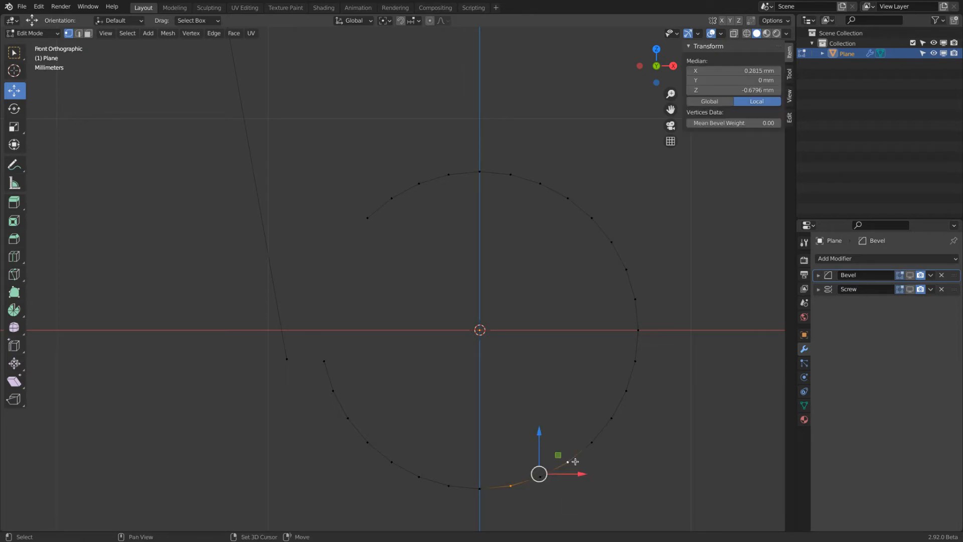
shift+click(545, 497)
shift+click(593, 444)
key(c)
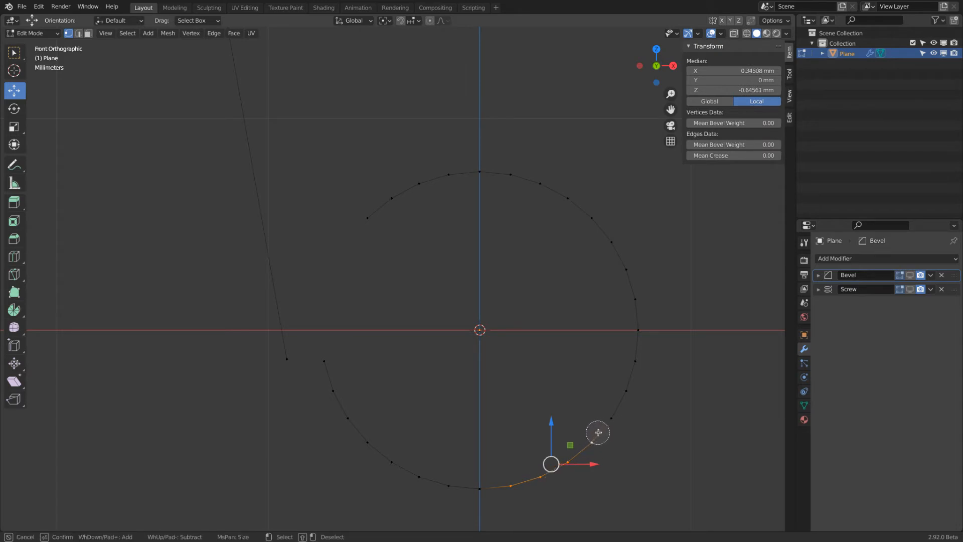
click(609, 414)
mouse_move(609, 413)
mouse_down()
mouse_move(633, 354)
mouse_move(627, 262)
mouse_move(569, 195)
mouse_move(474, 172)
mouse_move(415, 181)
mouse_move(363, 221)
mouse_move(347, 277)
mouse_up()
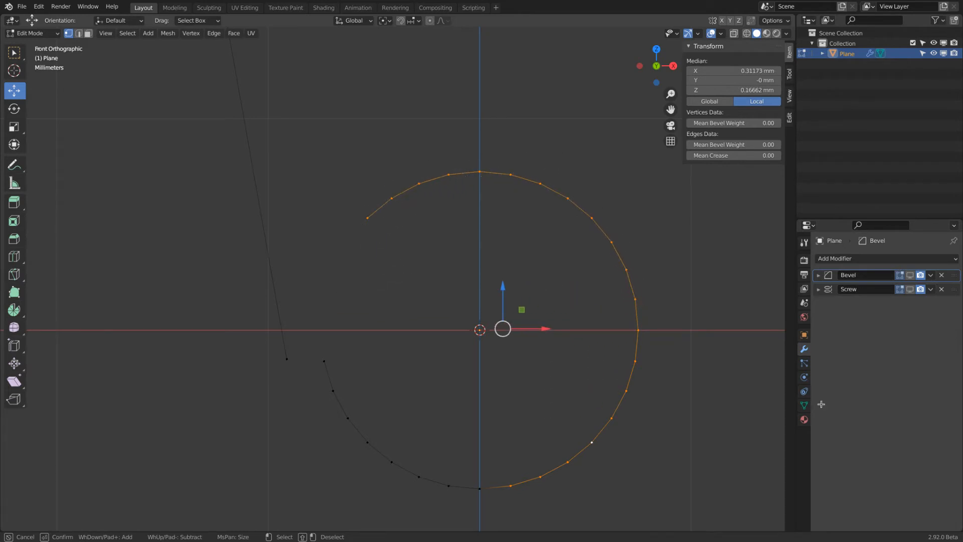
mouse_move(510, 487)
shift+mouse_down()
mouse_move(574, 466)
mouse_move(629, 385)
mouse_move(625, 252)
mouse_move(637, 294)
mouse_move(623, 408)
mouse_move(520, 485)
shift+mouse_up()
right_click(419, 343)
key(x)
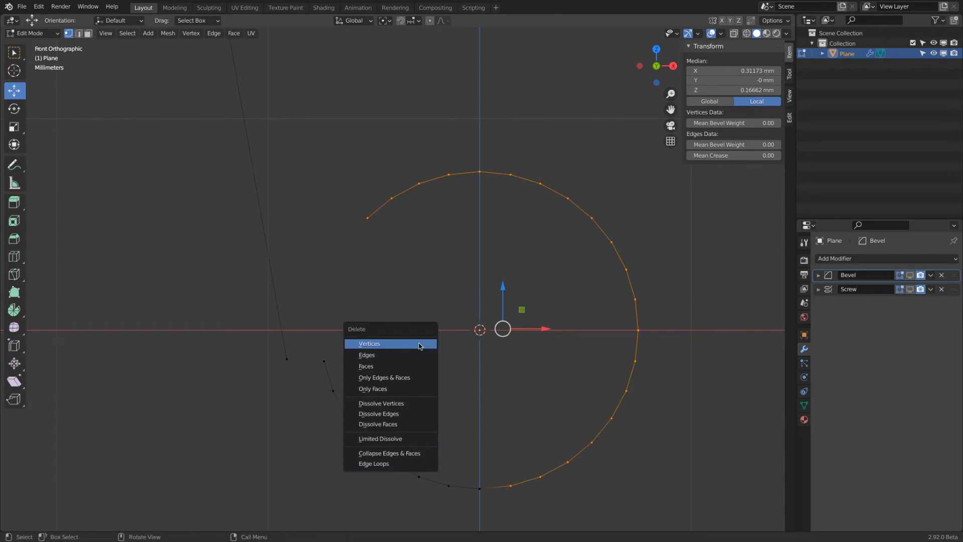
click(419, 344)
key(ctrl+z)
key(ctrl+z)
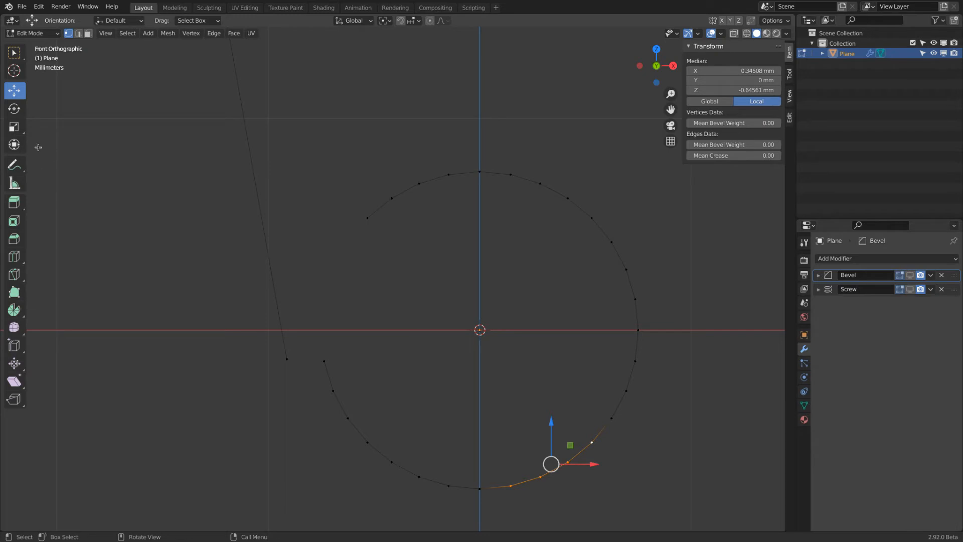
Box-select and delete all circle vertices except the lower arc between the negative X side and the Z axis.
click(13, 53)
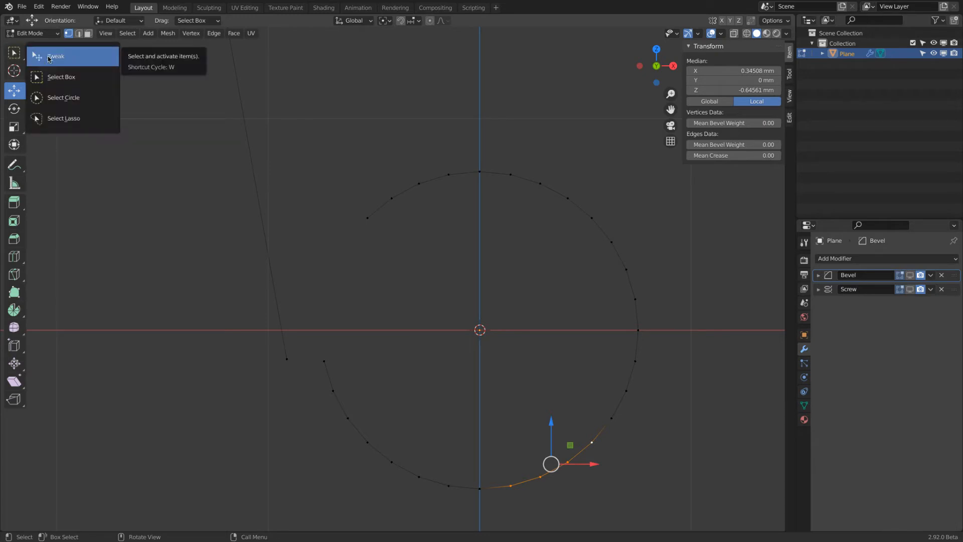
click(45, 79)
drag(354, 129, 694, 371)
shift+drag(640, 384, 493, 517)
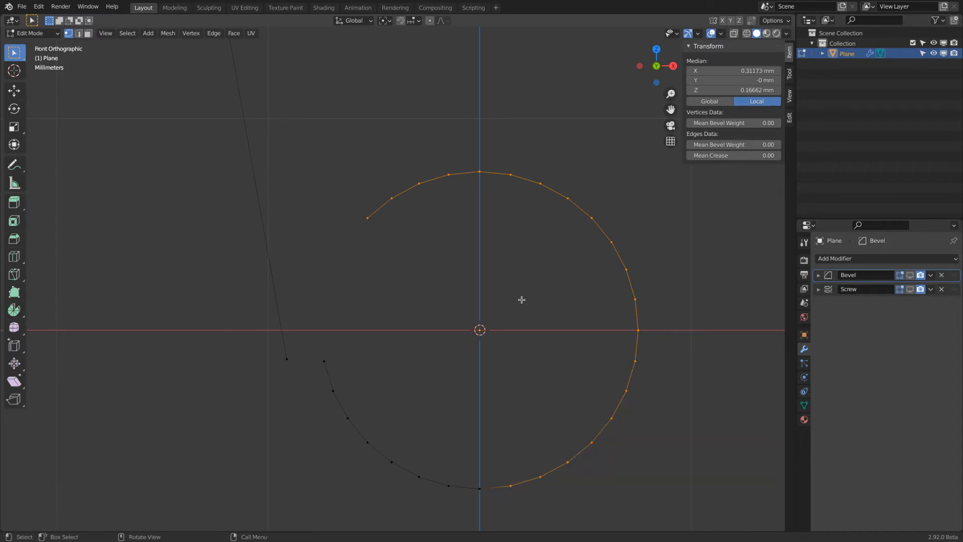
key(x)
click(495, 247)
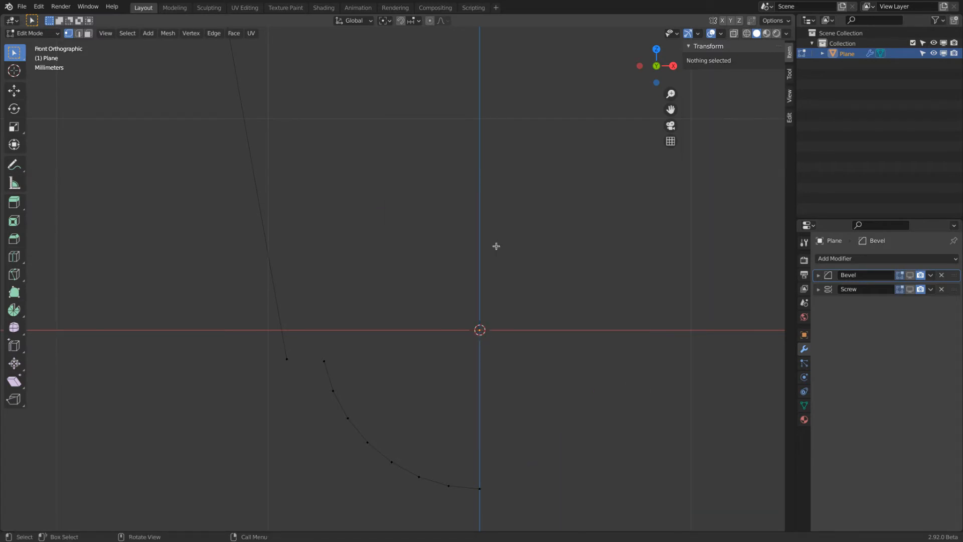
With the profile's free end vertex selected, turn on Auto Merge Vertices and set the snap target to Vertex.
click(288, 367)
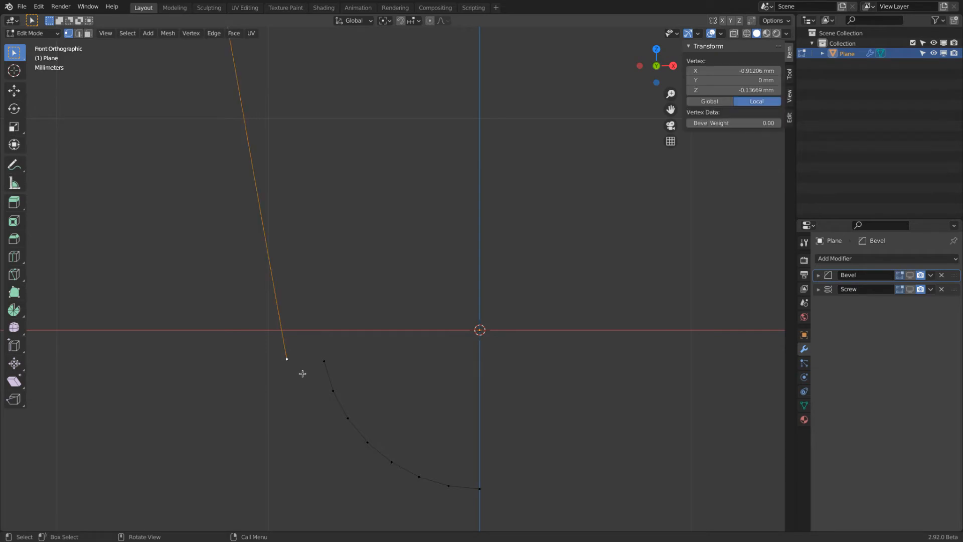
click(751, 21)
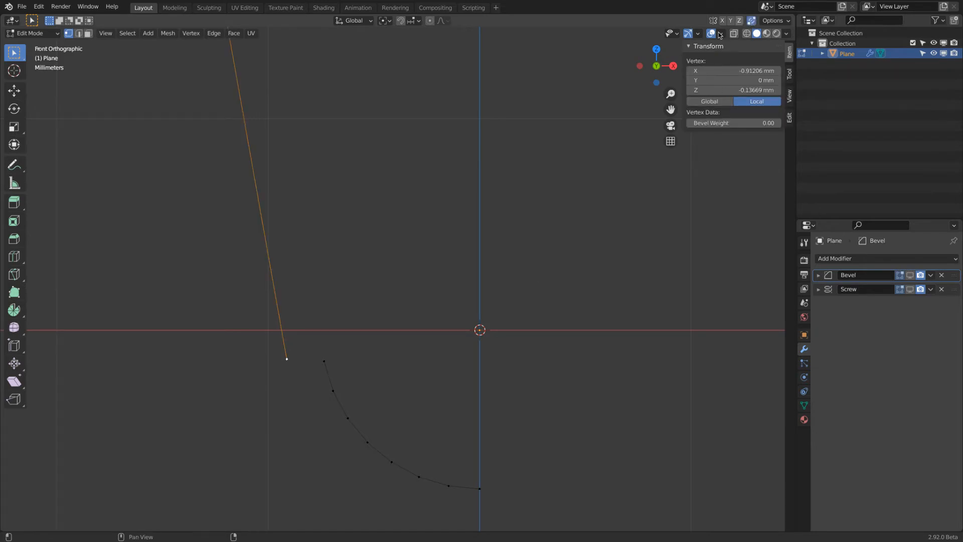
click(414, 21)
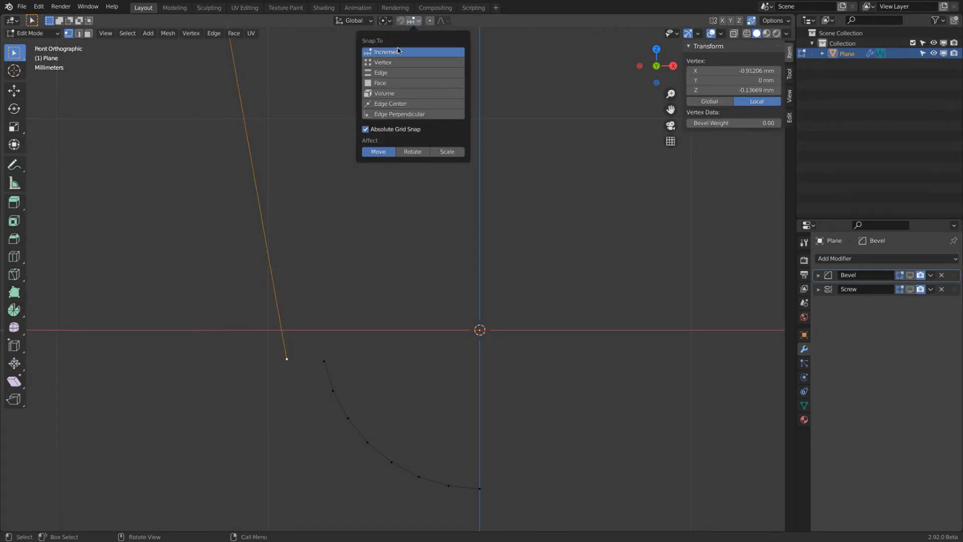
click(379, 64)
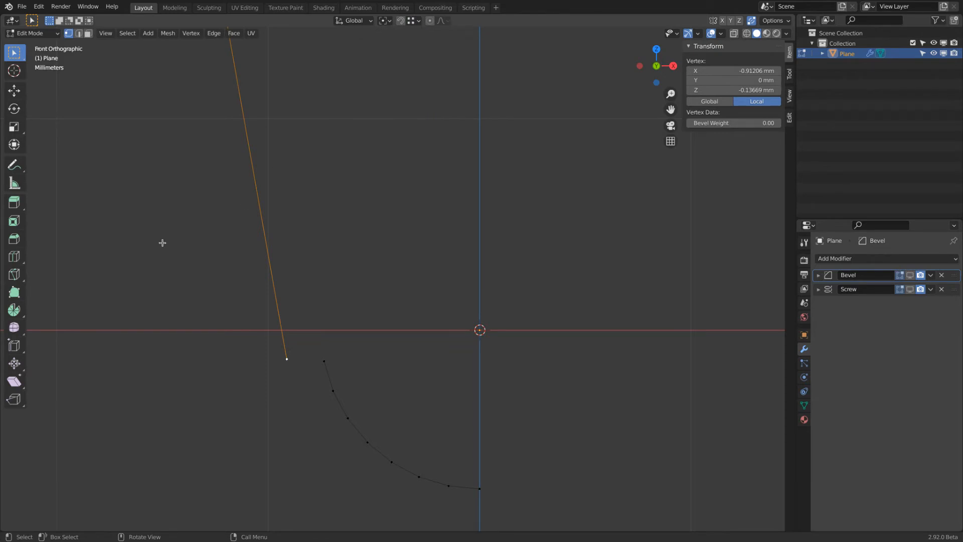
Snap the profile's free end vertex onto the arc's upper end vertex so the two merge.
click(14, 90)
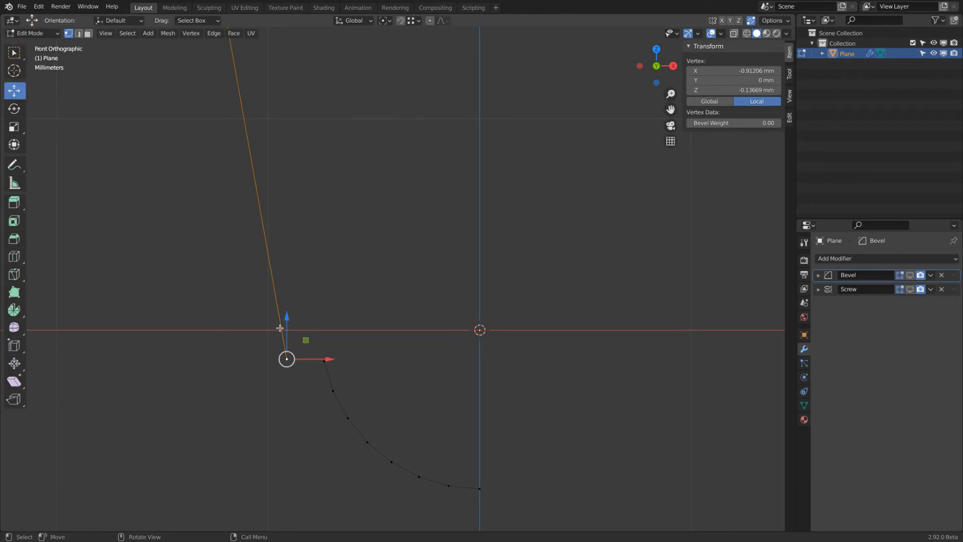
drag(306, 342, 330, 361)
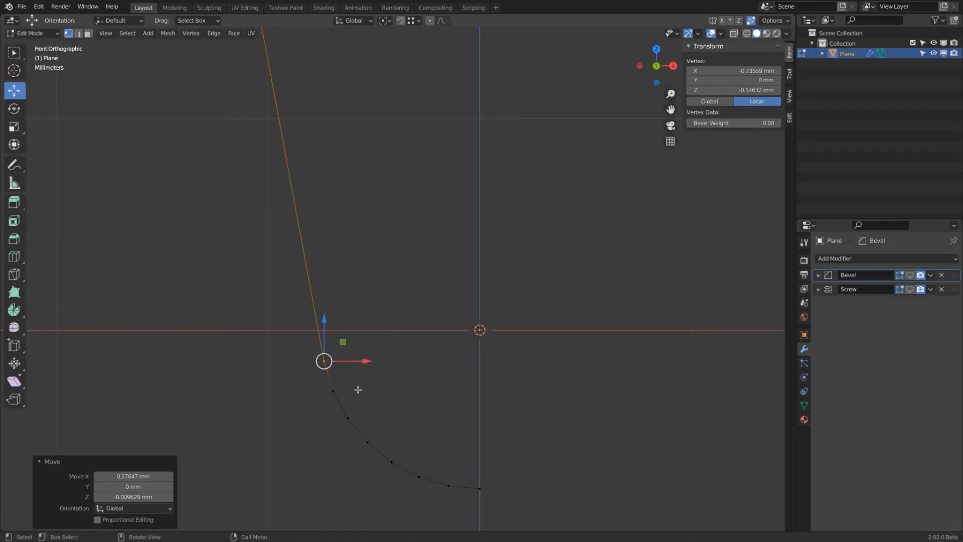
Try to raise the whole tip arc about 0.75 mm along Z with auto merge on, and undo that move.
click(17, 55)
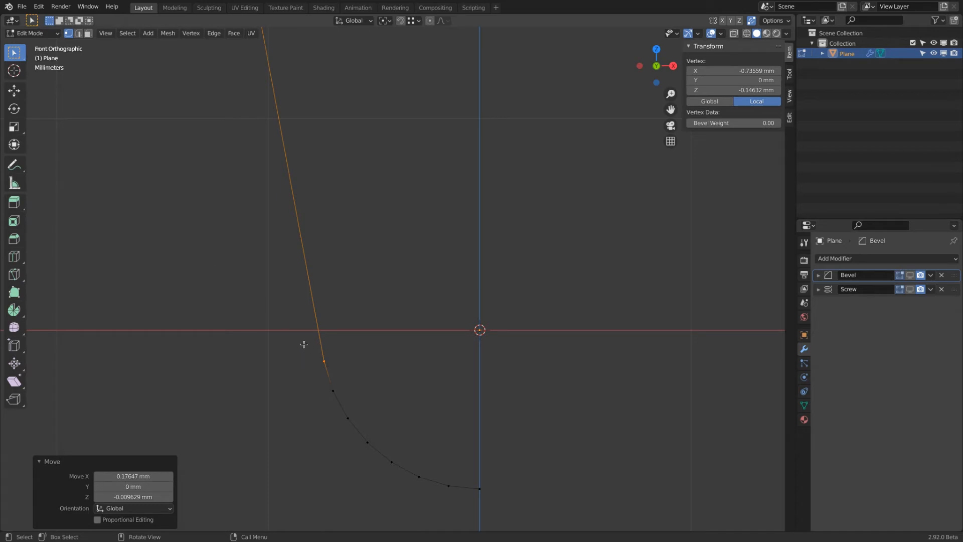
drag(303, 341, 497, 500)
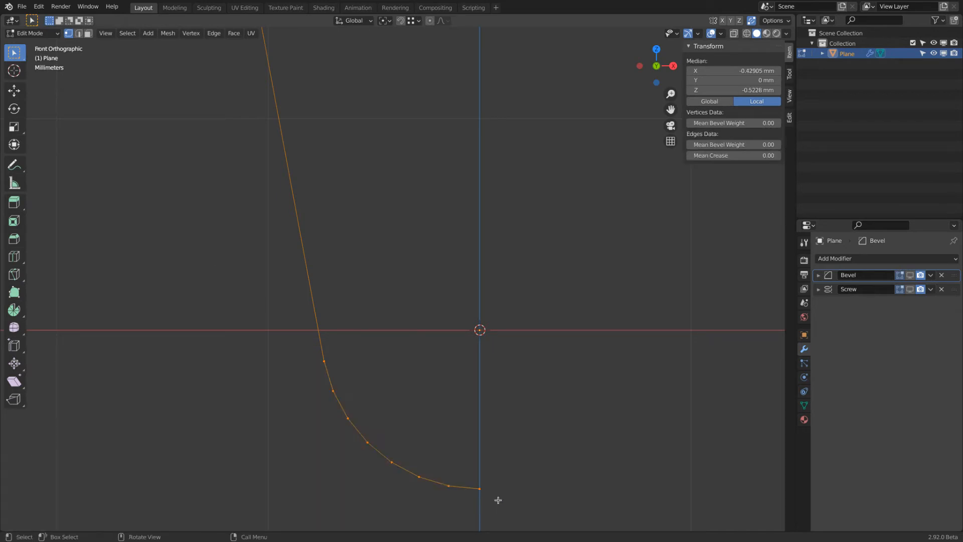
click(14, 90)
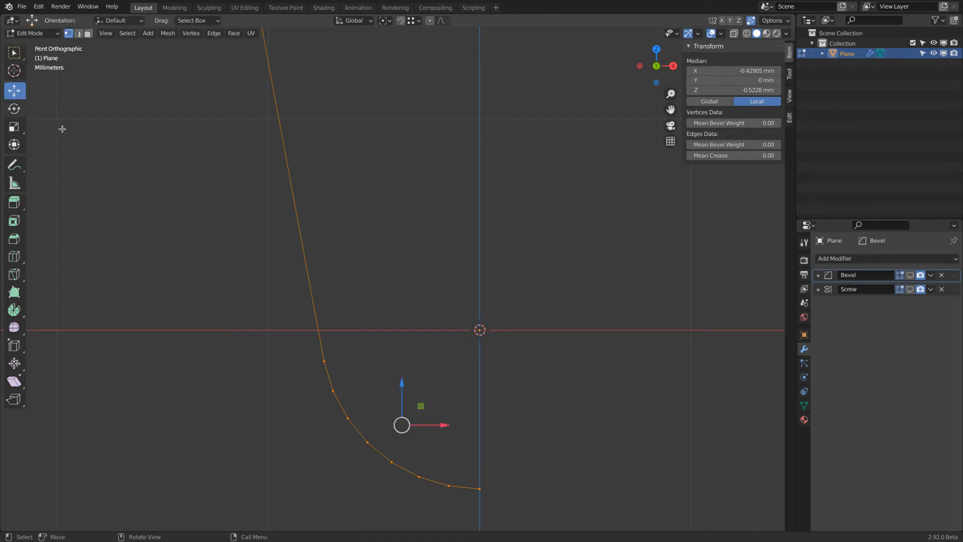
drag(402, 385, 414, 222)
scroll(472, 309, up, 4)
scroll(473, 313, down, 3)
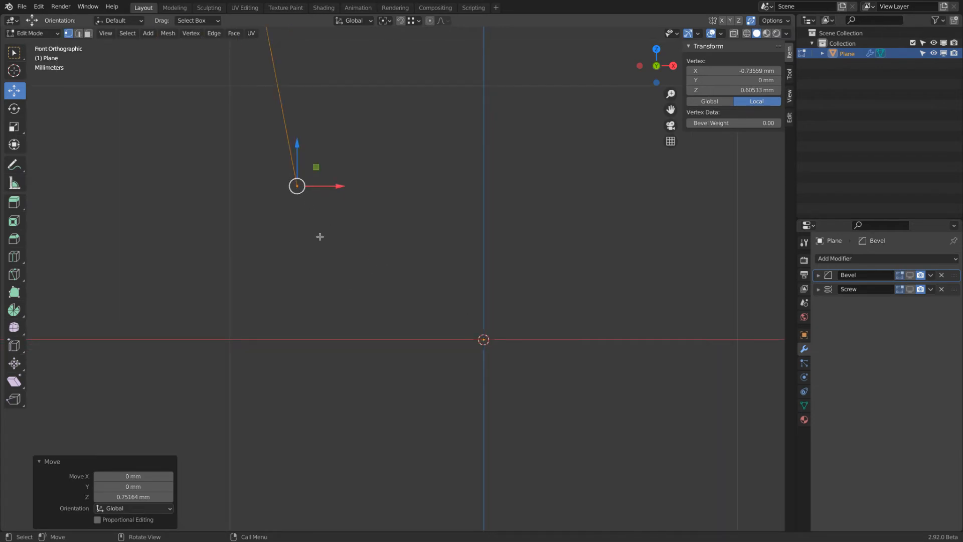
key(ctrl+z)
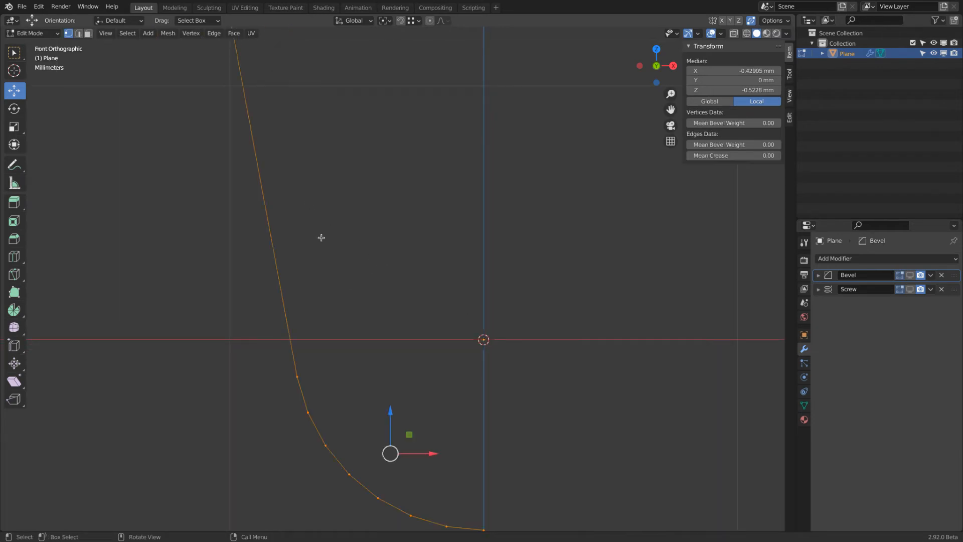
Turn off Auto Merge Vertices and raise the tip arc along Z until its lowest vertex sits at the world origin.
click(752, 21)
drag(389, 412, 407, 223)
scroll(456, 282, up, 5)
shift+middle_drag(567, 410, 451, 275)
scroll(431, 271, down, 2)
scroll(432, 270, down, 1)
drag(291, 122, 292, 121)
scroll(321, 160, down, 6)
shift+middle_drag(322, 105, 360, 240)
scroll(359, 240, down, 1)
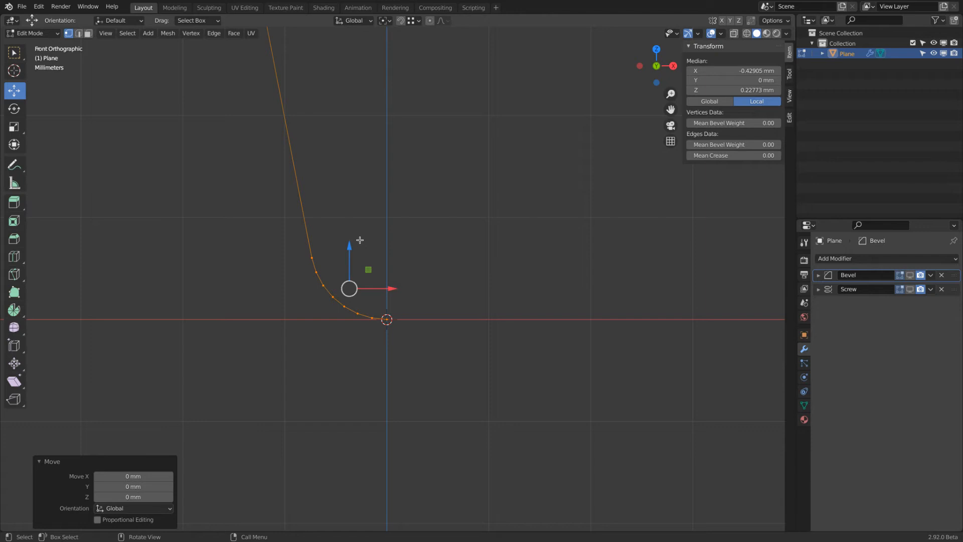
Undo the tip arc edits back to before the circle was added, with the profile's end vertex at the world origin.
key(ctrl)
key(ctrl+z)
key(ctrl+z)
key(ctrl+z)
key(ctrl+z)
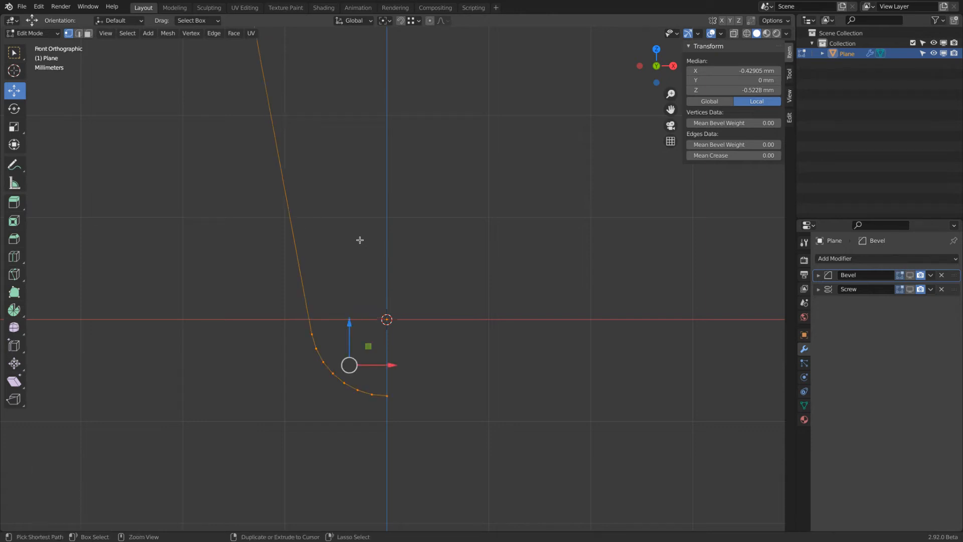
key(ctrl+z)
key(ctrl+z)
key(ctrl+z)
key(ctrl+z)
key(ctrl+z)
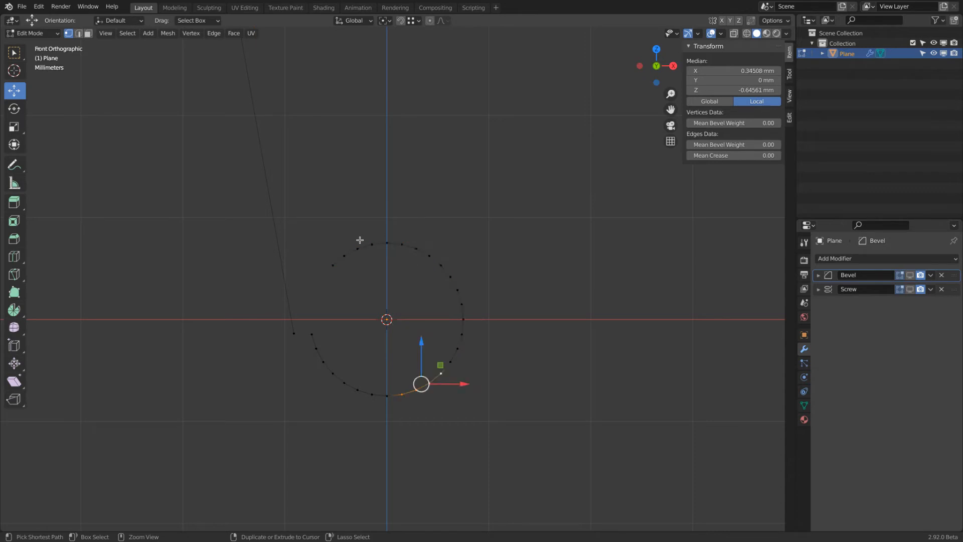
key(ctrl+z)
key(ctrl+z)
key(ctrl+z)
key(ctrl+z)
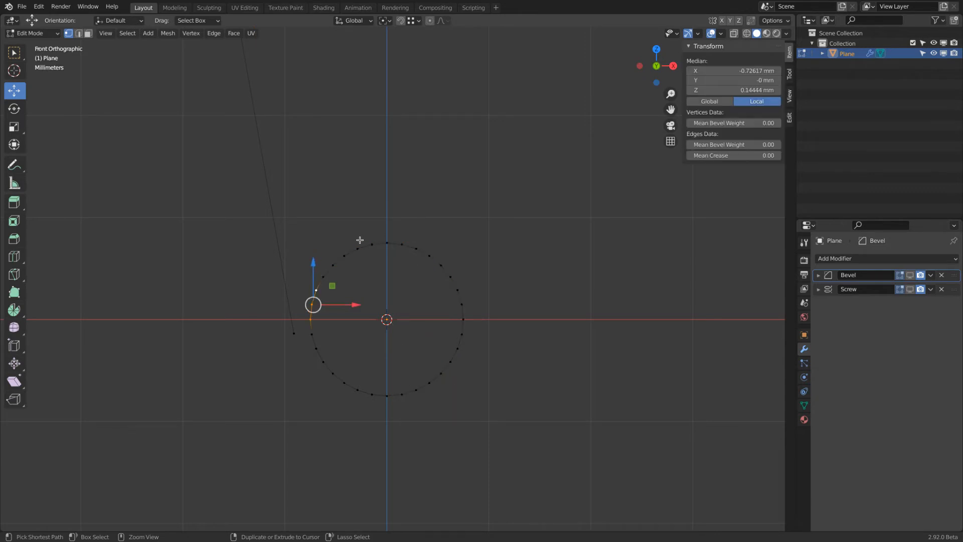
key(ctrl+z)
key(ctrl+z)
key(ctrl+z)
key(ctrl+z)
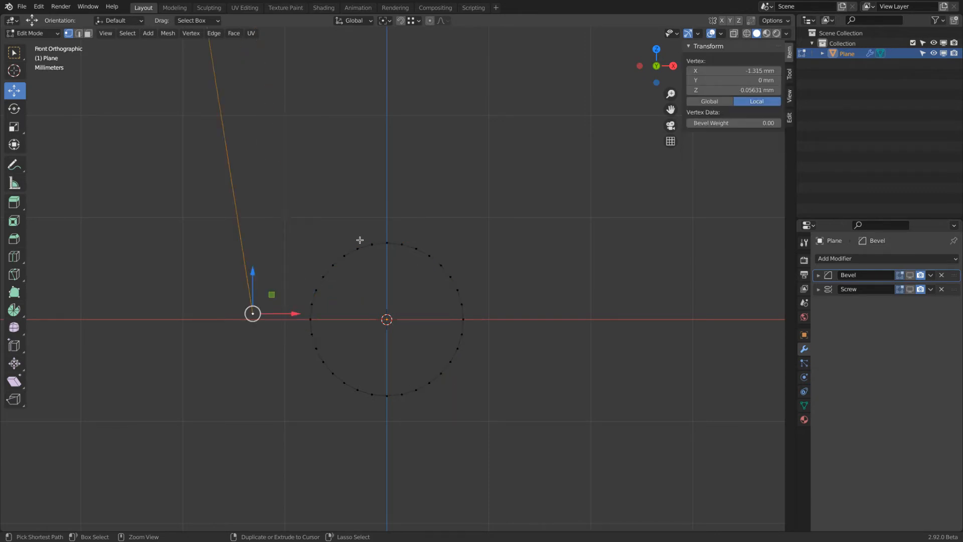
key(ctrl+z)
key(ctrl+z)
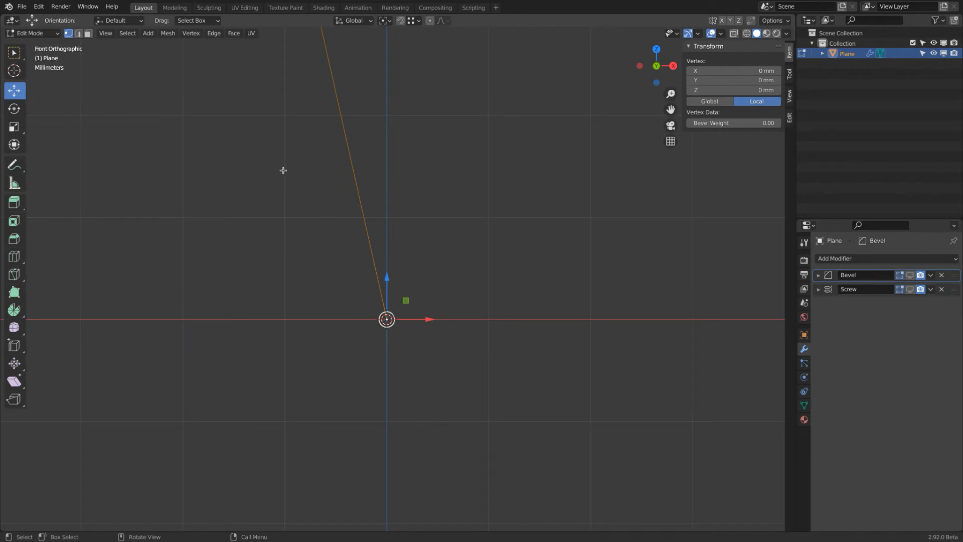
Add a 32-vertex mesh circle of 0.75 mm radius at the world origin with an X rotation of 90°.
click(149, 33)
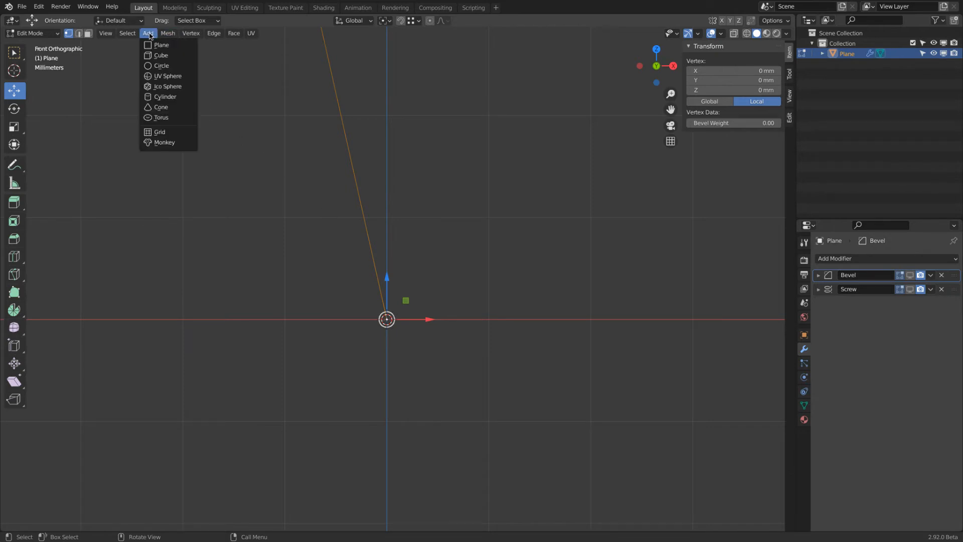
click(161, 66)
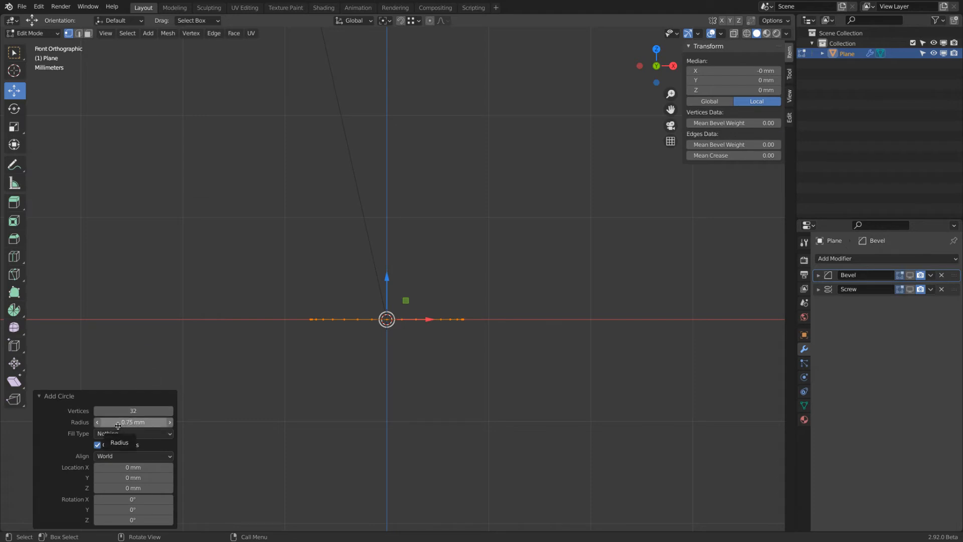
click(135, 499)
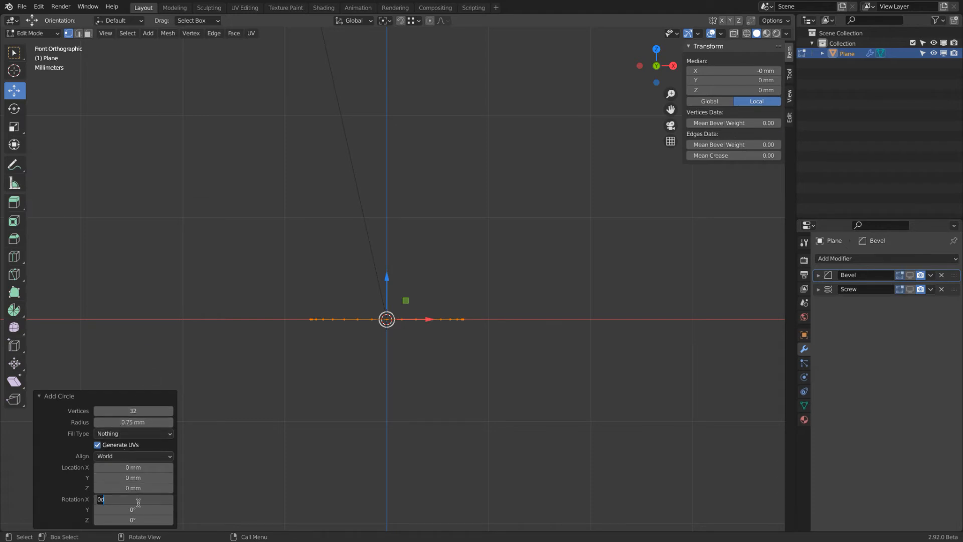
text(90)
key(Return)
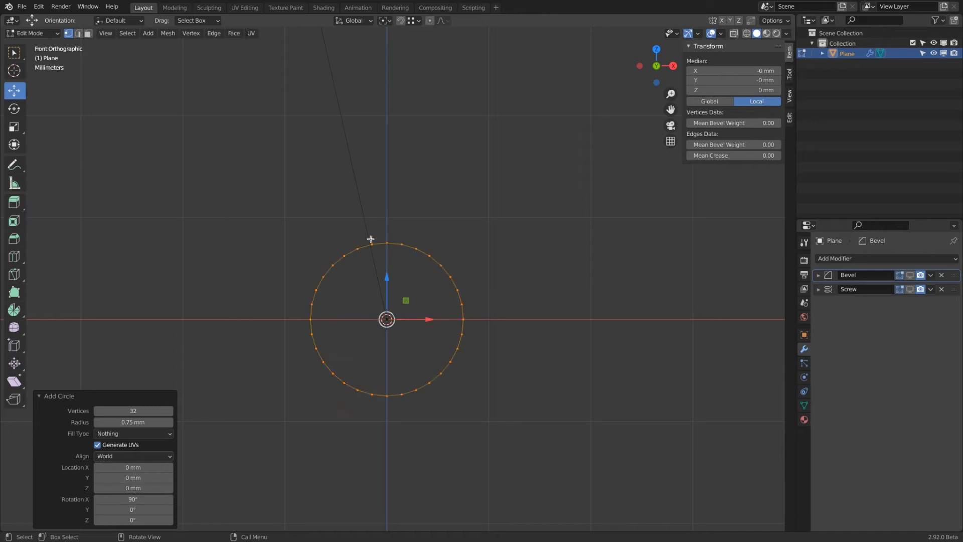
Move the circle up along Z to 0.75 mm with vertex snapping so its lowest vertex sits at the world origin.
click(413, 26)
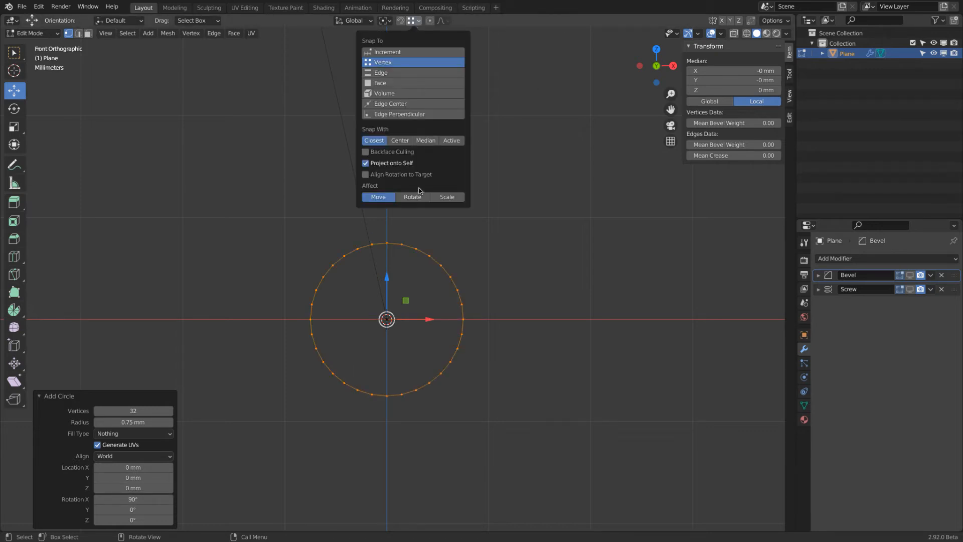
key(shift+Tab)
drag(386, 276, 386, 320)
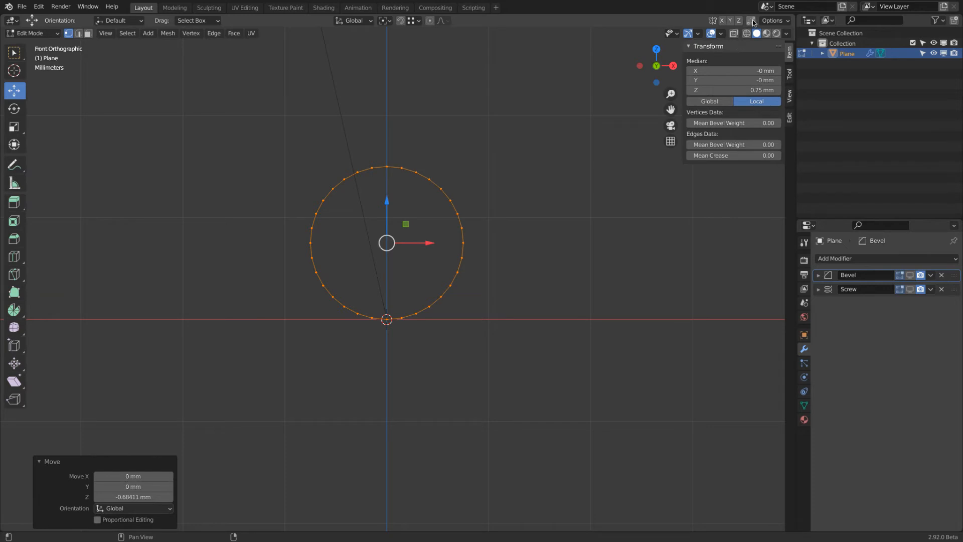
Pick the profile's end vertex at the origin and move it beside the circle, to about X -1.37 mm, Z 0.66 mm.
click(389, 335)
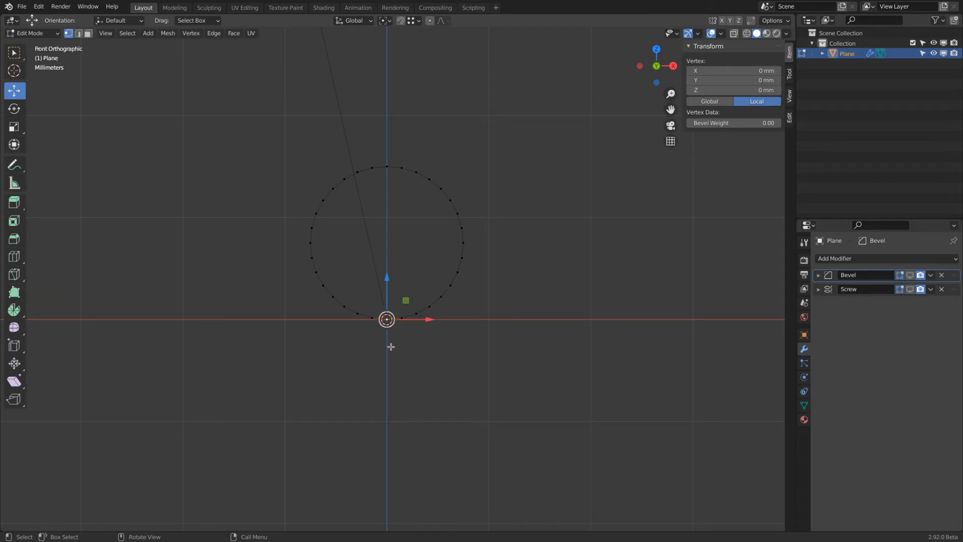
scroll(396, 332, up, 7)
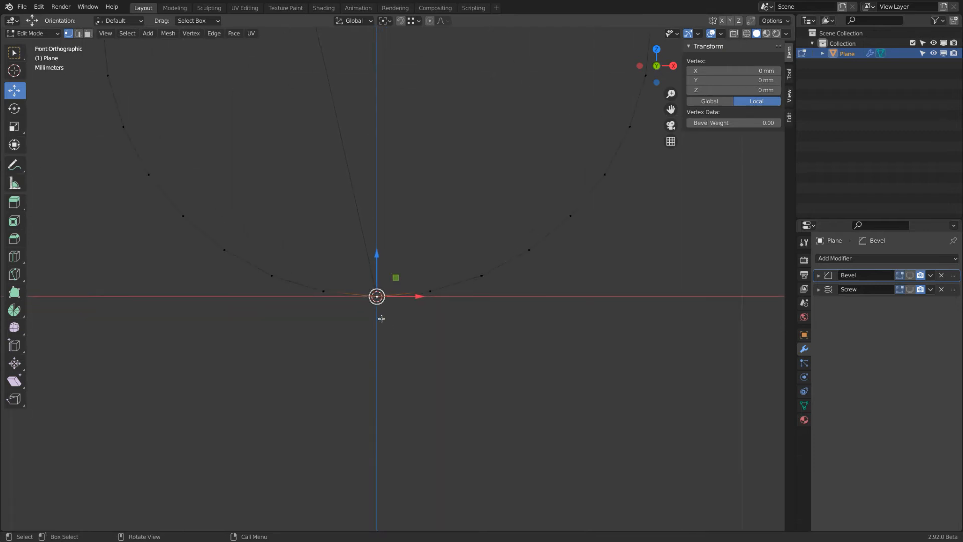
click(349, 269)
click(384, 286)
click(322, 299)
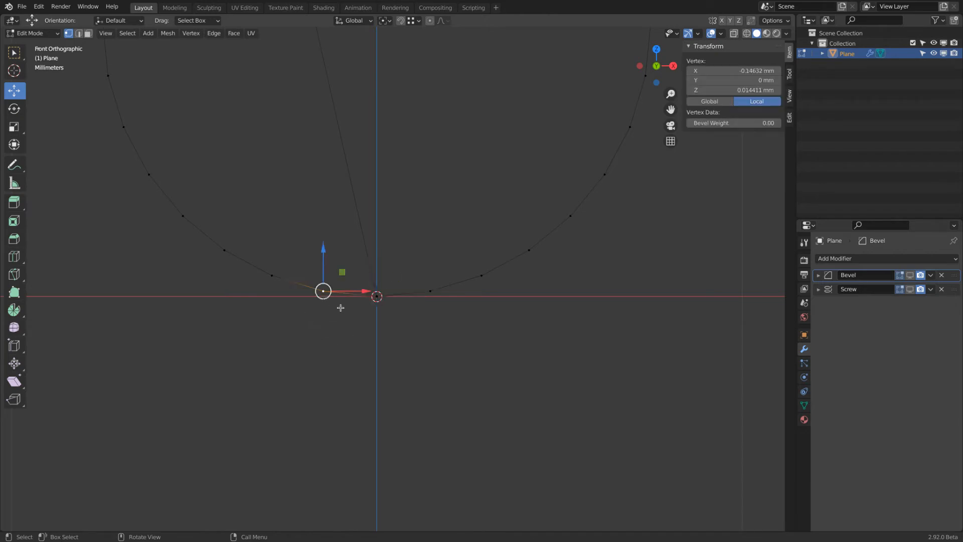
click(379, 293)
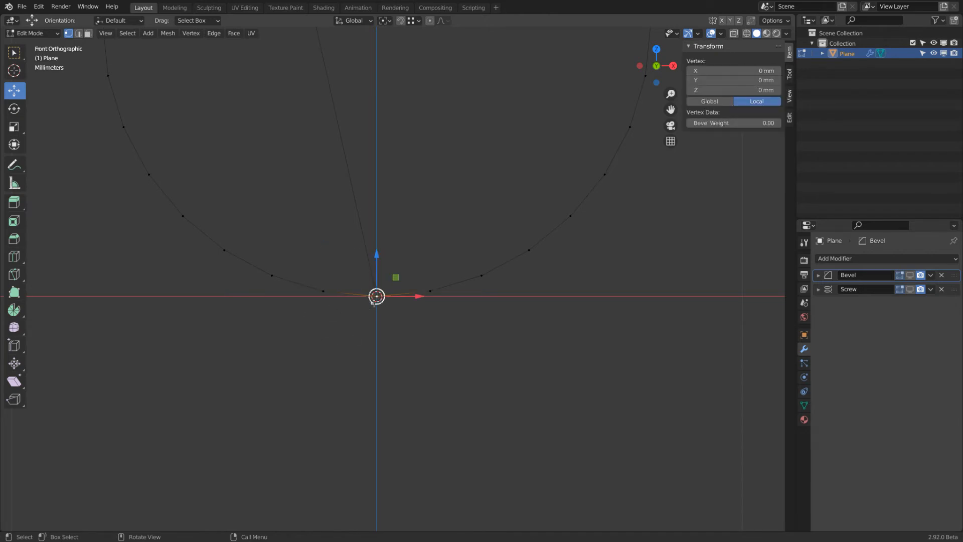
click(320, 297)
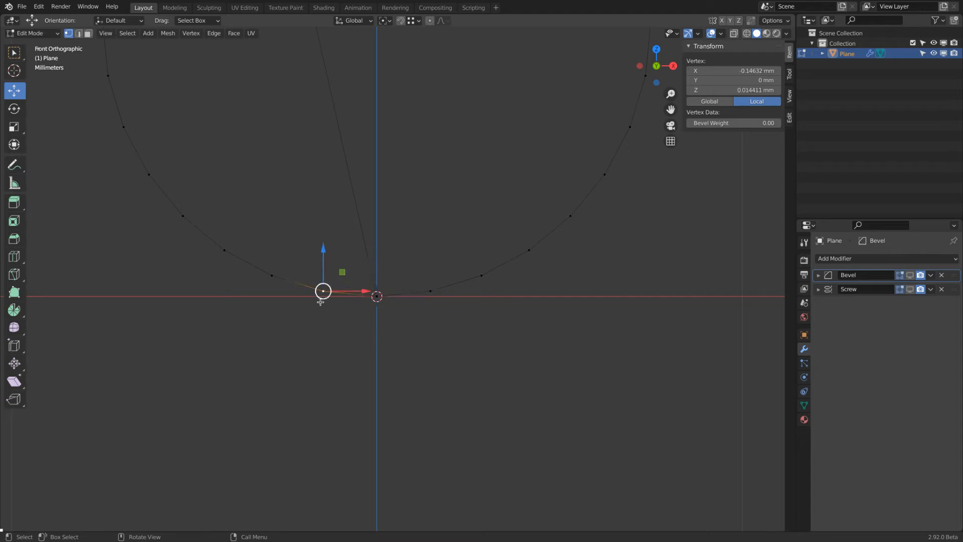
click(380, 311)
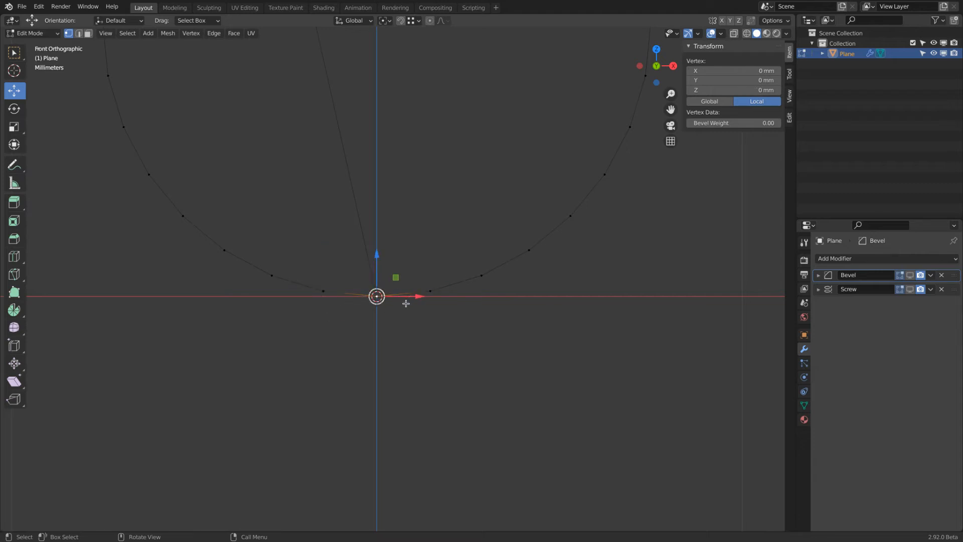
click(402, 333)
click(378, 300)
scroll(385, 317, down, 5)
scroll(385, 318, down, 3)
drag(402, 295, 286, 239)
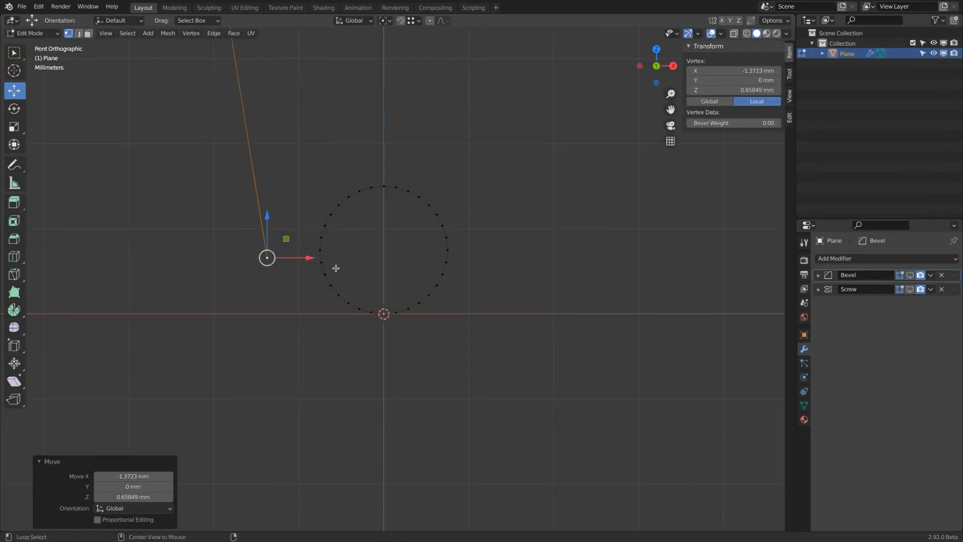
Reveal the hidden geometry and move the line's lower end vertex close to the circle, at about X -0.8 mm, Z 0.6 mm.
key(alt+h)
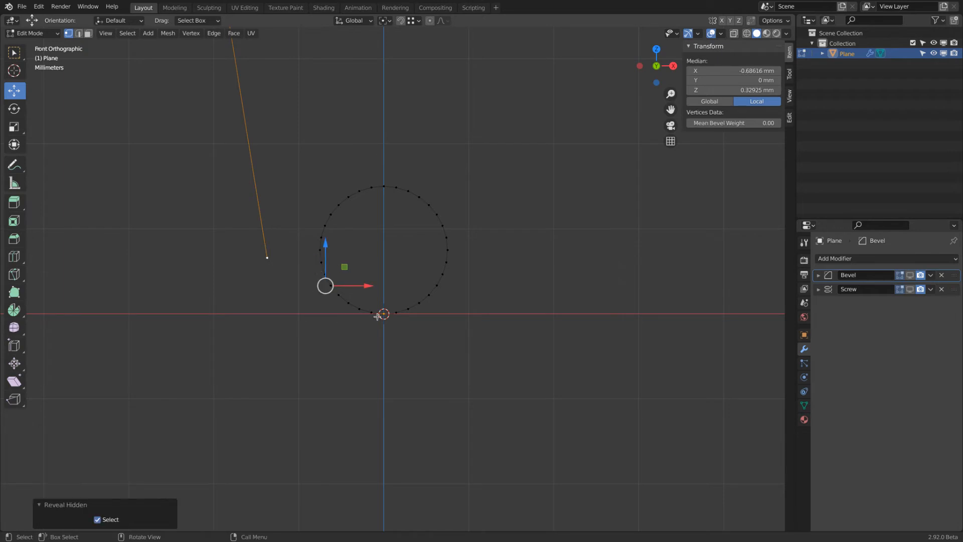
click(384, 314)
click(274, 269)
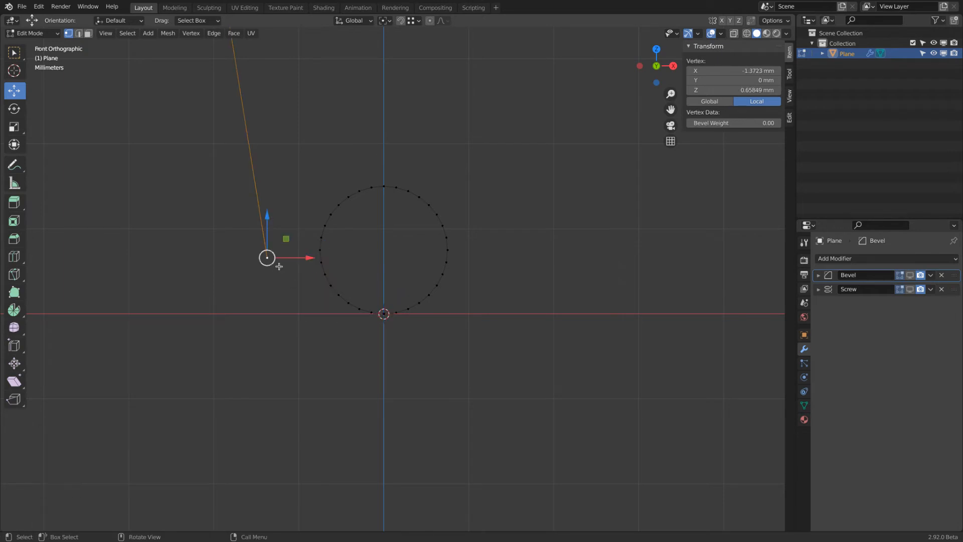
drag(284, 242, 336, 243)
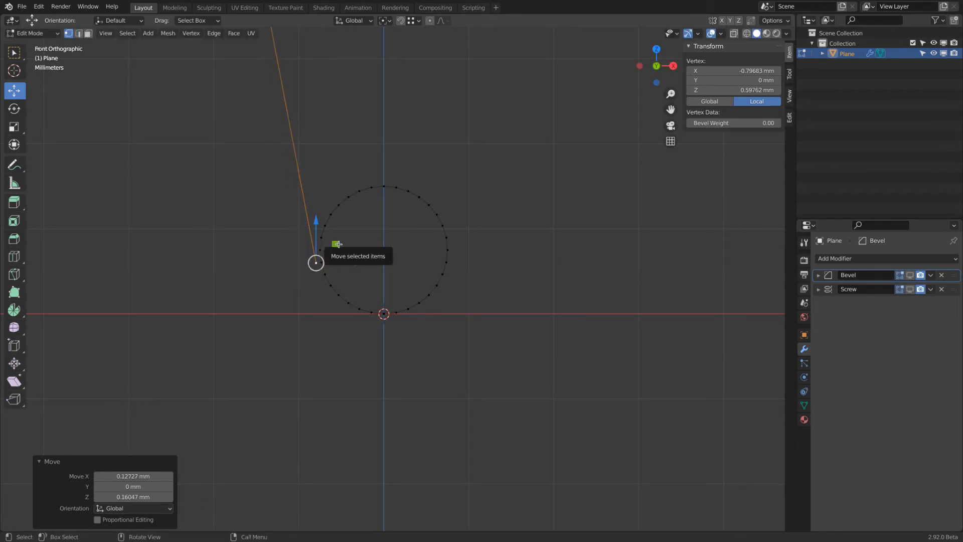
Delete the circle's leftmost vertex and the circle vertex just to the right of the origin.
click(322, 251)
key(x)
click(368, 240)
click(396, 313)
key(x)
click(424, 325)
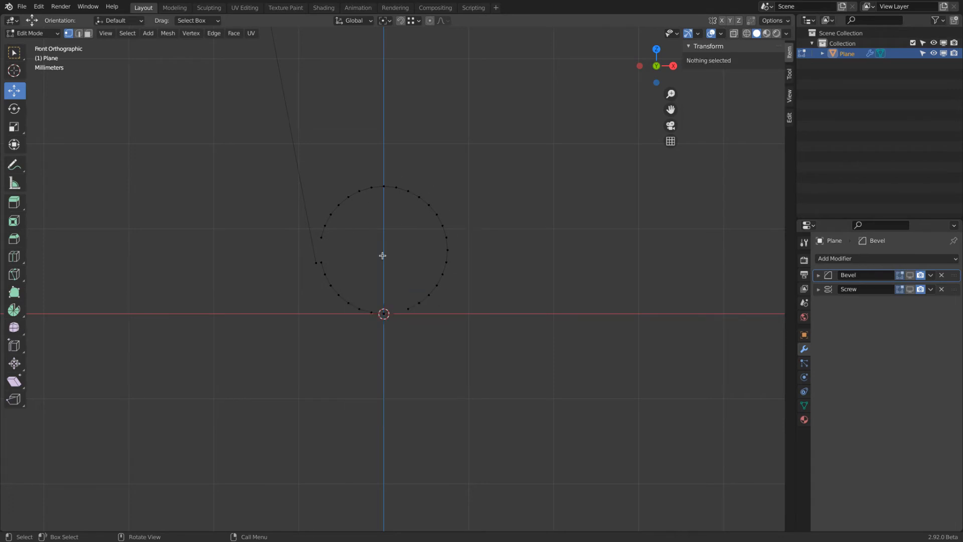
Try moving the line's end vertex onto a circle vertex with Auto Merge Vertices enabled, undo the move and disable the option.
click(751, 20)
click(316, 263)
key(g)
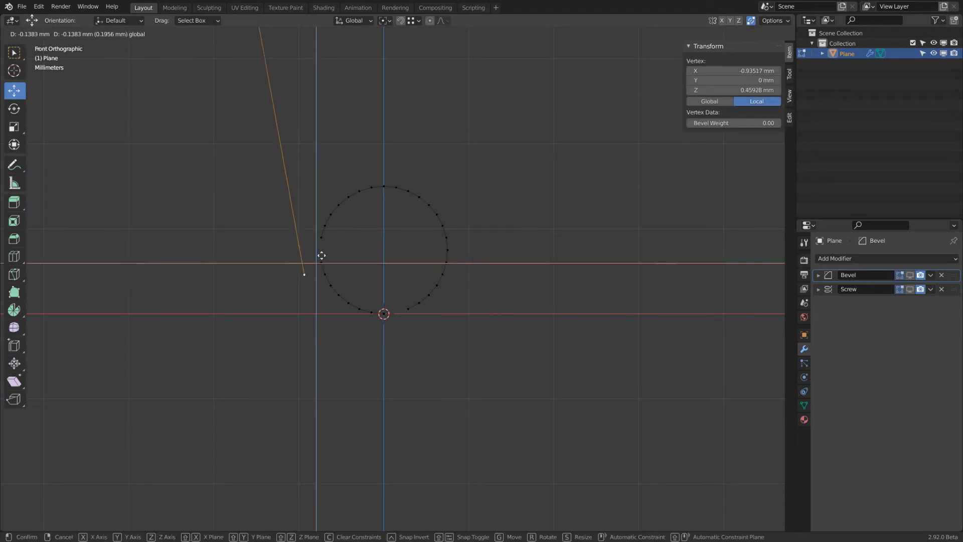
click(325, 225)
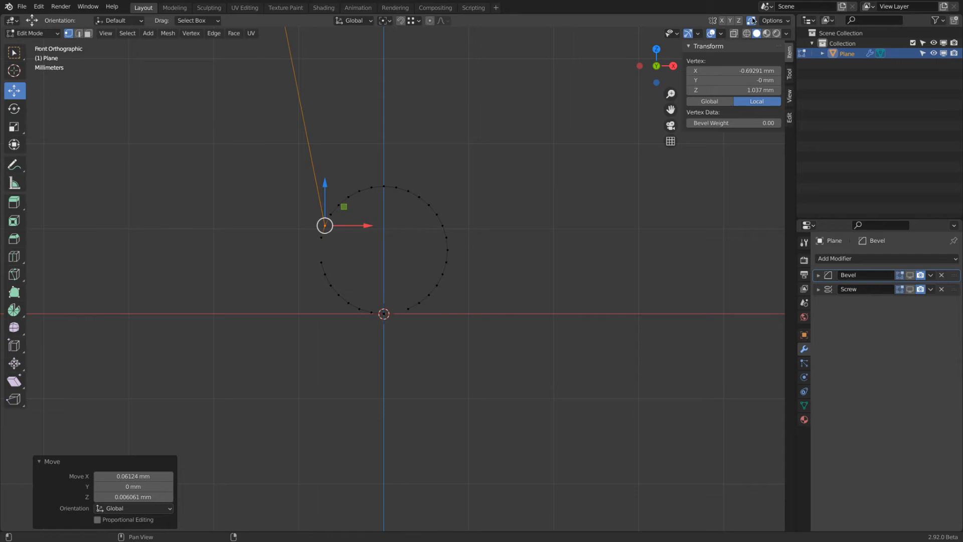
key(ctrl+z)
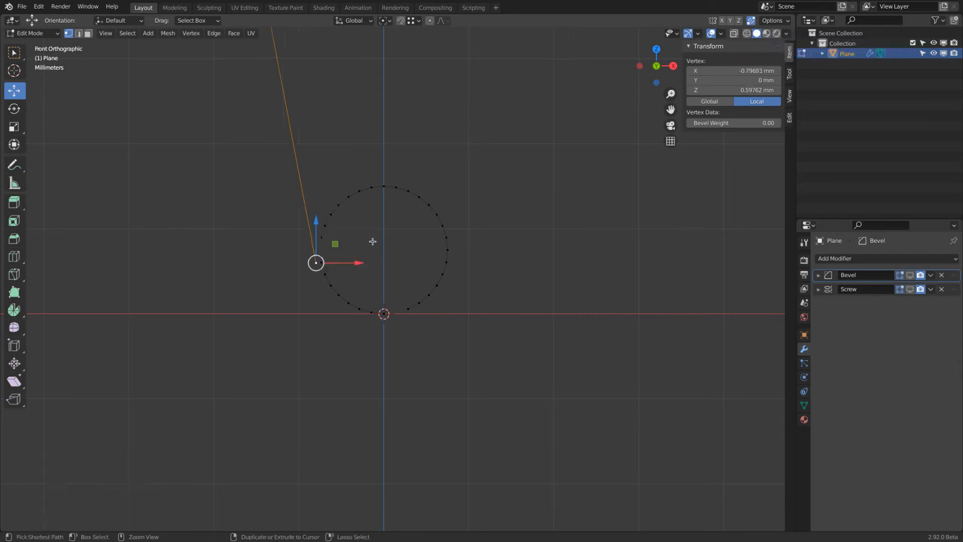
click(754, 22)
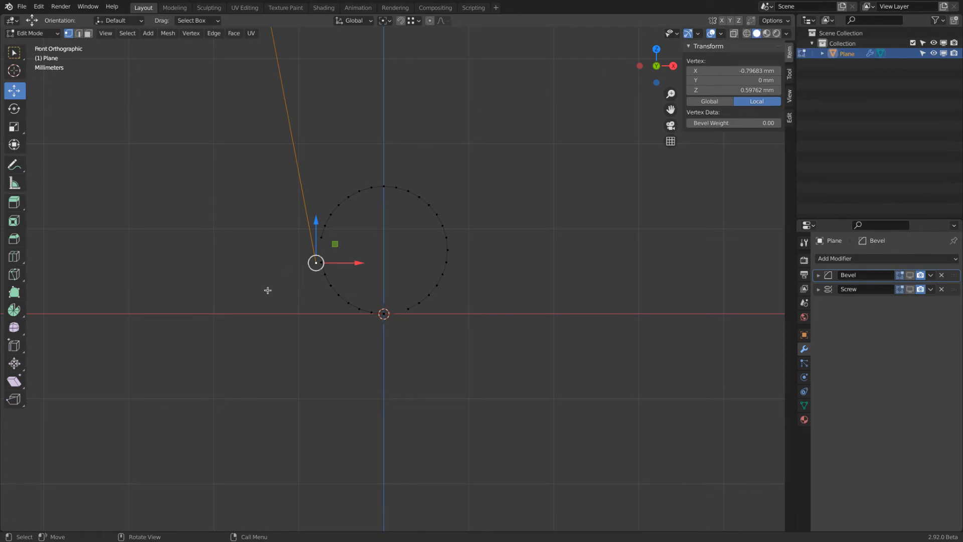
Move the line's lower end vertex onto the circle vertex at X -0.73559 mm, Z 0.60368 mm.
scroll(327, 255, up, 3)
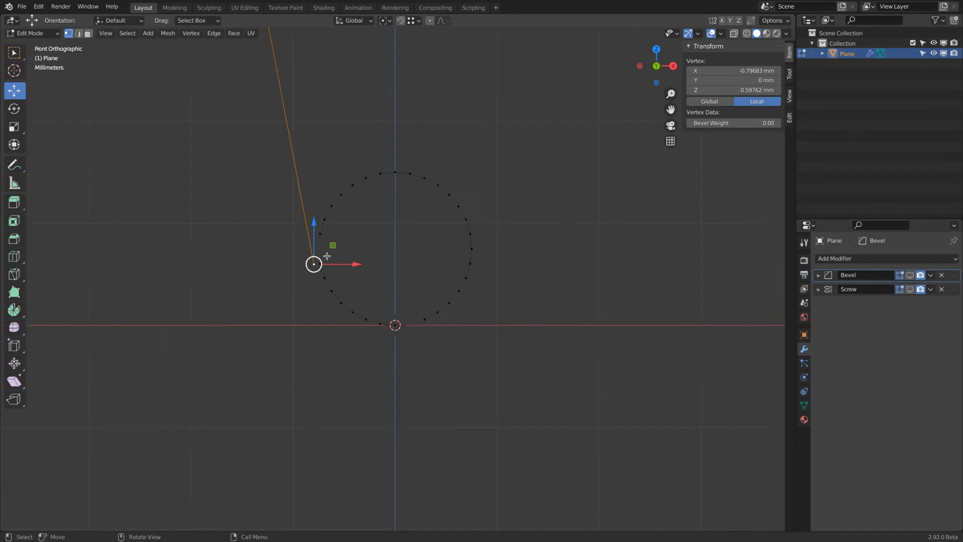
mouse_move(307, 266)
mouse_down()
mouse_move(299, 264)
mouse_move(317, 266)
mouse_up()
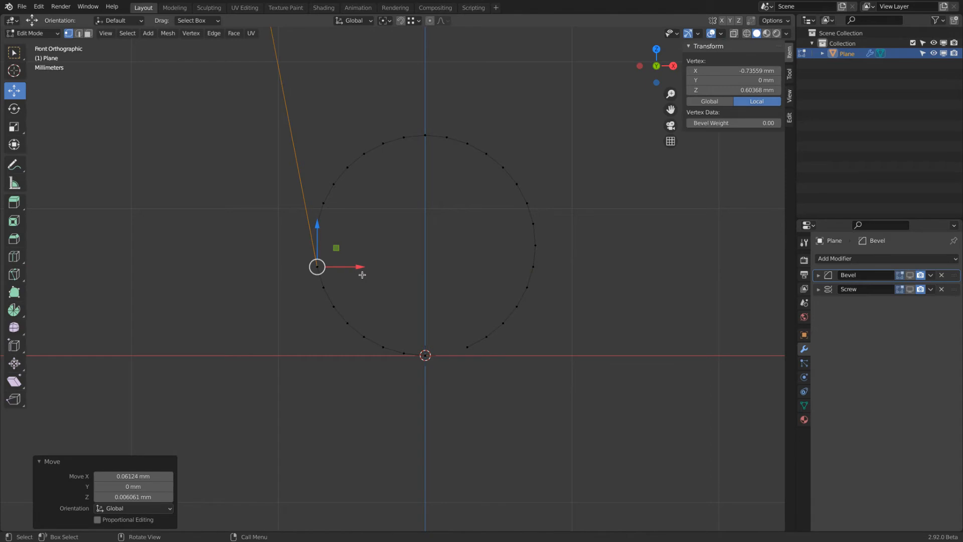
Test selecting and moving the overlapping vertex where the line meets the circle, returning it to its place.
click(14, 52)
drag(302, 253, 328, 274)
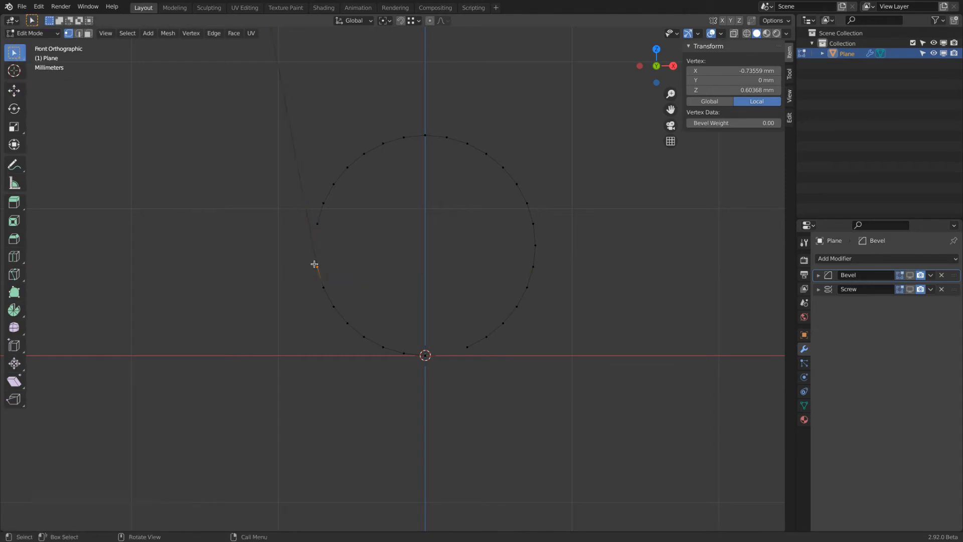
click(287, 256)
drag(279, 240, 394, 245)
click(14, 91)
right_click(393, 245)
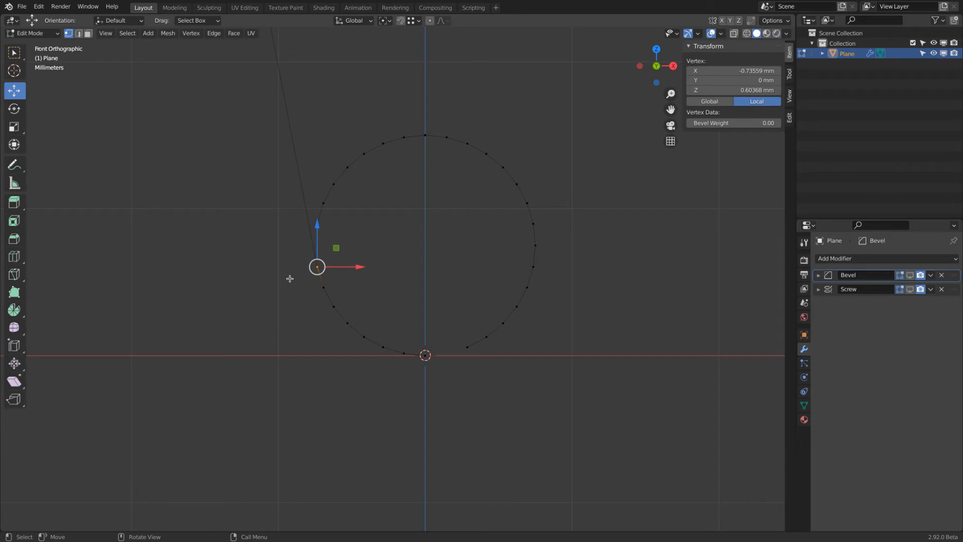
click(290, 279)
click(308, 269)
scroll(274, 246, down, 6)
scroll(274, 246, up, 7)
drag(348, 254, 341, 275)
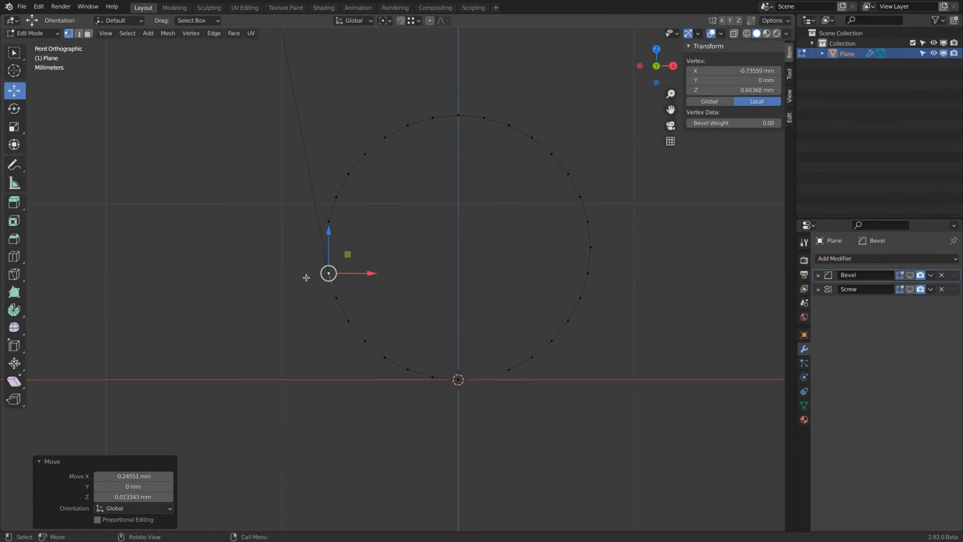
Box-select the circle's overlapping vertex, pull it about 0.14 mm along X off the line's end, and put it back.
click(222, 175)
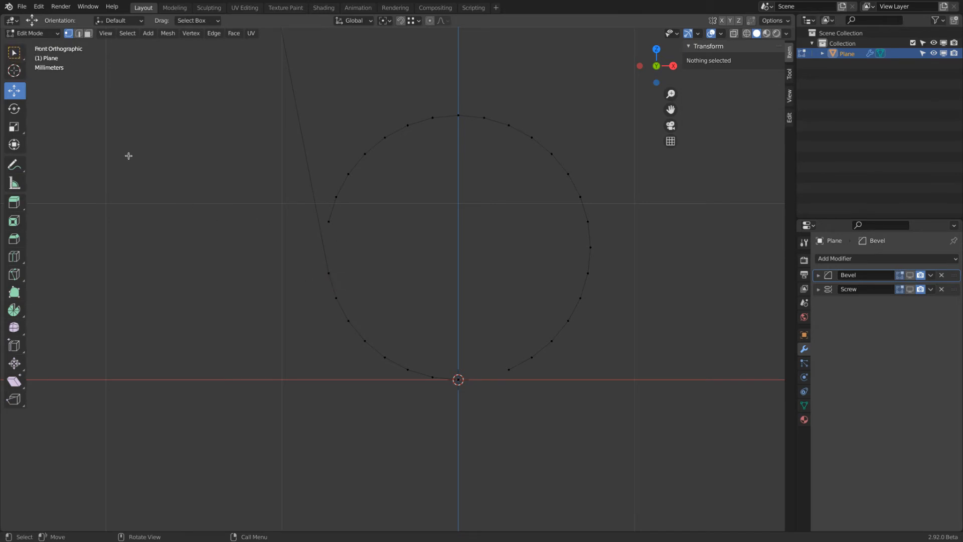
click(327, 270)
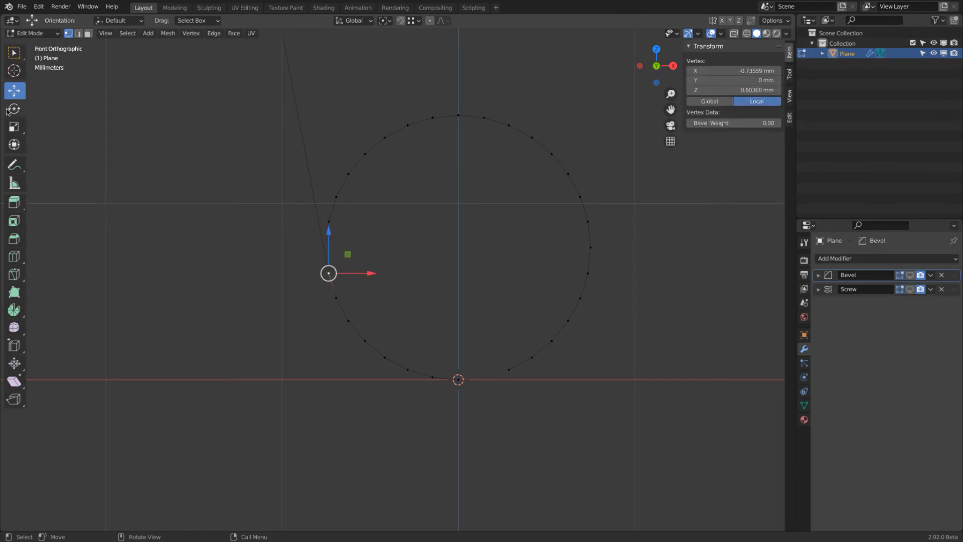
click(14, 52)
drag(296, 247, 344, 284)
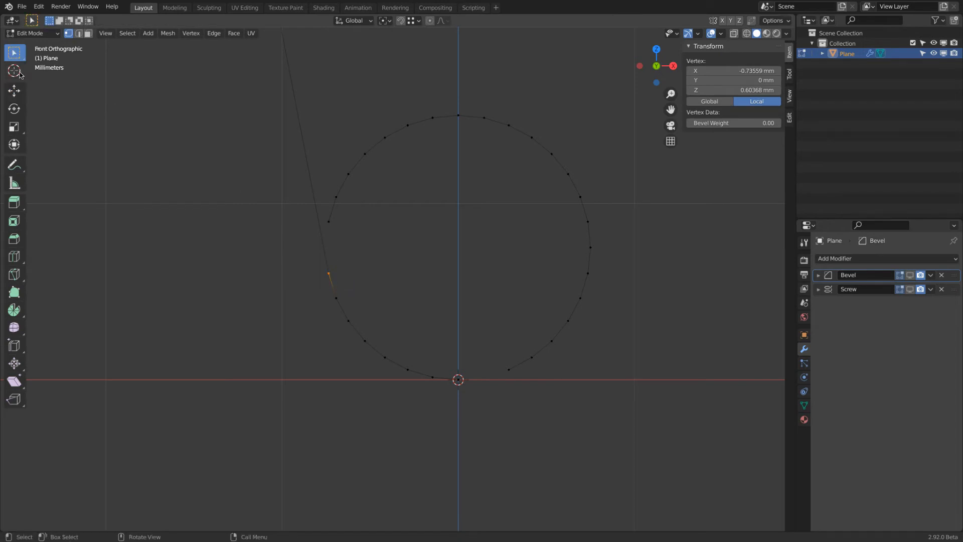
click(109, 125)
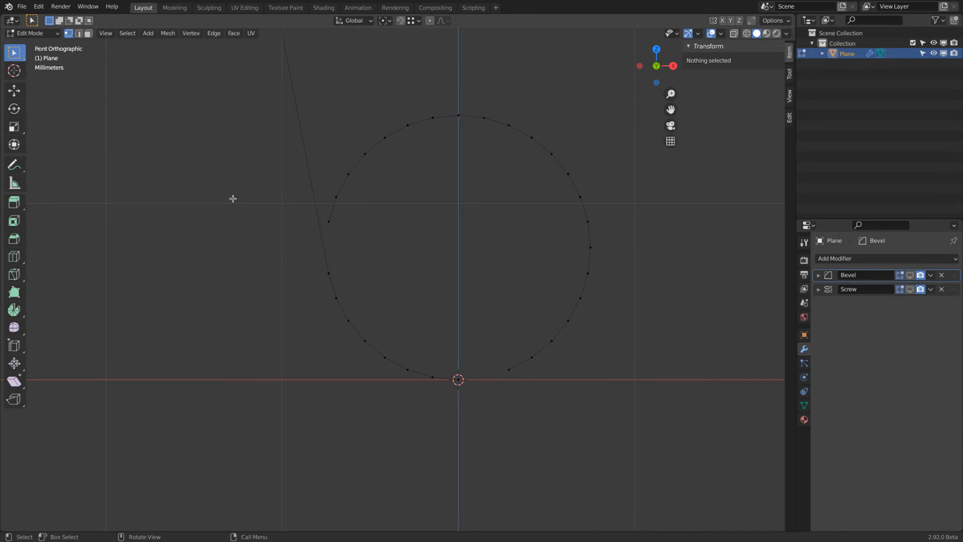
drag(301, 257, 348, 282)
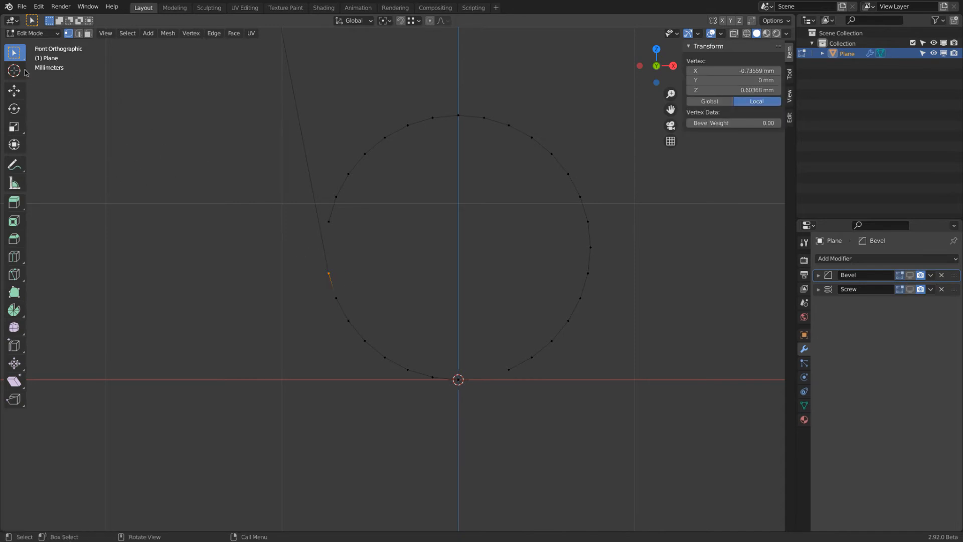
click(14, 90)
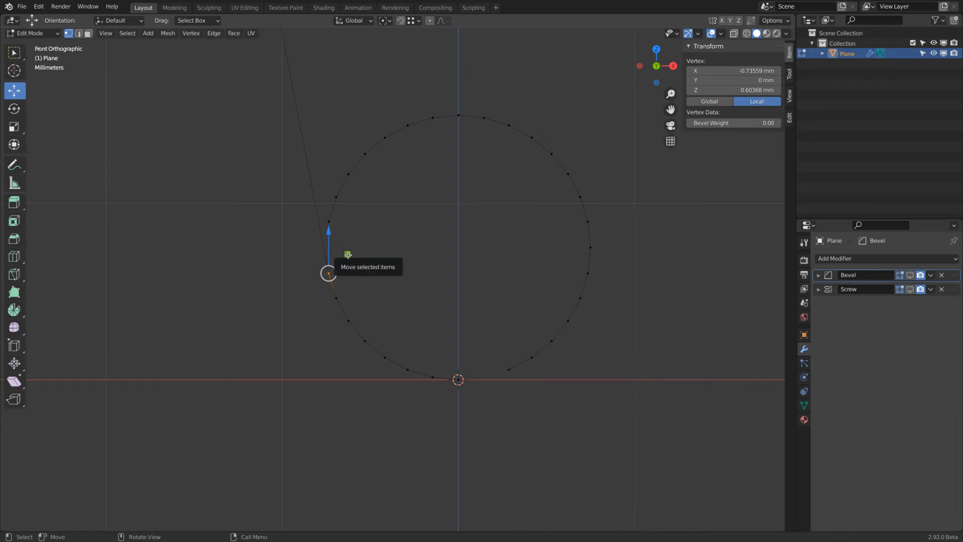
drag(348, 255, 375, 255)
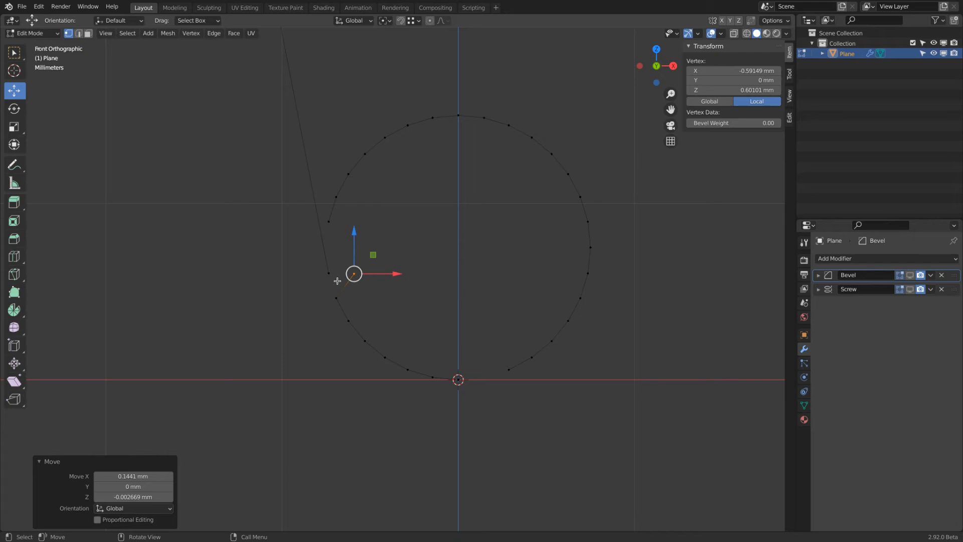
drag(354, 273, 329, 273)
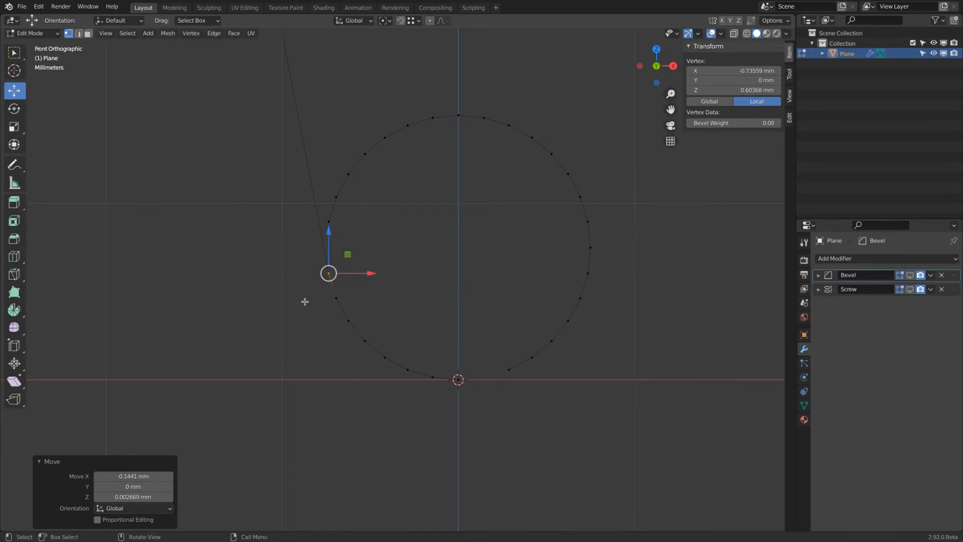
Try circle-selecting the three arc vertices below the line's end, and clear the selection.
key(c)
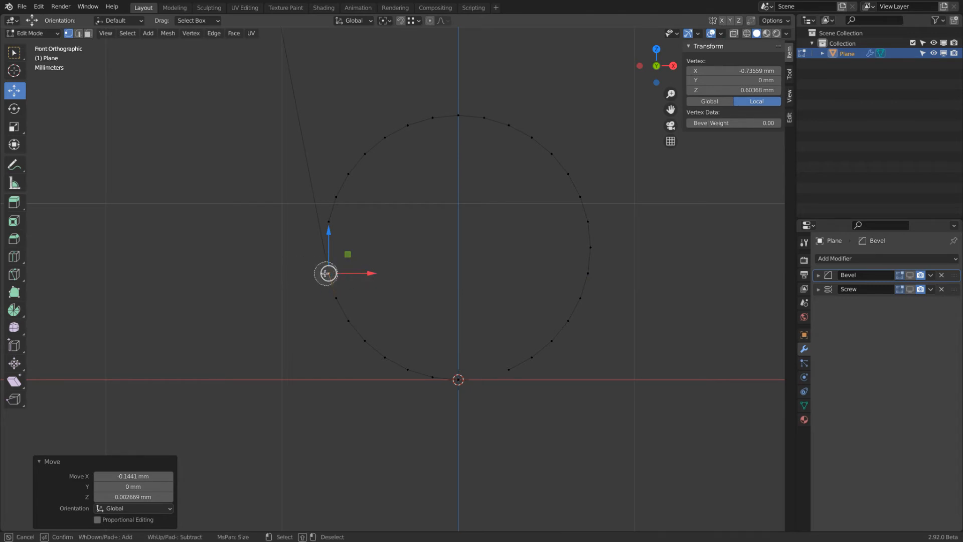
drag(328, 276, 347, 318)
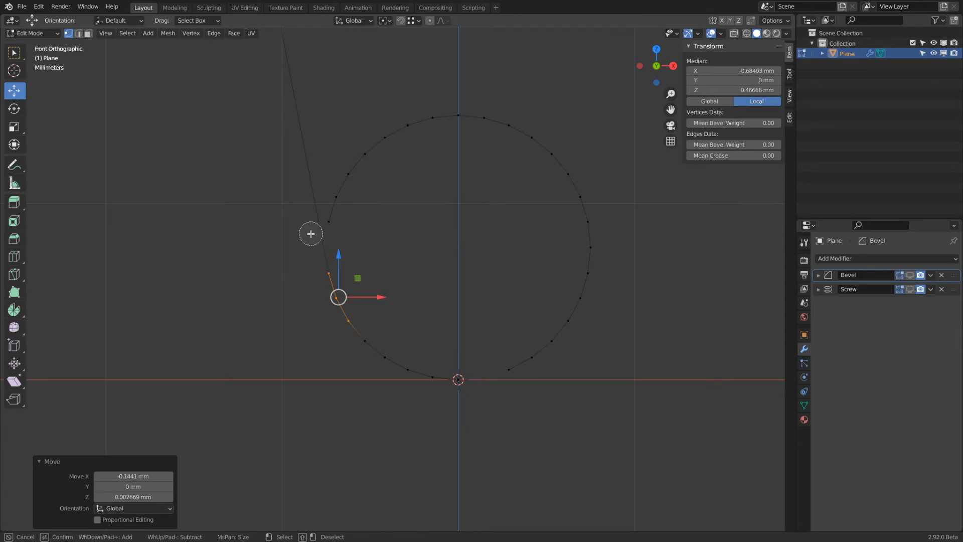
key(Escape)
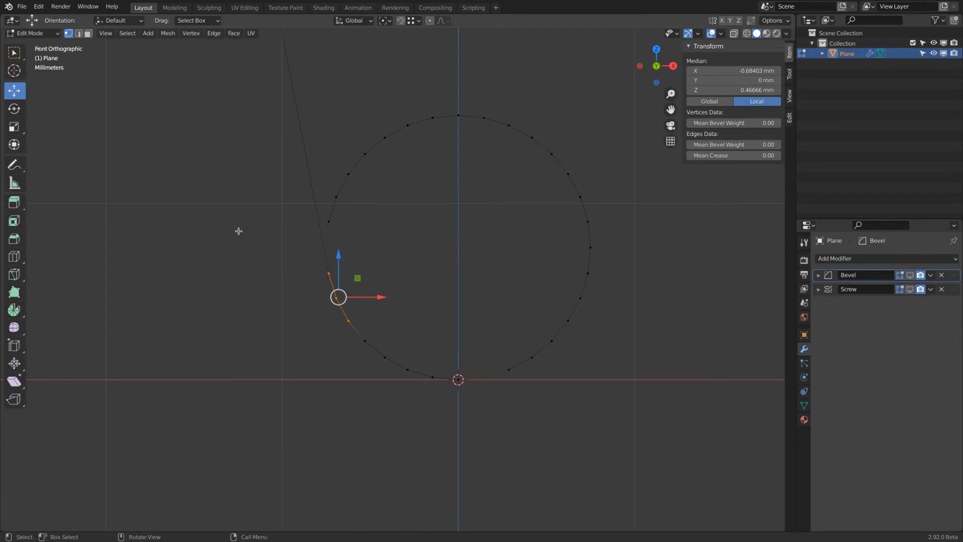
key(alt+a)
Move the circle's overlapping vertex about 0.13 mm inward from the line's end and delete it.
click(328, 273)
drag(346, 253, 370, 256)
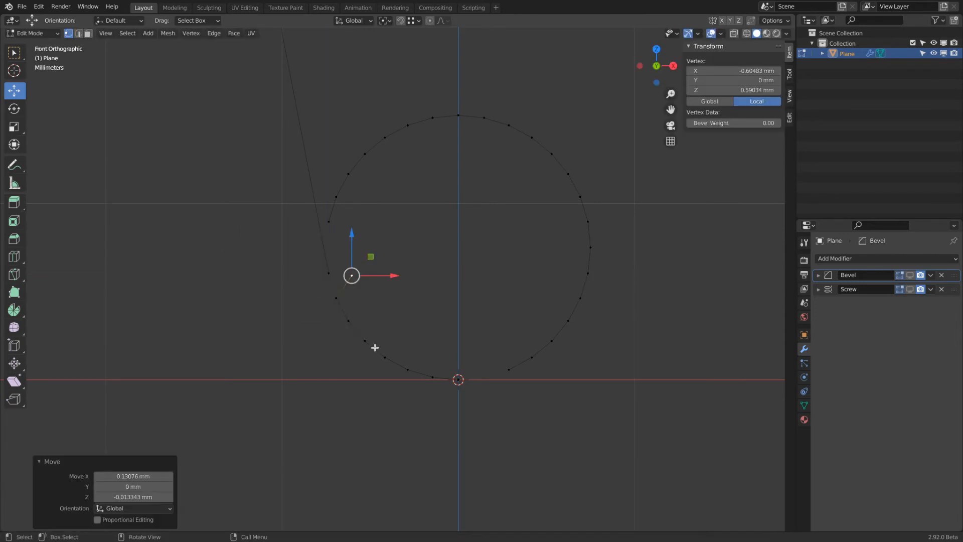
key(x)
click(397, 308)
Connect the line's lower end vertex to the nearest arc vertex below it with a new edge.
click(325, 274)
shift+click(300, 305)
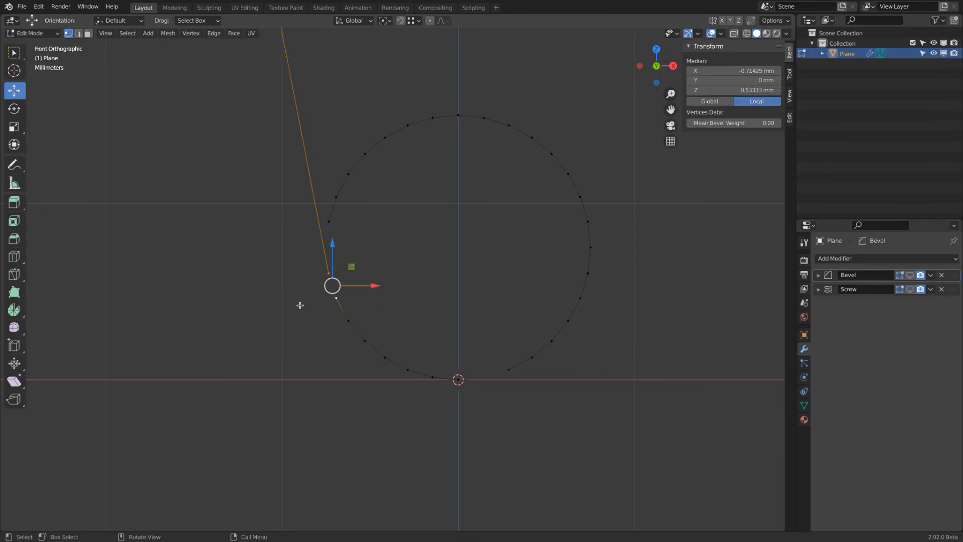
key(f)
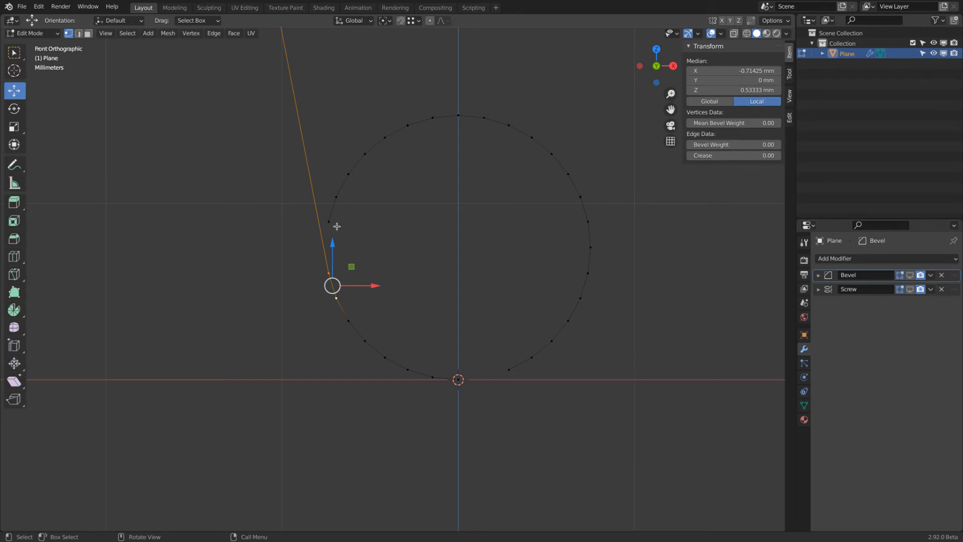
click(144, 165)
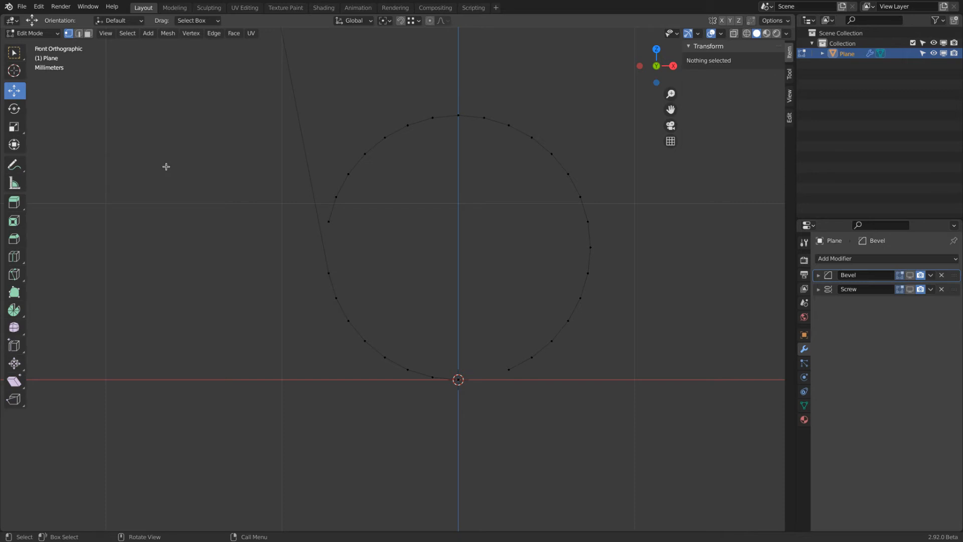
Circle-select the rest of the circle from above the line's end around to the lower right gap and delete its vertices.
key(c)
mouse_move(335, 228)
mouse_down()
mouse_move(333, 209)
mouse_move(391, 141)
mouse_move(482, 117)
mouse_move(577, 166)
mouse_move(598, 247)
mouse_move(565, 326)
mouse_move(507, 365)
mouse_up()
right_click(461, 288)
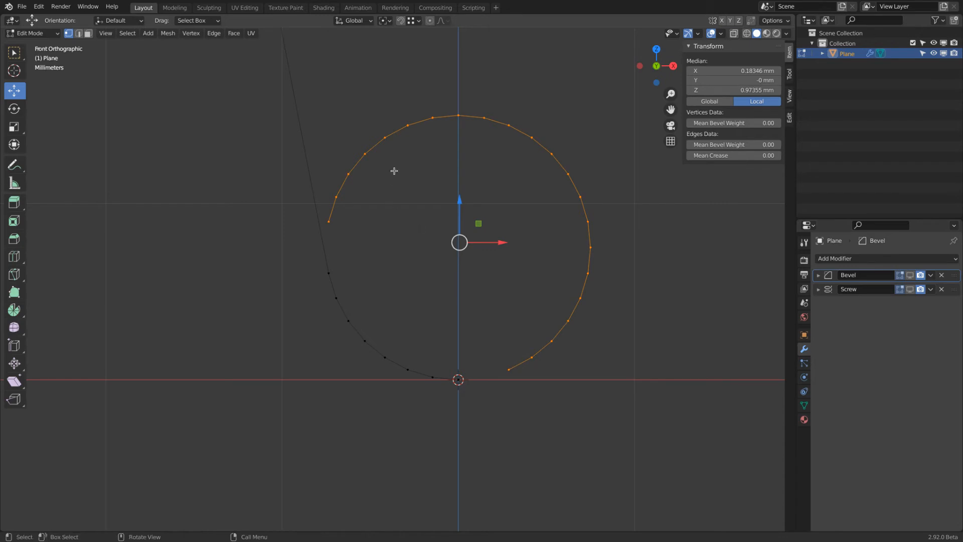
key(x)
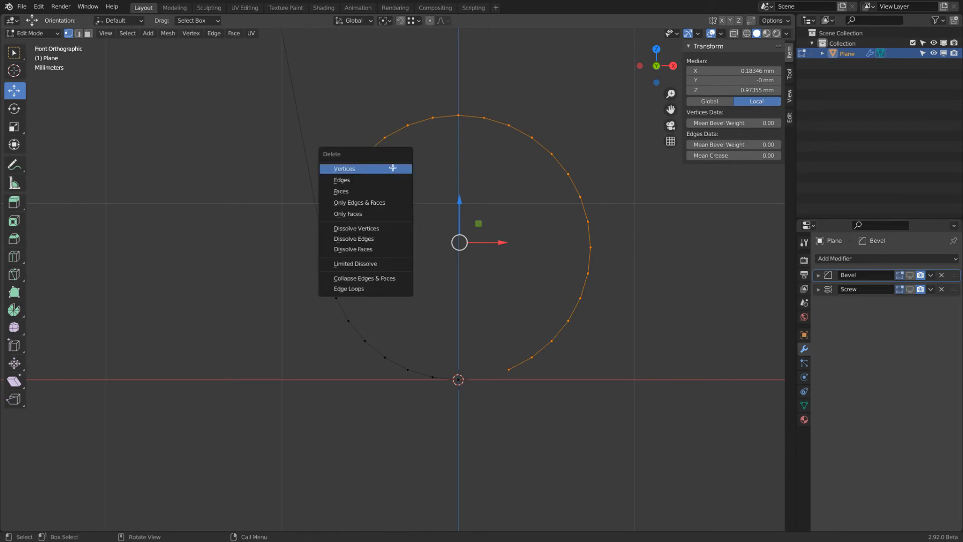
click(392, 168)
Turn on viewport display for the Bevel and Screw modifiers.
scroll(393, 166, down, 5)
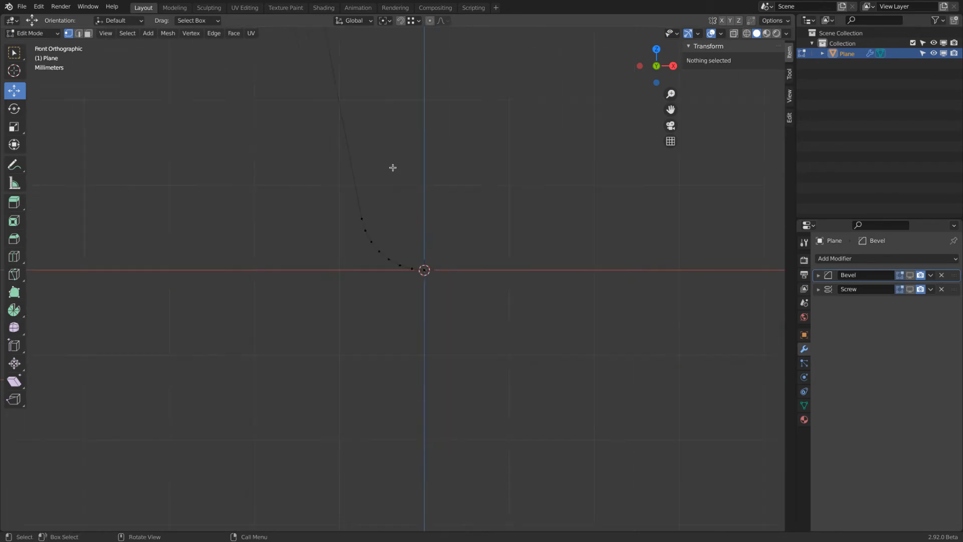
shift+middle_drag(393, 165, 390, 243)
scroll(394, 183, down, 4)
shift+middle_drag(397, 155, 358, 254)
click(910, 275)
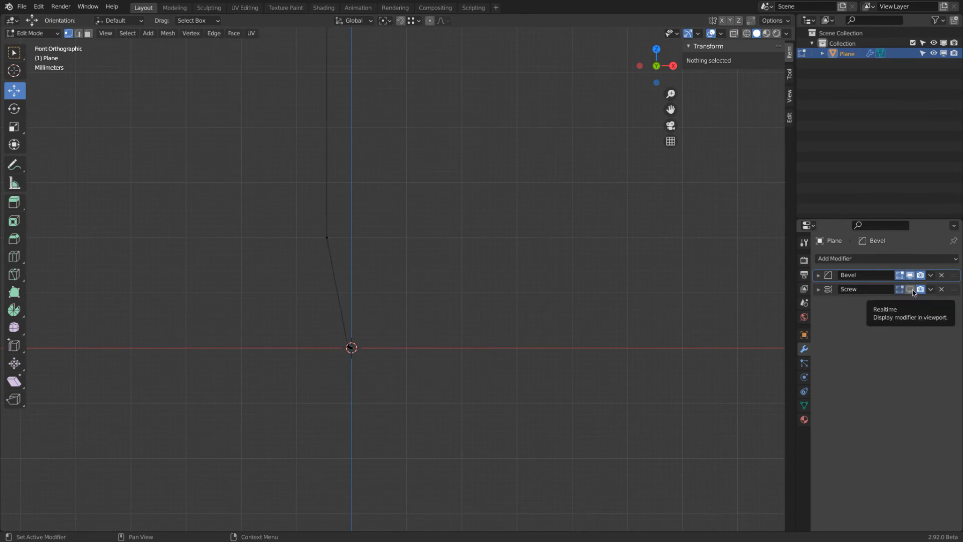
click(911, 289)
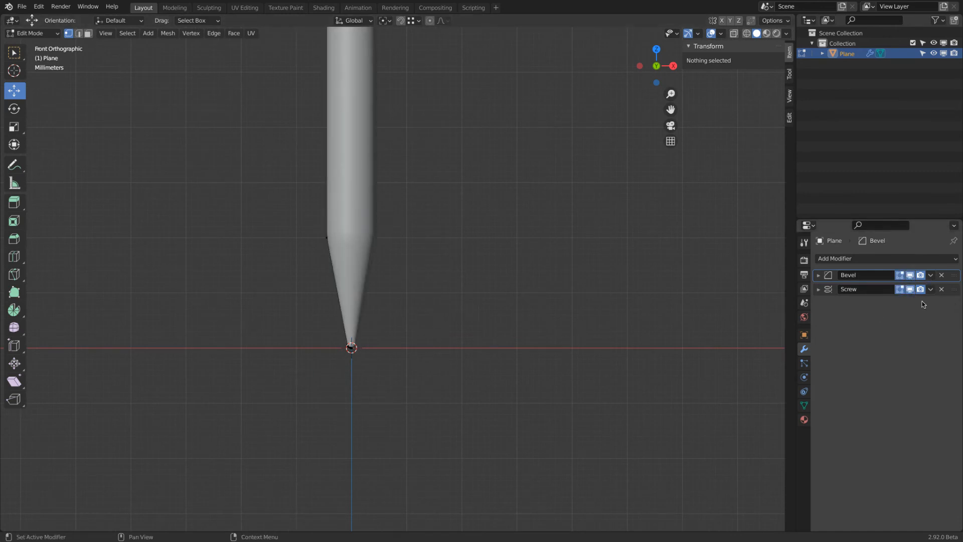
Switch to Object Mode with the rounded tip of the revolved body in close view.
scroll(336, 320, up, 3)
click(38, 34)
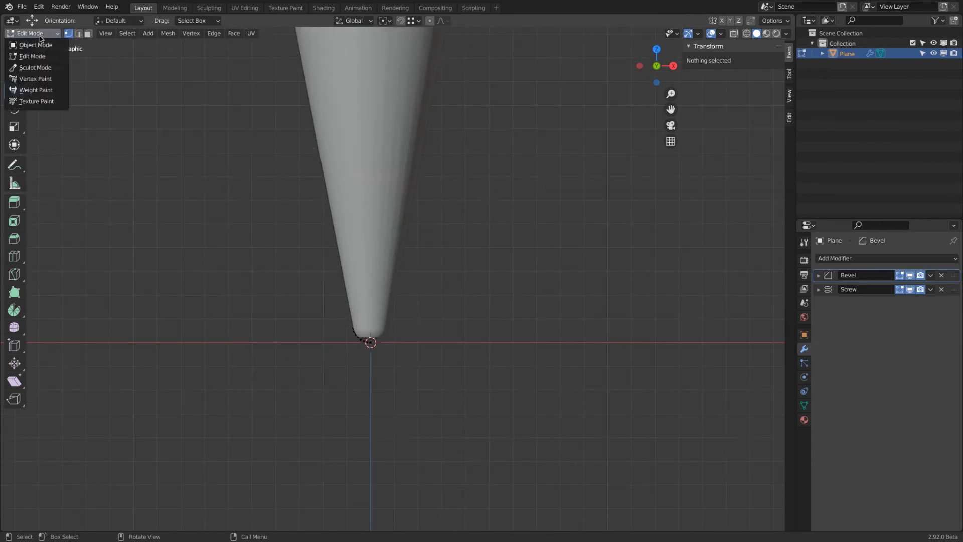
click(38, 43)
scroll(372, 353, up, 2)
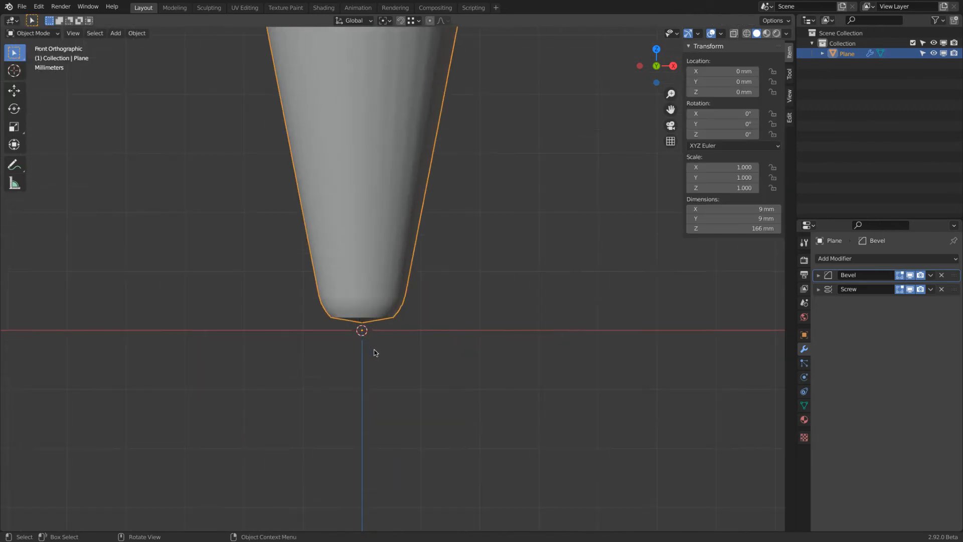
Examine the tip in wireframe, comparing the profile's lowest vertices in Edit Mode with the revolved surface.
key(Tab)
key(z)
click(186, 340)
scroll(329, 316, up, 2)
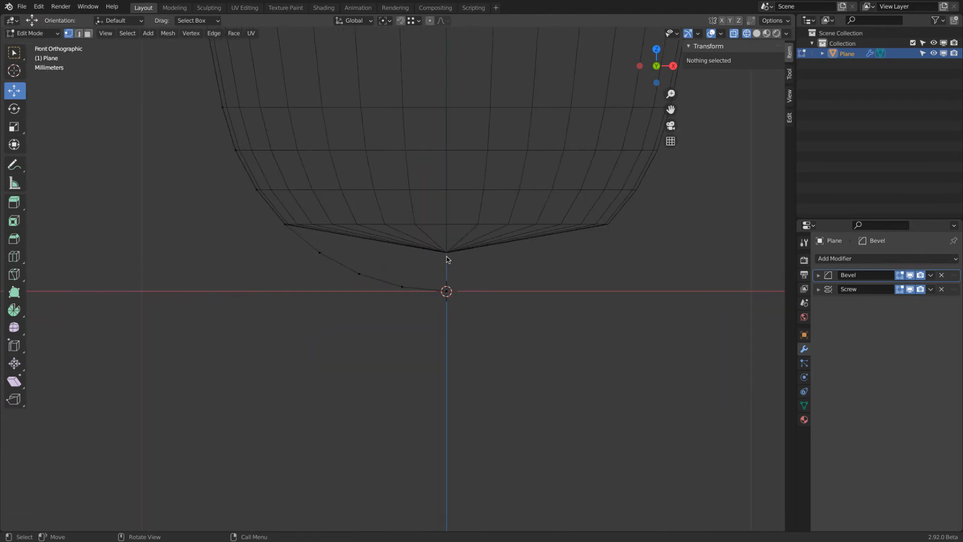
key(Tab)
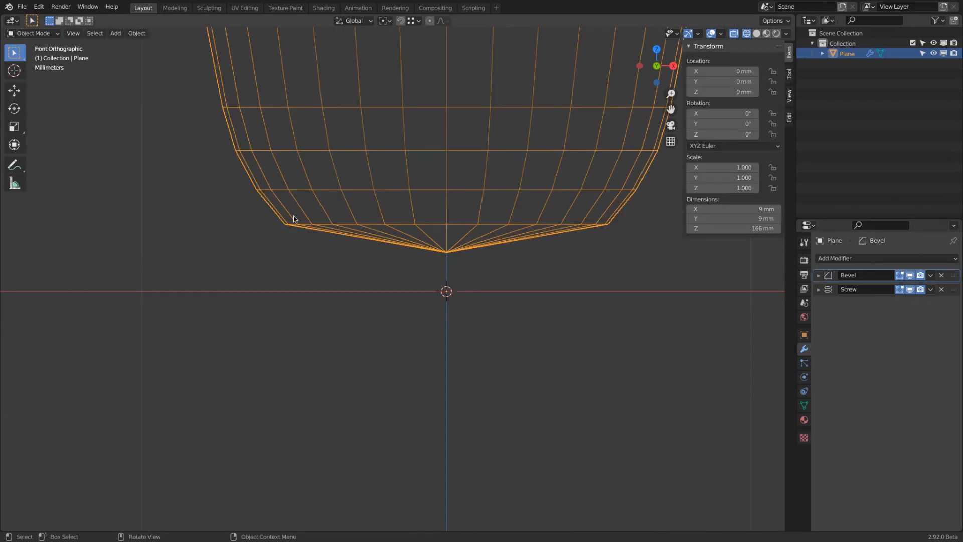
key(Tab)
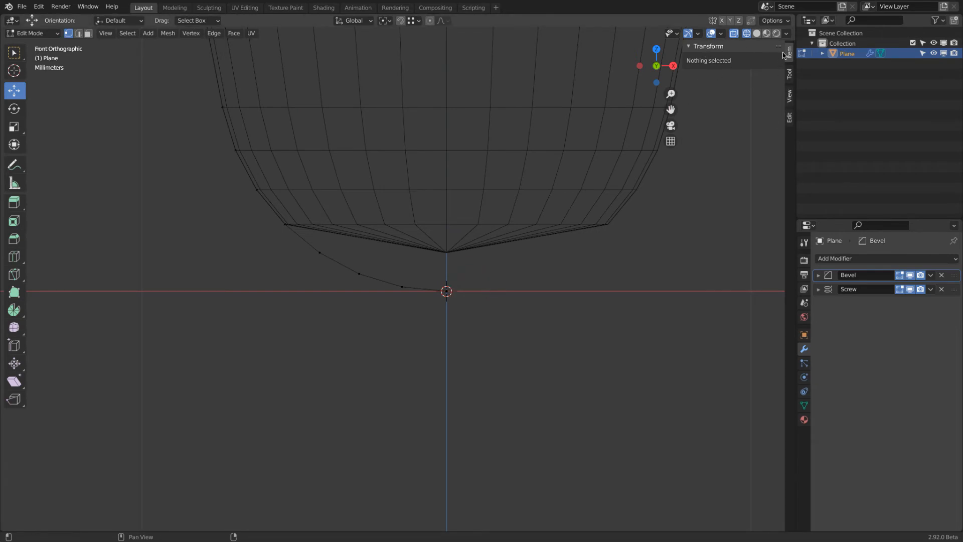
click(444, 292)
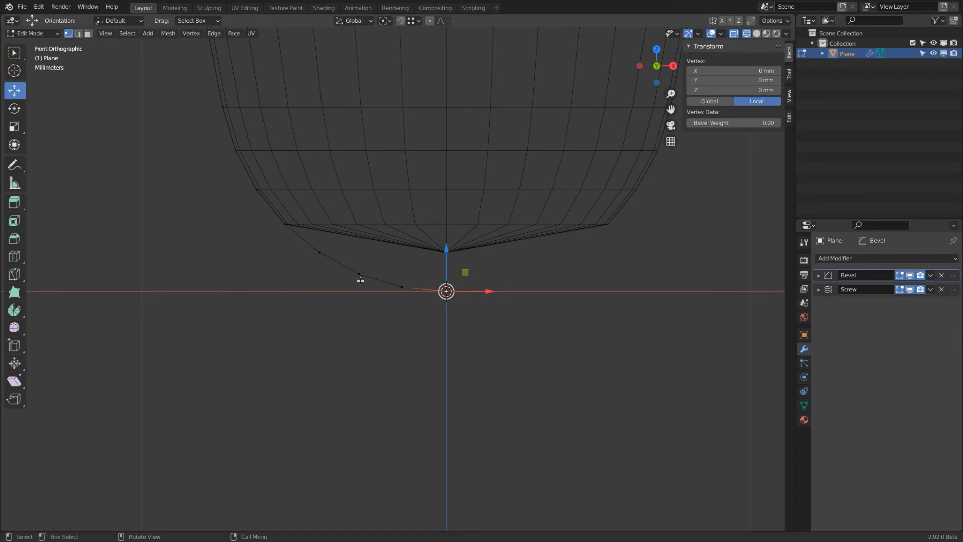
key(alt+a)
Check how the Bevel modifier's viewport display and the Screw modifier's Merge option affect the tip, leaving both turned on.
click(910, 276)
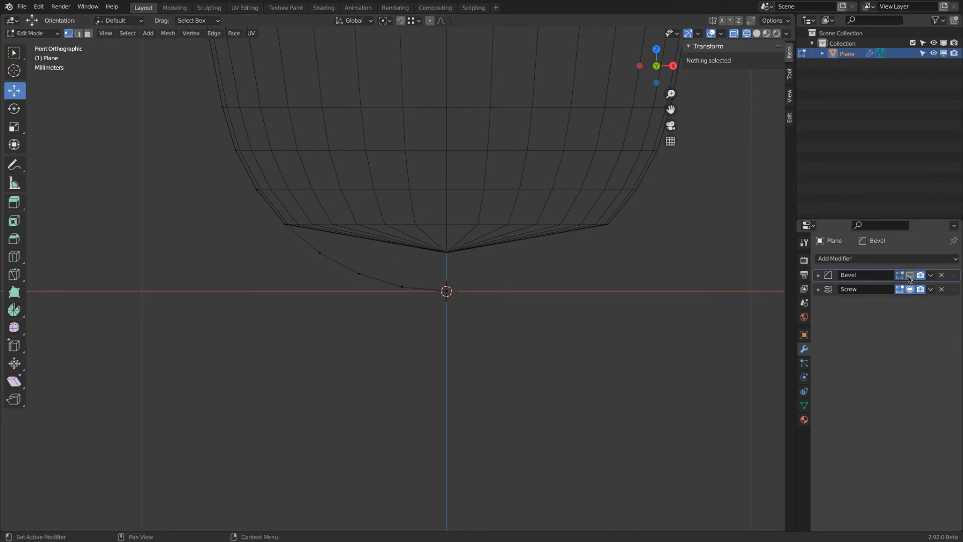
click(818, 290)
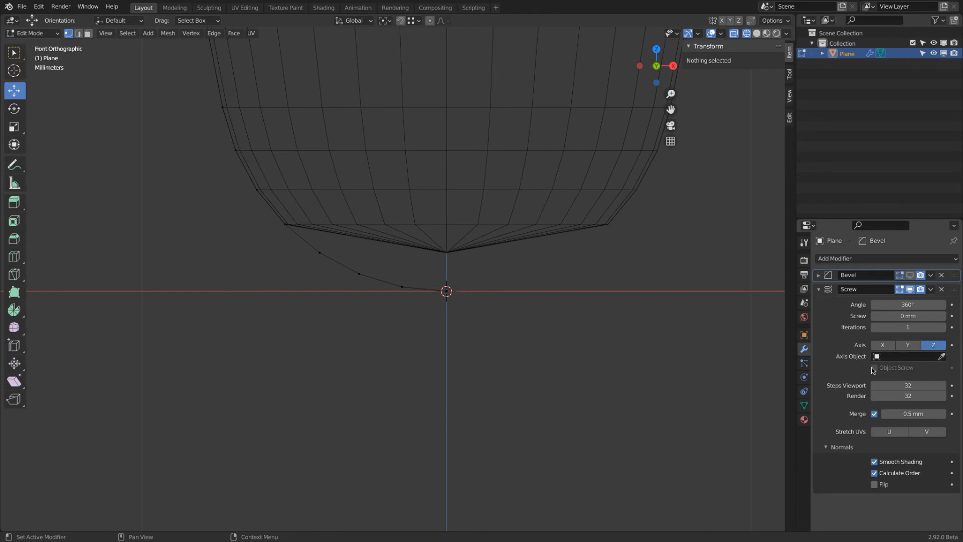
click(874, 414)
click(874, 414)
click(874, 414)
click(873, 414)
click(874, 414)
click(874, 414)
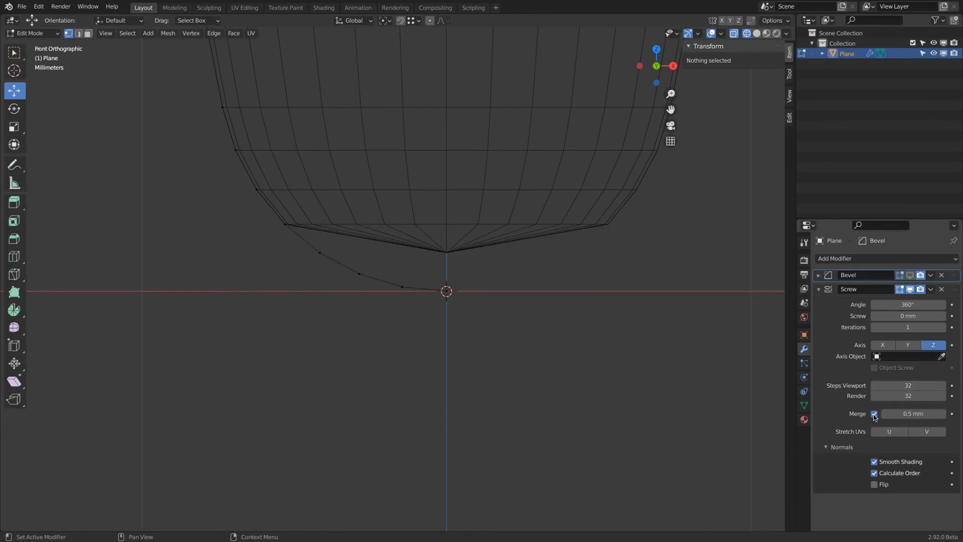
click(909, 275)
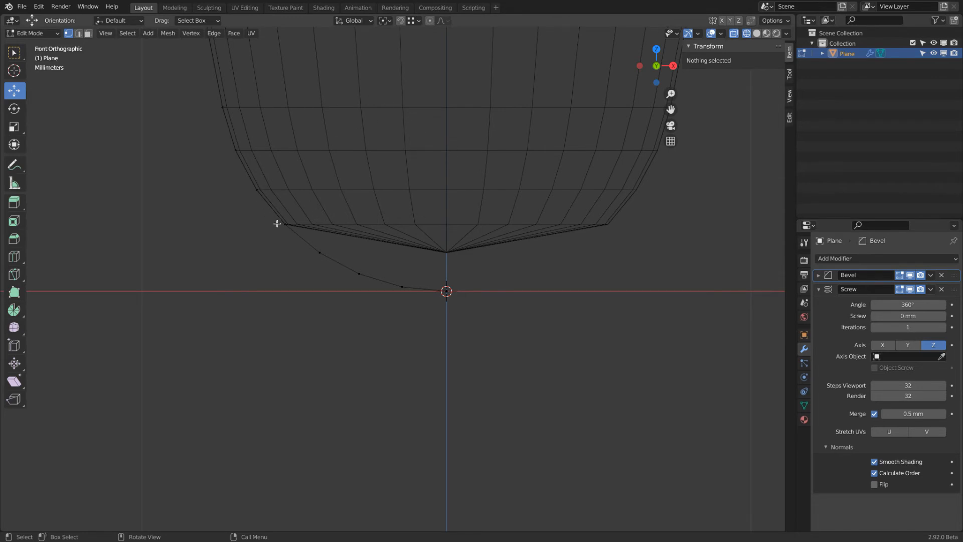
Set the Screw modifier's merge distance to 0.1 mm.
click(925, 413)
key(Return)
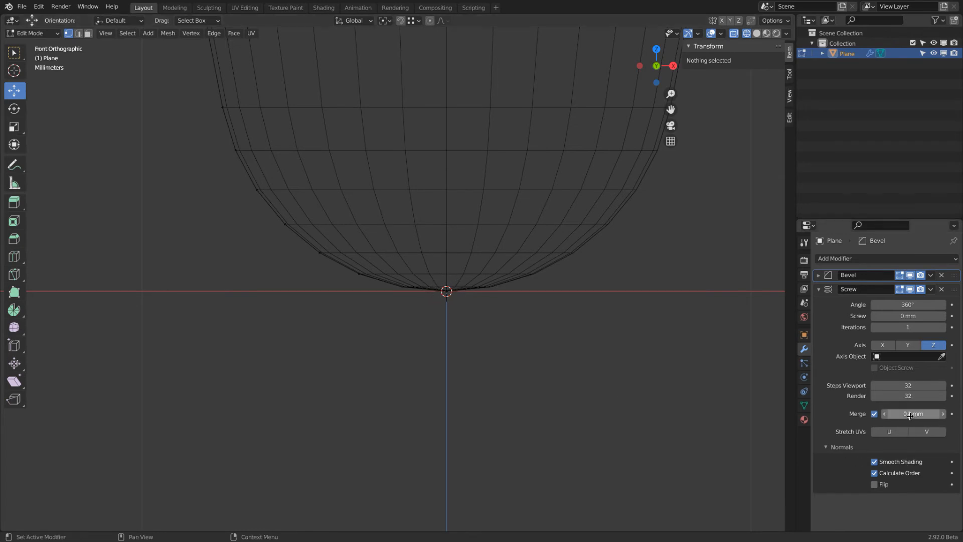
scroll(410, 303, down, 6)
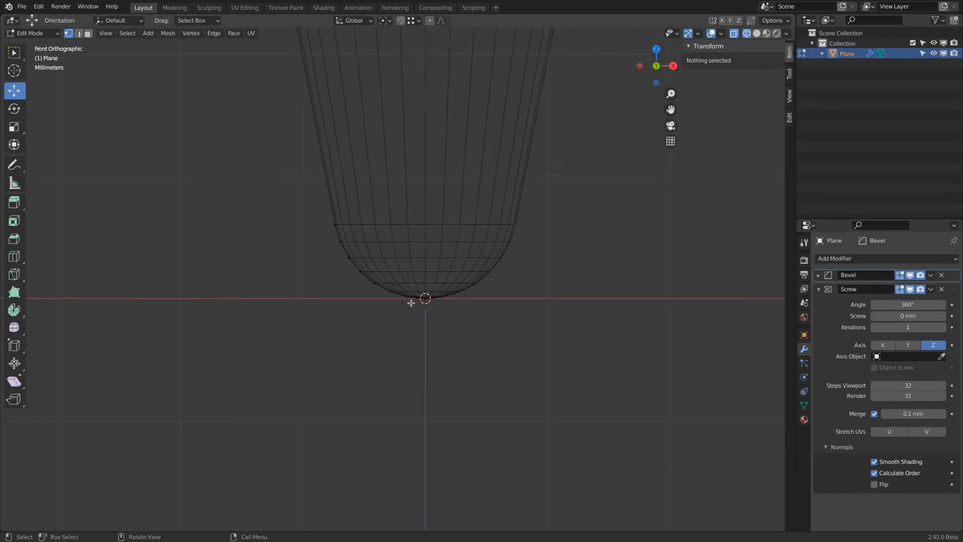
Return to Object Mode with solid shading and check the whole revolved body from its round end to the tapered tip.
click(31, 33)
click(30, 42)
scroll(303, 346, down, 6)
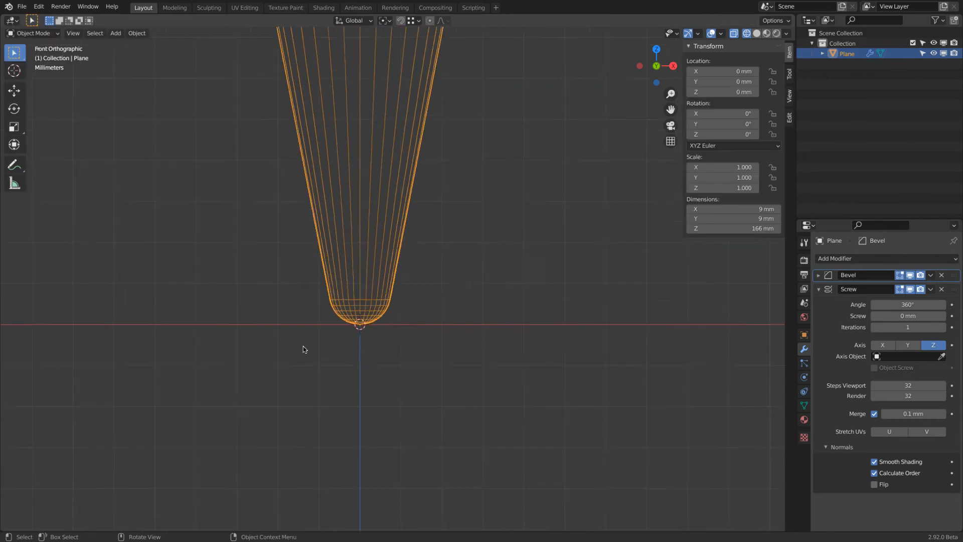
click(757, 33)
scroll(303, 317, down, 6)
shift+middle_drag(348, 295, 349, 297)
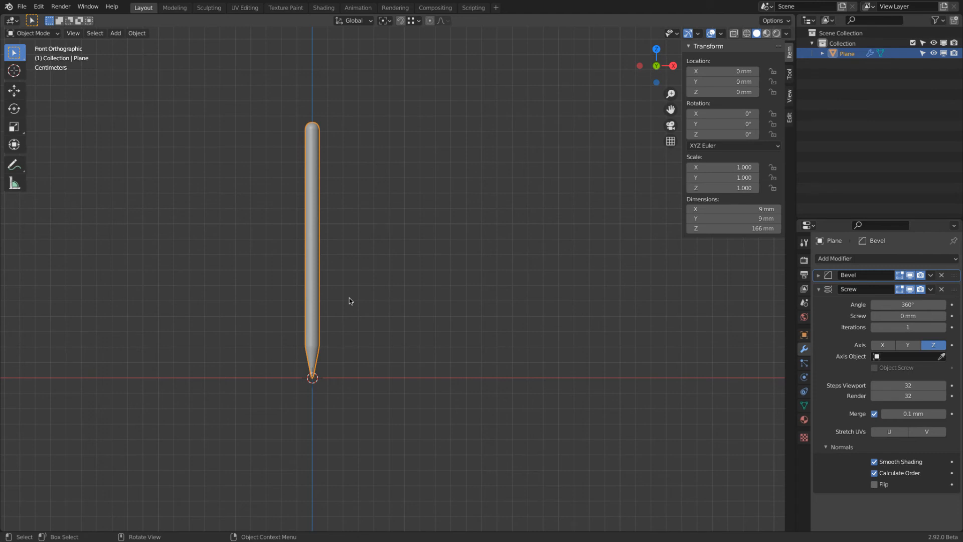
scroll(304, 361, up, 4)
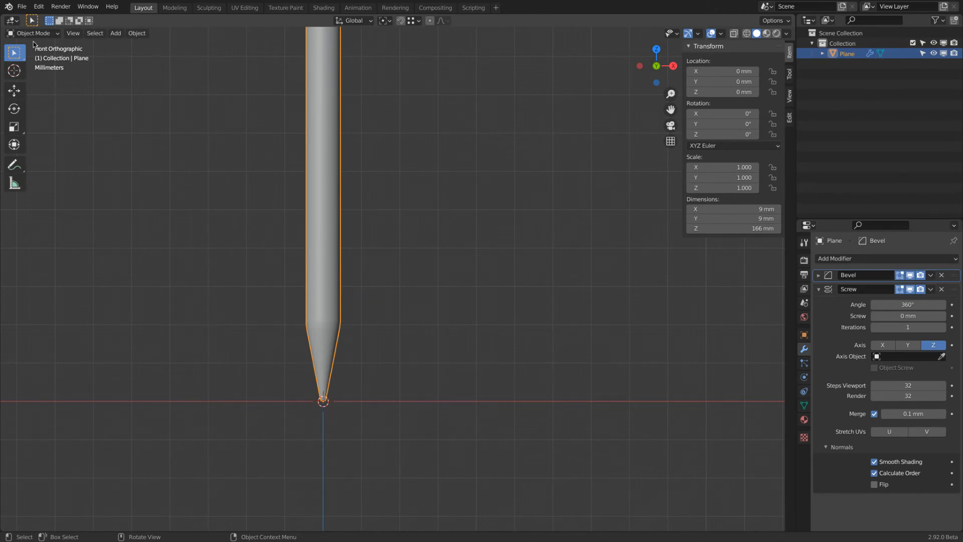
Add a mesh plane of 166 mm at the origin.
click(115, 33)
mouse_move(126, 48)
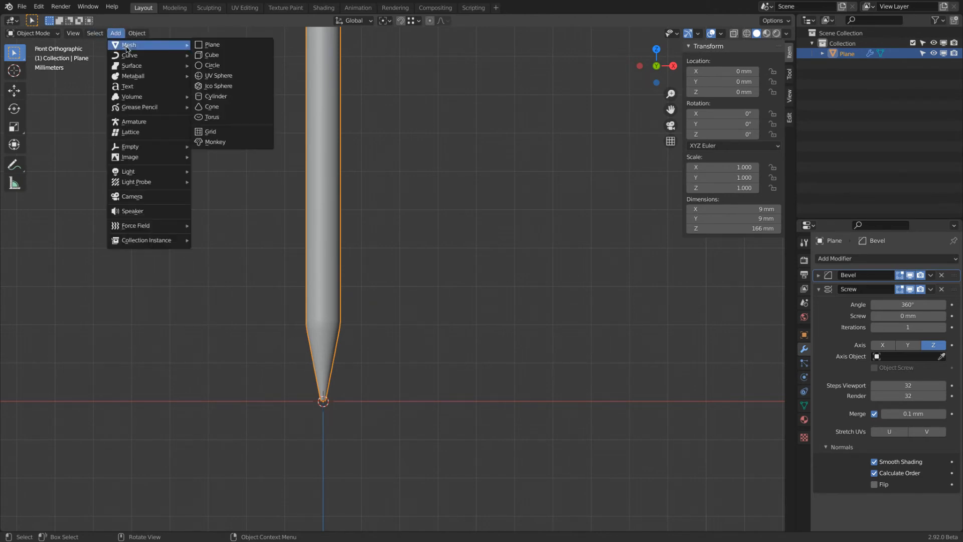
click(212, 46)
scroll(577, 231, down, 6)
middle_drag(573, 154, 520, 155)
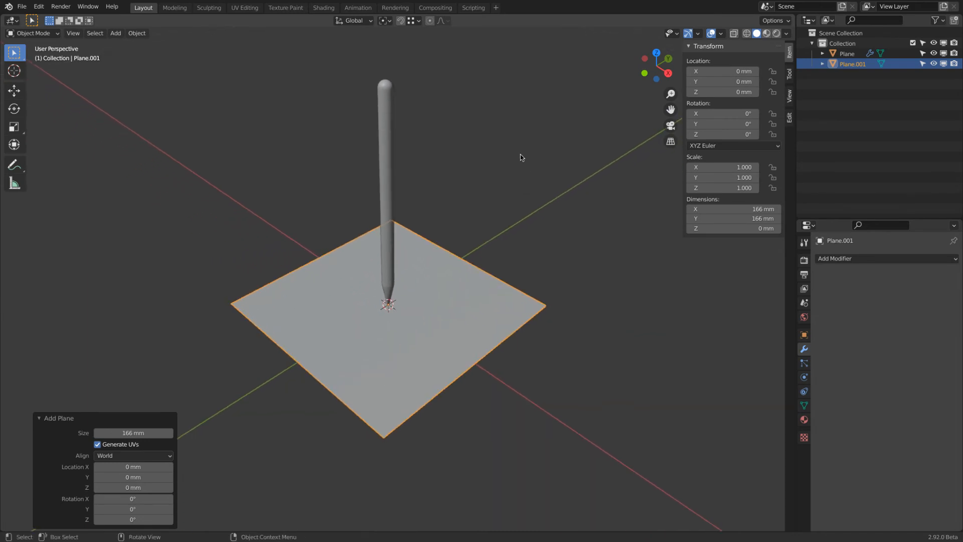
Scale the new plane along Y to about 0.216 and set its Y rotation to 90°.
click(13, 127)
drag(417, 286, 391, 270)
click(14, 109)
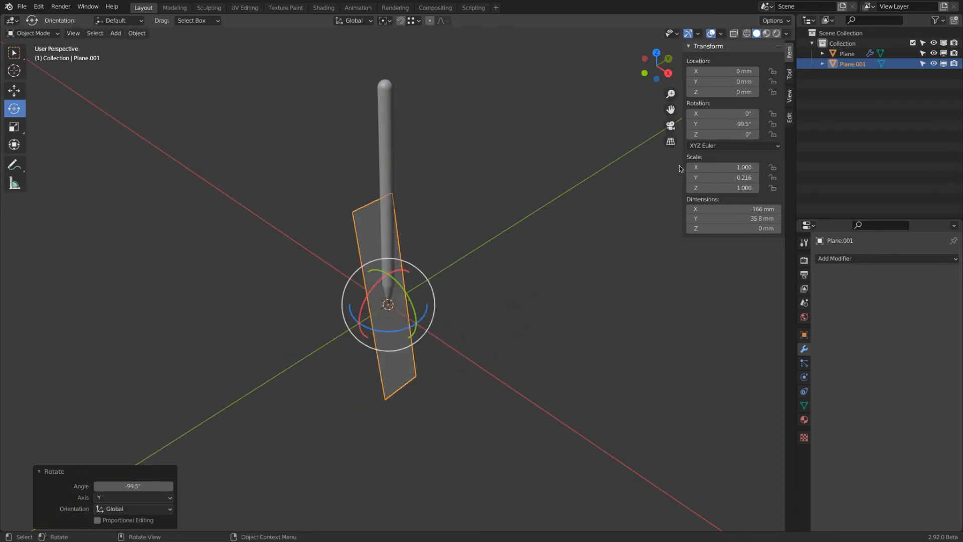
click(710, 124)
text(90)
key(Return)
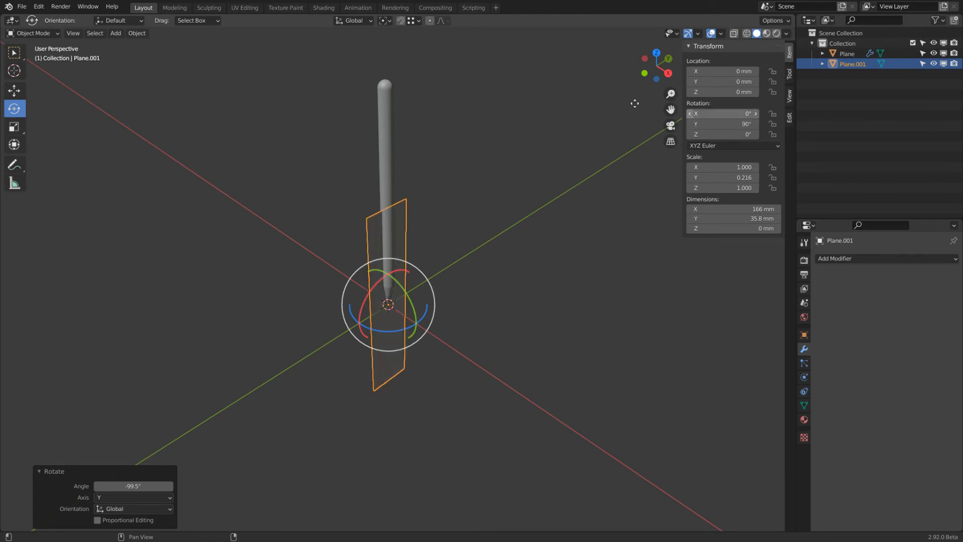
Move the upright plane beside the revolved body, to about X 7.3 mm and Z 86.7 mm.
click(14, 90)
drag(418, 325, 425, 328)
drag(396, 283, 401, 181)
mouse_move(401, 181)
middle_down()
mouse_move(505, 218)
mouse_move(543, 195)
mouse_move(506, 206)
mouse_move(432, 288)
mouse_move(542, 281)
middle_up()
drag(571, 248, 570, 233)
mouse_move(570, 233)
middle_down()
mouse_move(492, 232)
mouse_move(475, 219)
mouse_move(441, 232)
mouse_move(443, 245)
middle_up()
mouse_move(73, 136)
middle_down()
mouse_move(125, 129)
mouse_move(281, 226)
middle_up()
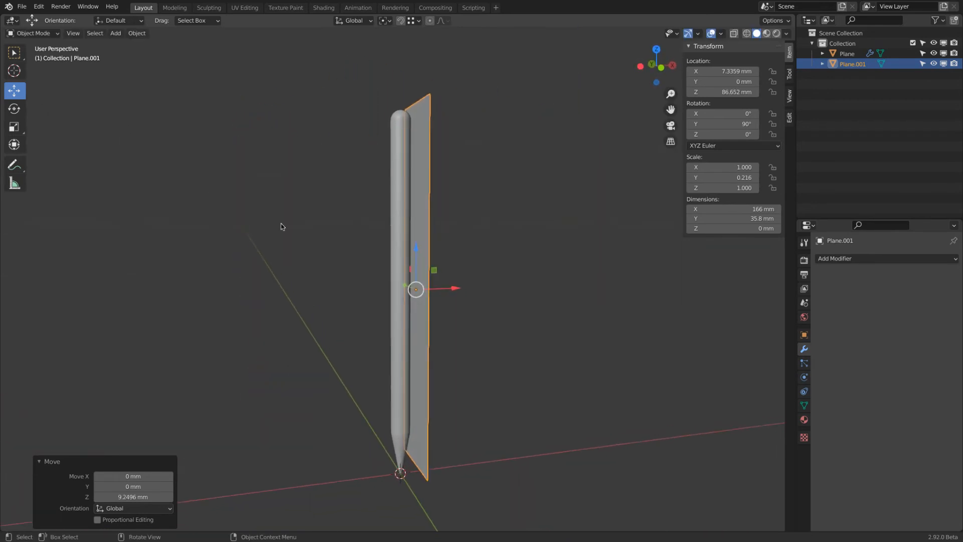
In front view, move the plane along X to 4.5 mm, flush with the revolved body's outer side.
click(661, 67)
scroll(341, 200, up, 8)
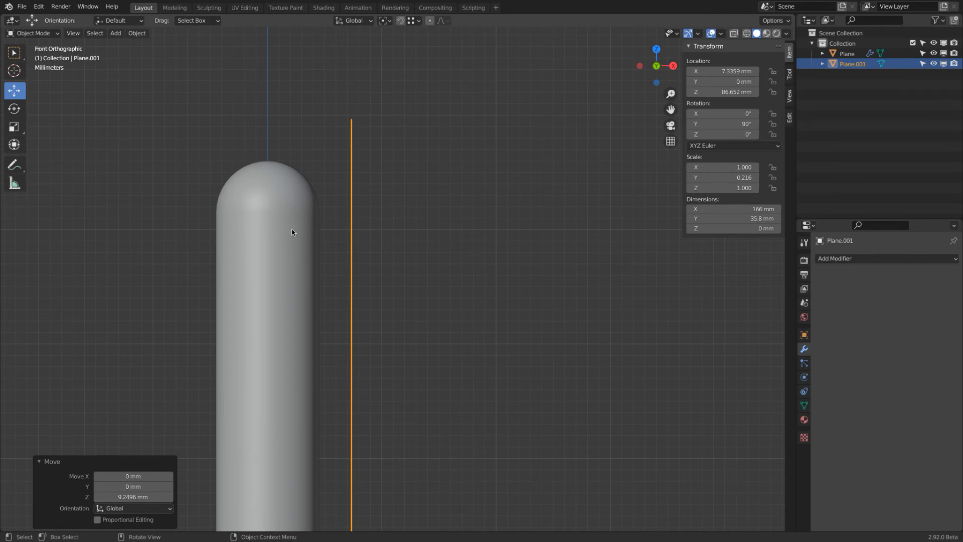
scroll(291, 229, down, 1)
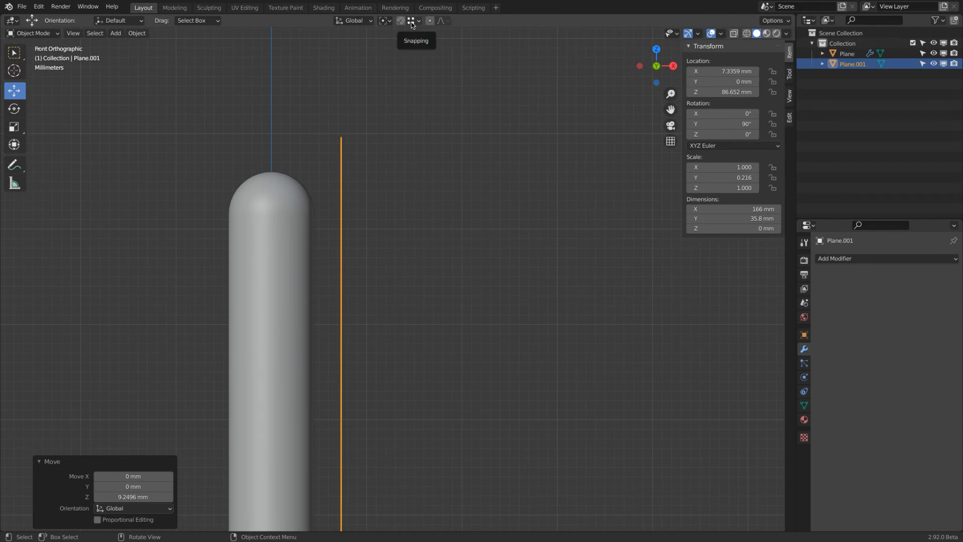
scroll(386, 145, down, 4)
shift+middle_drag(406, 156, 418, 118)
drag(422, 443, 378, 97)
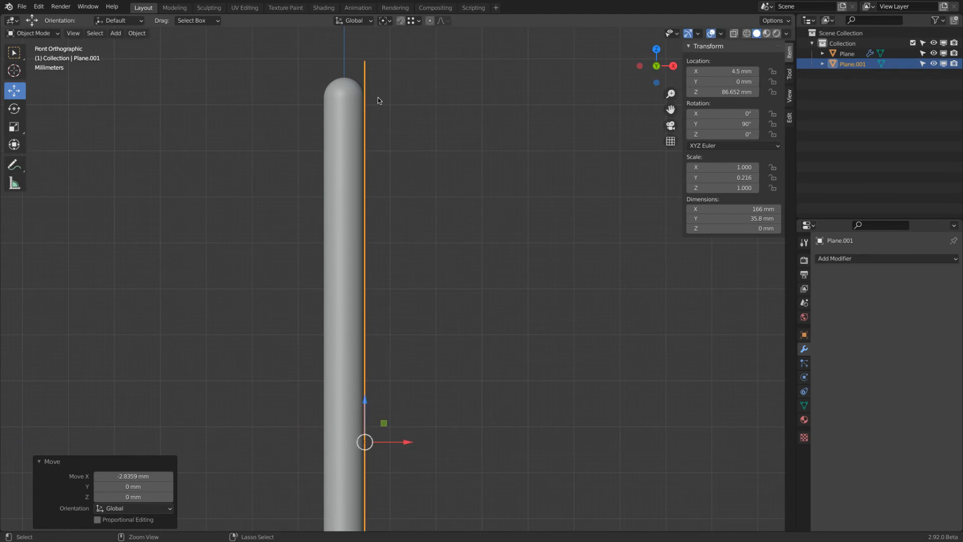
Inspect the body's profile in Edit Mode with the Screw display temporarily off, and reselect the plane in Object Mode.
click(359, 97)
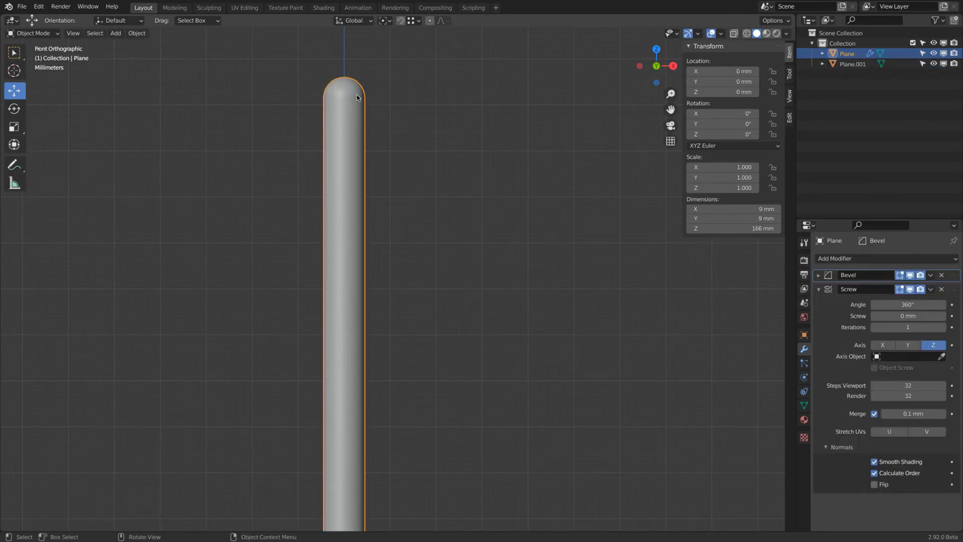
key(Tab)
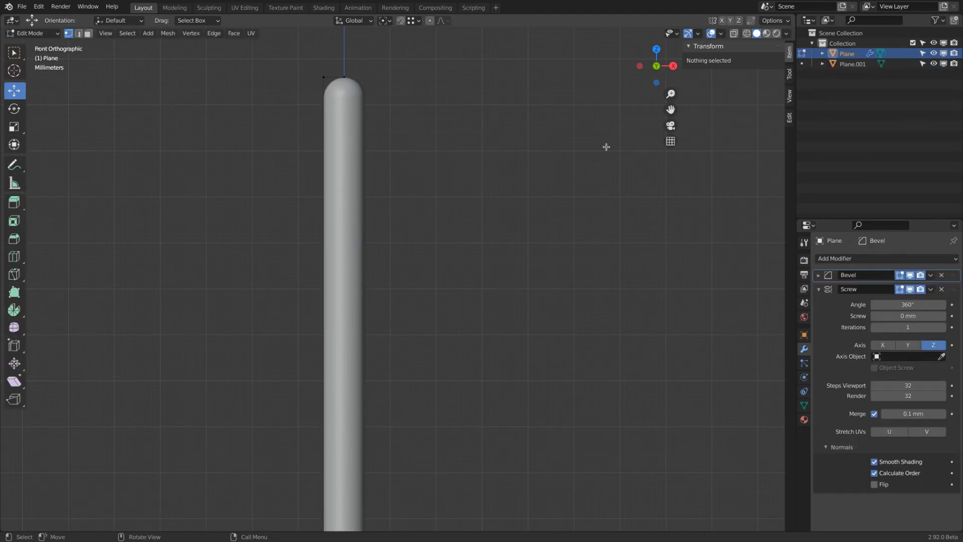
click(909, 288)
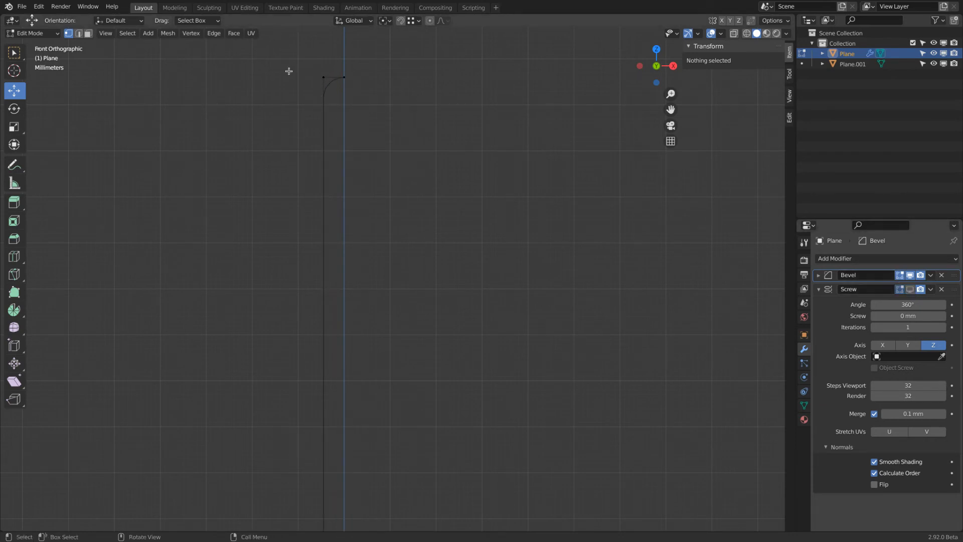
click(911, 290)
click(50, 34)
click(49, 44)
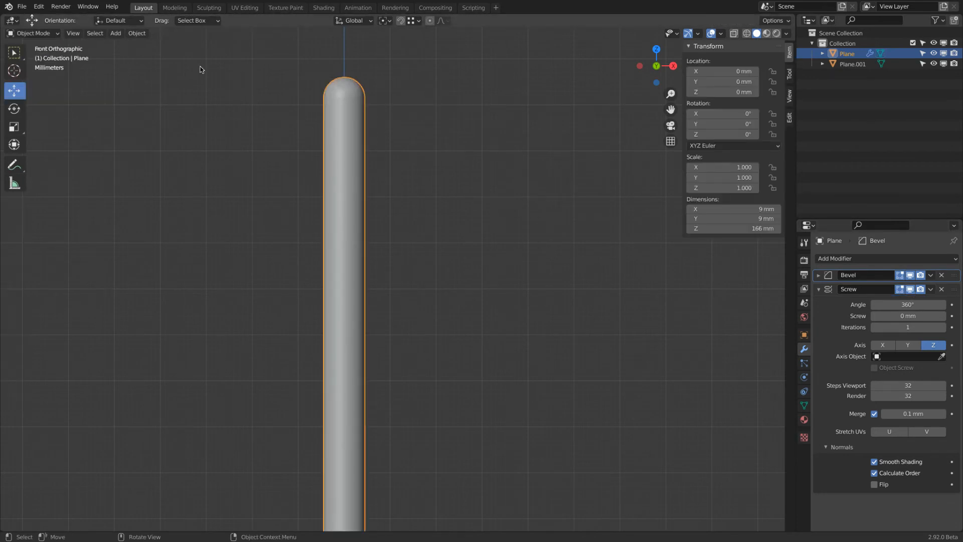
click(852, 64)
middle_drag(377, 129, 393, 156)
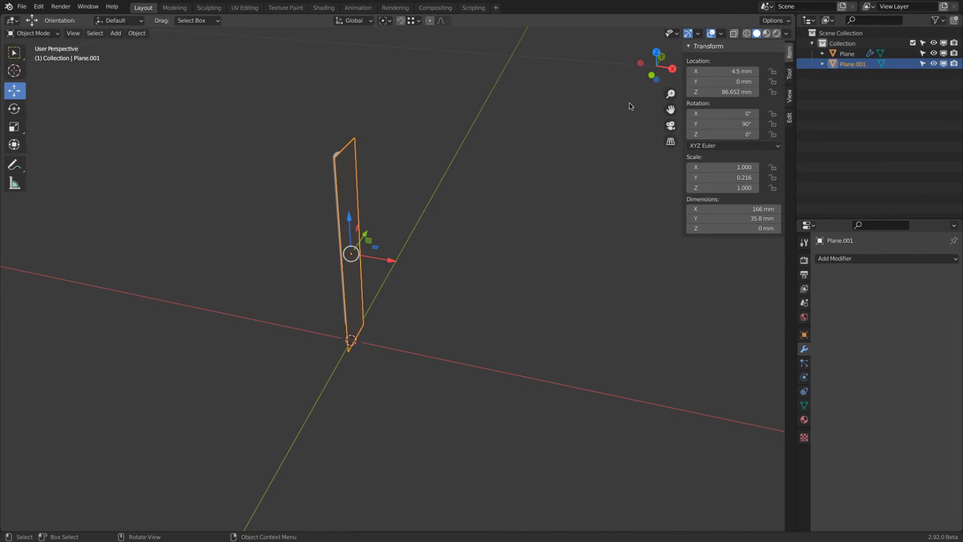
Try an X location of 4 mm for the plane and undo it.
click(714, 76)
text(4)
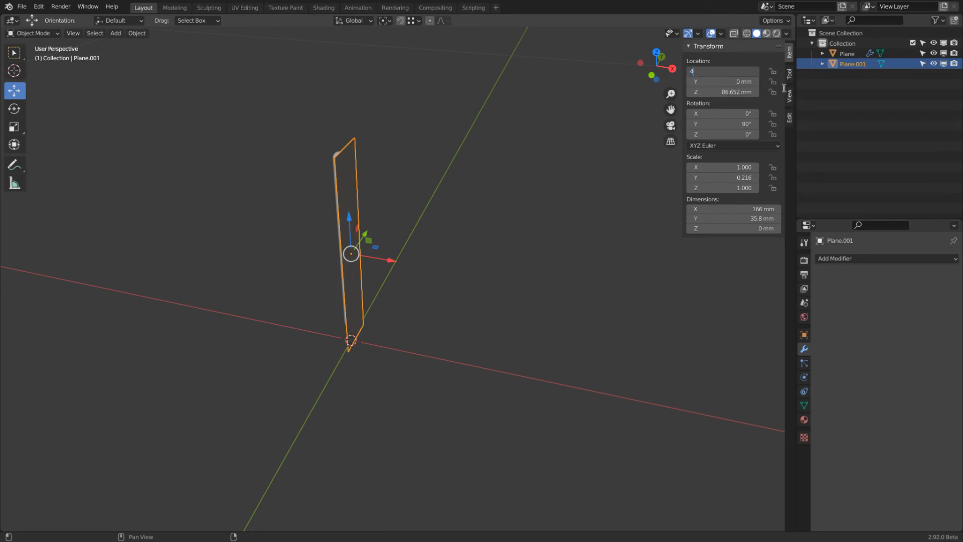
key(Return)
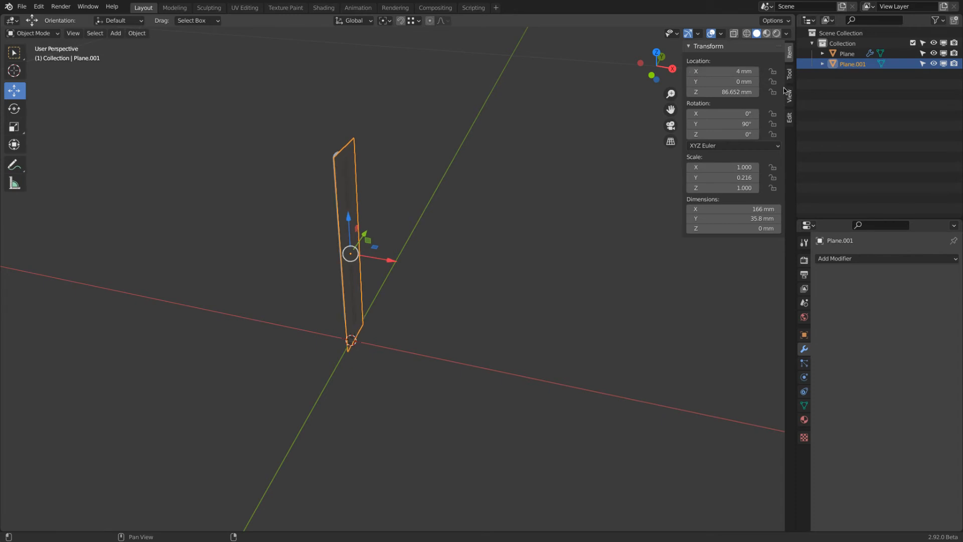
scroll(349, 175, up, 3)
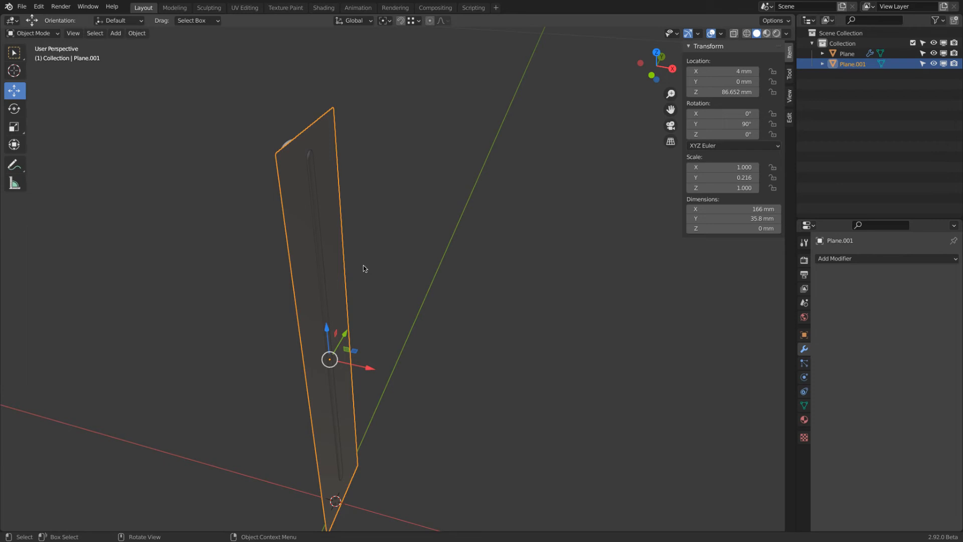
key(ctrl+z)
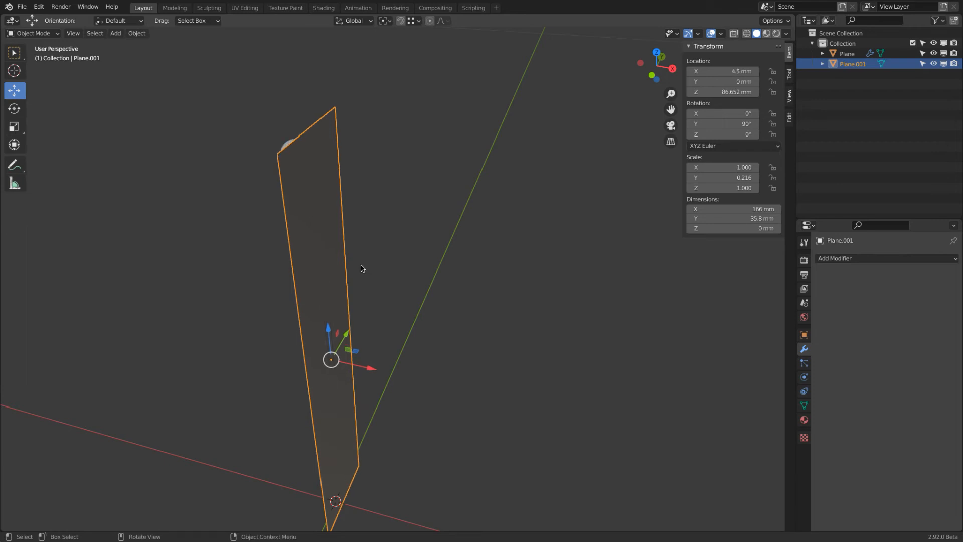
scroll(361, 269, up, 1)
scroll(387, 279, down, 2)
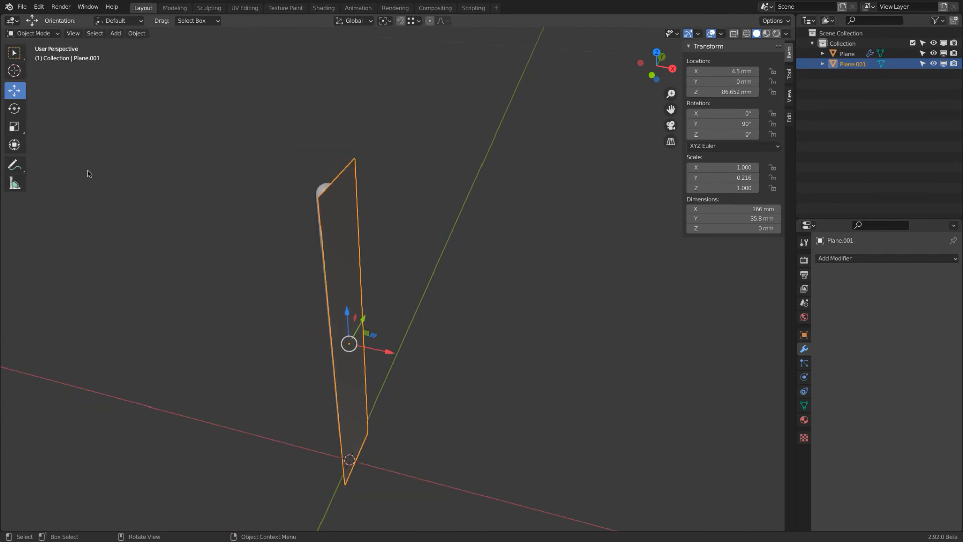
Move the plane by -0.5 mm along X into the revolved body.
drag(396, 357, 366, 350)
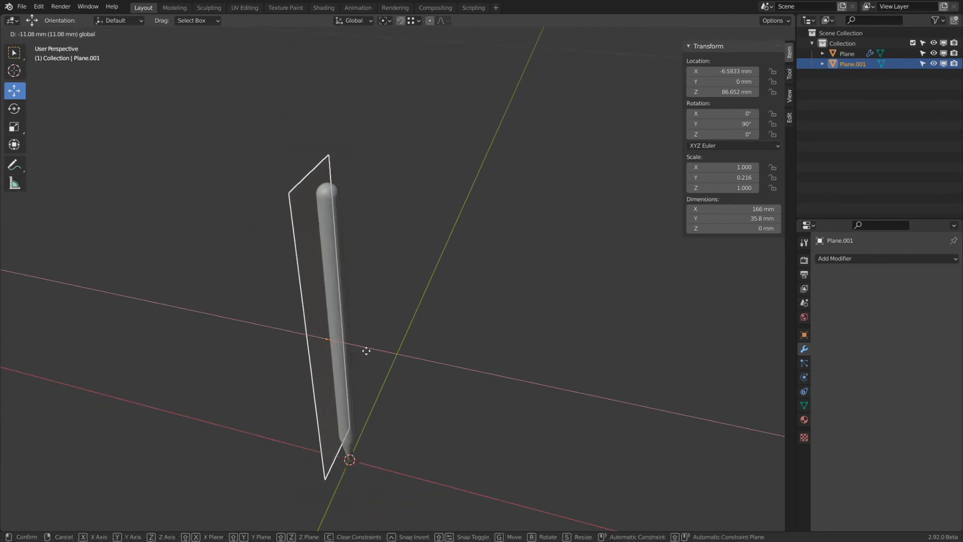
text(-0.5)
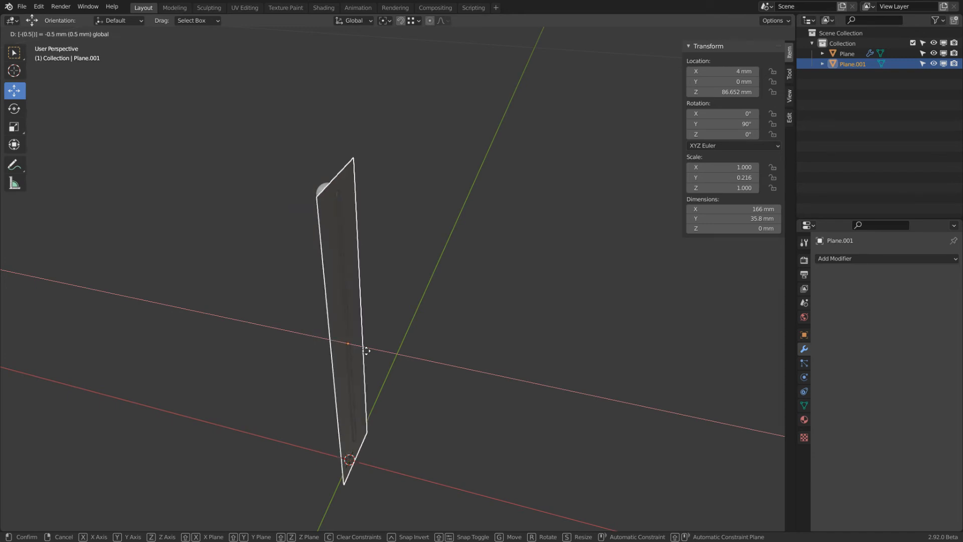
key(Return)
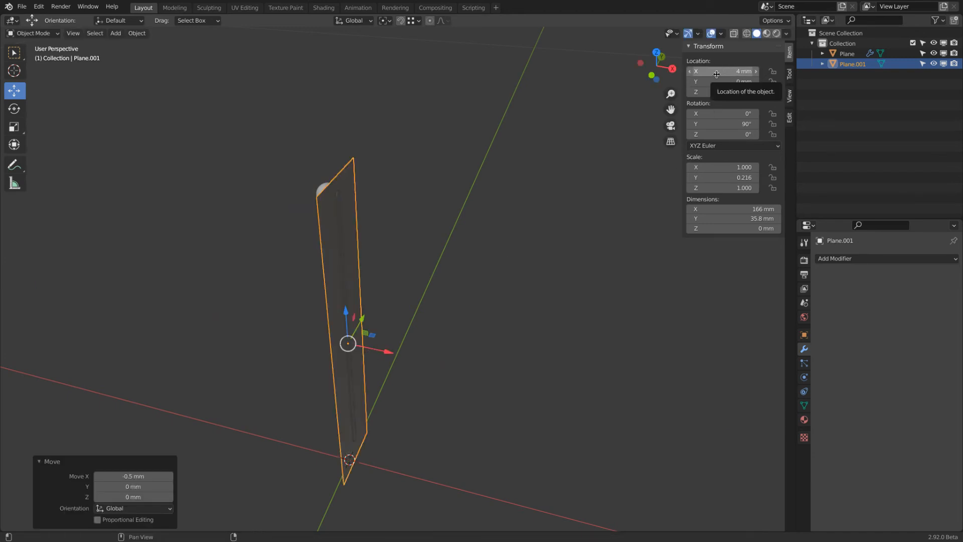
Scale the trim plane down to 0.921 in X and 0.103 in Y, and raise it about 3.56 mm along Z.
middle_drag(579, 209, 456, 215)
click(14, 126)
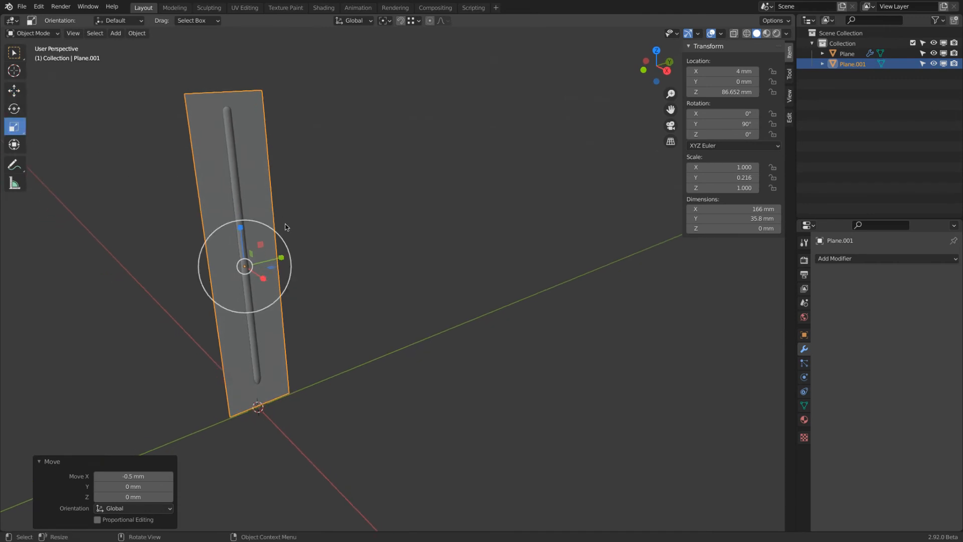
drag(281, 260, 253, 264)
drag(243, 230, 240, 217)
click(17, 91)
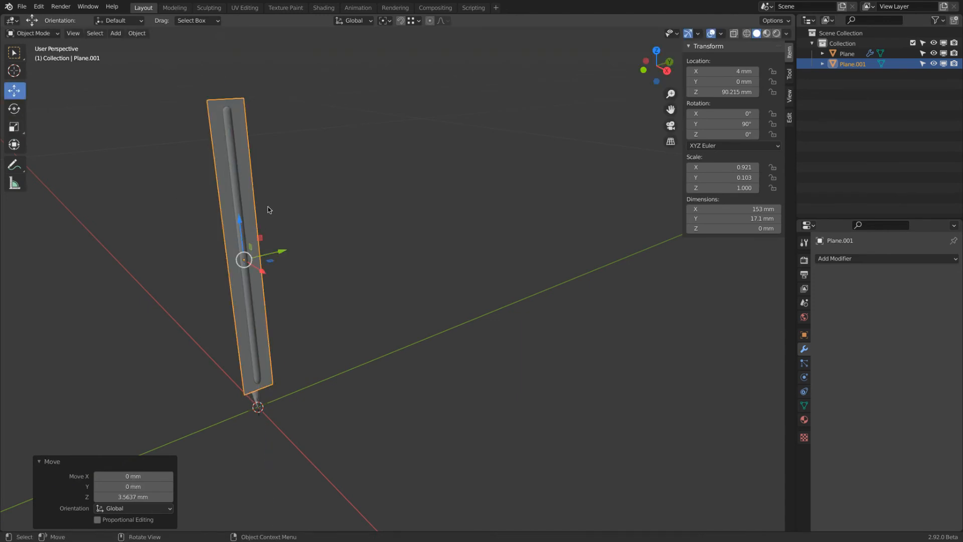
middle_drag(288, 200, 401, 195)
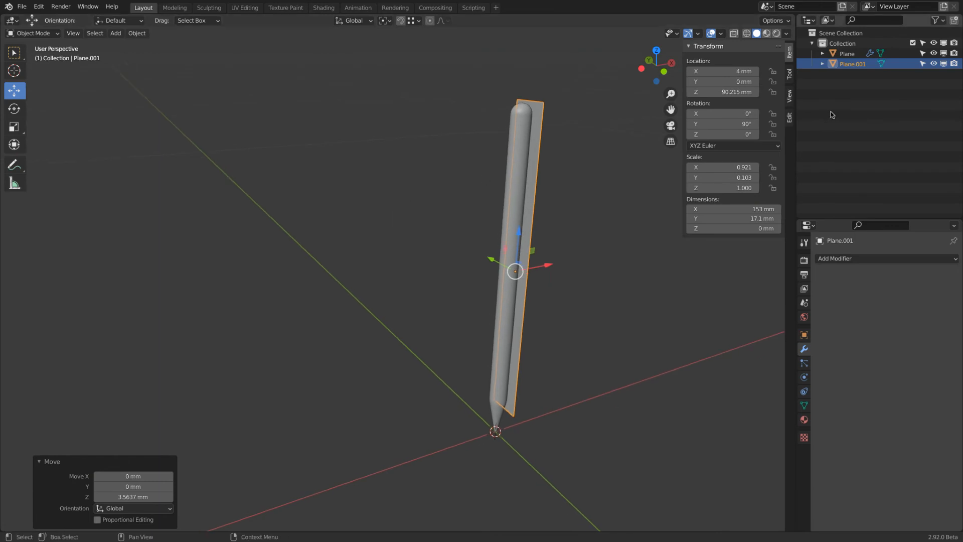
Rename the trimming plane "Pencil Flat Trim" and the revolved body "Pencil 2", and clear the selection.
double_click(853, 64)
text(Pencil Trim)
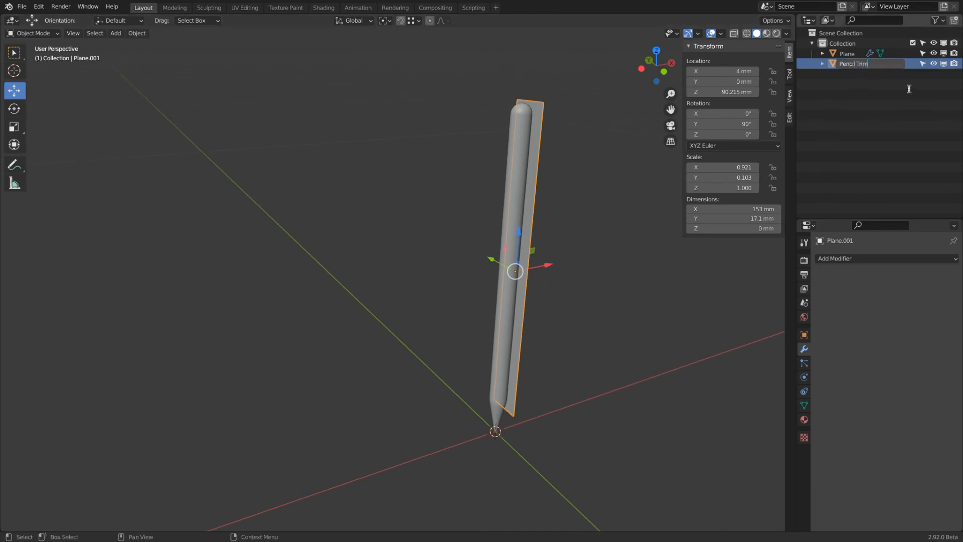
text(Flat)
key(Return)
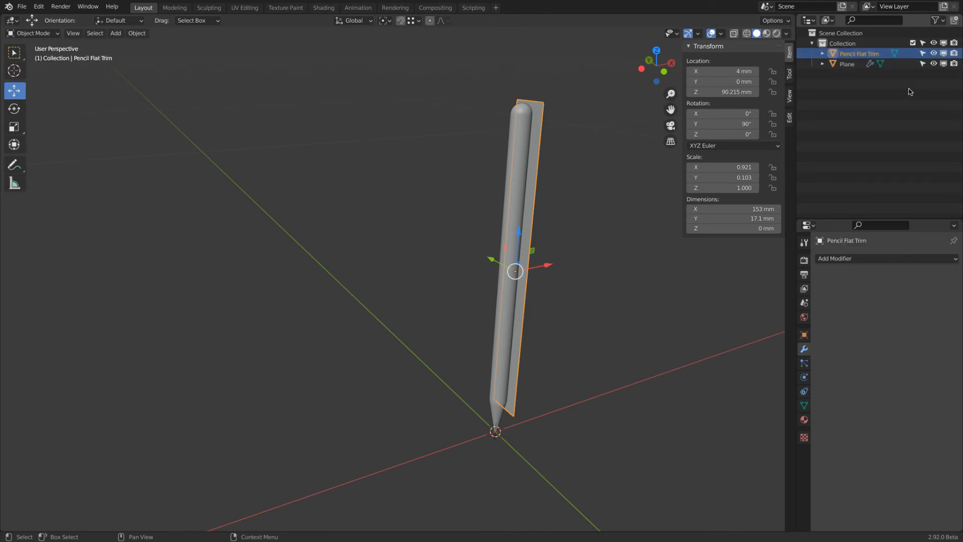
double_click(854, 63)
text(Pencil 2)
key(Return)
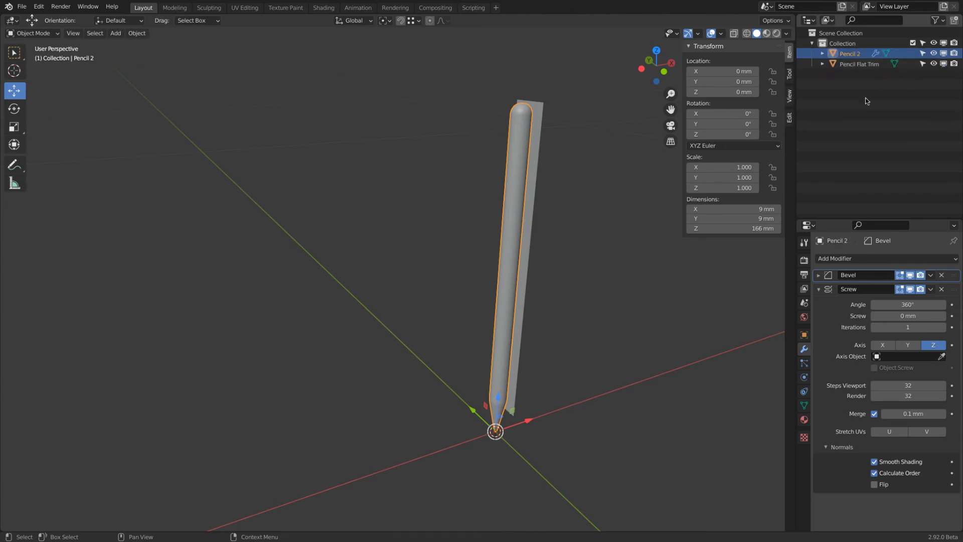
click(865, 98)
shift+middle_drag(606, 231, 553, 229)
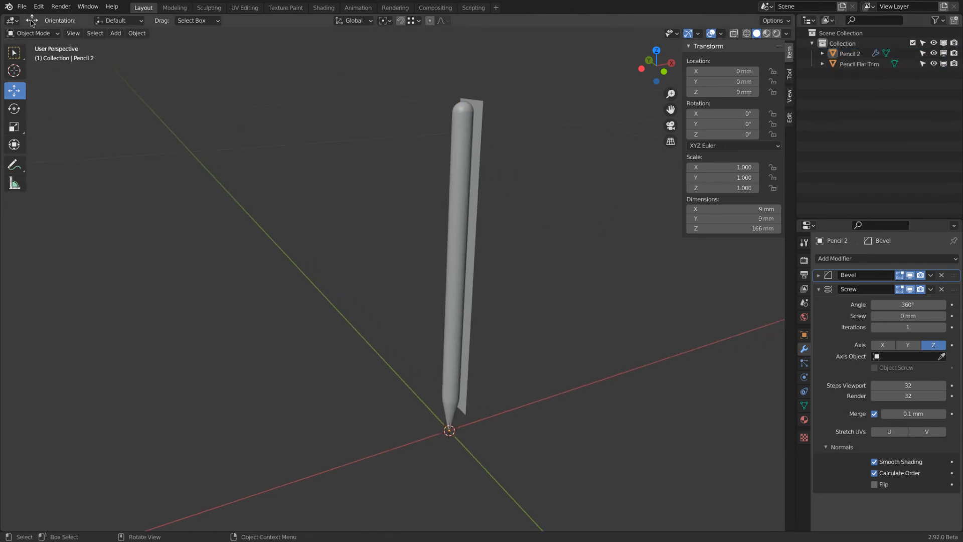
Save the file as "Apple Pencil 2 Lecture" in the Pencil 2 folder.
key(super+s)
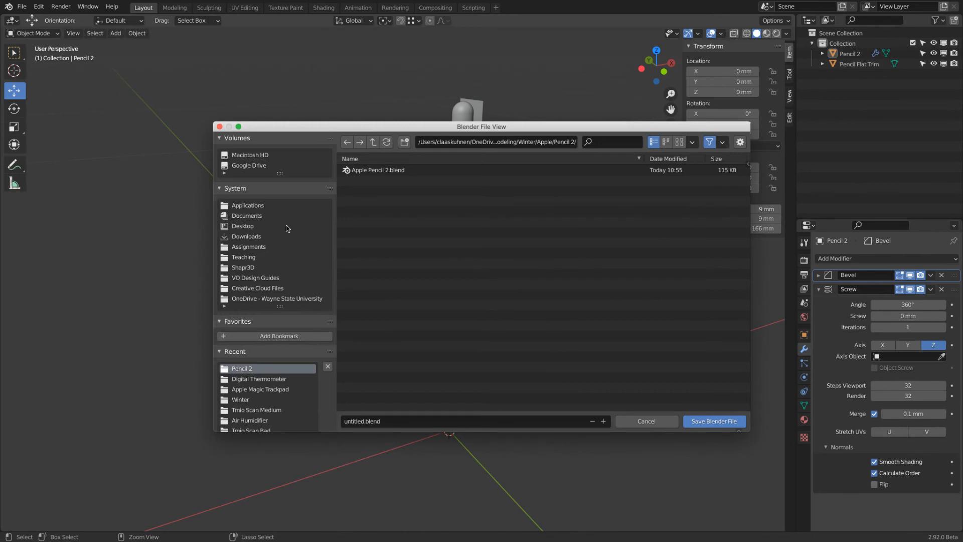
click(408, 422)
text(Apple Pen)
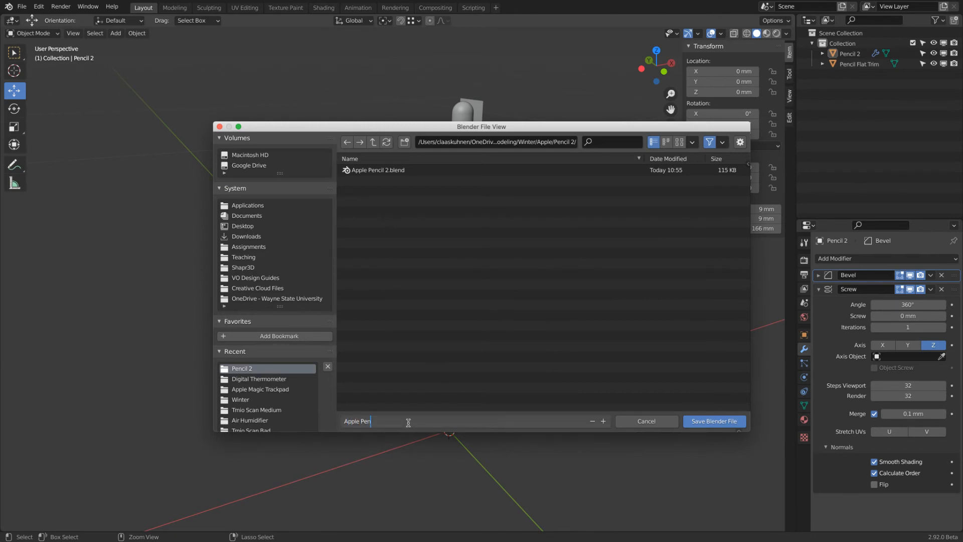
text(cil 2 Lecture)
key(Return)
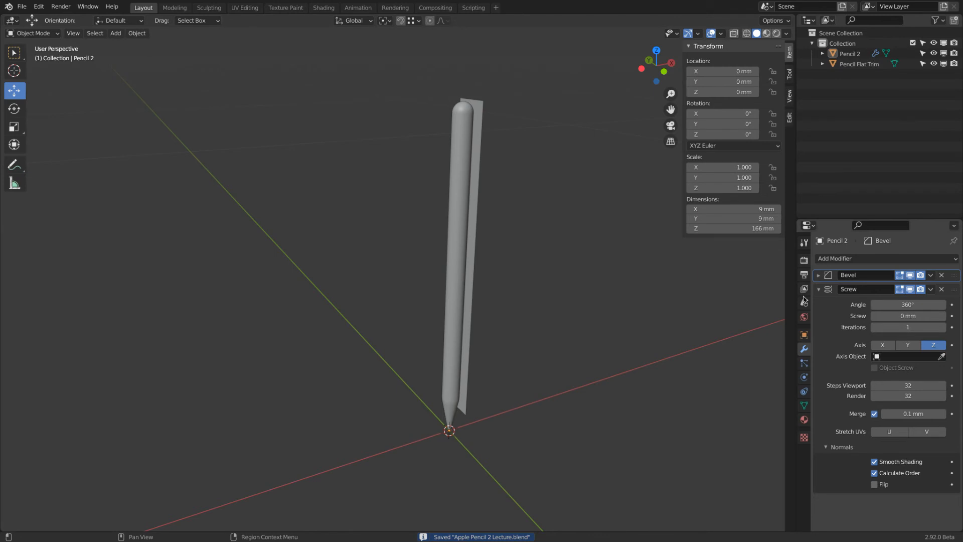
Add a Boolean Difference modifier to Pencil 2 with Pencil Flat Trim as the cutting object.
click(817, 289)
click(853, 259)
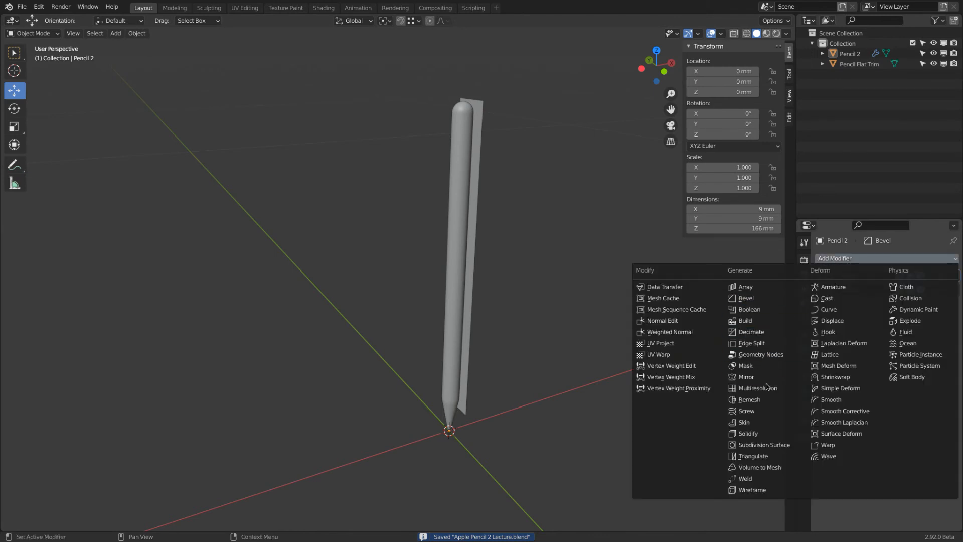
click(764, 310)
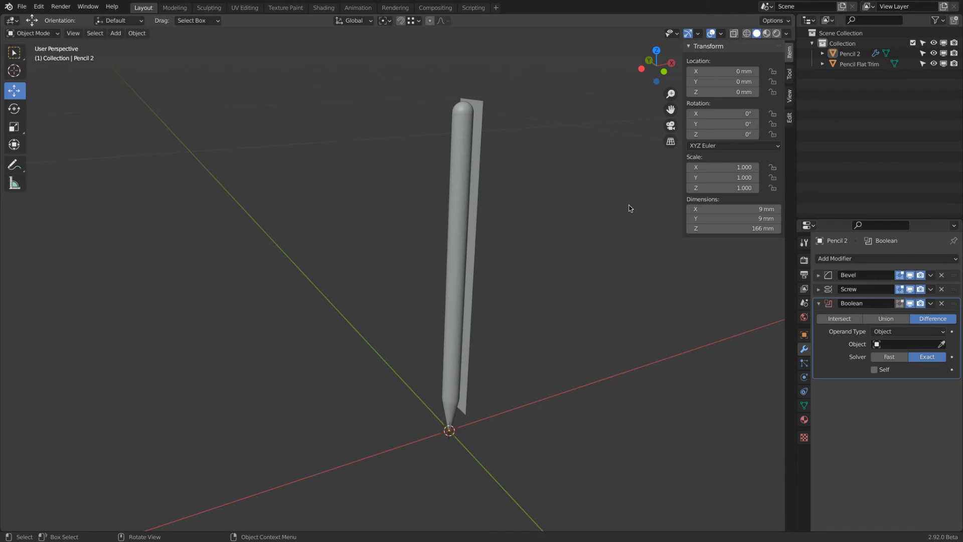
click(852, 53)
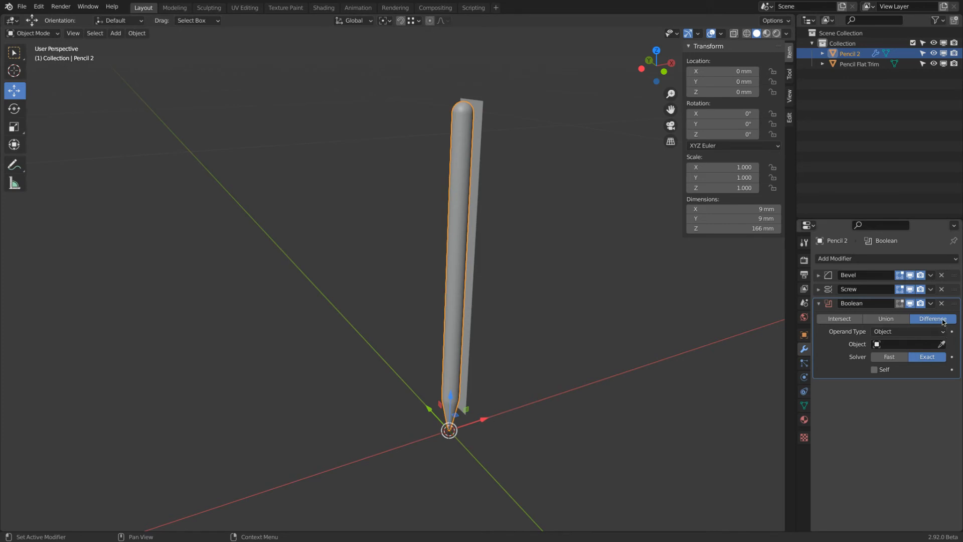
click(942, 344)
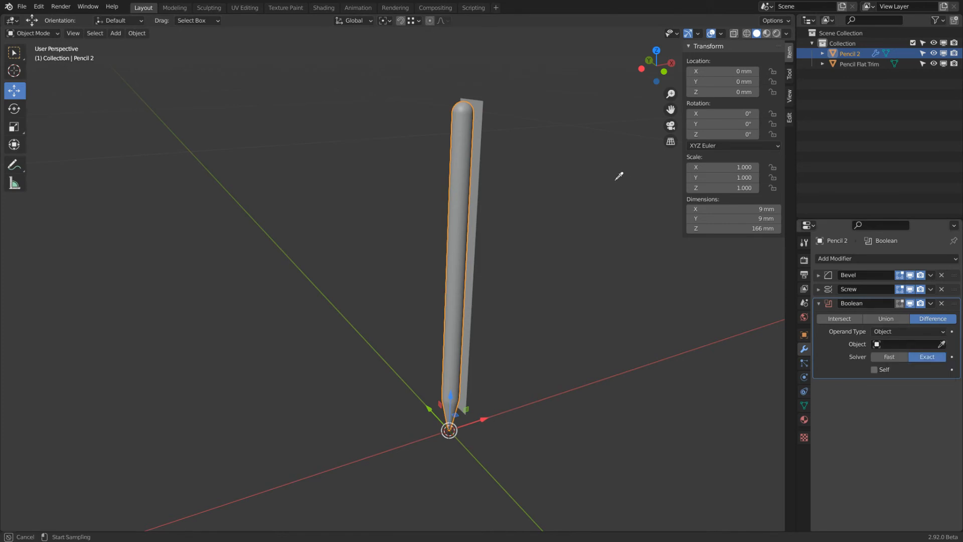
click(485, 98)
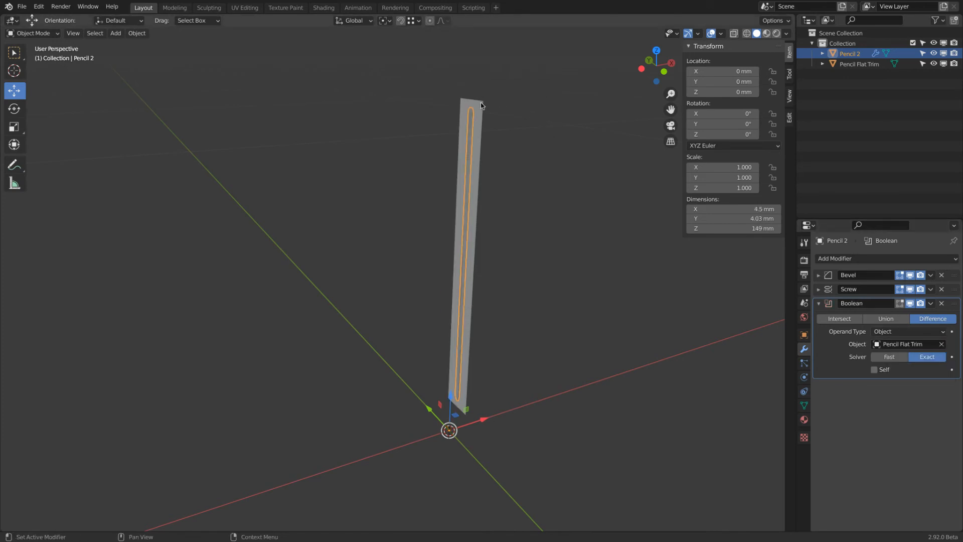
Turn on the Face Orientation overlay and examine which way the plane's and cut body's faces point.
mouse_move(520, 157)
middle_down()
mouse_move(473, 147)
mouse_move(387, 154)
middle_up()
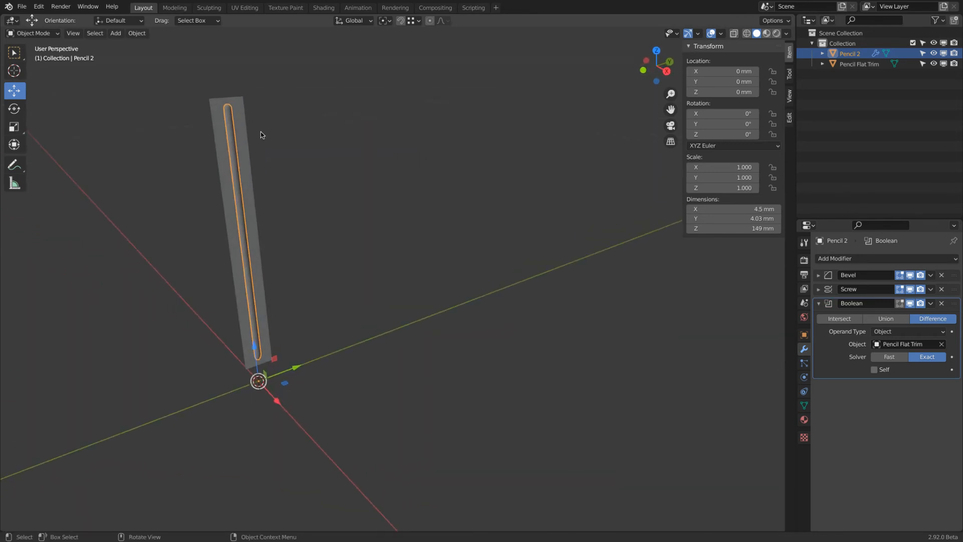
mouse_move(260, 134)
middle_down()
mouse_move(269, 133)
mouse_move(267, 145)
middle_up()
click(721, 33)
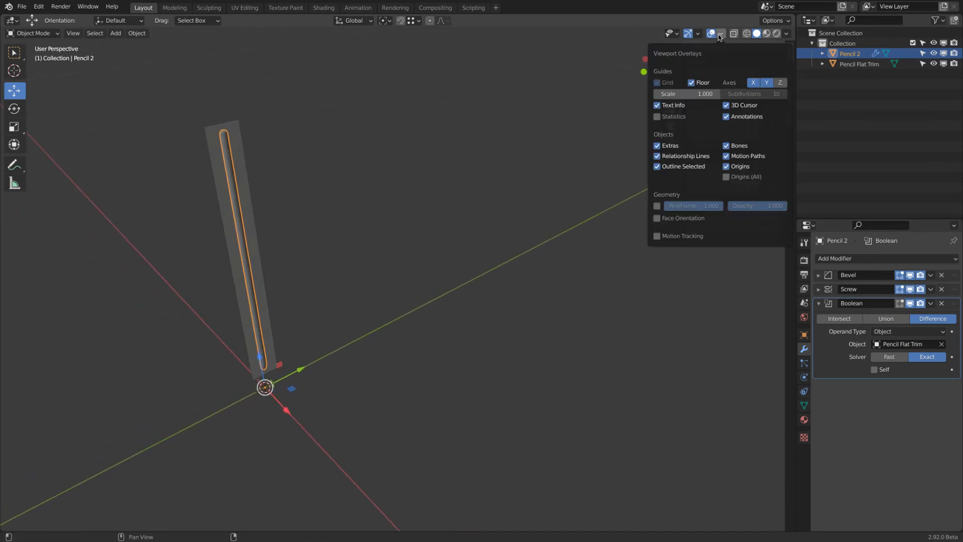
click(663, 220)
mouse_move(370, 209)
middle_down()
mouse_move(491, 200)
mouse_move(339, 200)
mouse_move(491, 202)
middle_up()
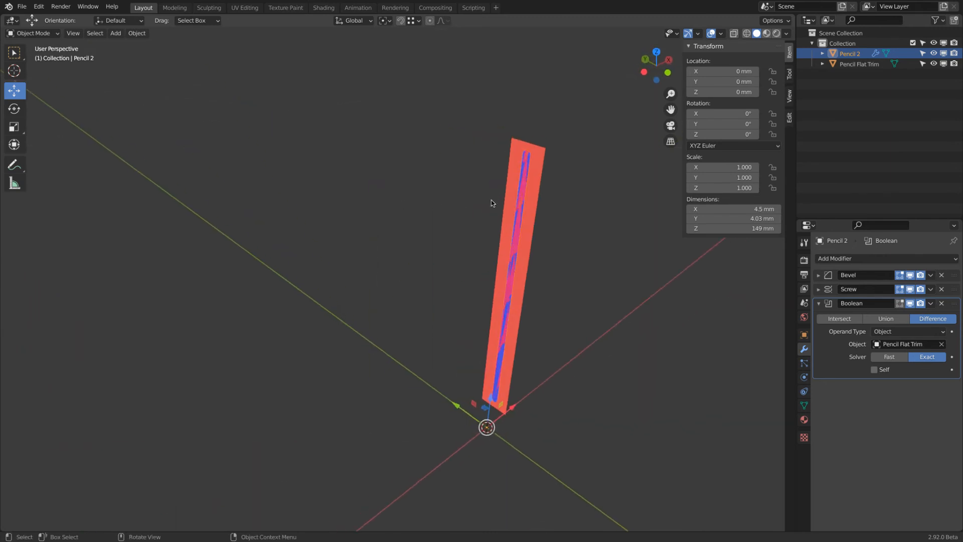
Flip the normals of the Pencil Flat Trim plane in Edit Mode.
click(542, 153)
click(32, 33)
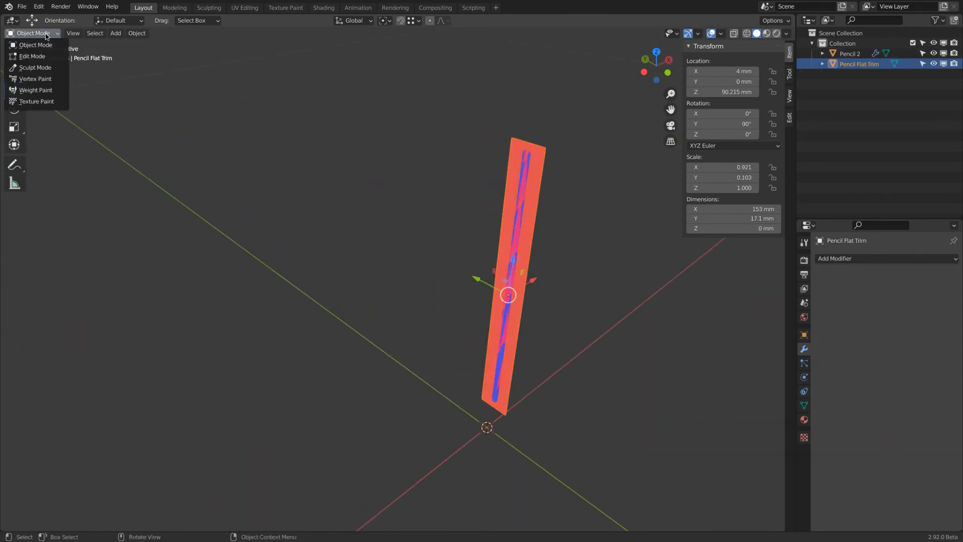
click(49, 53)
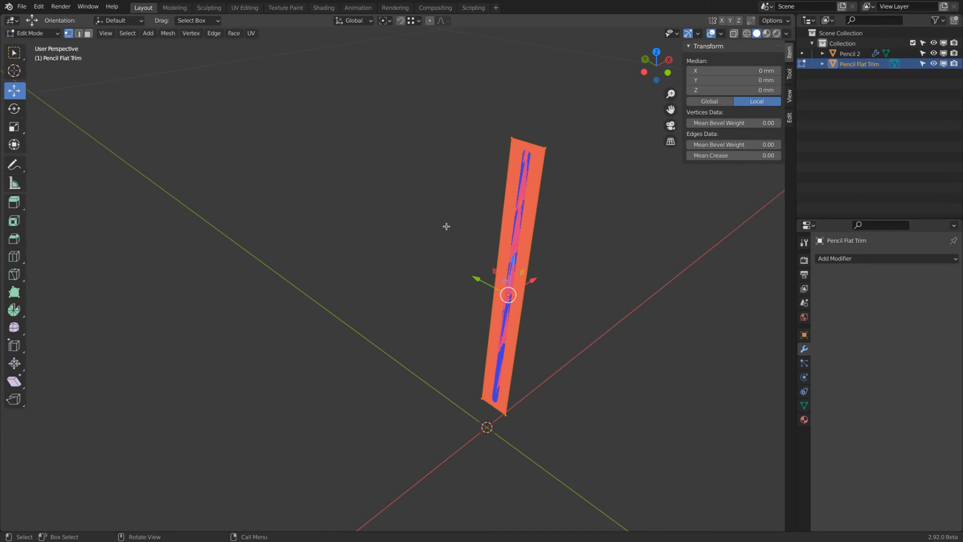
key(alt+a)
key(shift+a)
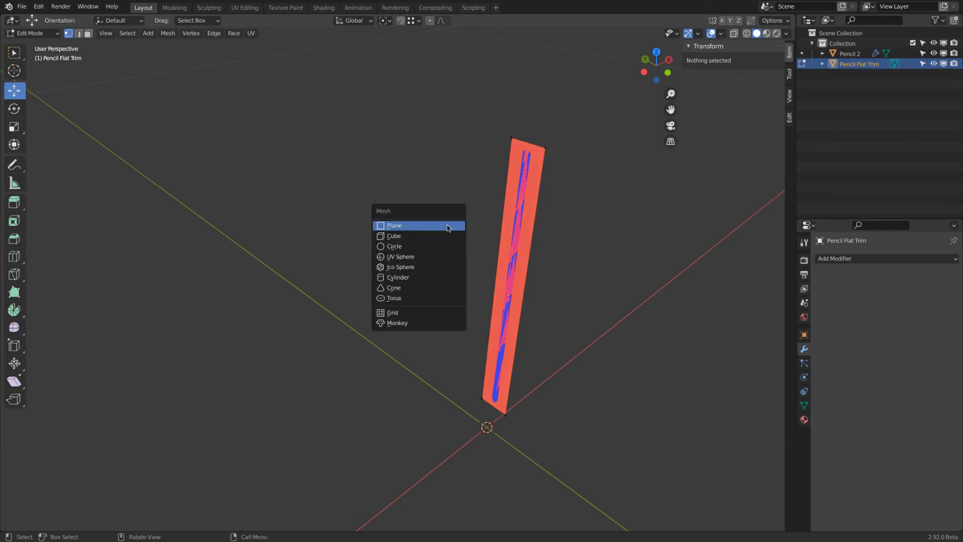
click(448, 227)
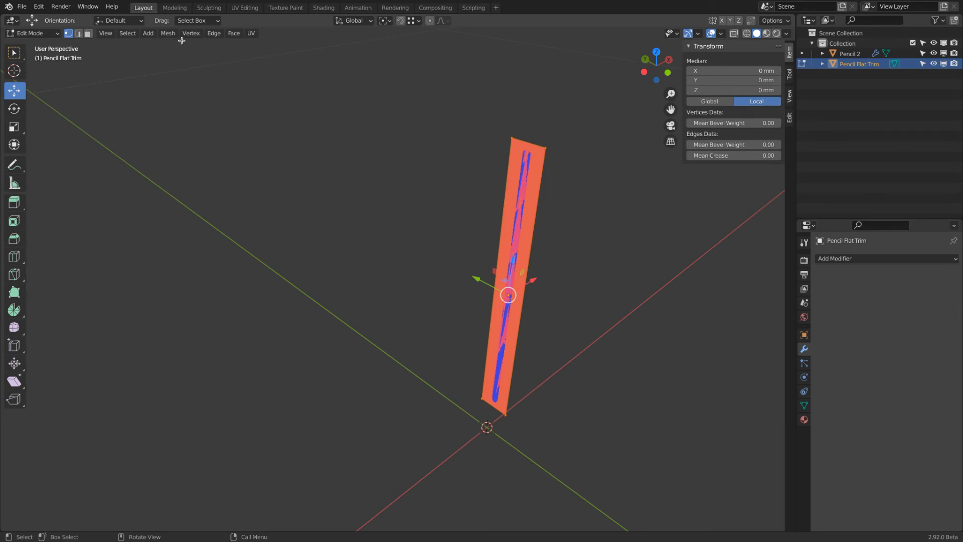
click(167, 33)
mouse_move(179, 203)
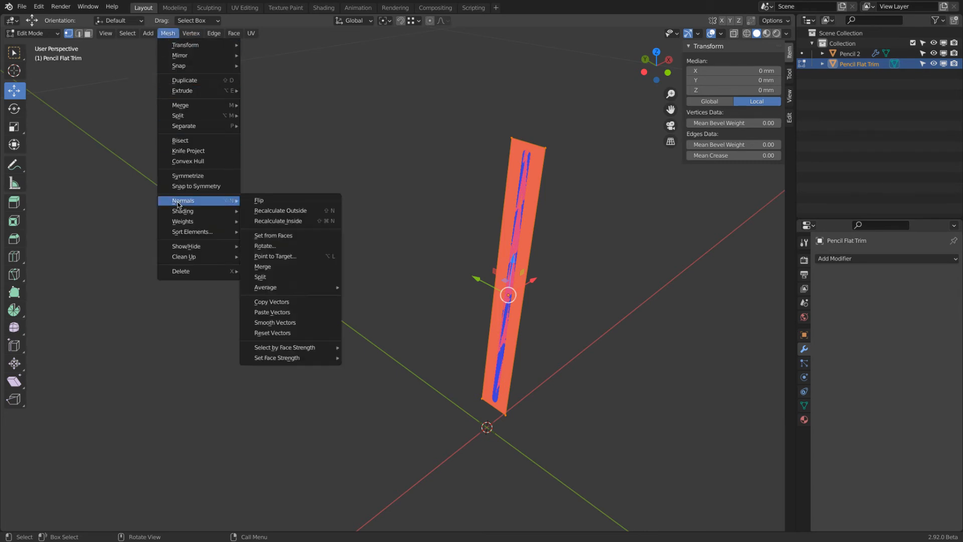
click(328, 202)
mouse_move(328, 202)
middle_down()
mouse_move(391, 190)
mouse_move(306, 193)
mouse_move(257, 168)
middle_up()
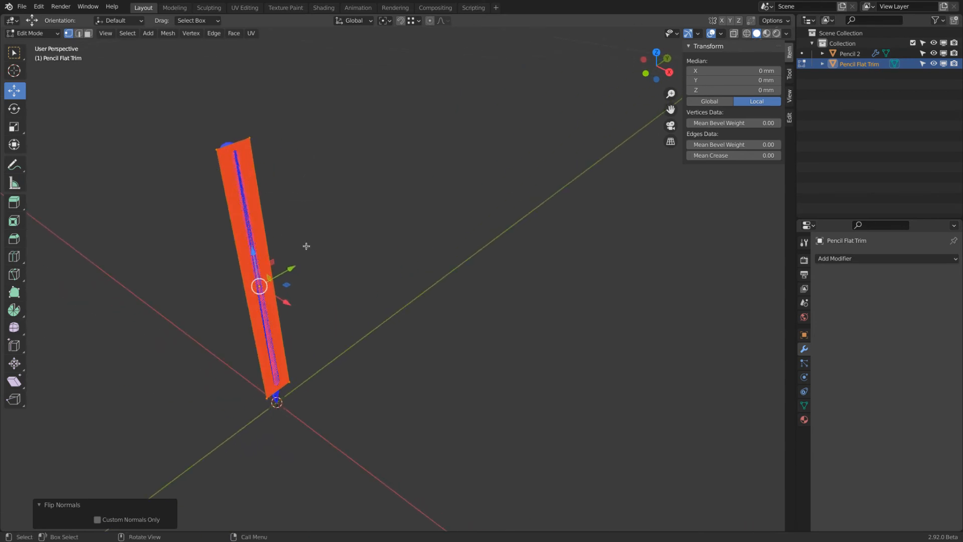
Return to Object Mode and turn off the Face Orientation overlay.
click(37, 39)
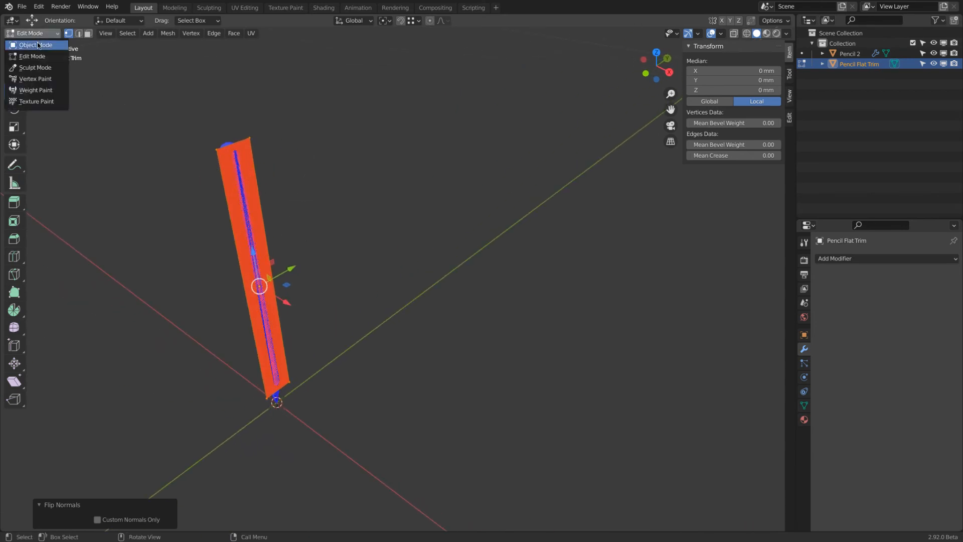
click(34, 40)
click(723, 33)
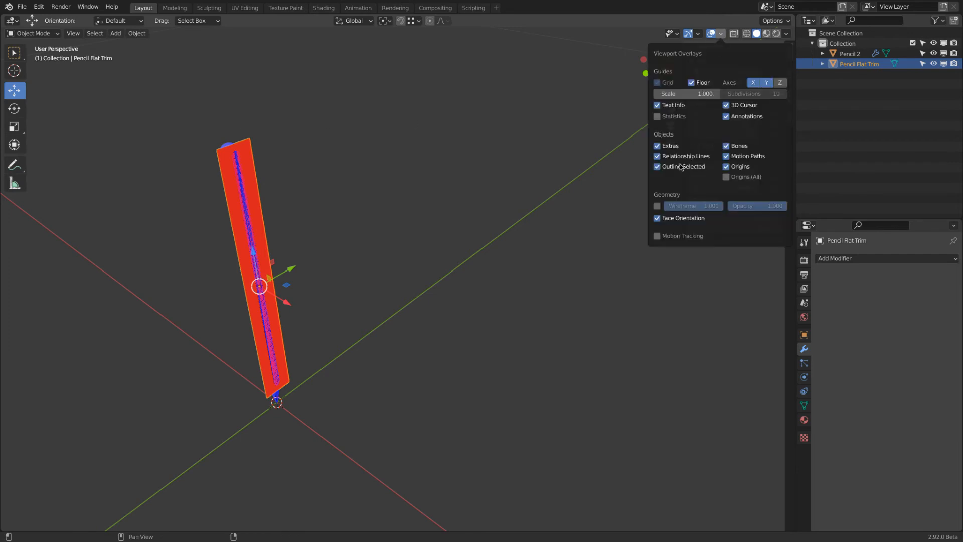
click(655, 219)
middle_drag(361, 200, 405, 192)
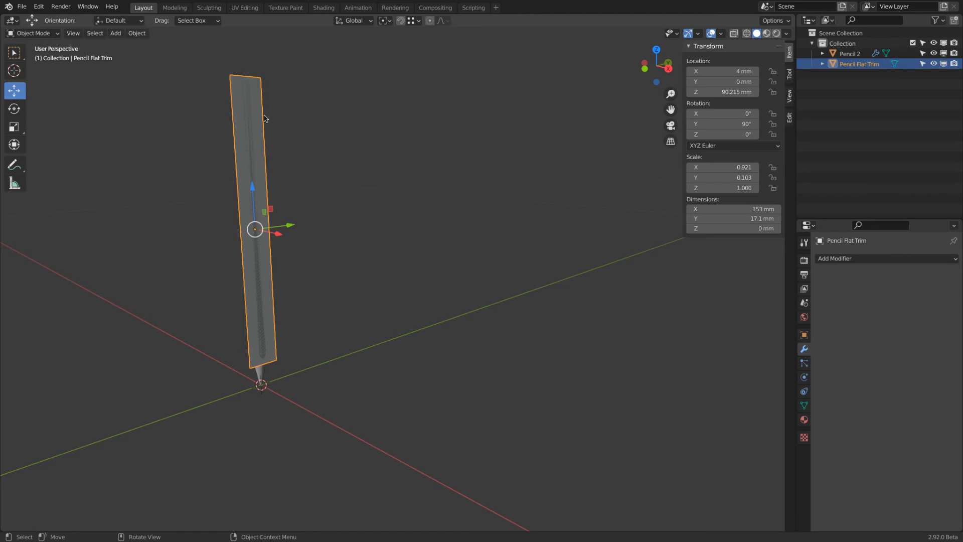
Set the Pencil Flat Trim plane's viewport display to Wire.
click(803, 335)
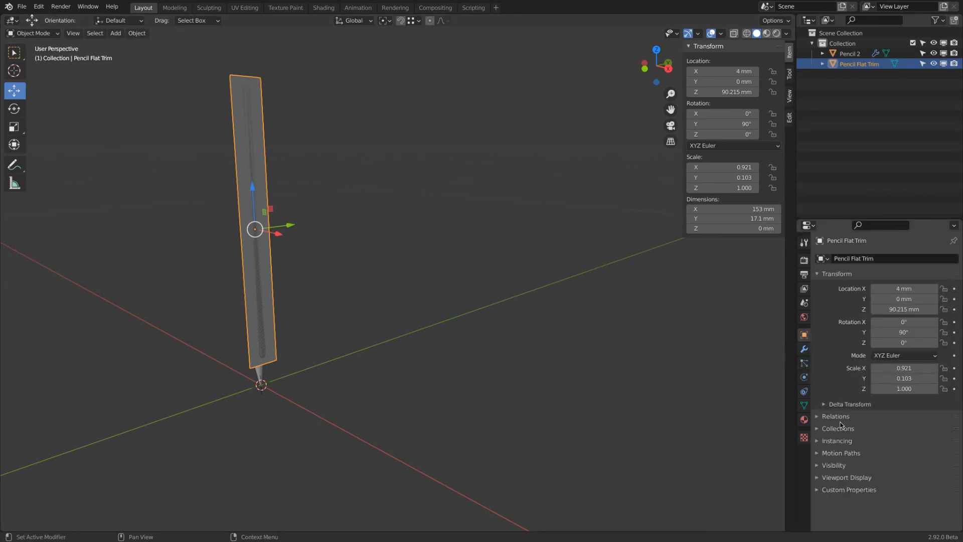
click(818, 477)
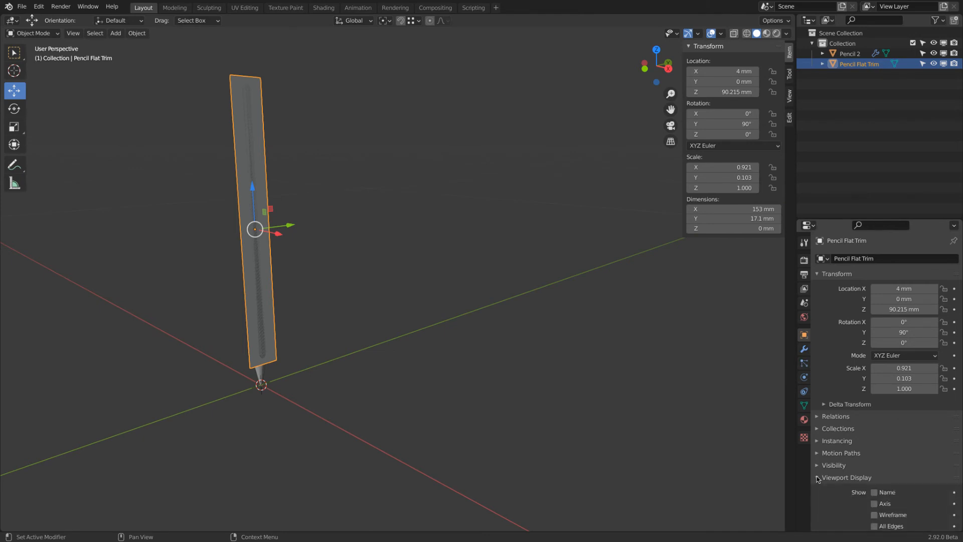
scroll(817, 479, down, 4)
click(896, 497)
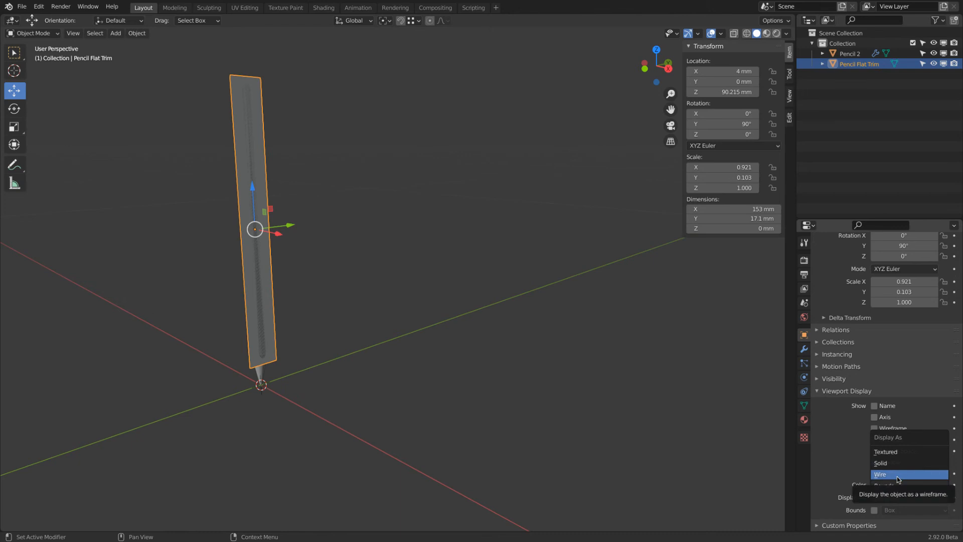
click(897, 474)
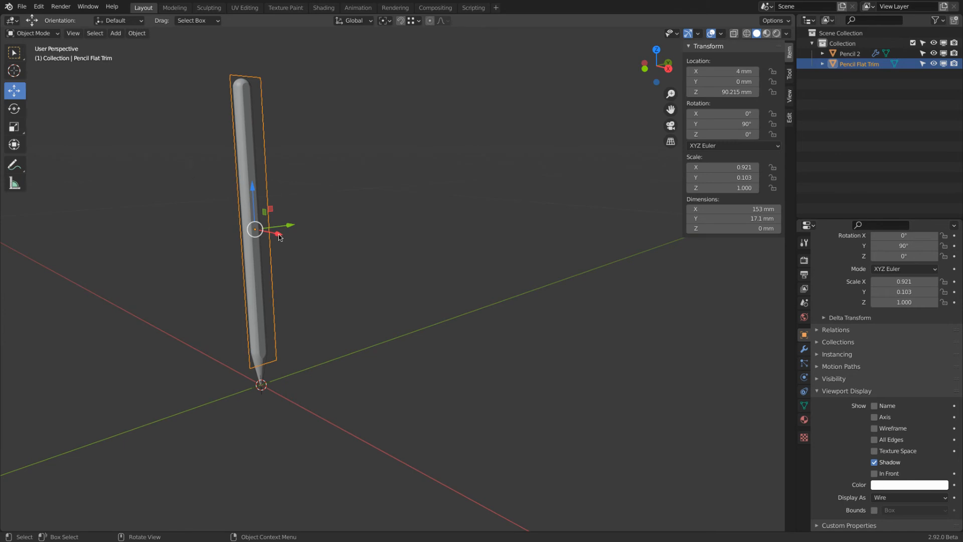
Try sliding the trim plane along X to preview the depth of the flat cut, and cancel the move.
key(g)
key(x)
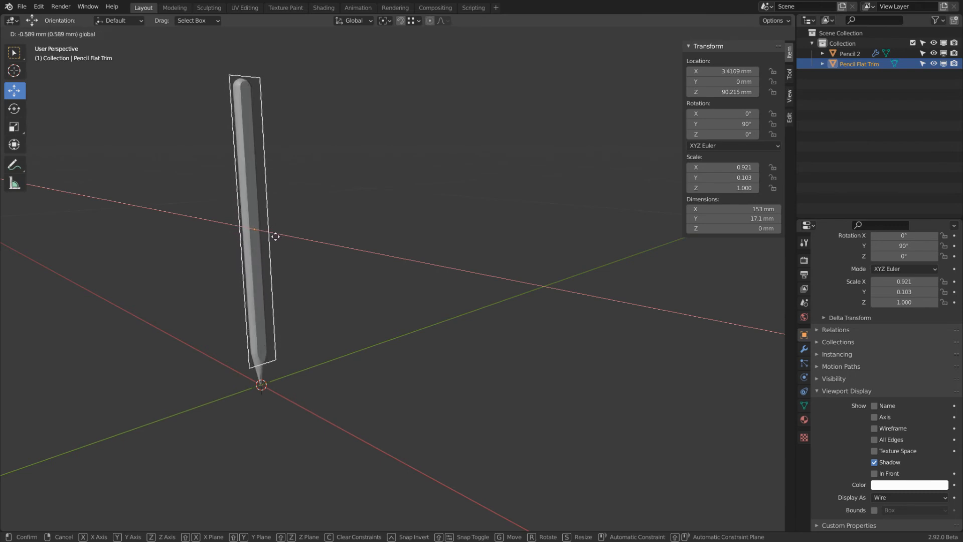
key(Escape)
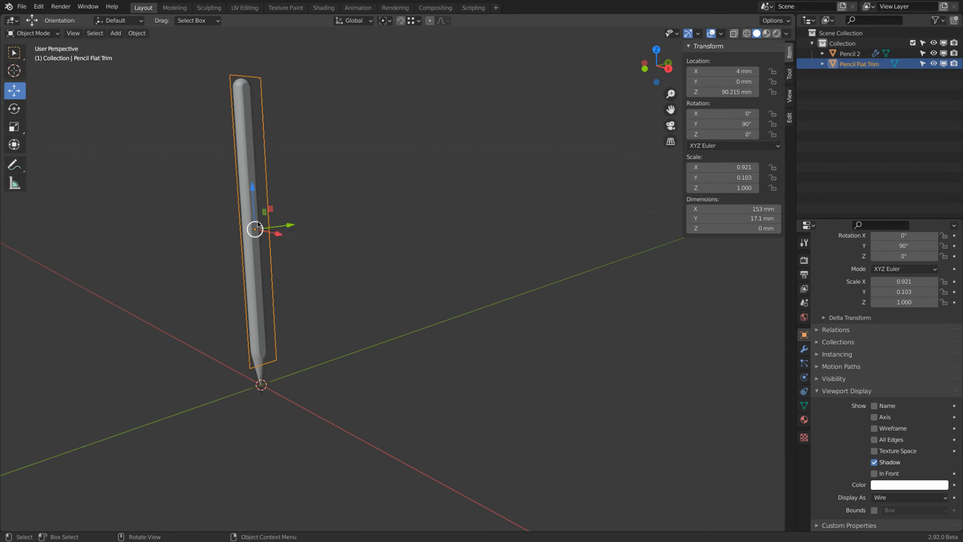
Hide the Pencil Flat Trim plane and show the pencil in right orthographic view.
click(933, 64)
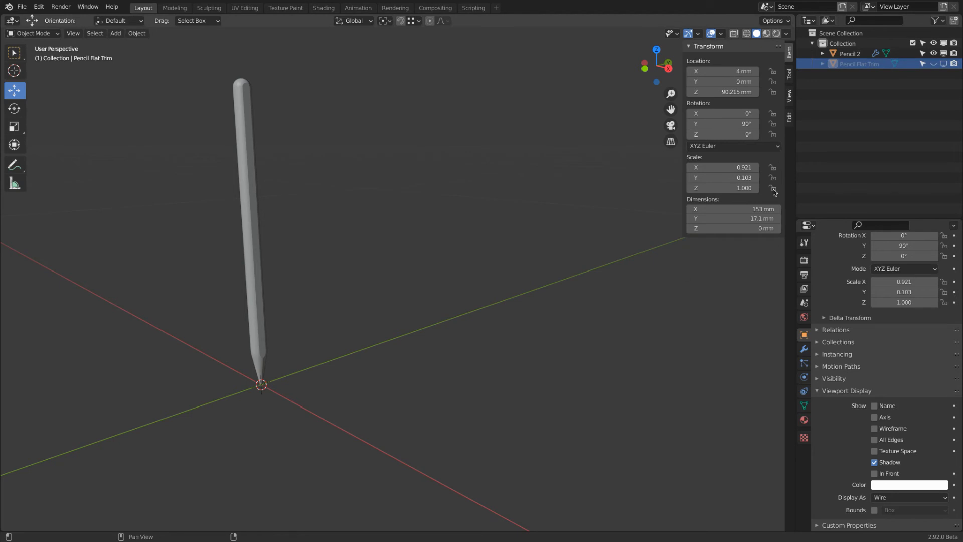
click(668, 70)
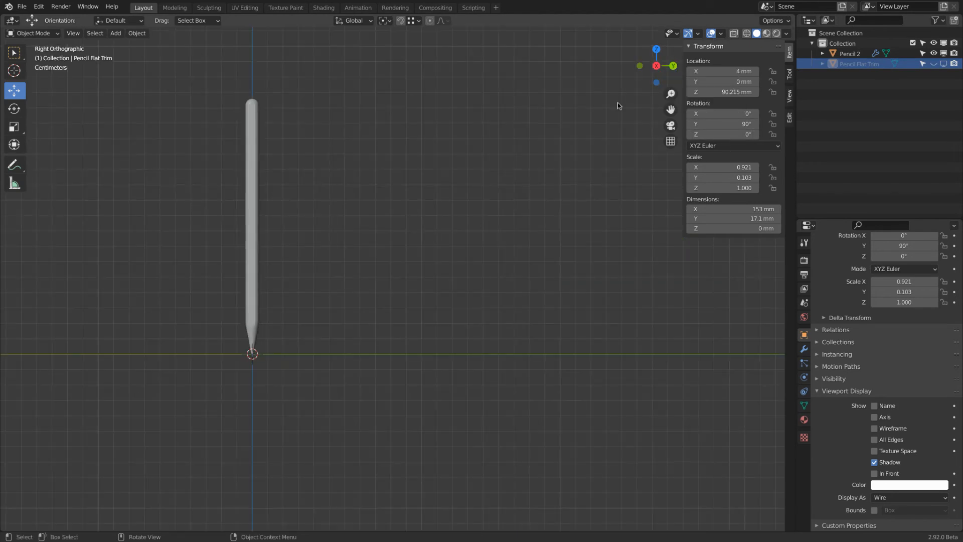
Add a mesh plane at the pencil tip and set its size to 10 mm.
scroll(236, 354, up, 8)
scroll(315, 307, up, 2)
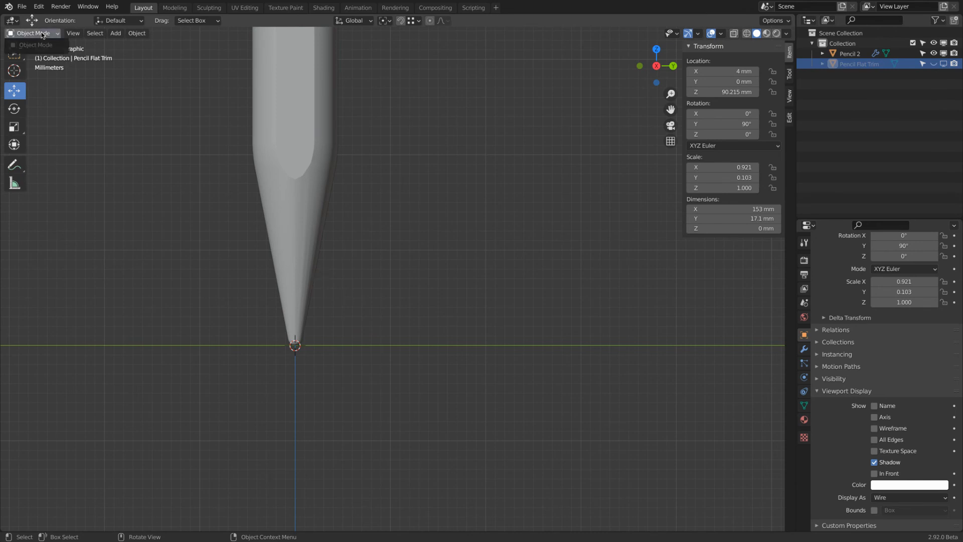
click(95, 33)
mouse_move(120, 34)
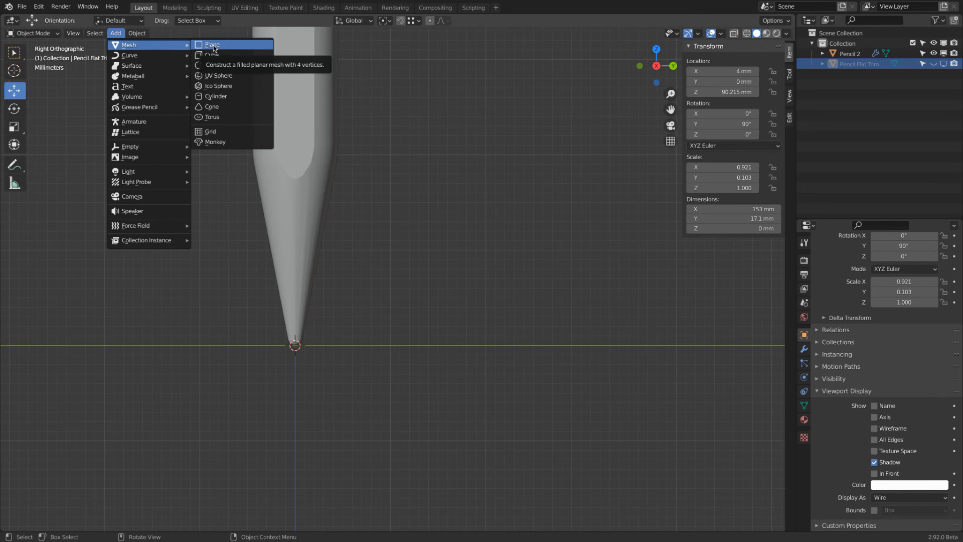
click(213, 45)
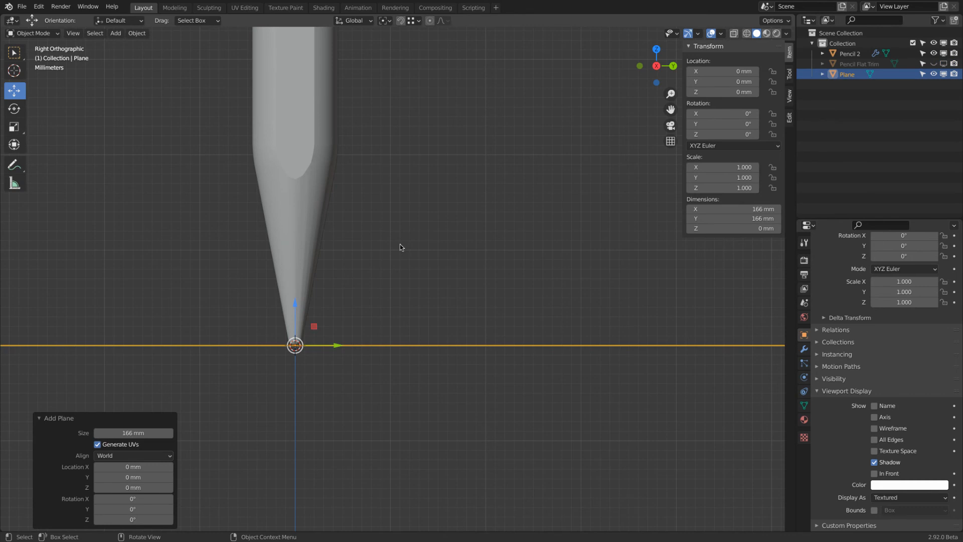
scroll(385, 236, down, 1)
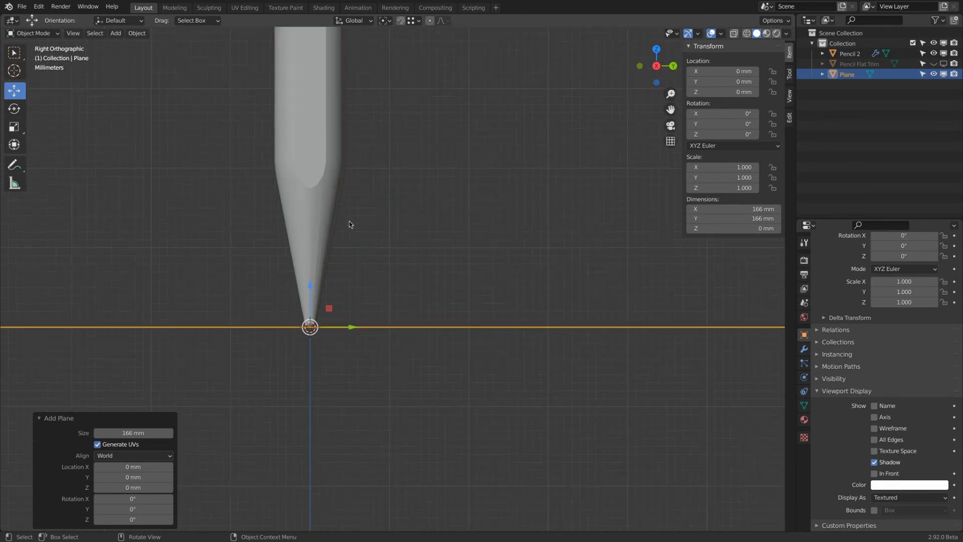
click(133, 431)
text(1)
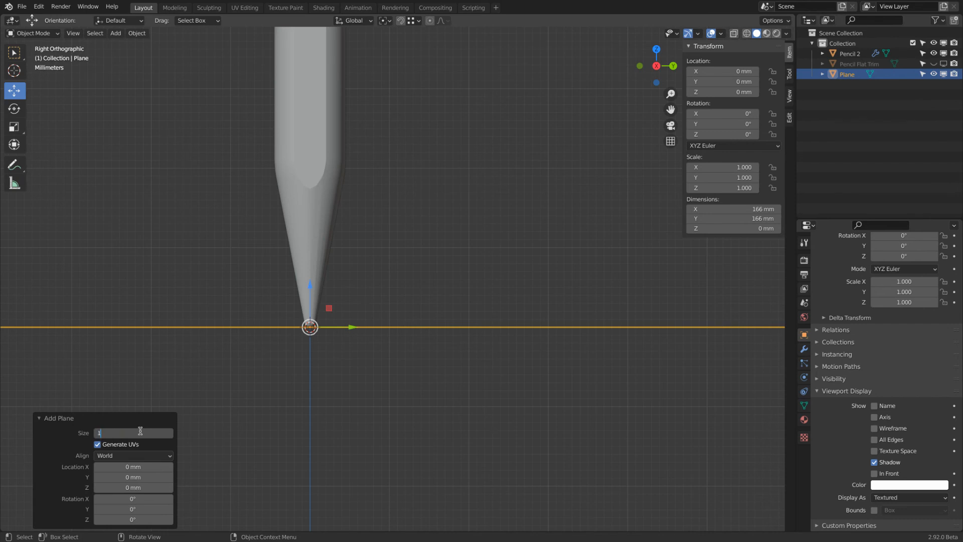
text(0)
key(Return)
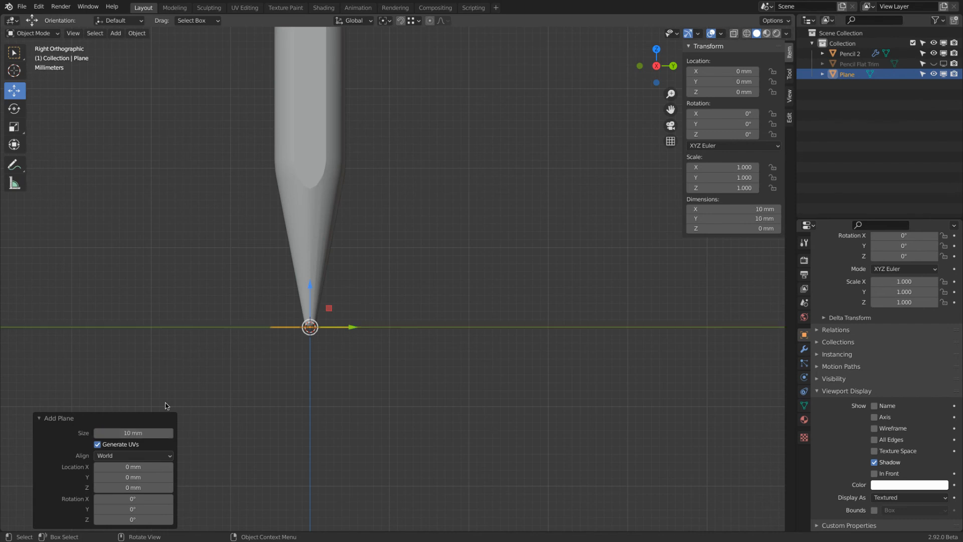
Enter Edit Mode on the new plane and subdivide it with one cut.
mouse_move(265, 277)
middle_down()
mouse_move(237, 232)
mouse_move(284, 212)
middle_up()
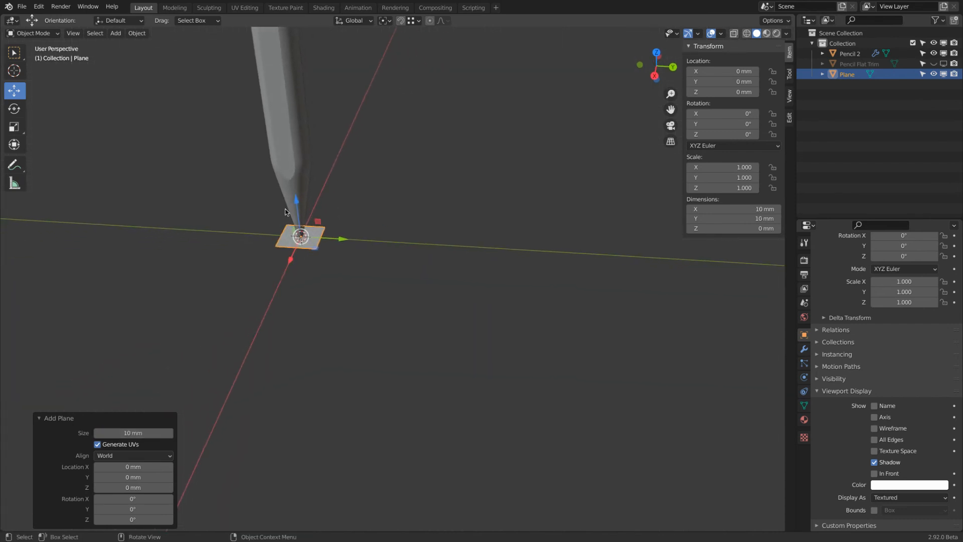
scroll(283, 212, up, 3)
click(33, 33)
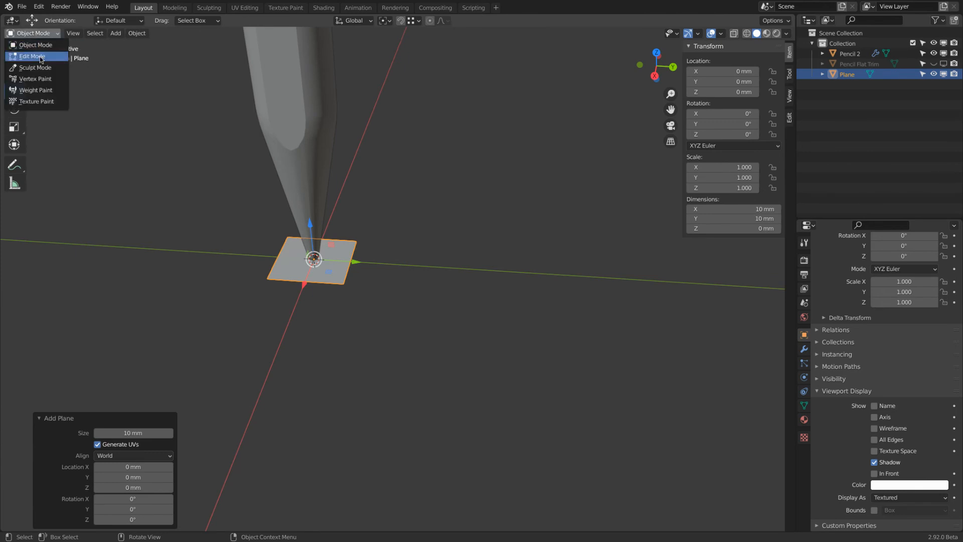
click(40, 57)
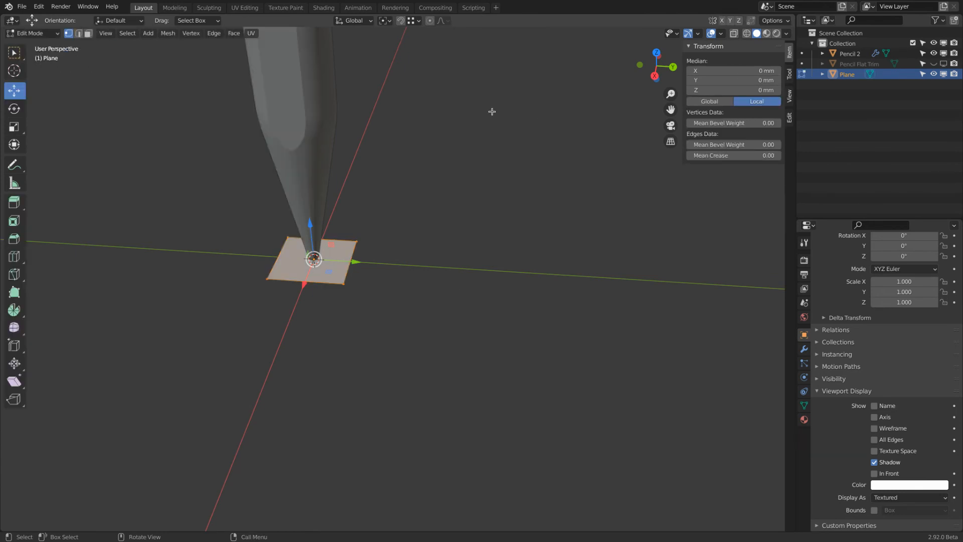
right_click(340, 276)
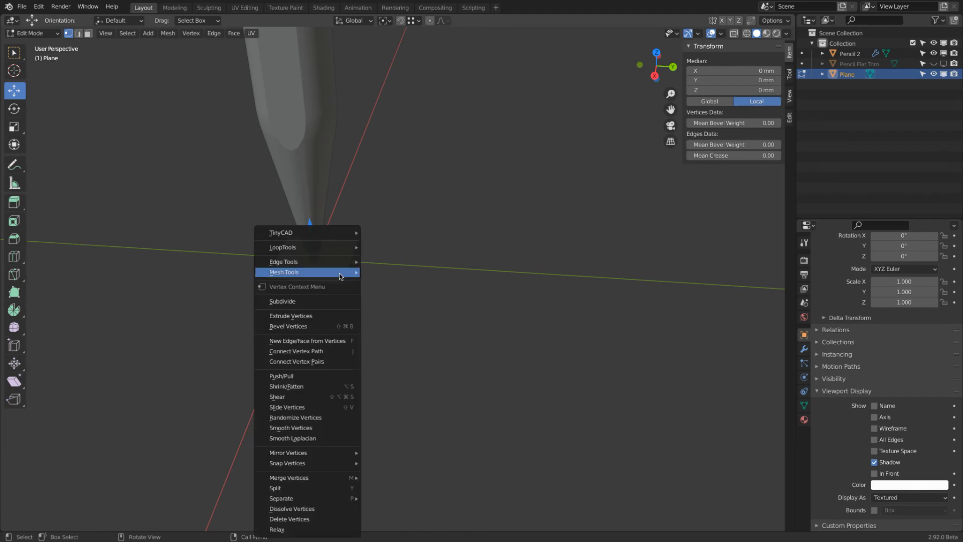
click(330, 302)
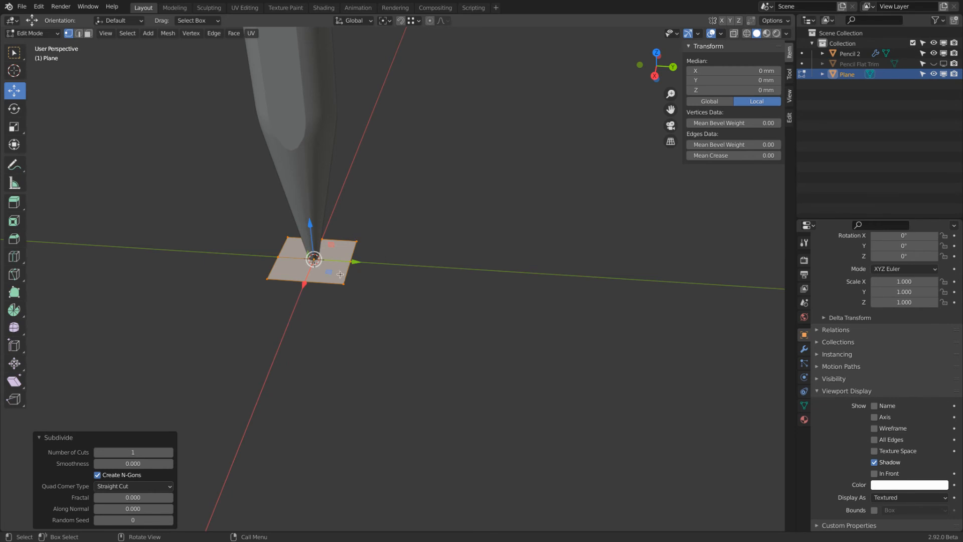
Delete five outer vertices to keep only the plane's negative-X, positive-Y quarter, and return to Object Mode.
click(341, 283)
shift+click(303, 283)
shift+click(269, 279)
shift+click(276, 261)
key(x)
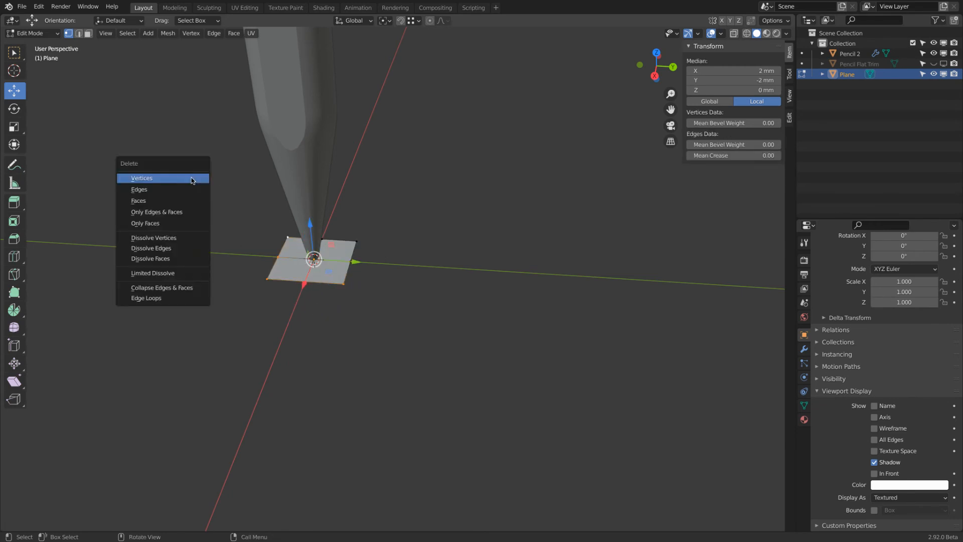
click(193, 179)
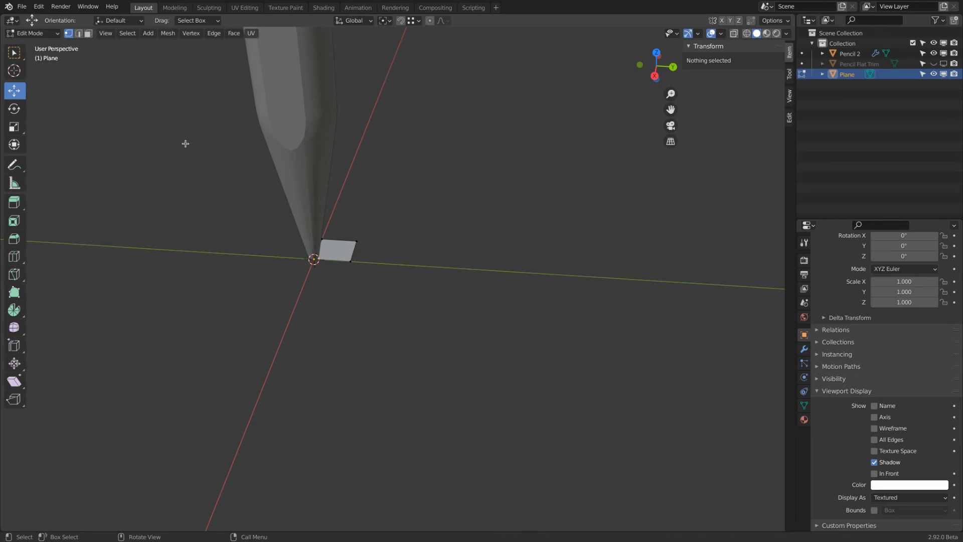
click(32, 34)
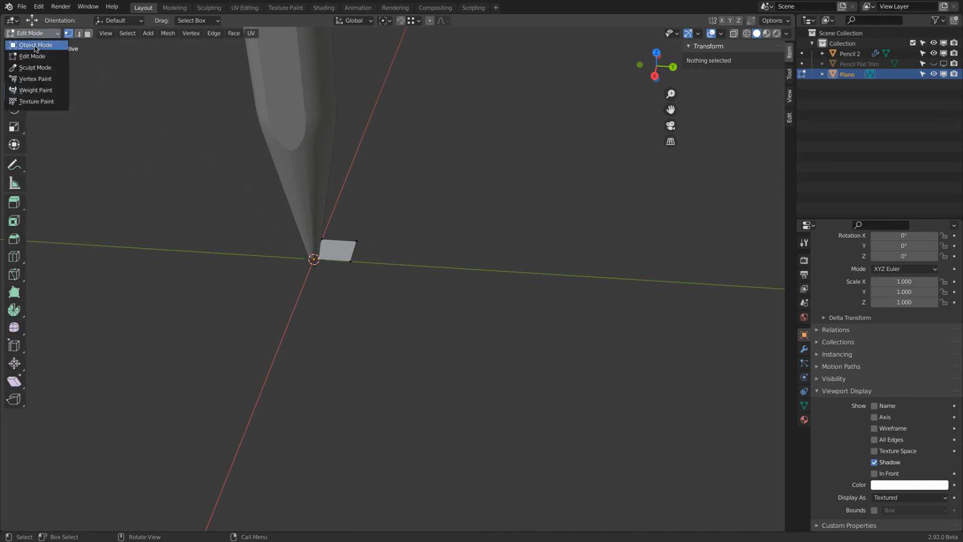
click(35, 46)
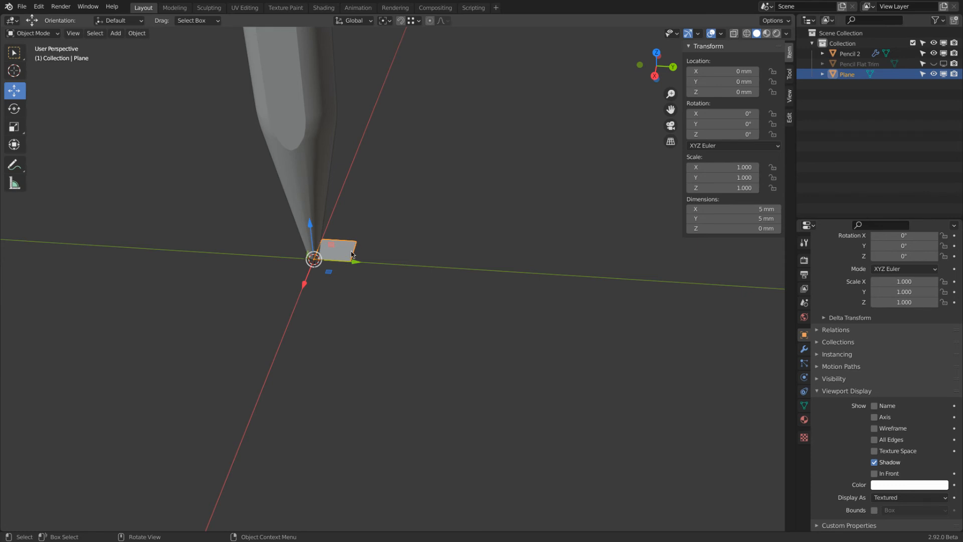
Set the plane's X dimension to 0.5 mm, keeping Y at 5 mm.
click(727, 208)
key(BackSpace)
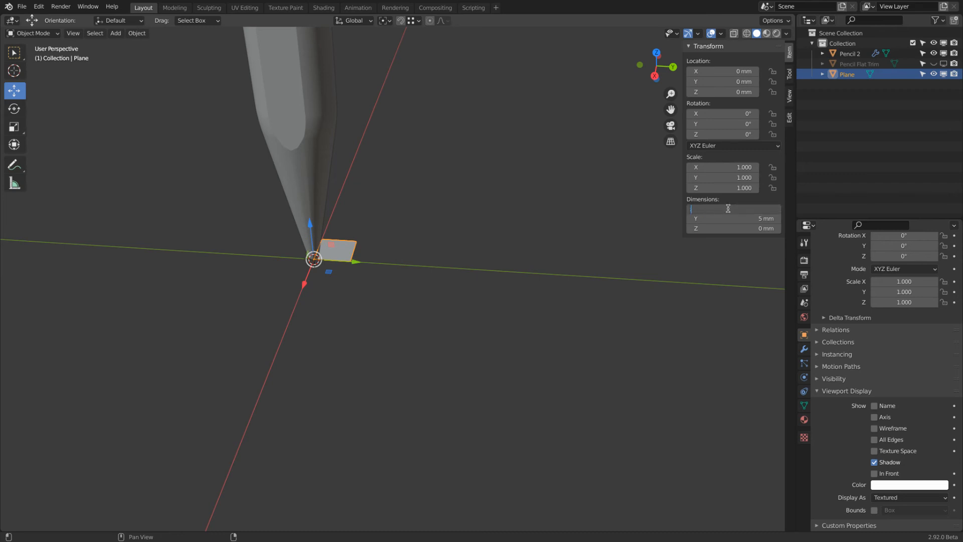
key(Return)
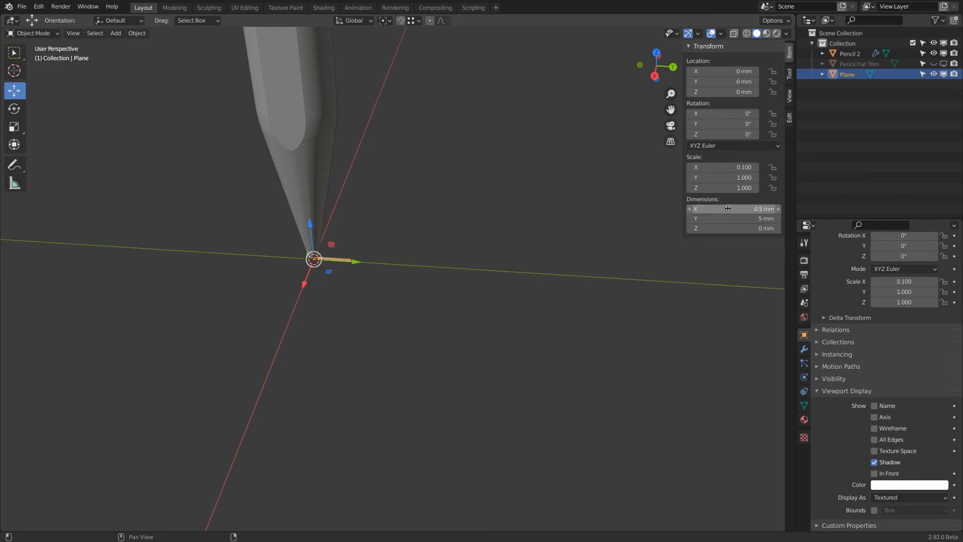
click(722, 221)
key(Return)
Rotate the plane 90° about Y and apply its rotation and scale.
click(716, 126)
text(90)
key(Return)
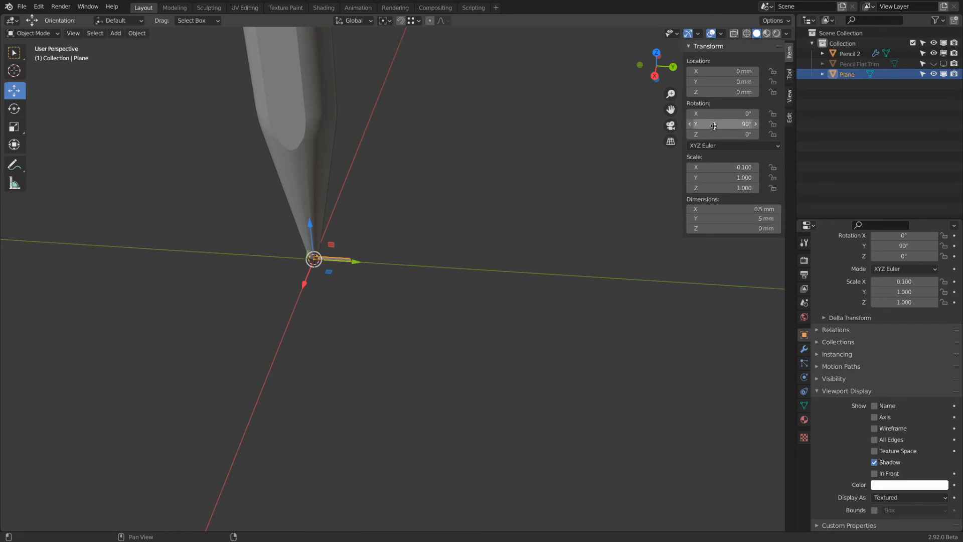
click(136, 33)
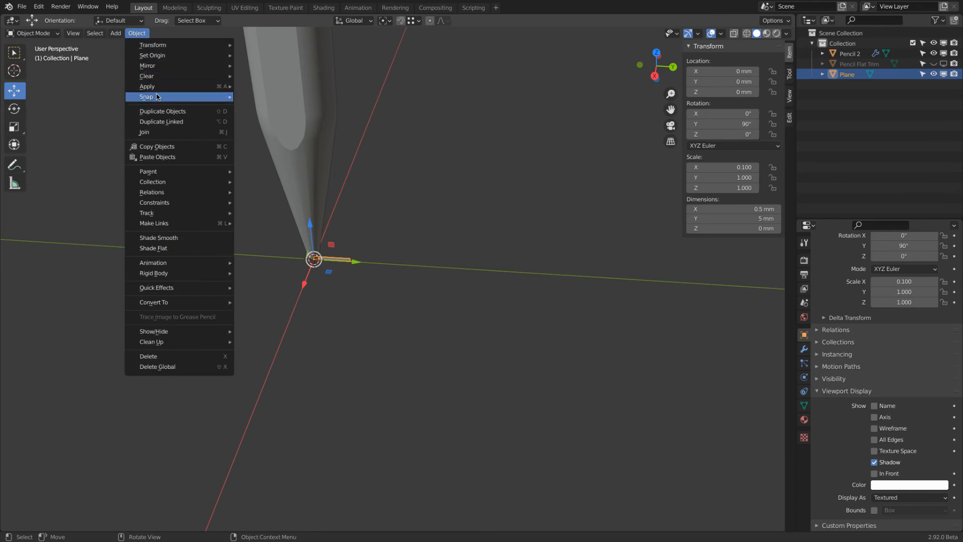
mouse_move(161, 86)
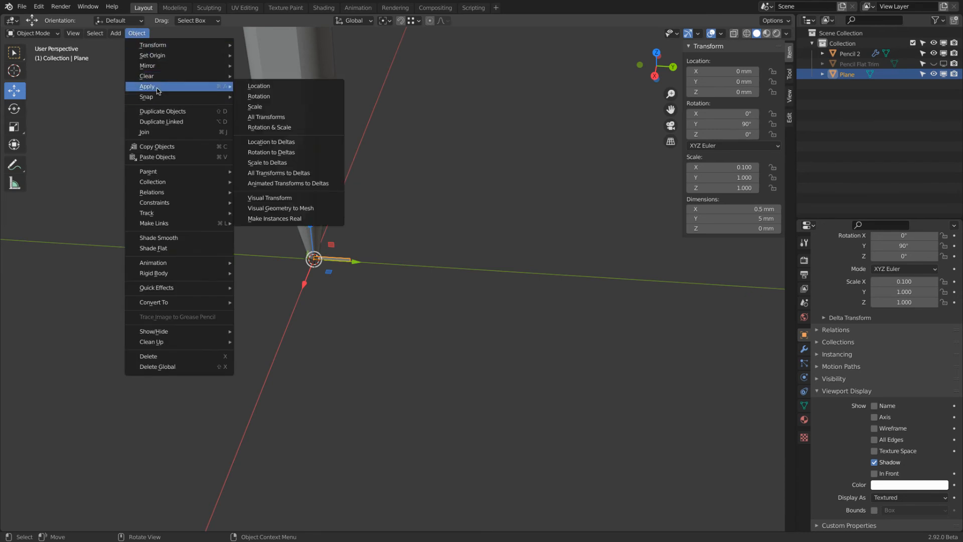
click(300, 132)
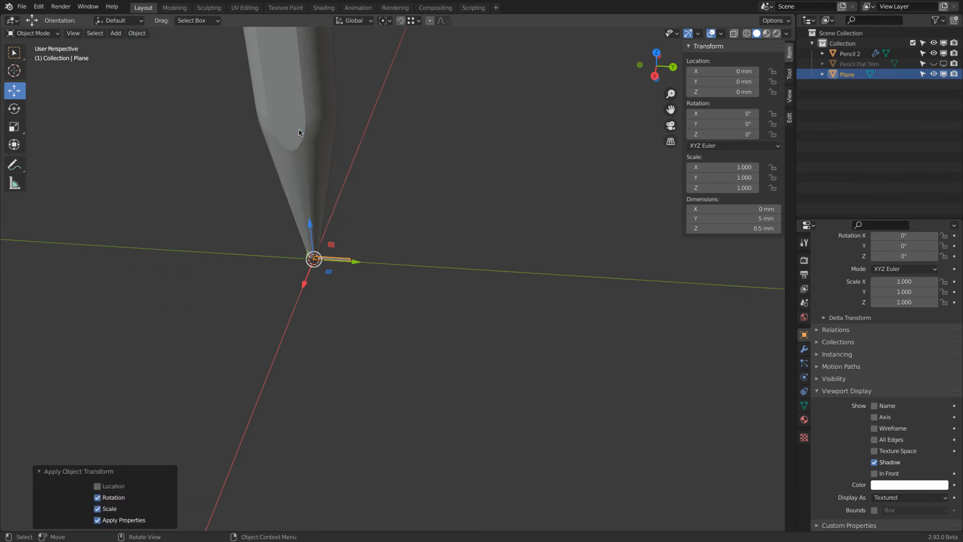
Move the thin plane 9 mm up along Z from the pencil tip.
click(655, 75)
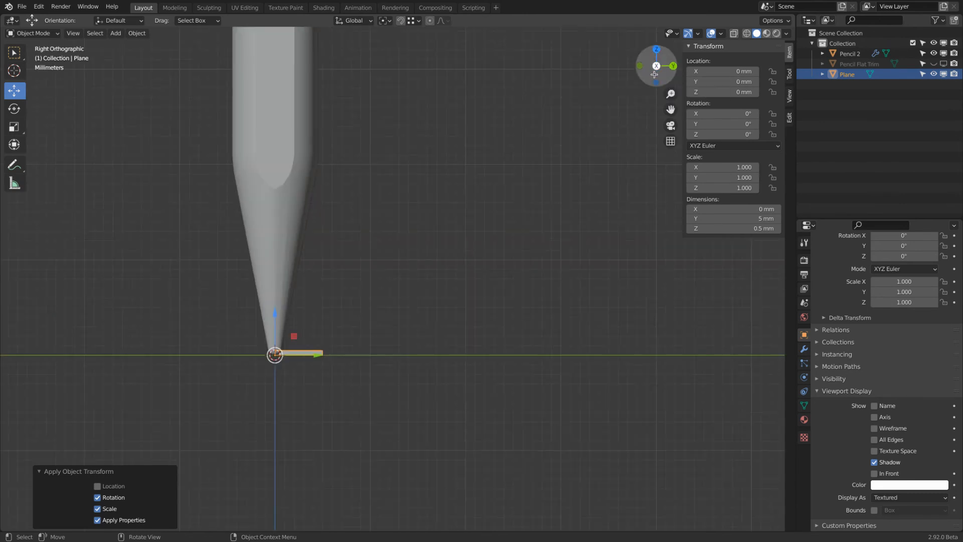
scroll(269, 370, up, 7)
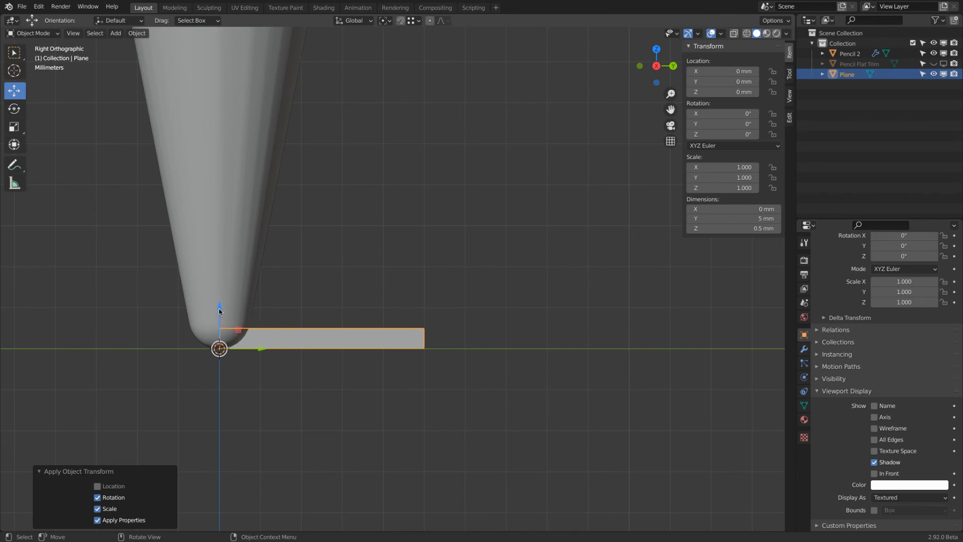
drag(219, 308, 214, 147)
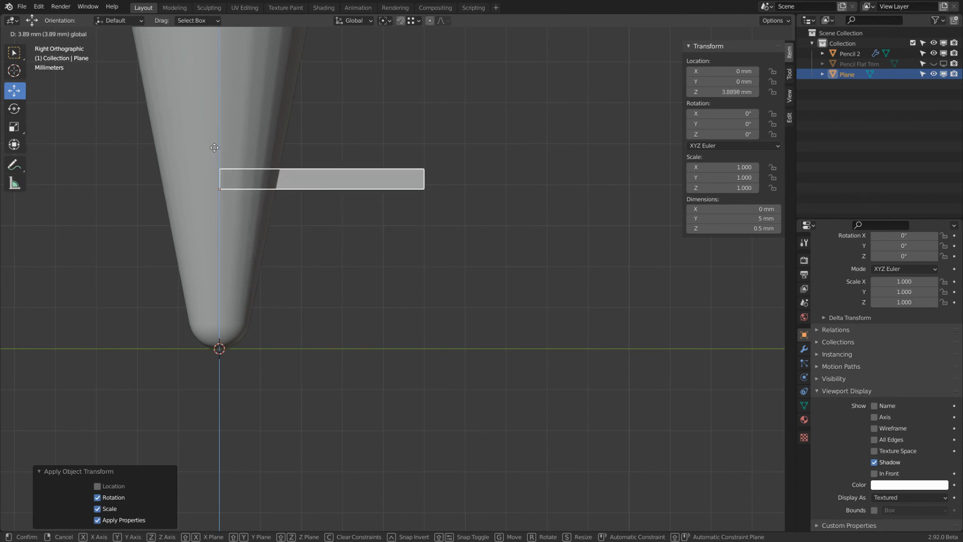
text(9)
key(Return)
Move the thin plane 1.5 mm along Y so its inner end stays inside the pencil's taper.
scroll(215, 150, down, 8)
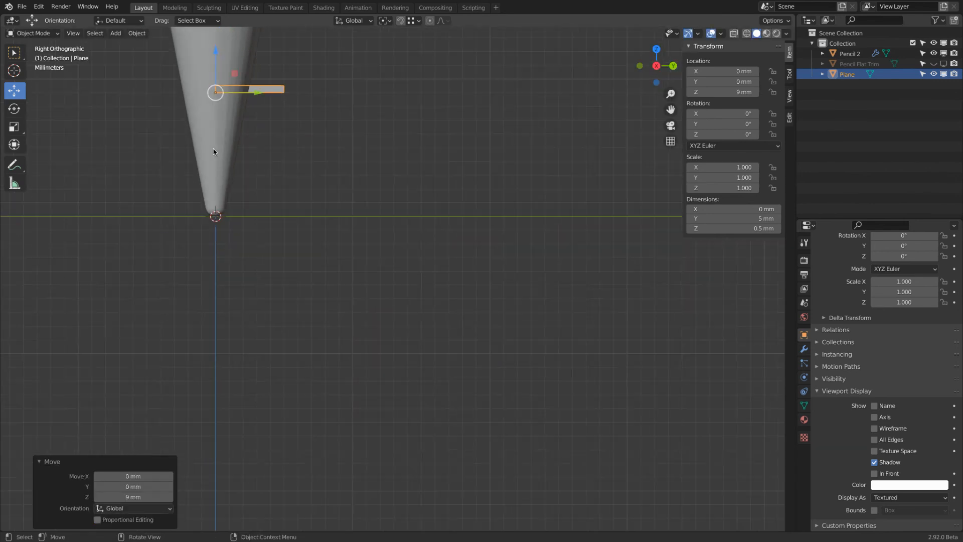
shift+middle_drag(297, 82, 318, 131)
scroll(317, 131, up, 5)
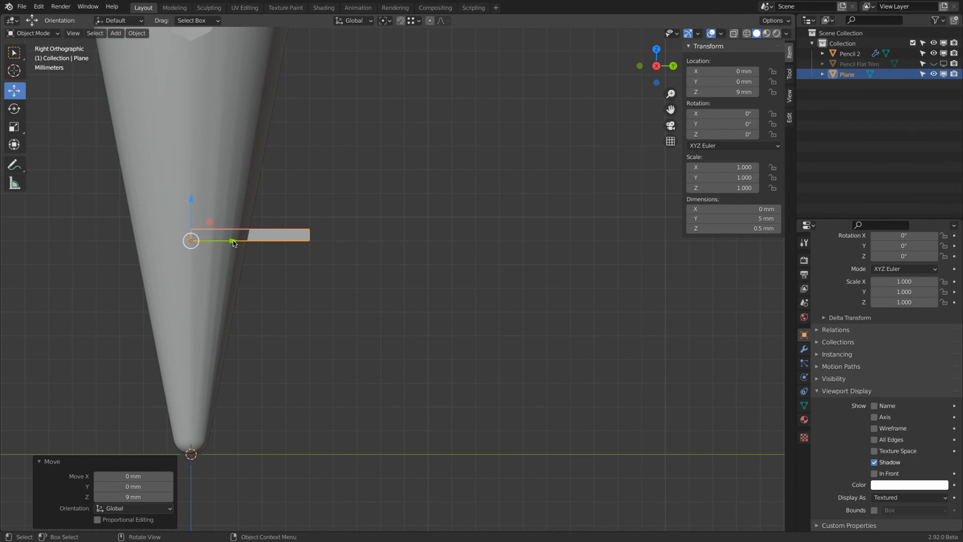
drag(234, 239, 272, 236)
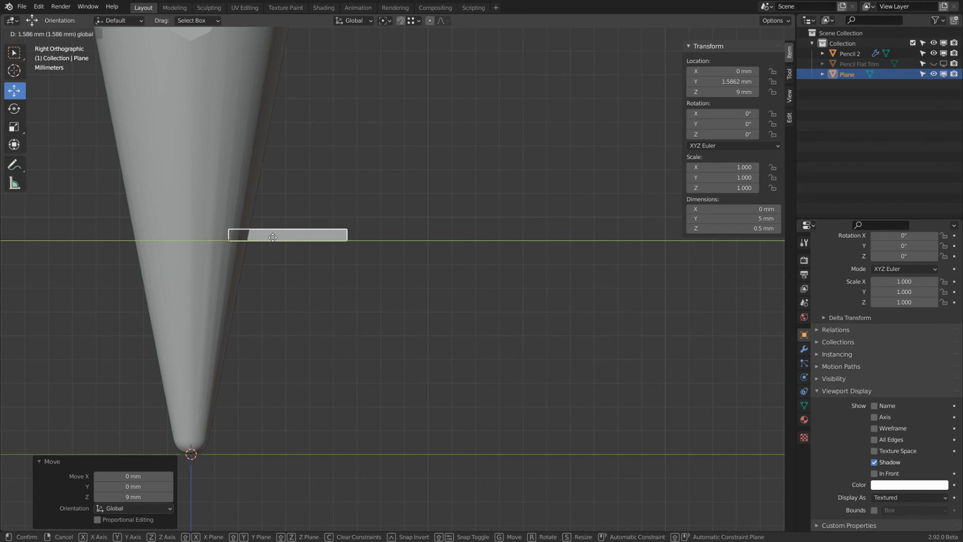
drag(273, 237, 274, 238)
text(1.5)
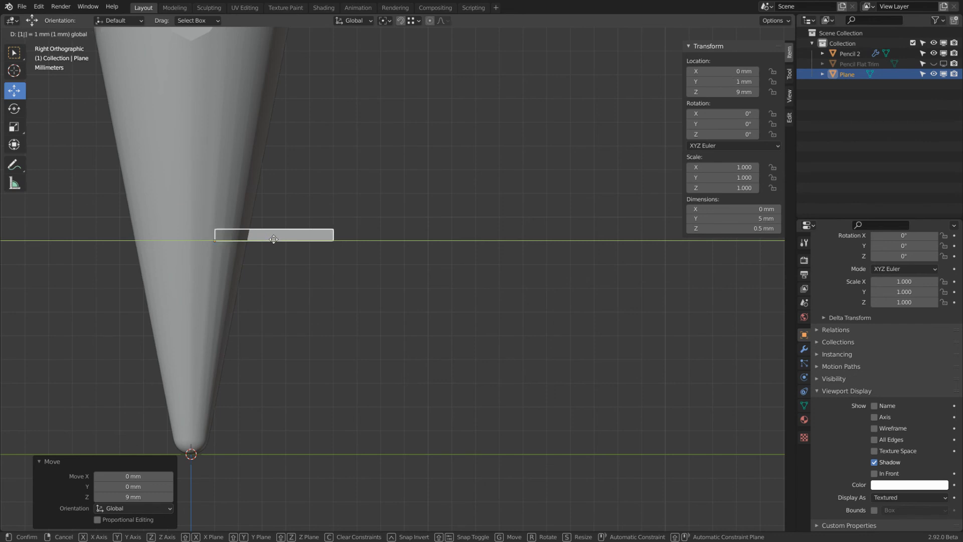
key(Return)
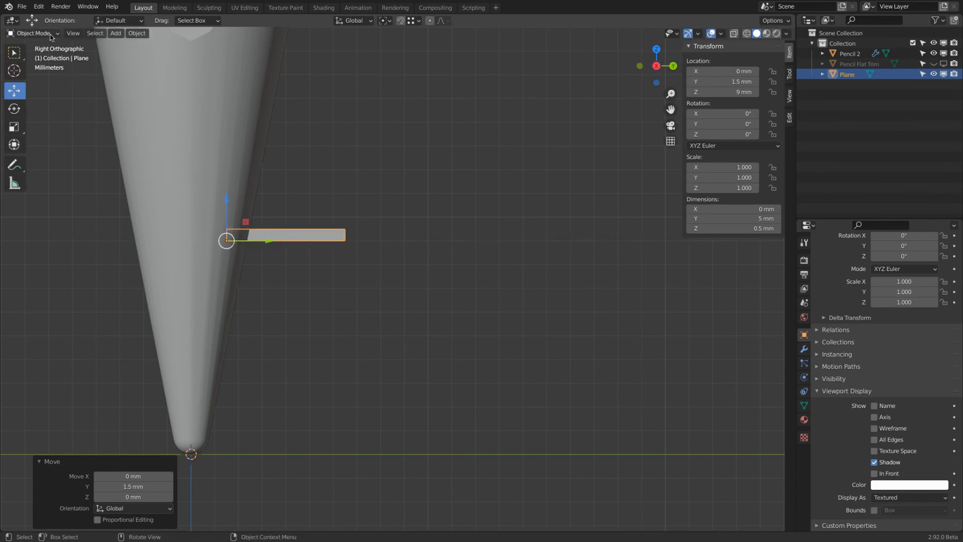
Delete only the face of the thin plane in Edit Mode, keeping its edges, and return to Object Mode.
click(32, 33)
click(48, 59)
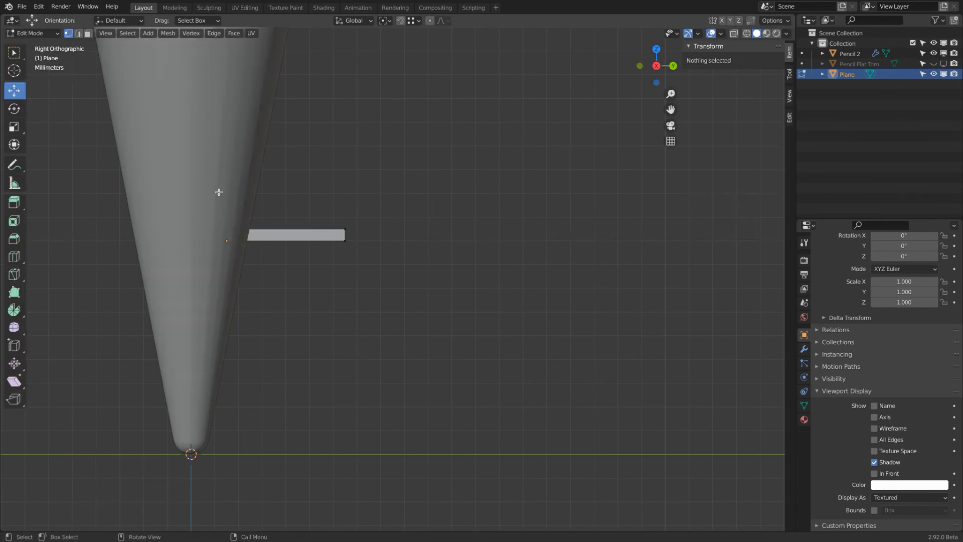
key(a)
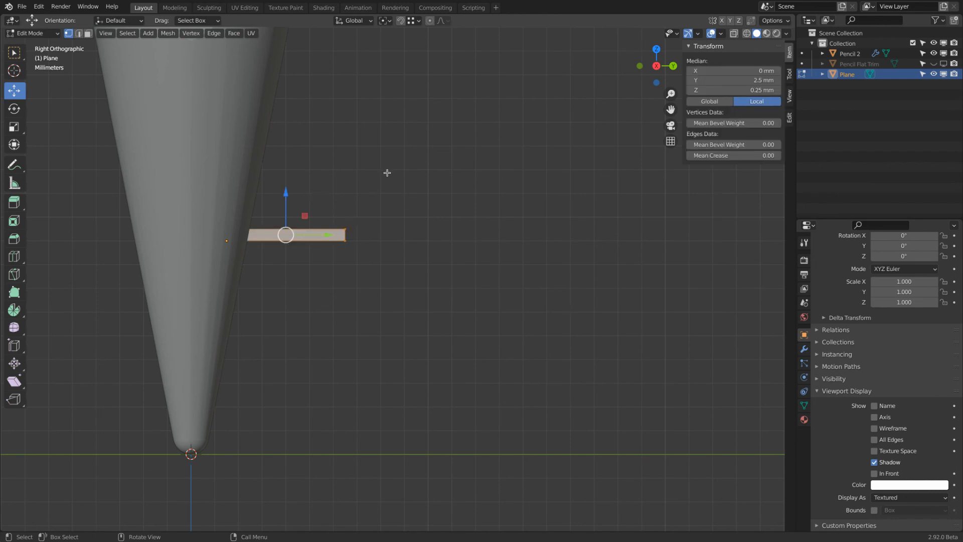
key(x)
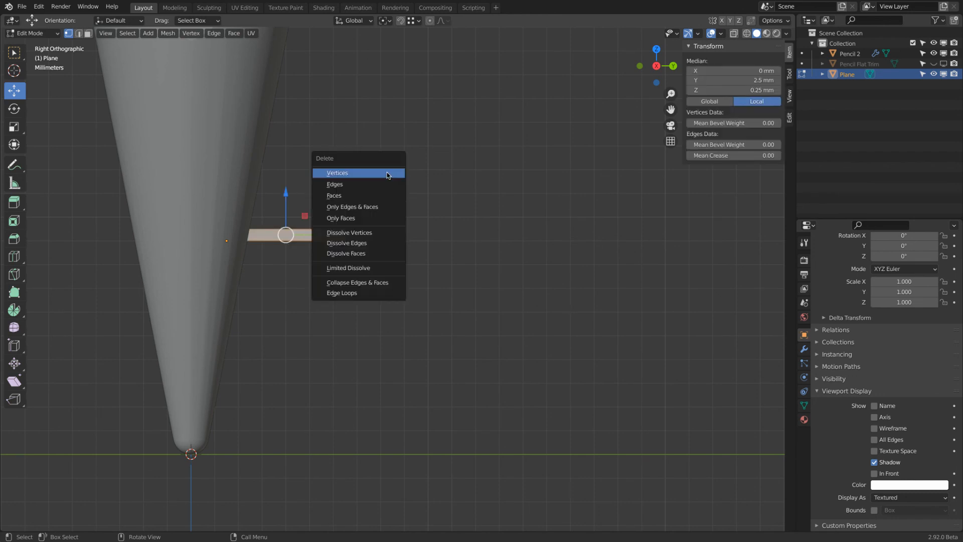
click(374, 219)
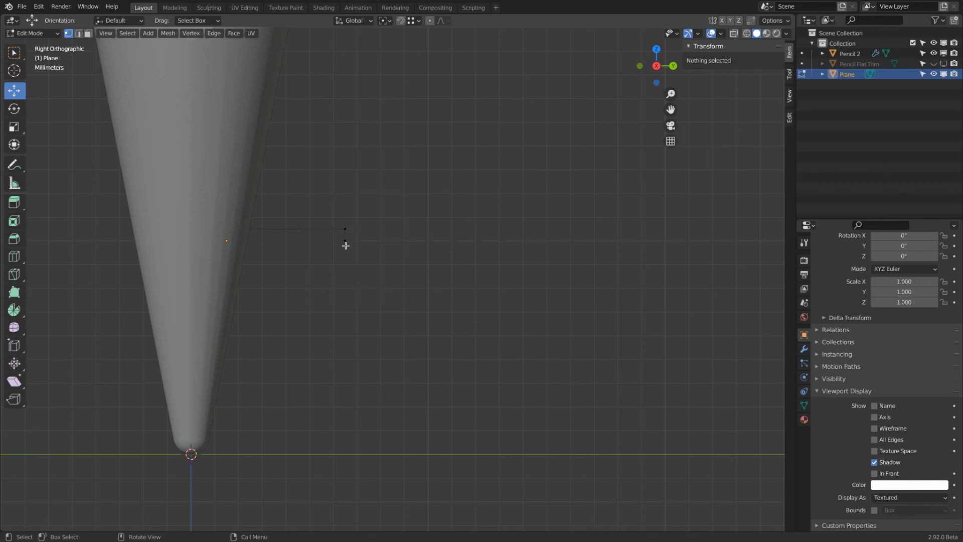
click(345, 242)
click(43, 35)
click(45, 49)
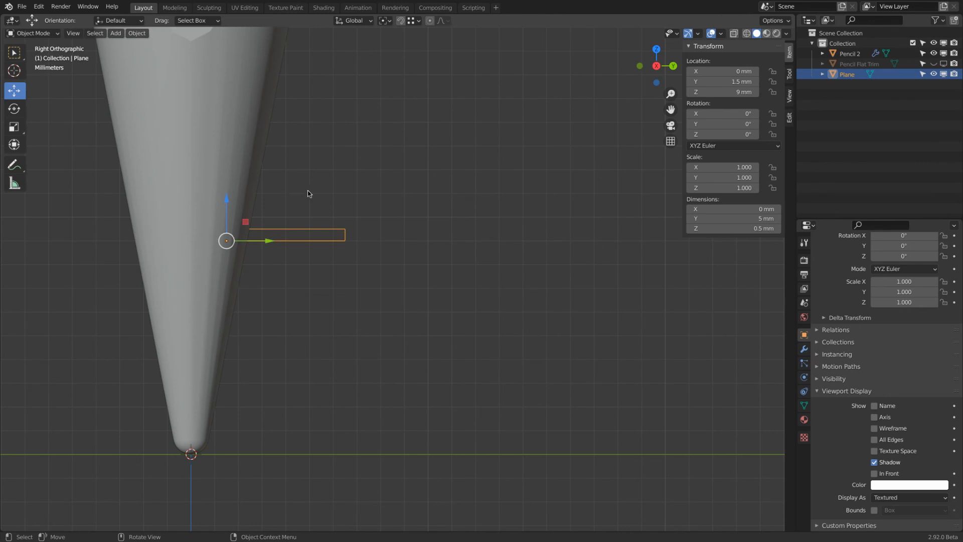
scroll(308, 193, down, 2)
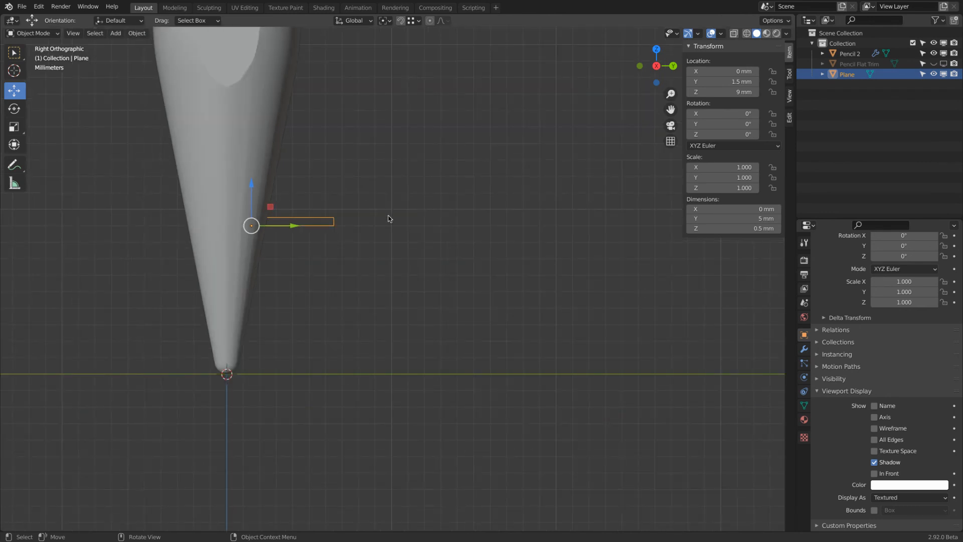
Disable the viewport display of the Screw modifier on Pencil 2.
click(269, 135)
click(804, 349)
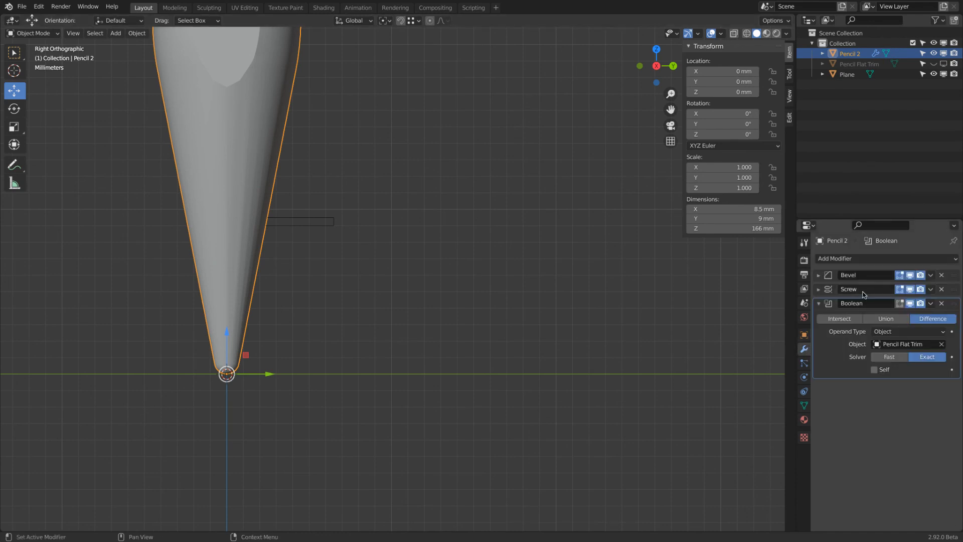
click(910, 289)
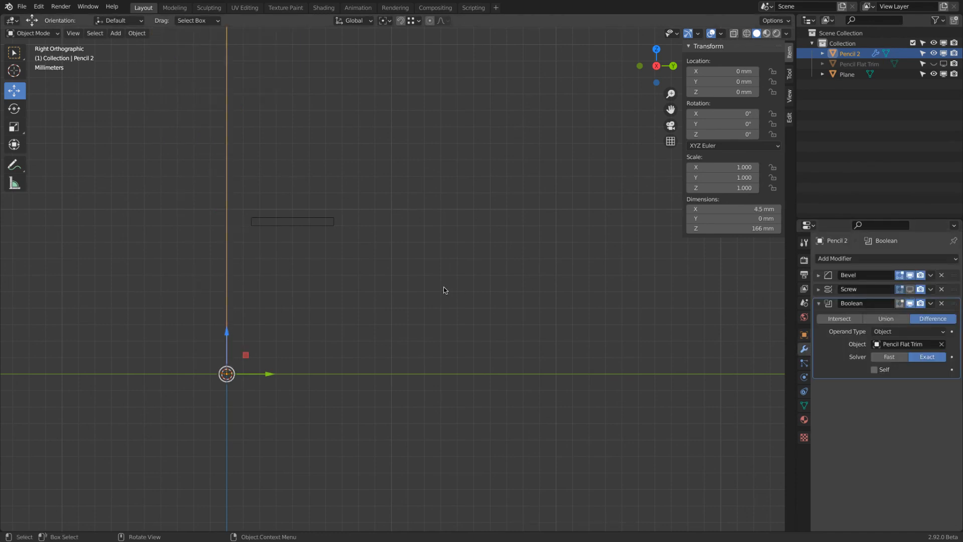
Add a Screw modifier to the thin plane with Pencil 2 as its axis object.
middle_drag(331, 215, 376, 186)
click(376, 185)
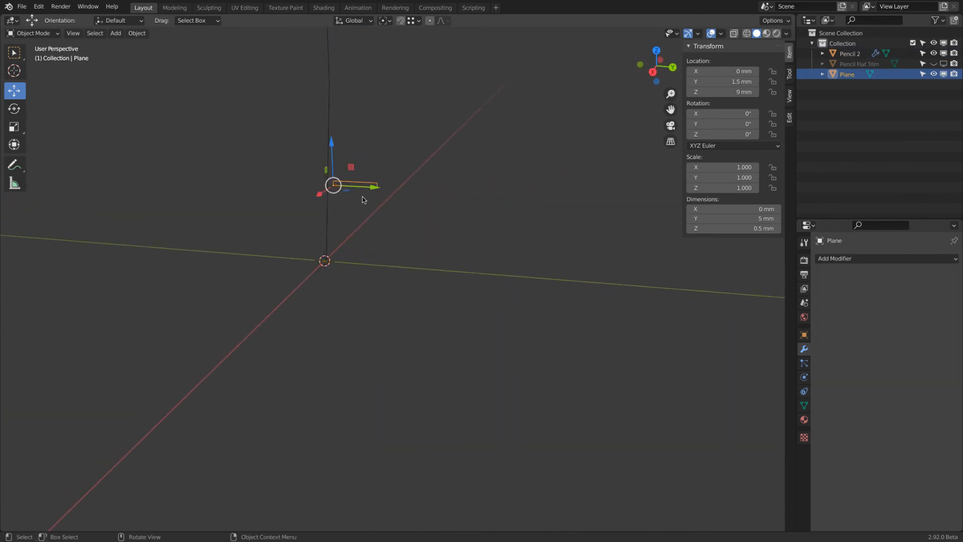
click(856, 260)
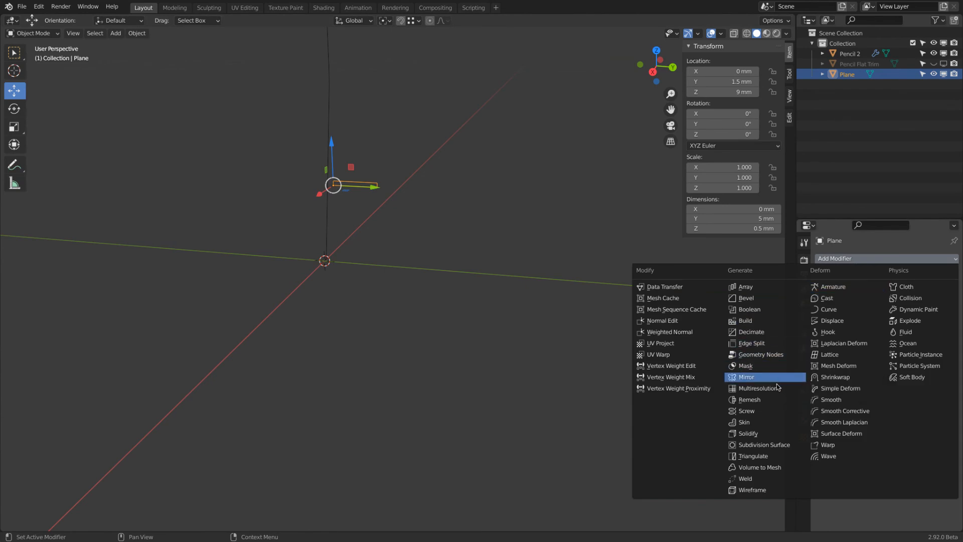
click(773, 410)
middle_drag(468, 197, 480, 273)
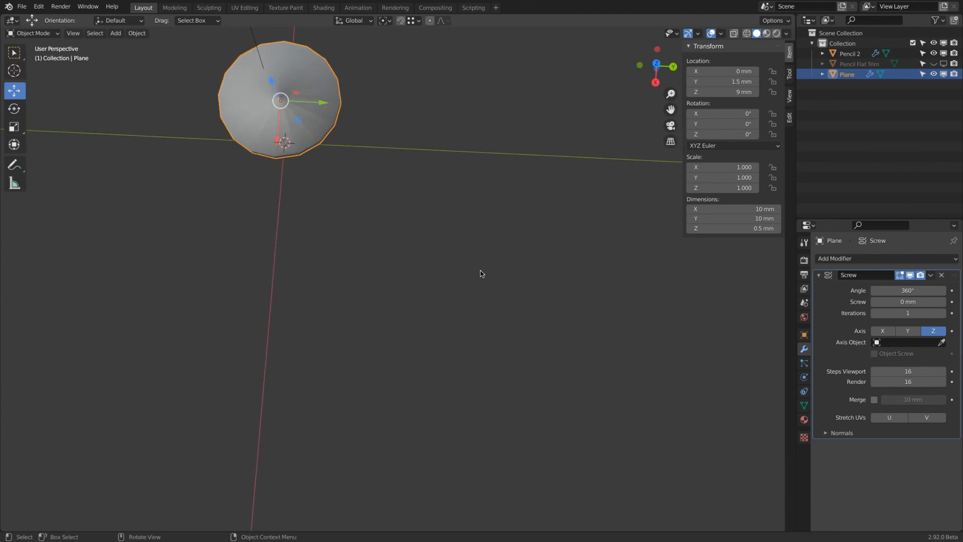
middle_drag(536, 371, 507, 324)
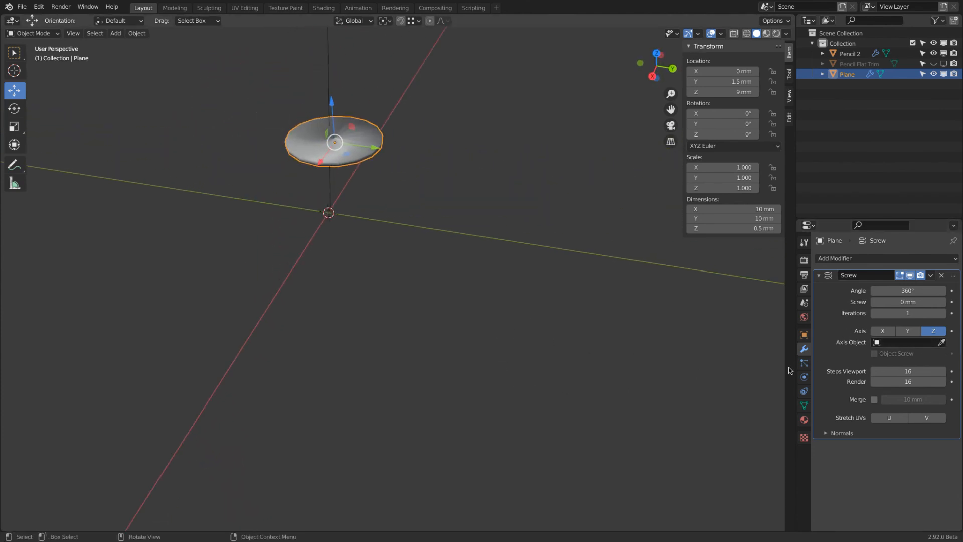
click(942, 343)
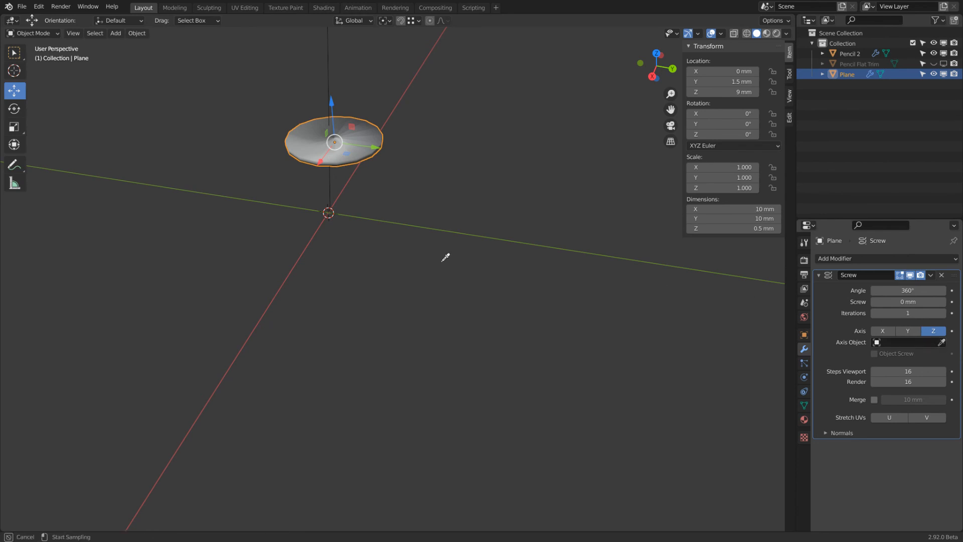
click(331, 190)
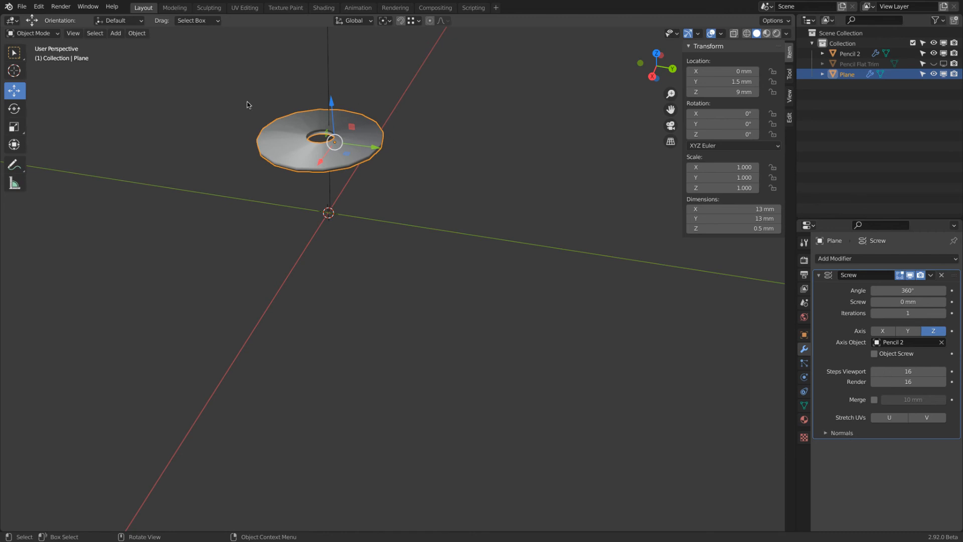
click(329, 195)
click(353, 150)
drag(374, 151, 395, 153)
right_click(394, 154)
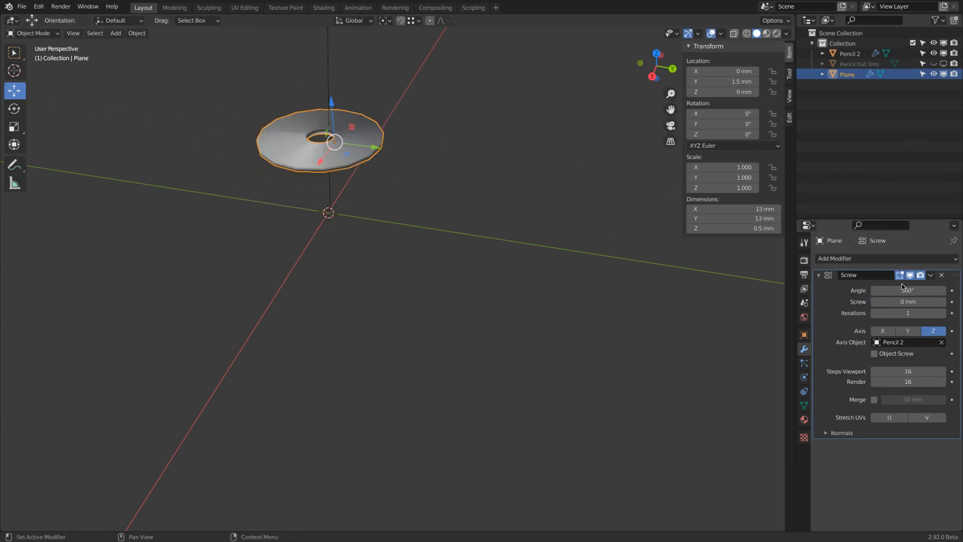
Set the plane's Screw modifier to 32 steps for both viewport and render.
click(910, 371)
text(32)
key(Tab)
text(32)
key(Return)
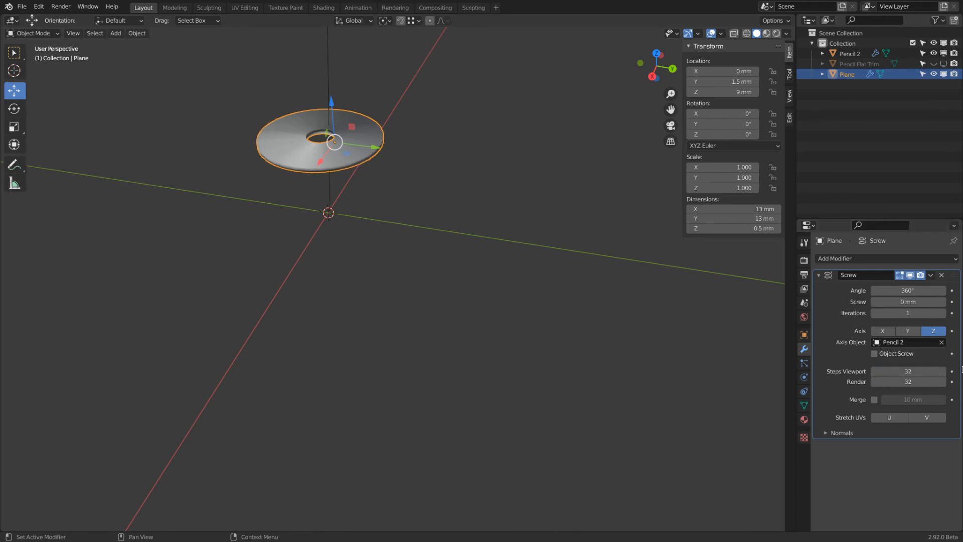
Enable Auto Smooth at 30° on the screwed ring's mesh normals.
right_click(377, 132)
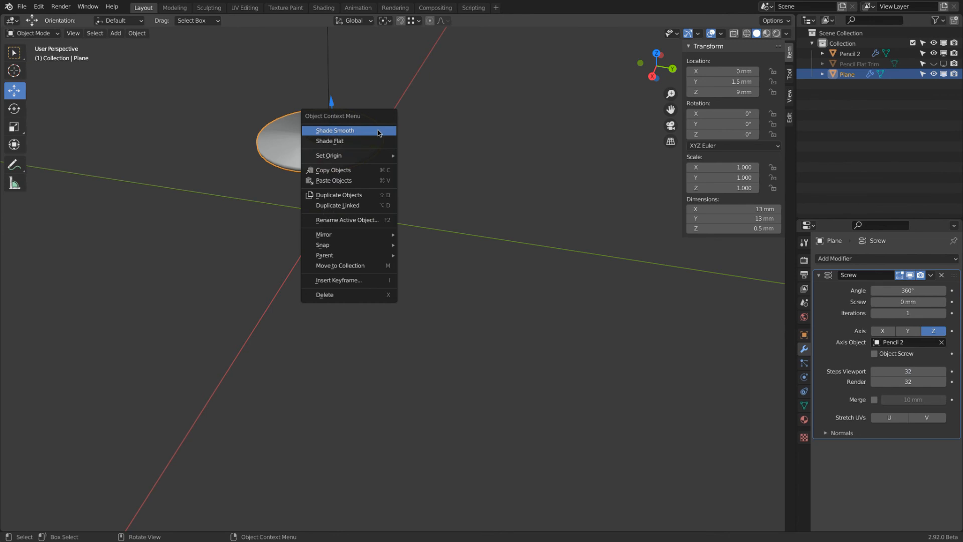
click(804, 406)
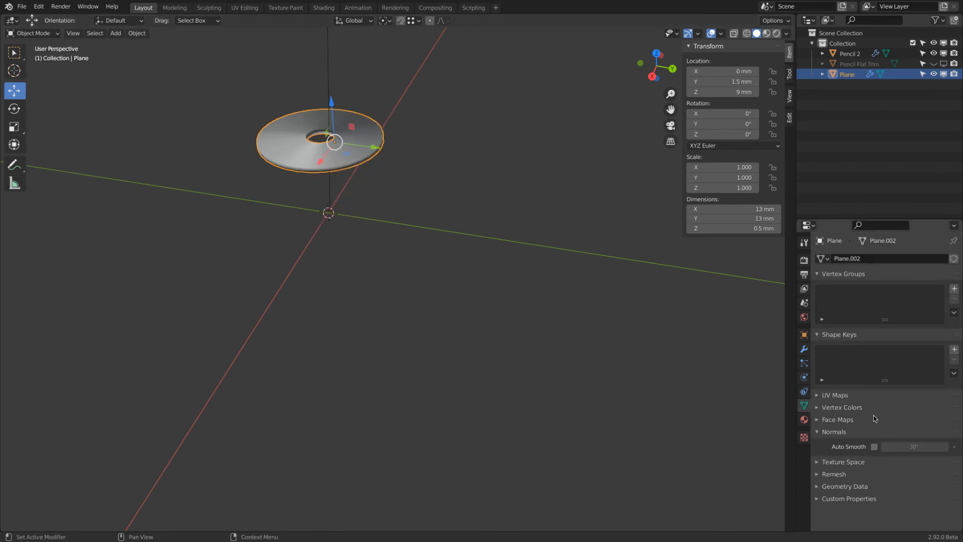
click(874, 446)
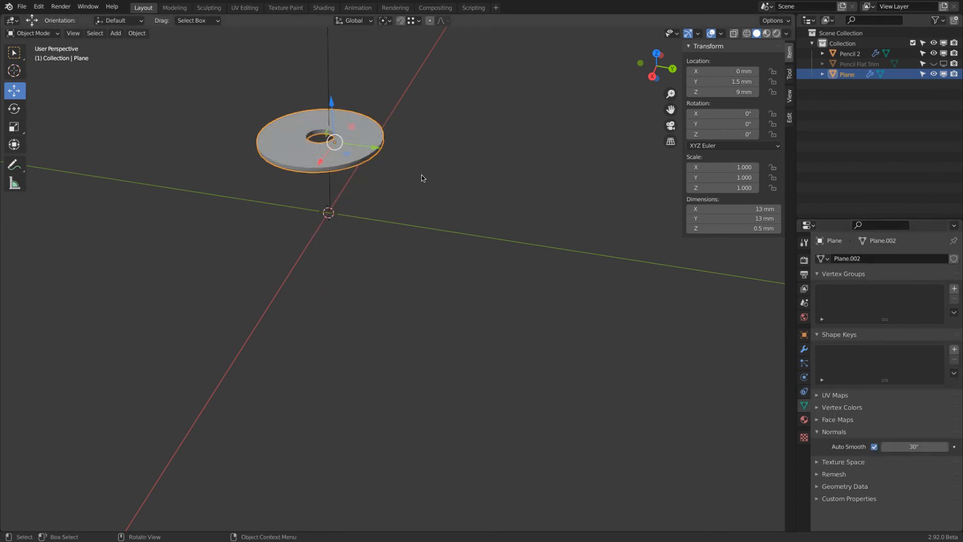
Rename the ring object as Pencil Tip Trim.
double_click(849, 74)
text(Penci)
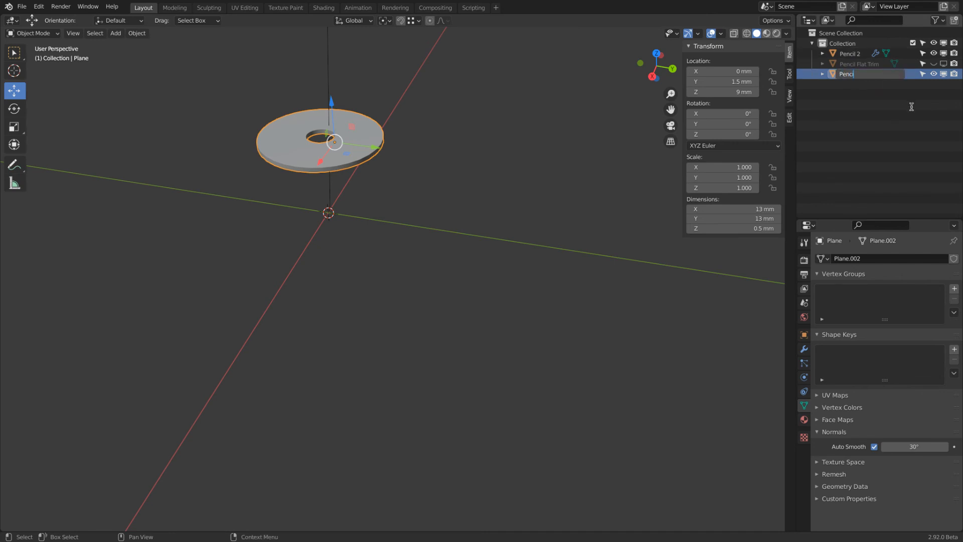
text(l Tip T)
key(Return)
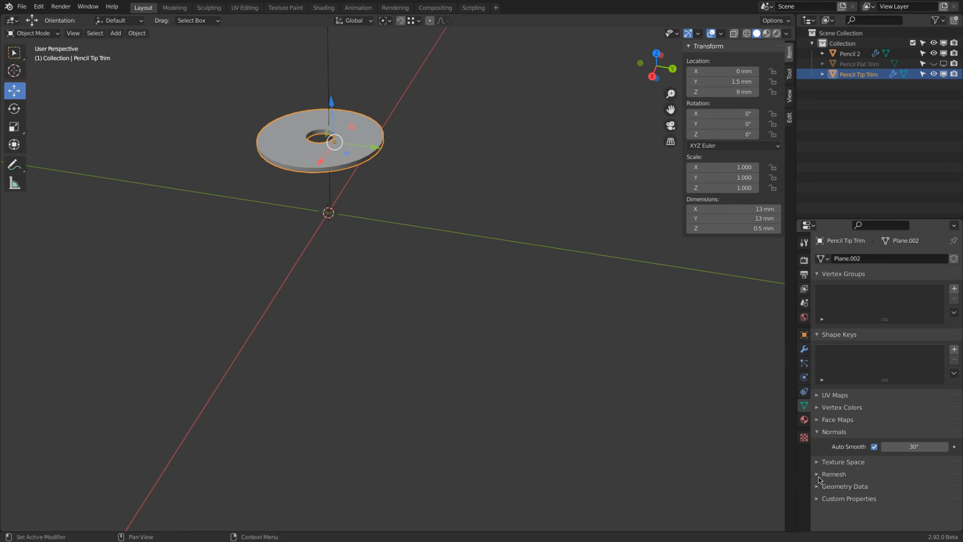
Set the viewport display of Pencil Tip Trim to Wire.
click(804, 334)
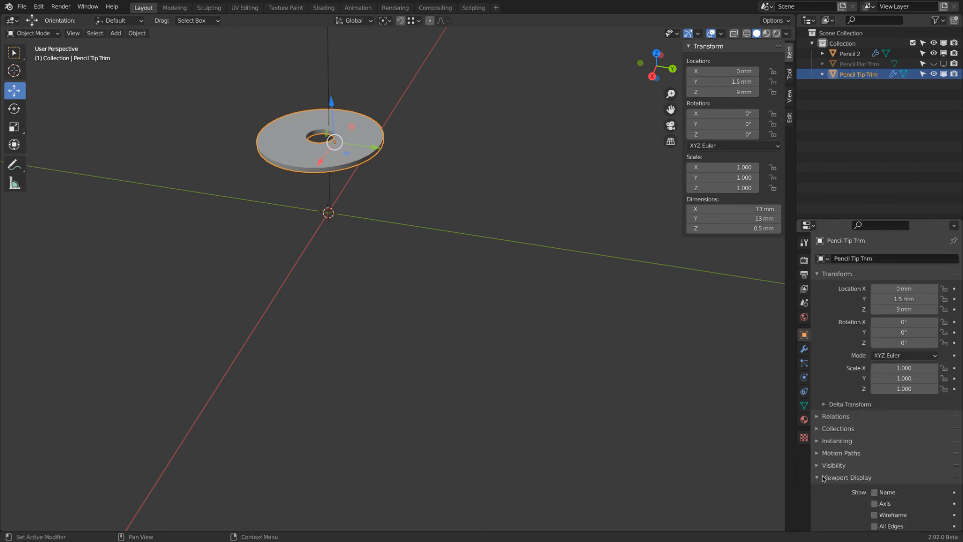
scroll(859, 481, down, 4)
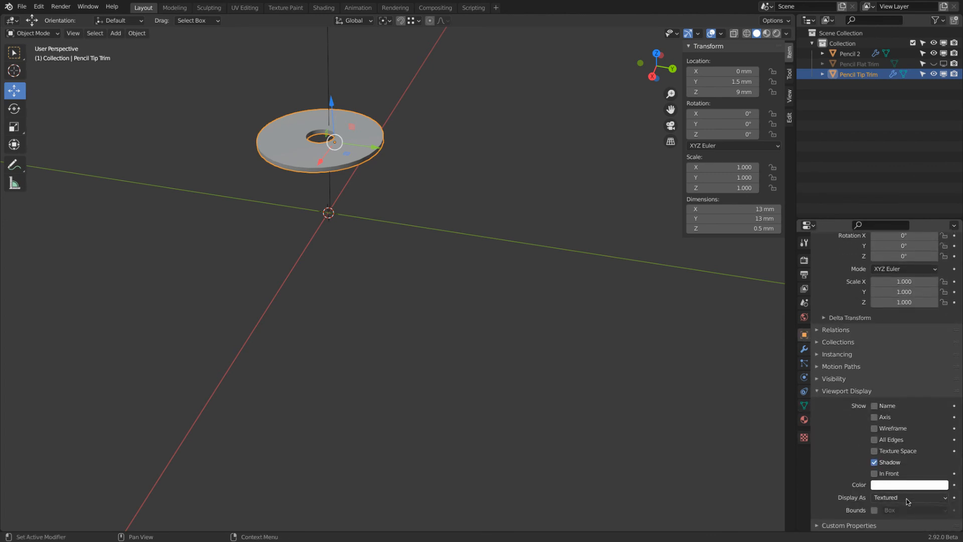
click(907, 497)
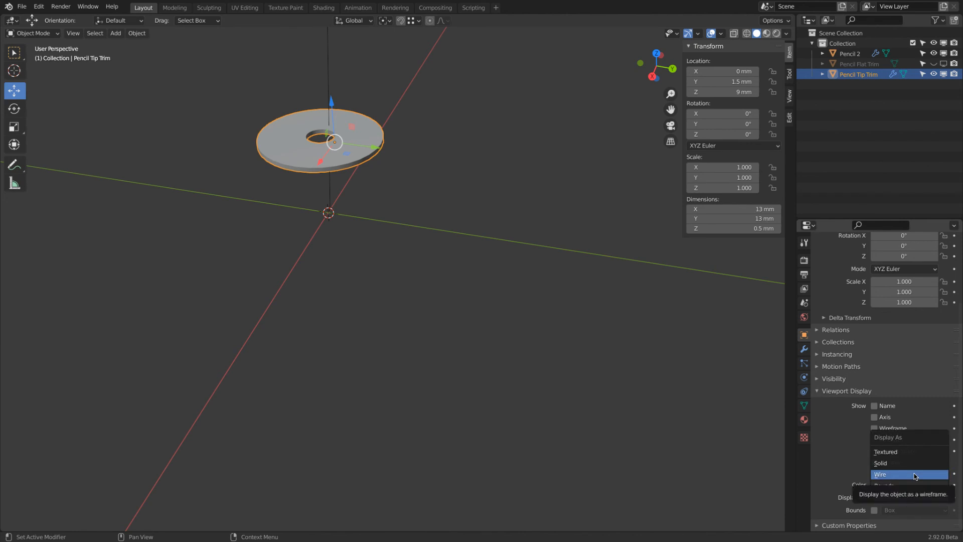
click(914, 475)
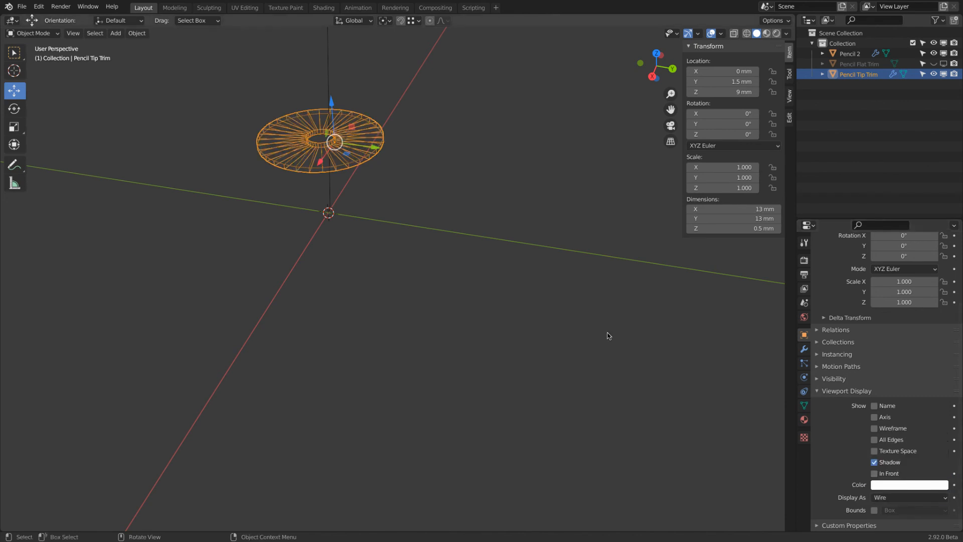
Re-enable the viewport display of the Screw modifier on Pencil 2.
click(328, 67)
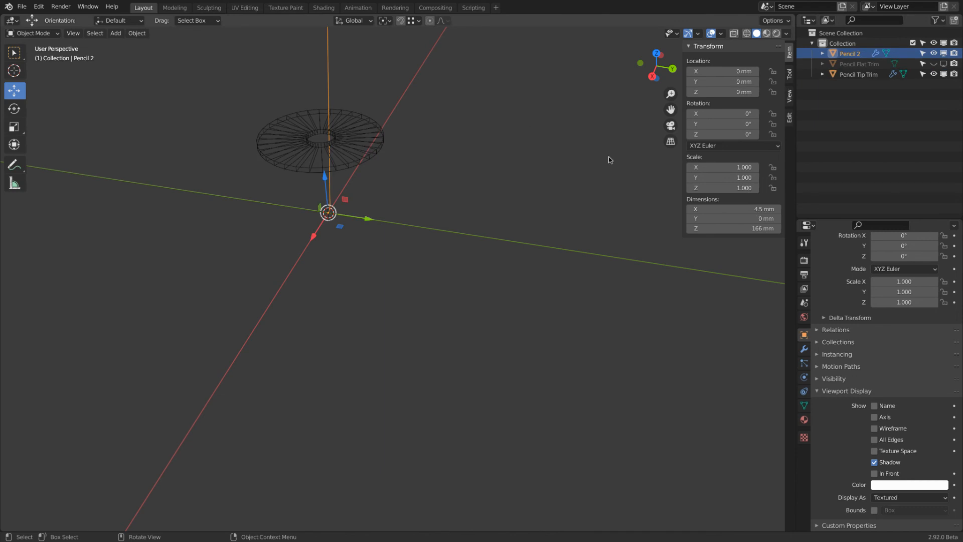
click(804, 348)
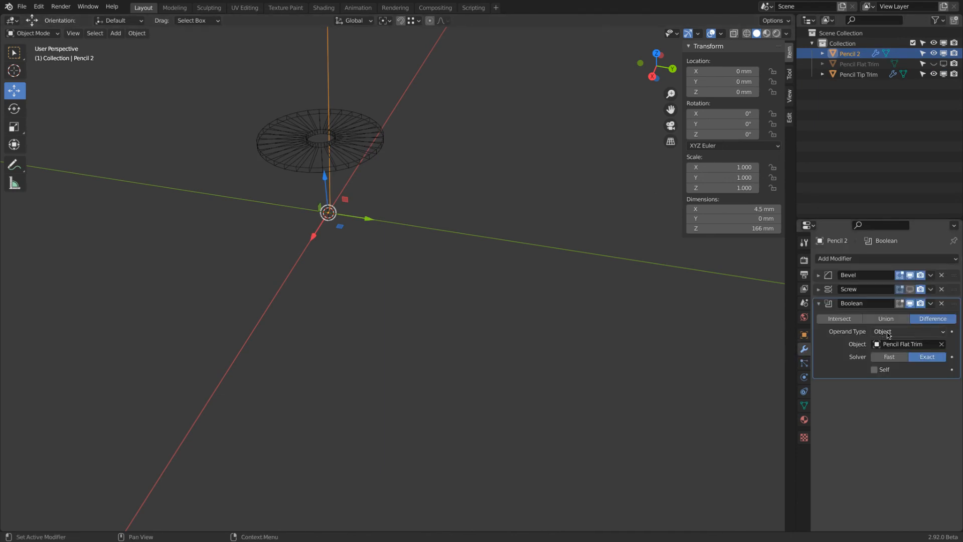
click(910, 291)
mouse_move(445, 290)
middle_down()
mouse_move(397, 272)
mouse_move(426, 239)
mouse_move(383, 281)
middle_up()
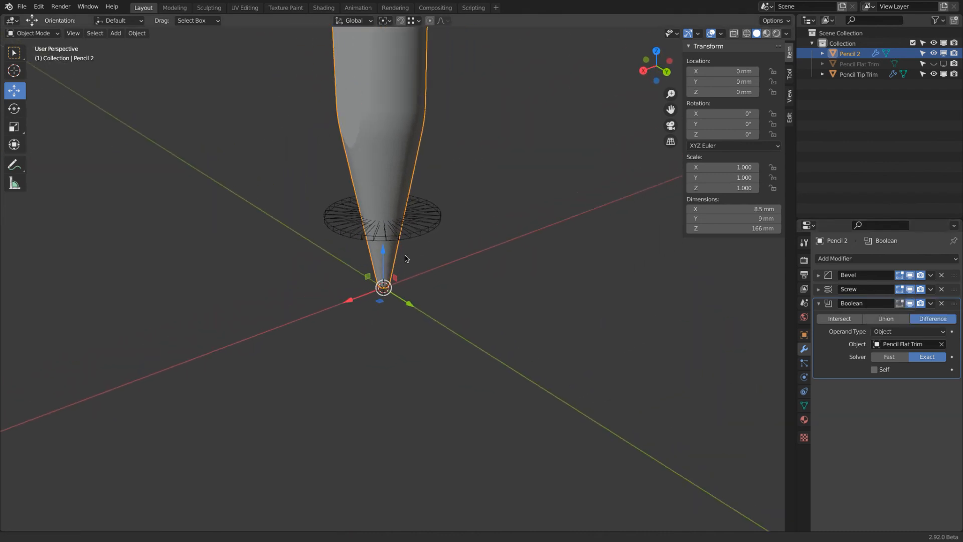
Add a second Boolean modifier to Pencil 2 with Pencil Tip Trim as its Difference object.
click(875, 261)
click(766, 308)
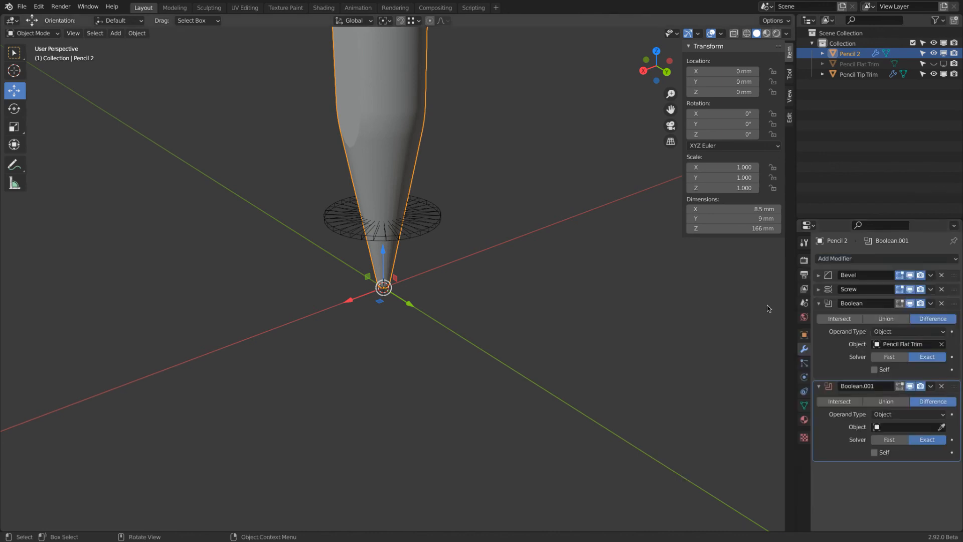
click(941, 427)
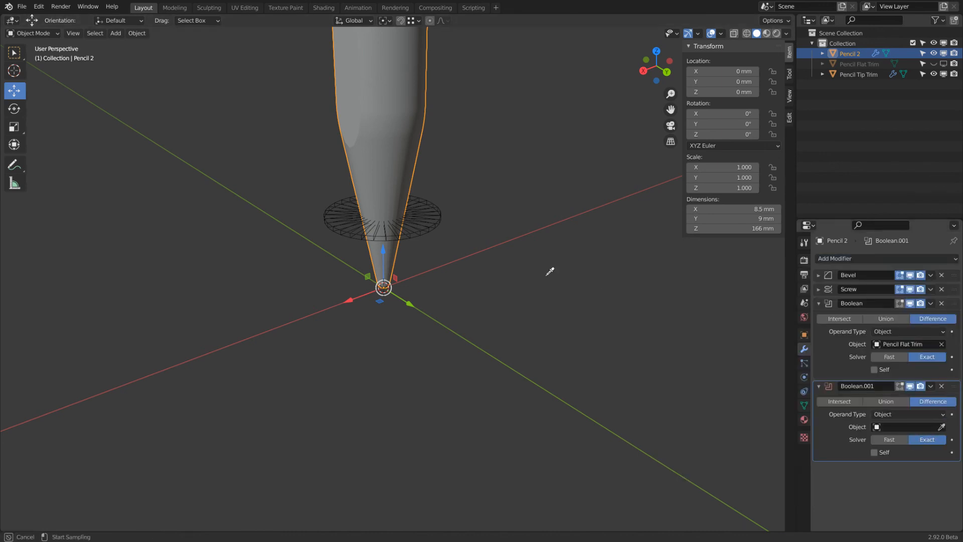
click(438, 220)
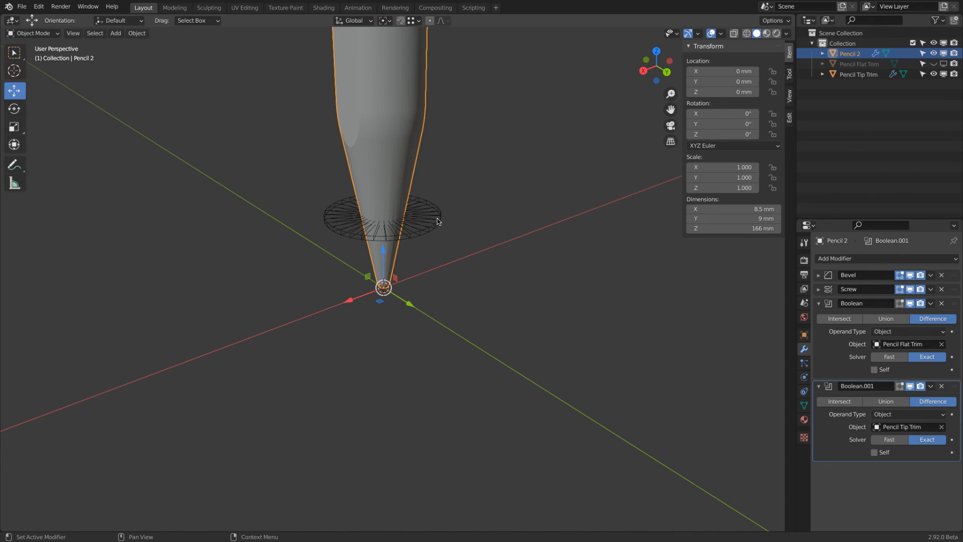
Expand the Normals options of Pencil Tip Trim's Screw modifier and set the object's viewport display to Solid.
click(438, 220)
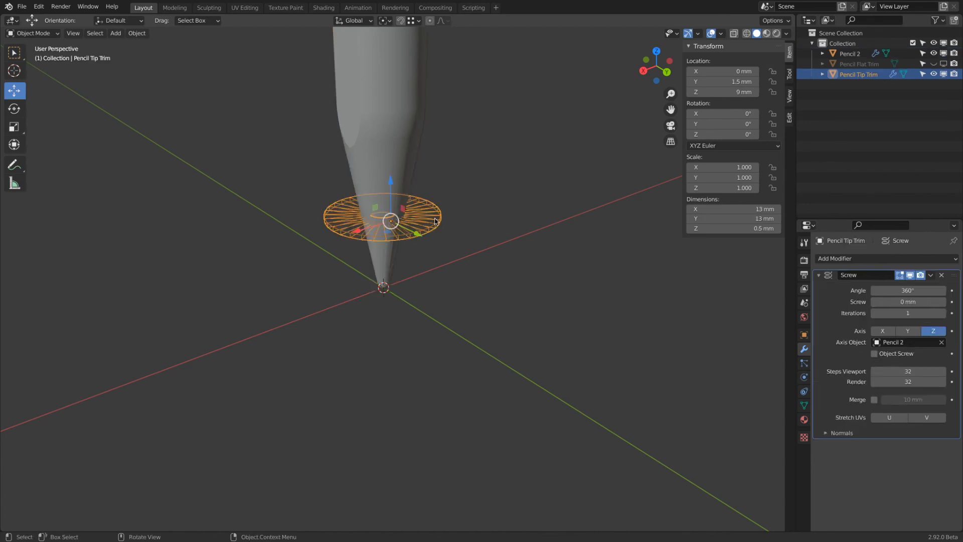
click(826, 432)
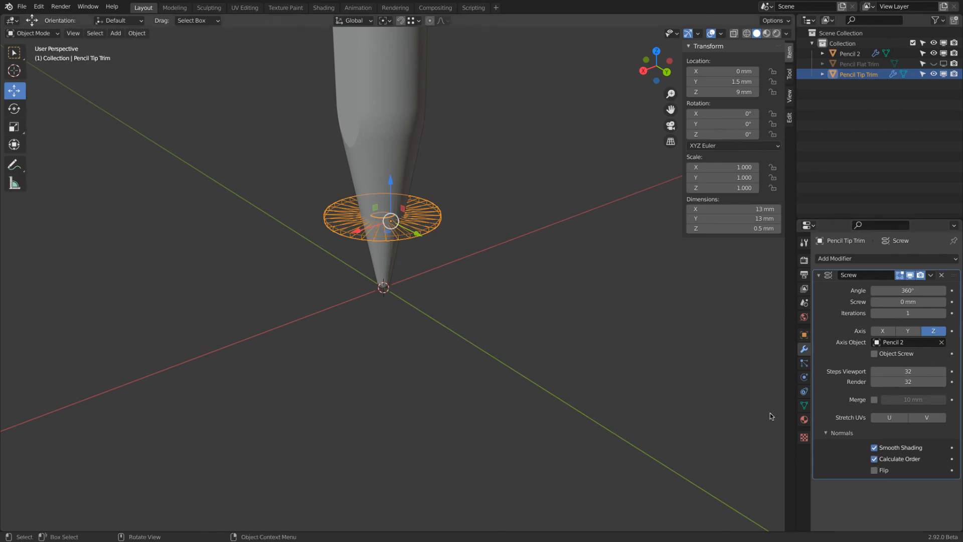
scroll(363, 173, up, 3)
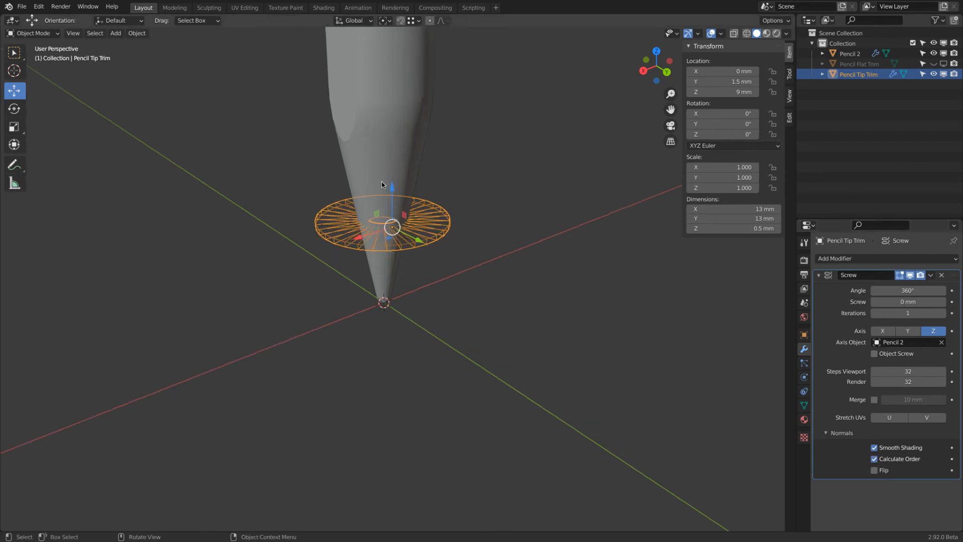
click(803, 334)
scroll(876, 417, down, 4)
click(881, 497)
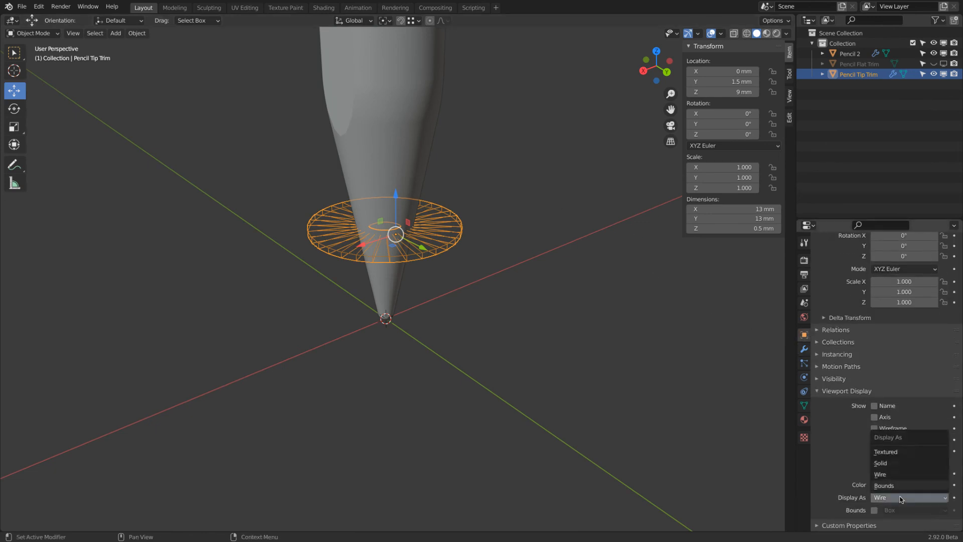
click(900, 463)
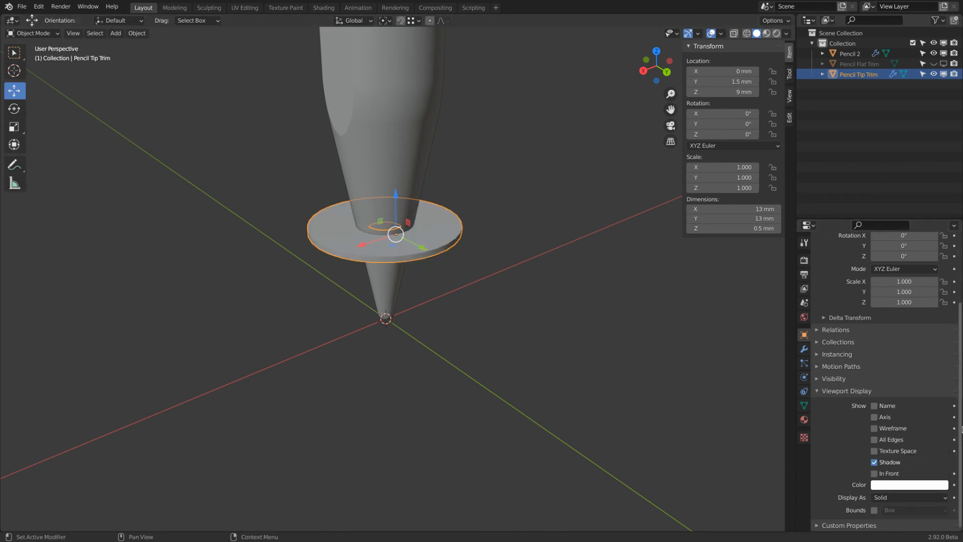
Hide Pencil Tip Trim to inspect the Boolean cut around Pencil 2's tapered tip.
click(933, 74)
click(933, 74)
click(390, 121)
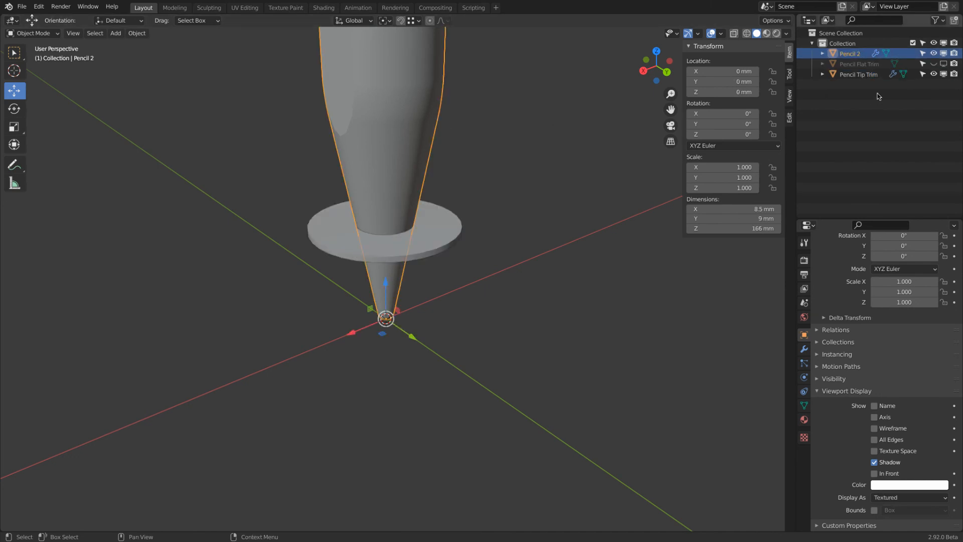
click(933, 74)
Switch the viewport to wireframe shading, then show Pencil Tip Trim again and select it for close inspection.
click(746, 34)
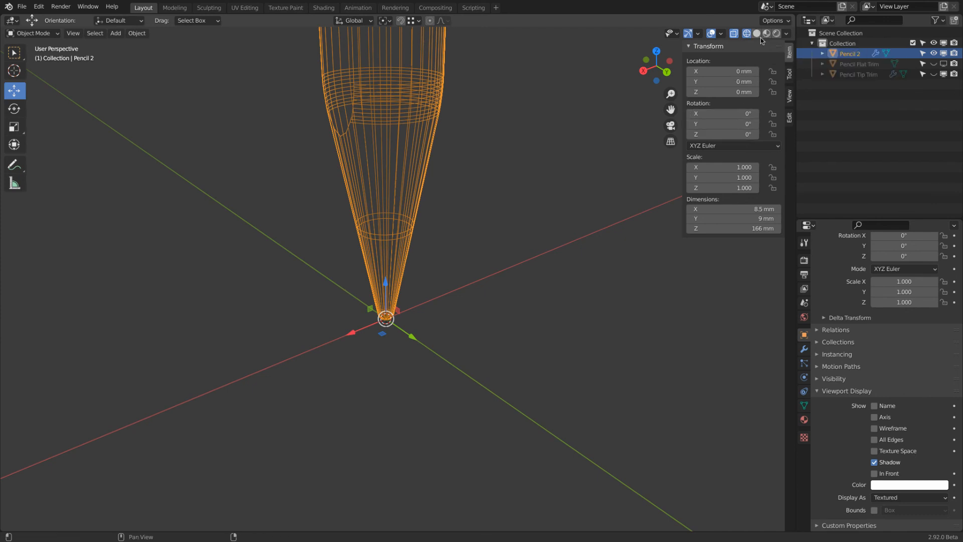
click(933, 74)
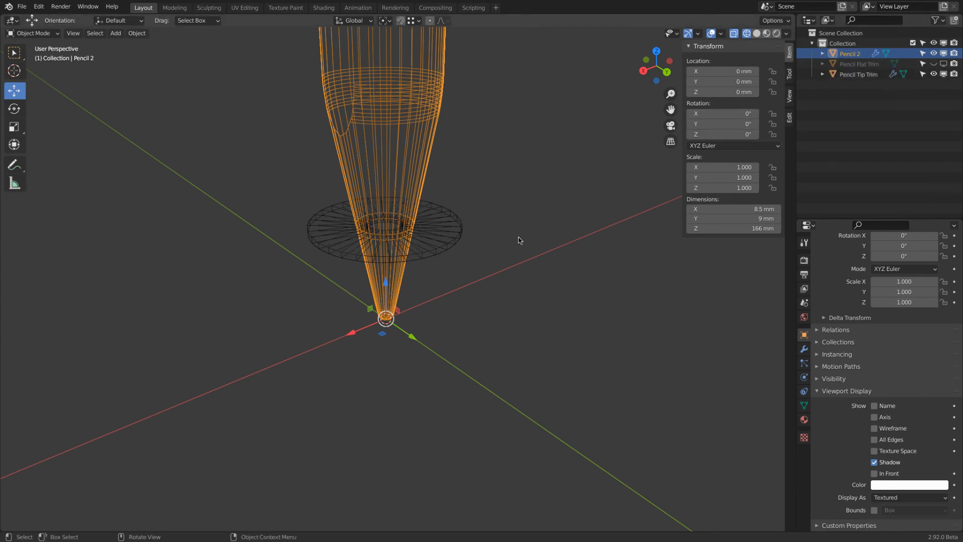
click(439, 245)
scroll(414, 230, up, 2)
scroll(401, 233, up, 5)
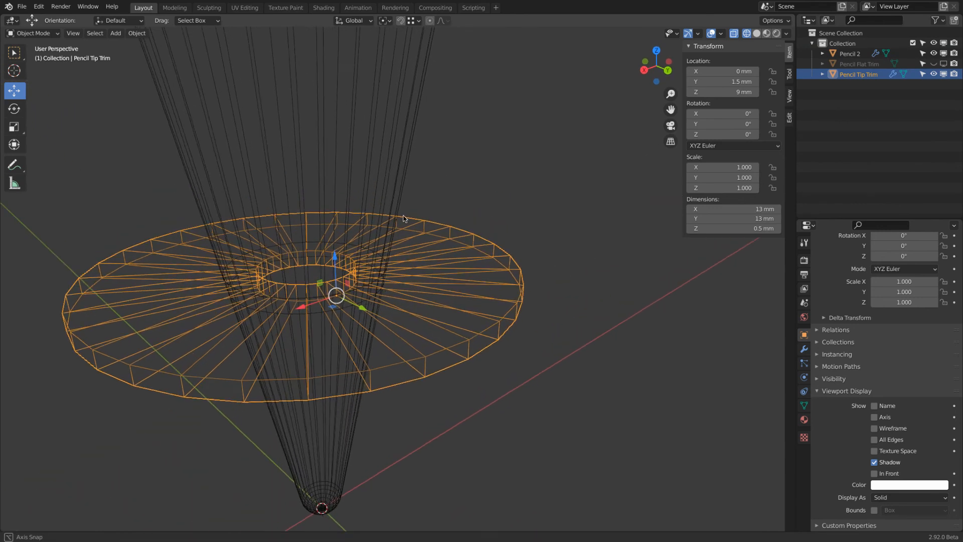
drag(326, 301, 326, 302)
right_click(326, 302)
drag(350, 349, 357, 351)
right_click(357, 351)
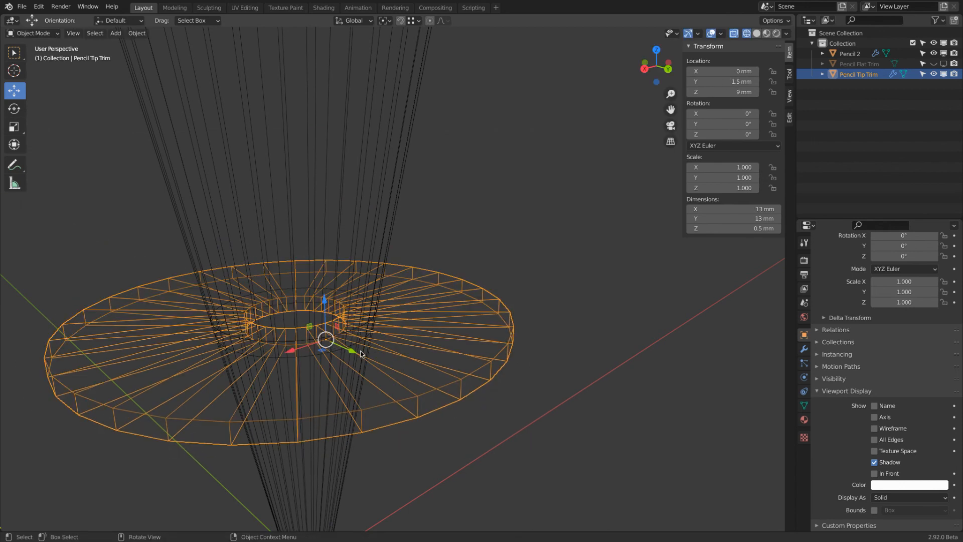
Try flipping the normals and turning off Calculate Order in Pencil Tip Trim's Screw modifier.
click(804, 349)
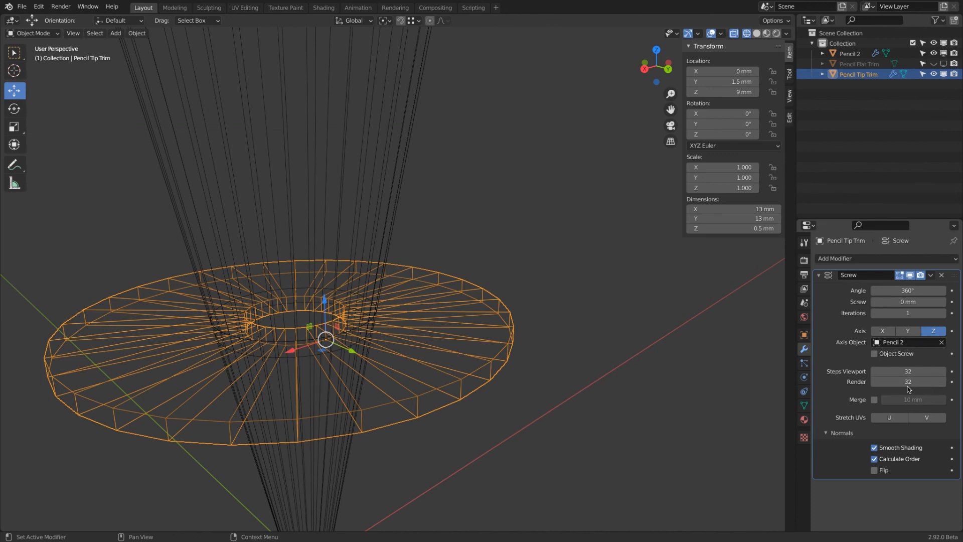
click(874, 471)
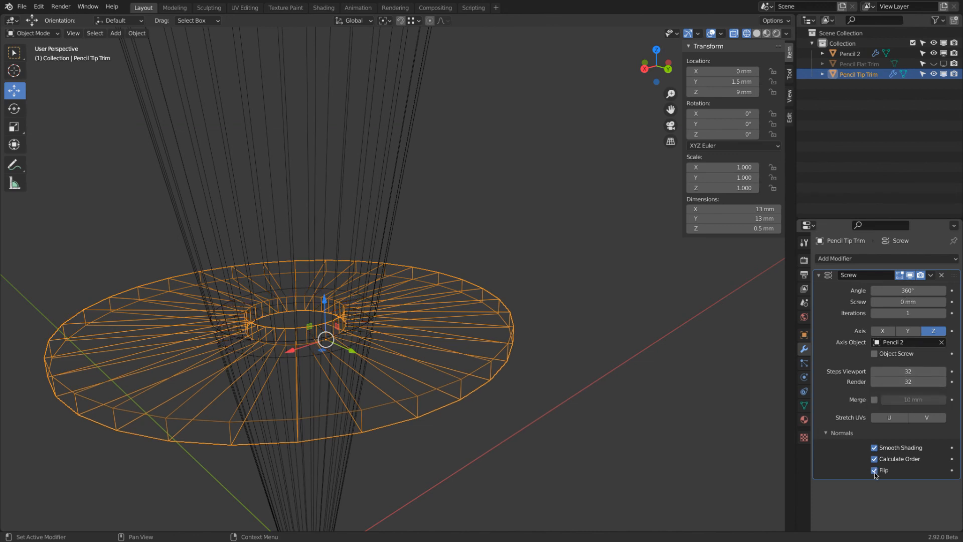
click(874, 470)
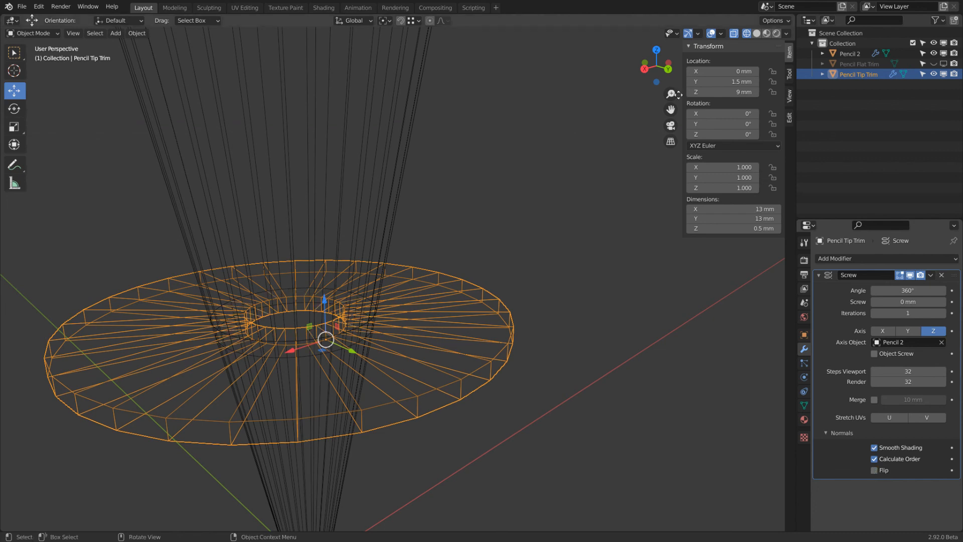
click(721, 33)
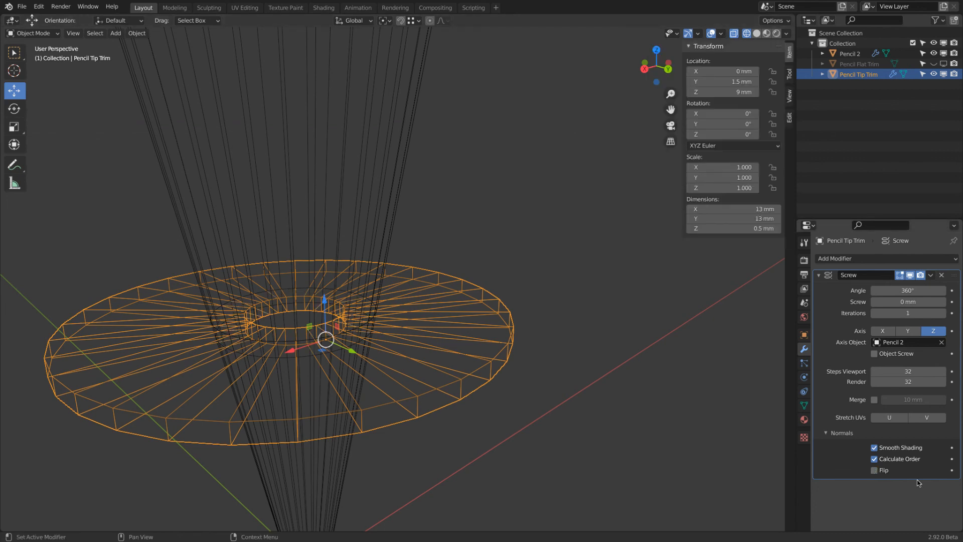
click(911, 462)
Enable the Face Orientation overlay and switch to solid shading to check the normals of the ring and pencil.
click(721, 33)
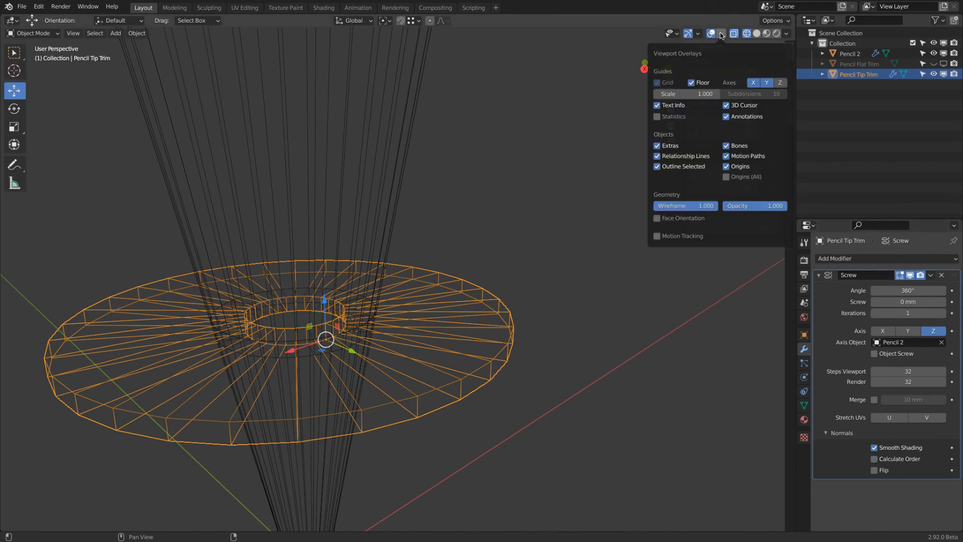
key(n)
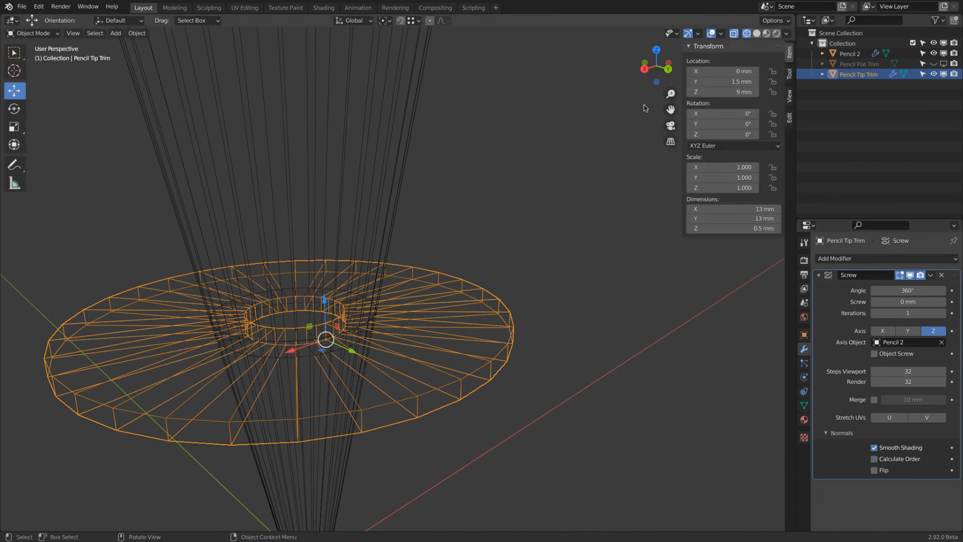
click(756, 34)
scroll(573, 182, down, 1)
middle_drag(559, 197, 555, 160)
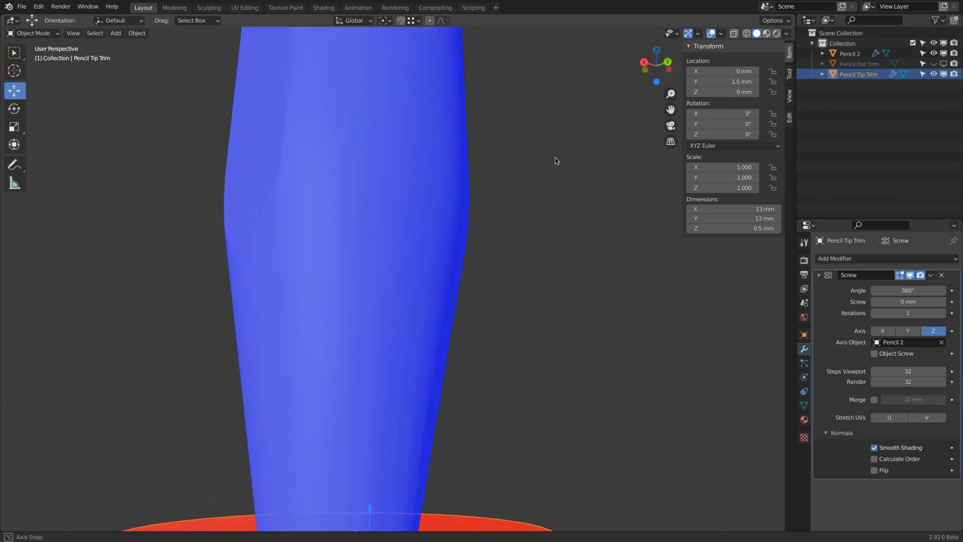
scroll(547, 227, down, 3)
scroll(549, 228, down, 3)
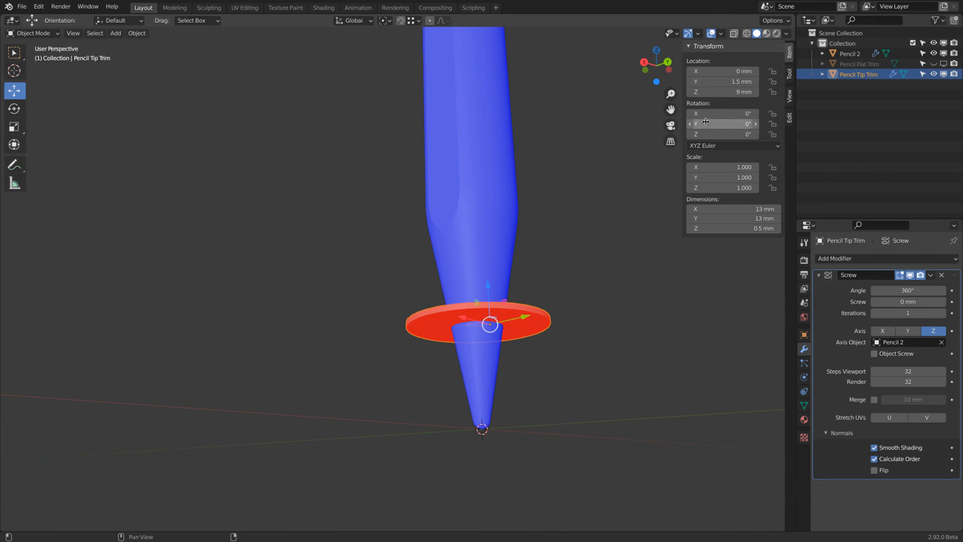
Flip the normals in Pencil Tip Trim's Screw modifier and hide the ring to inspect the groove cut in Pencil 2.
click(877, 471)
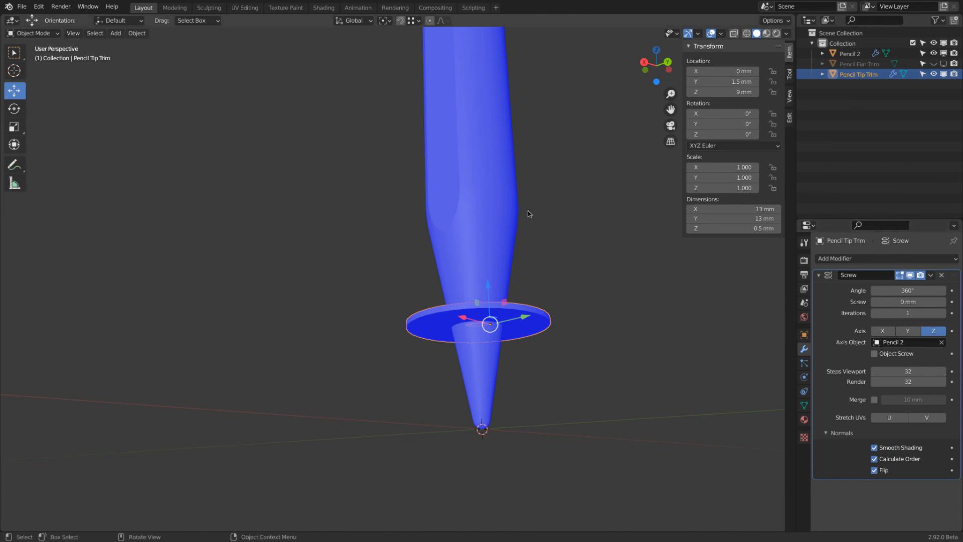
click(511, 210)
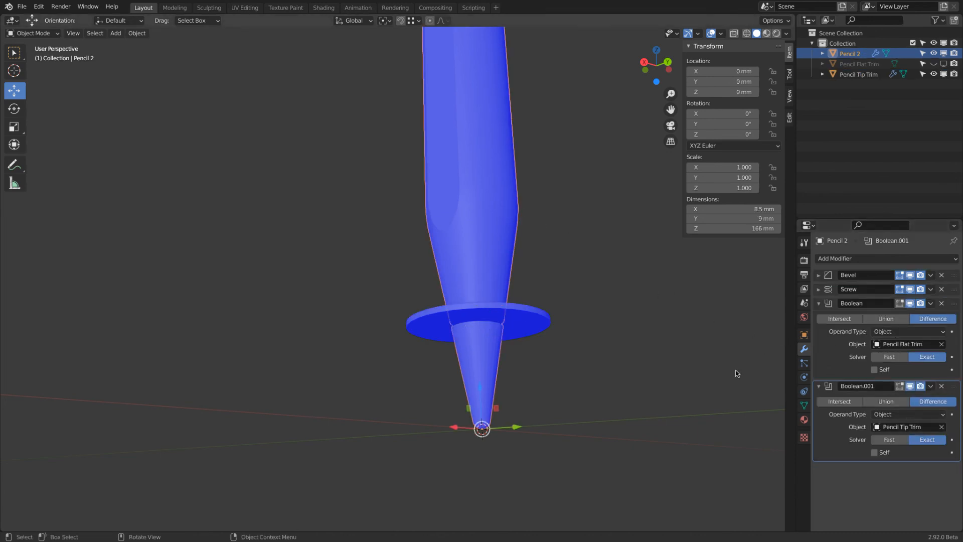
click(520, 323)
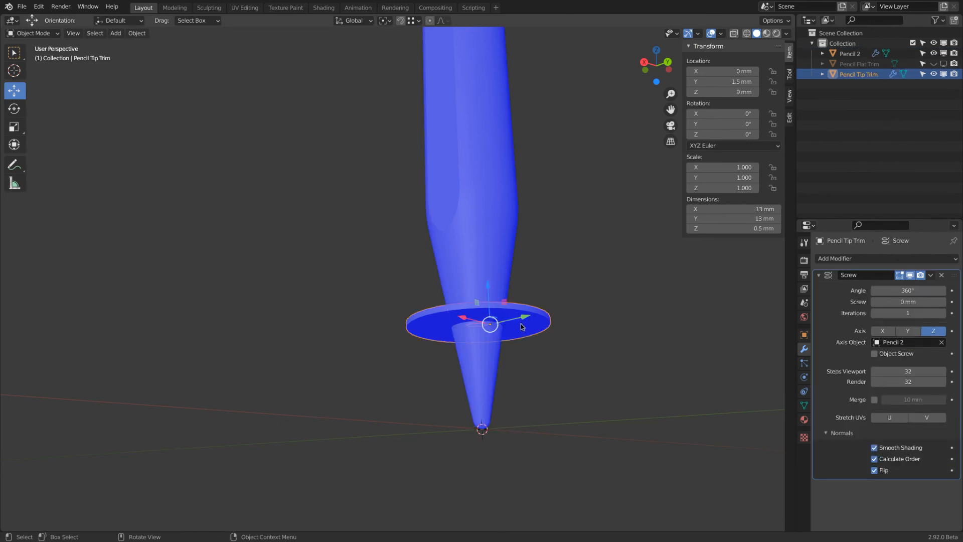
click(522, 327)
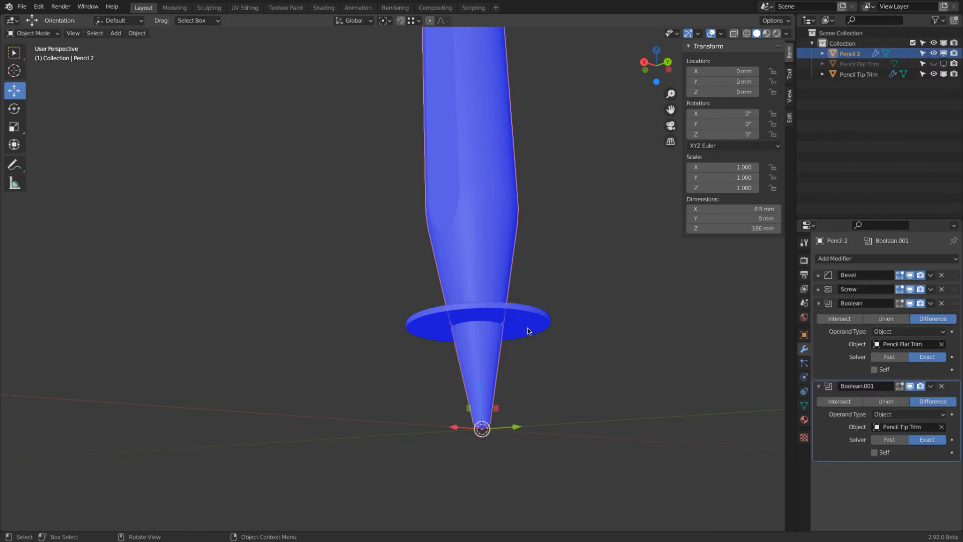
click(934, 74)
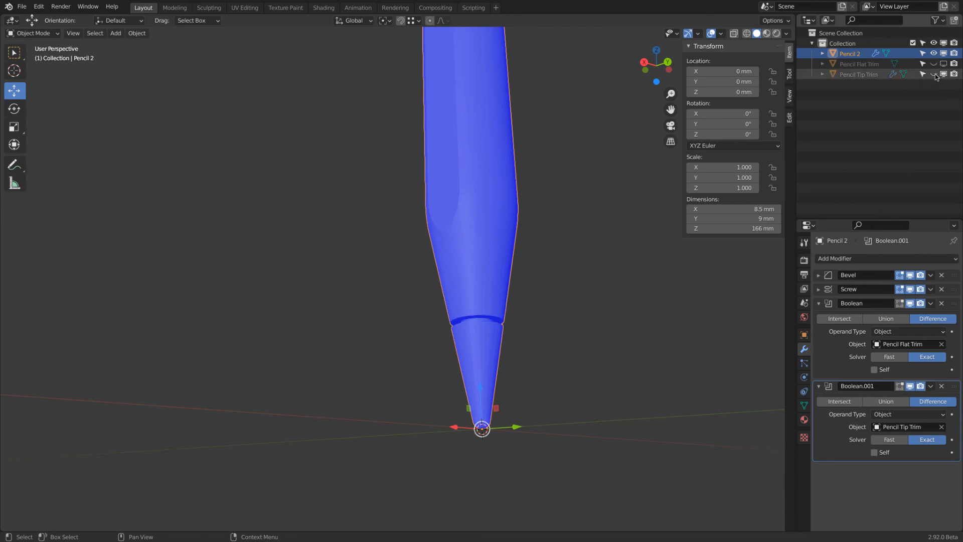
middle_drag(597, 212, 596, 242)
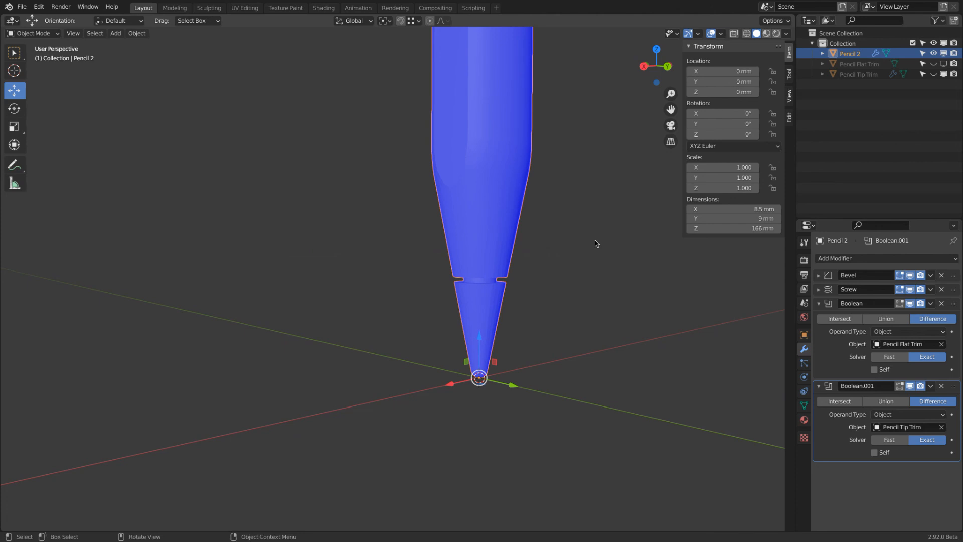
Show Pencil Tip Trim again to examine its position around the tip, and hide it once more to view the groove.
click(933, 74)
click(516, 283)
middle_drag(579, 218, 570, 260)
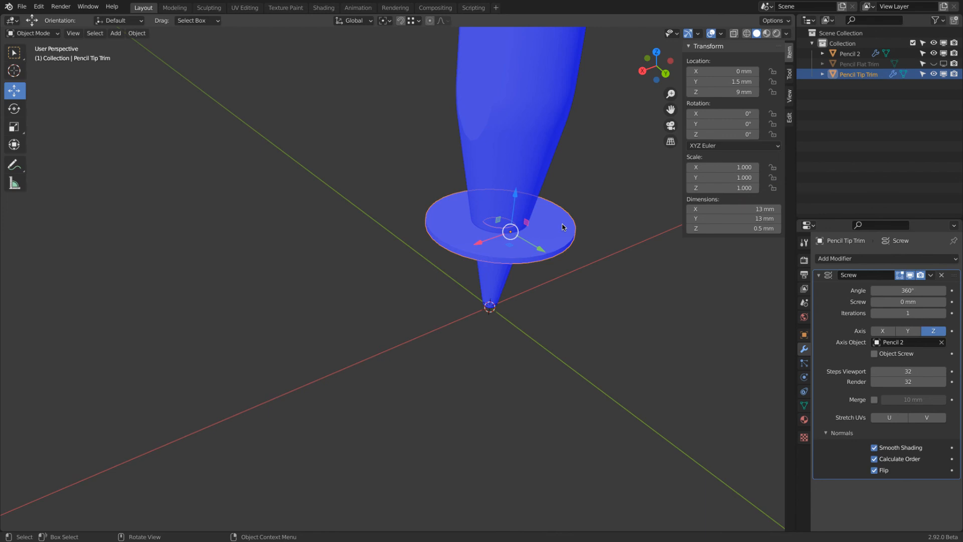
key(h)
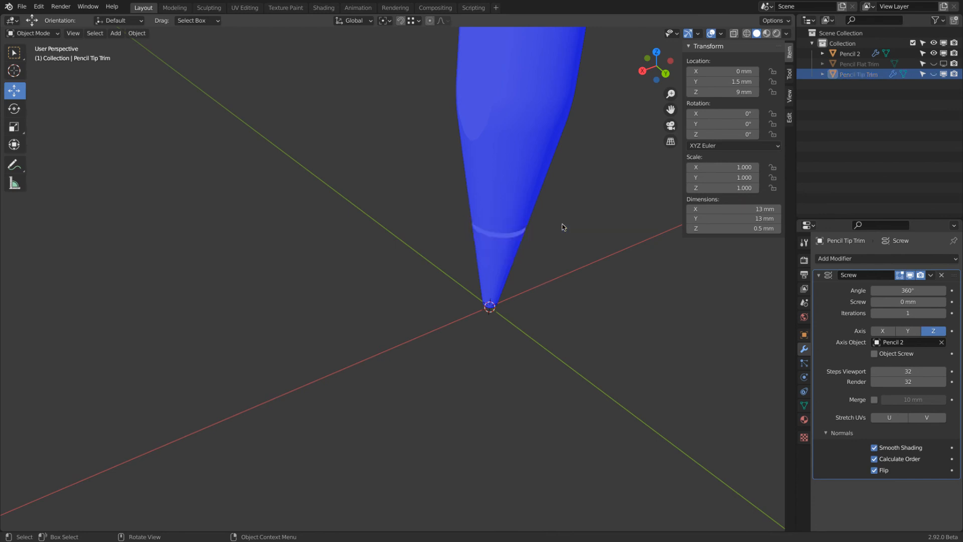
mouse_move(561, 226)
middle_down()
mouse_move(587, 179)
mouse_move(582, 189)
middle_up()
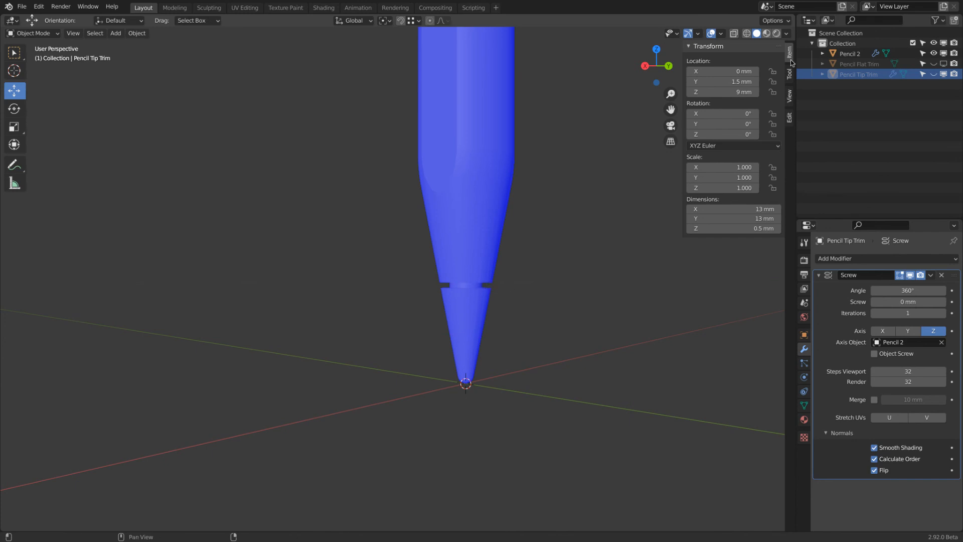
Turn off the Face Orientation overlay and view the whole pencil body in plain solid shading.
click(720, 33)
click(656, 218)
mouse_move(617, 215)
middle_down()
mouse_move(574, 200)
mouse_move(617, 206)
mouse_move(558, 155)
mouse_move(457, 303)
middle_up()
Rename the collection holding the pencil and its trim objects as Pencil 2.
double_click(843, 42)
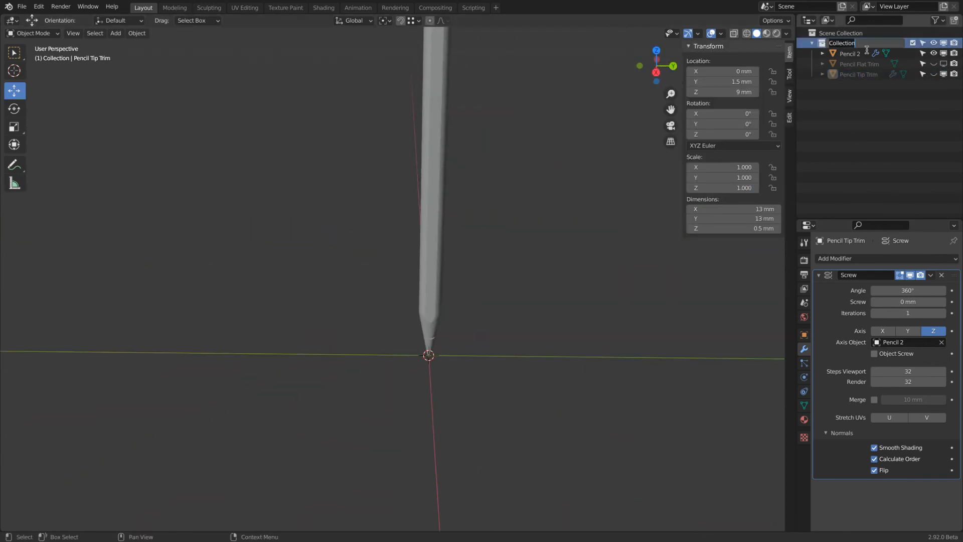
text(Pencil 2)
key(Return)
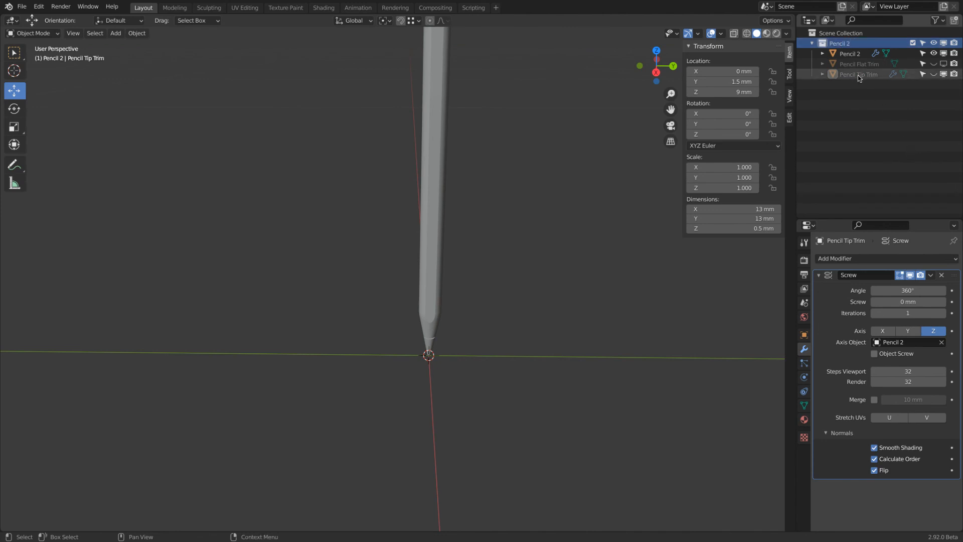
Unhide Pencil Flat Trim and Pencil Tip Trim and parent both to Pencil 2 with the Object parent type.
click(933, 63)
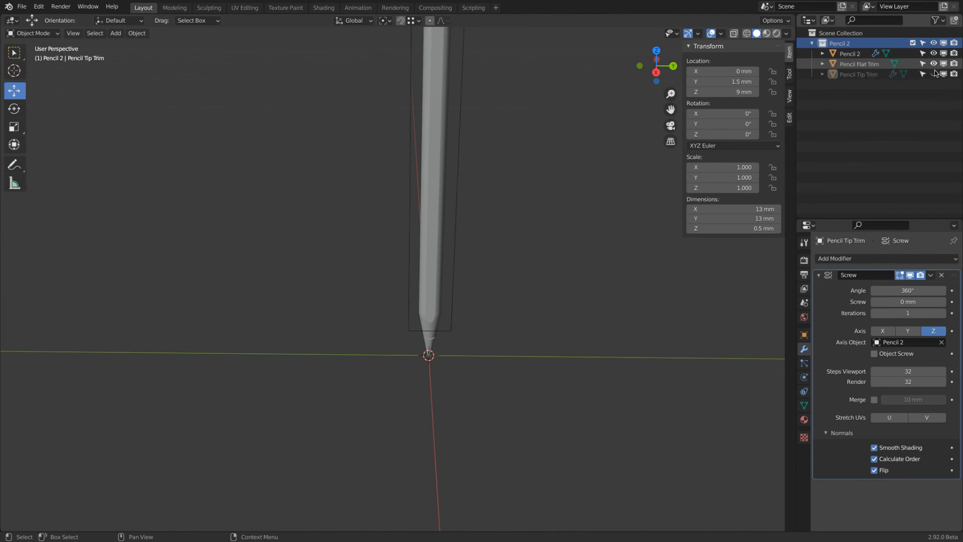
click(933, 73)
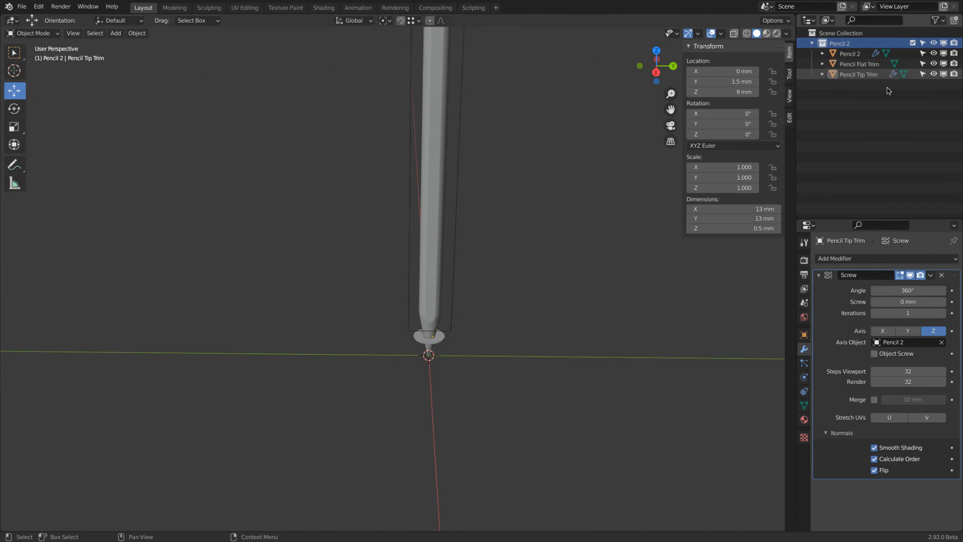
click(441, 344)
shift+click(455, 272)
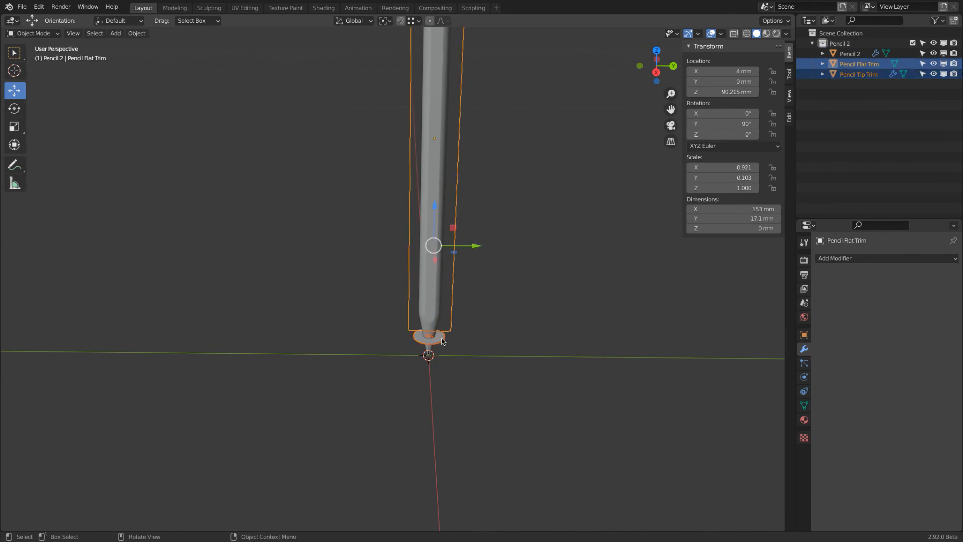
shift+click(436, 290)
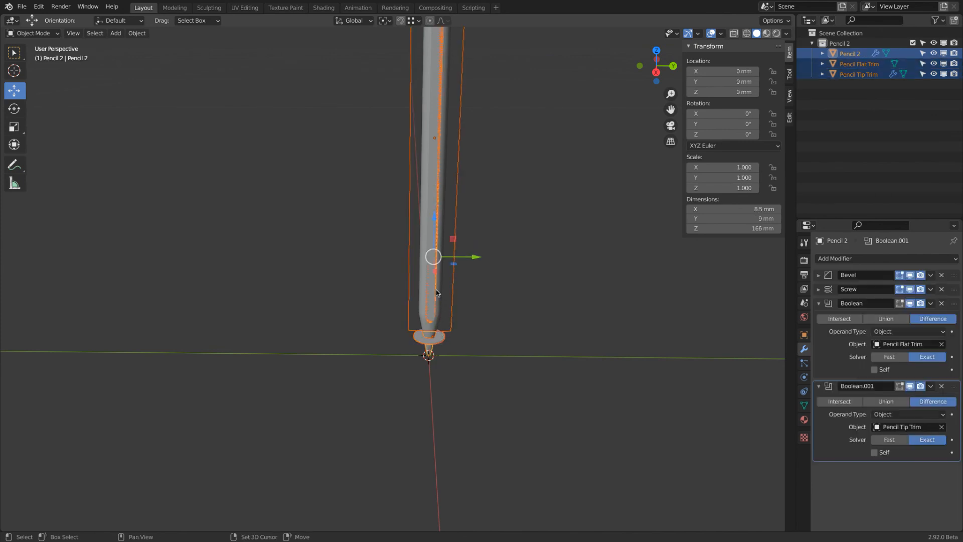
mouse_move(409, 297)
middle_down()
mouse_move(636, 269)
mouse_move(554, 247)
mouse_move(415, 300)
middle_up()
click(137, 34)
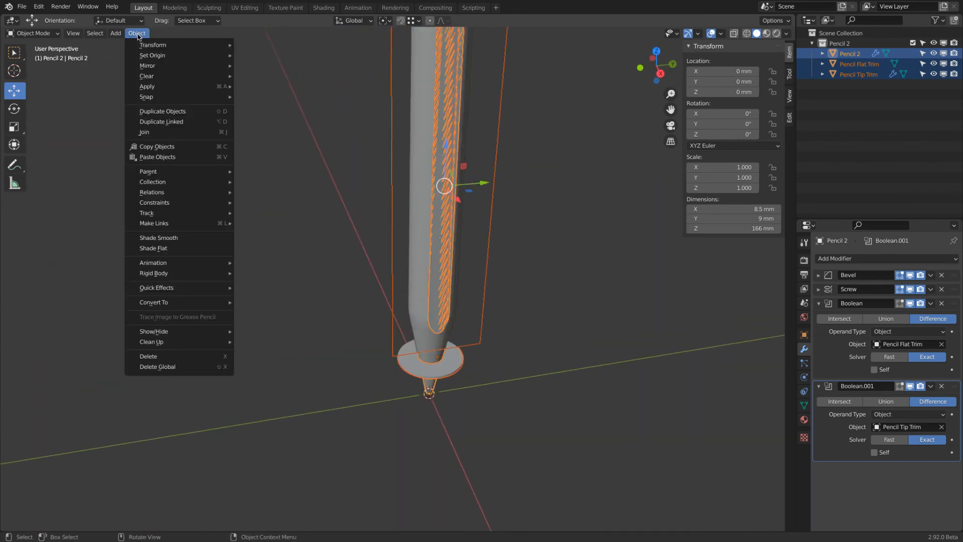
mouse_move(165, 172)
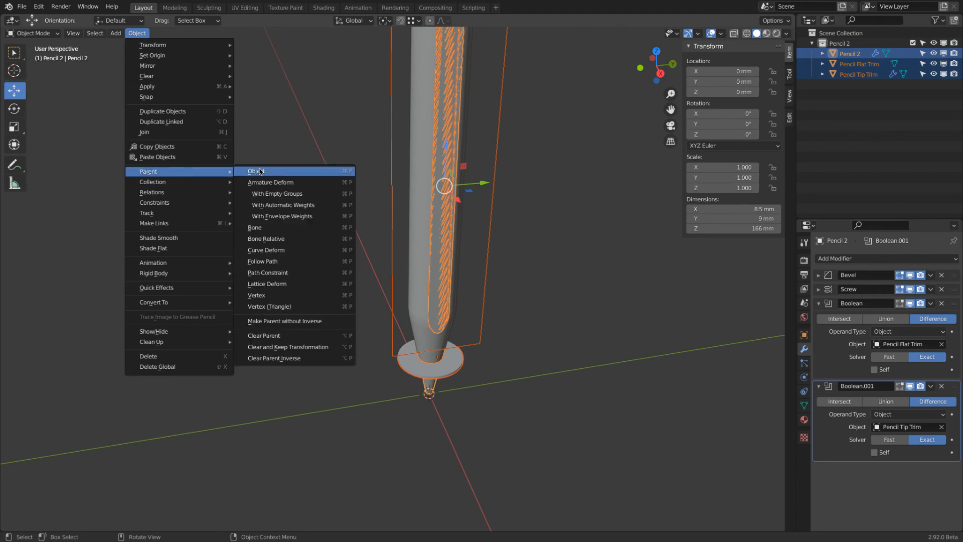
click(296, 173)
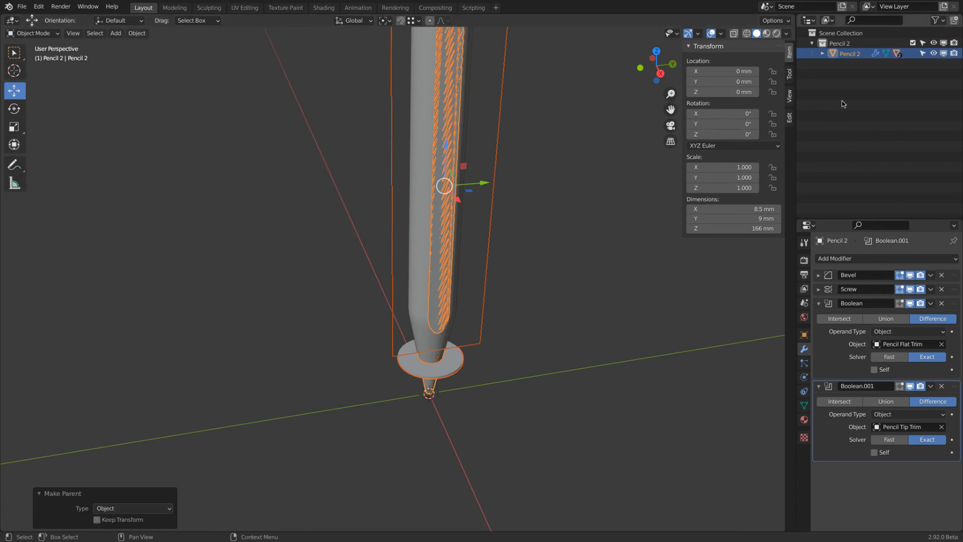
Expand Pencil 2's hierarchy, disable Pencil Flat Trim and Pencil Tip Trim in viewports, and hide both.
click(821, 53)
click(943, 84)
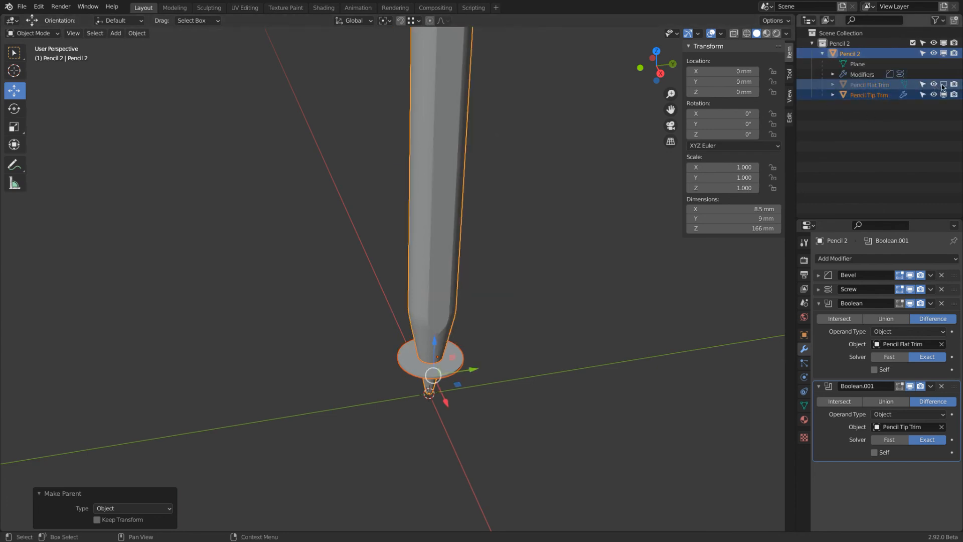
click(943, 95)
click(933, 84)
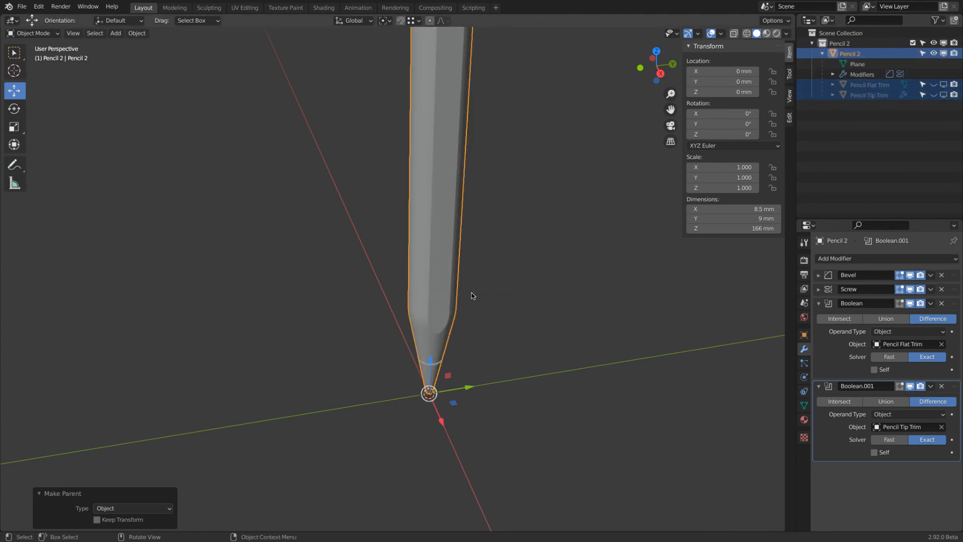
Select only Pencil 2 and test moving it freely together with its parented trim objects, cancelling the move.
click(441, 286)
middle_drag(441, 286, 454, 336)
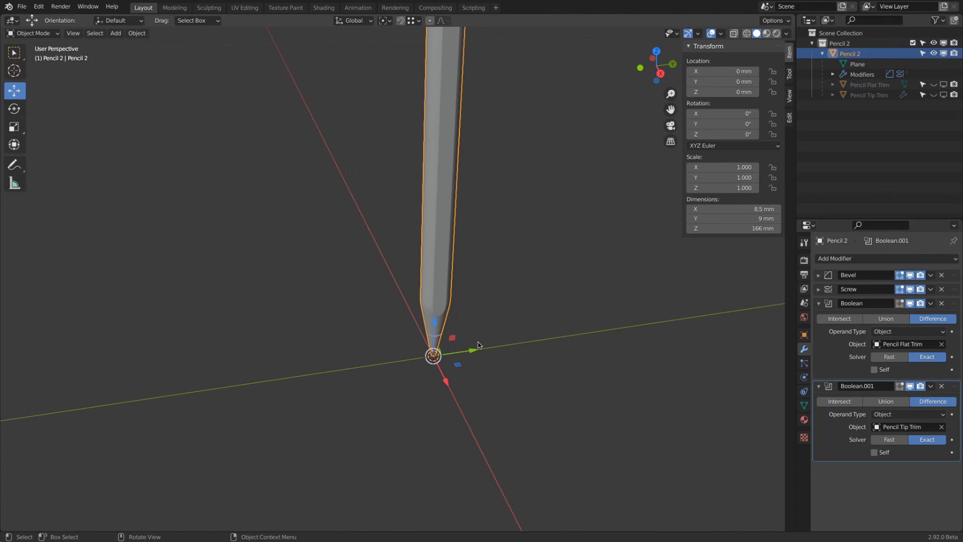
key(g)
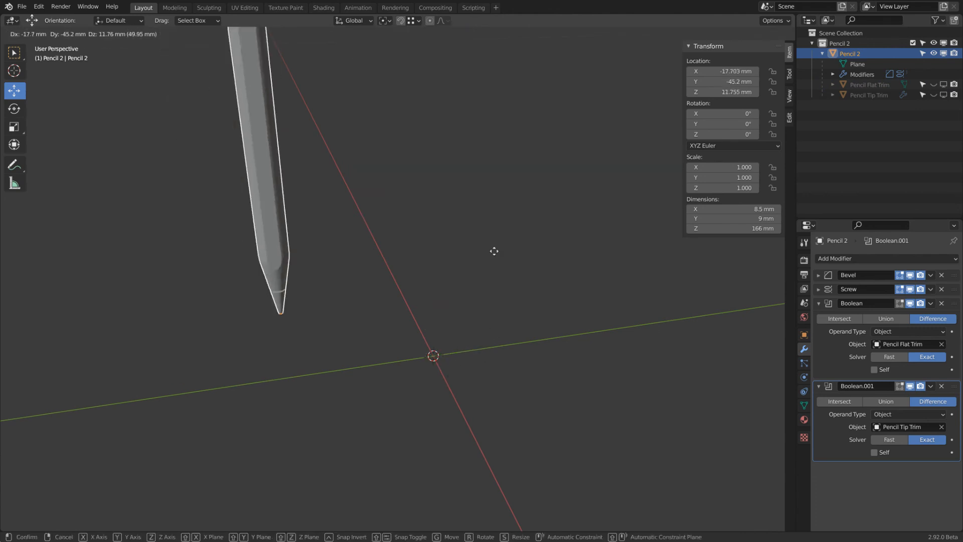
right_click(583, 291)
scroll(482, 268, down, 3)
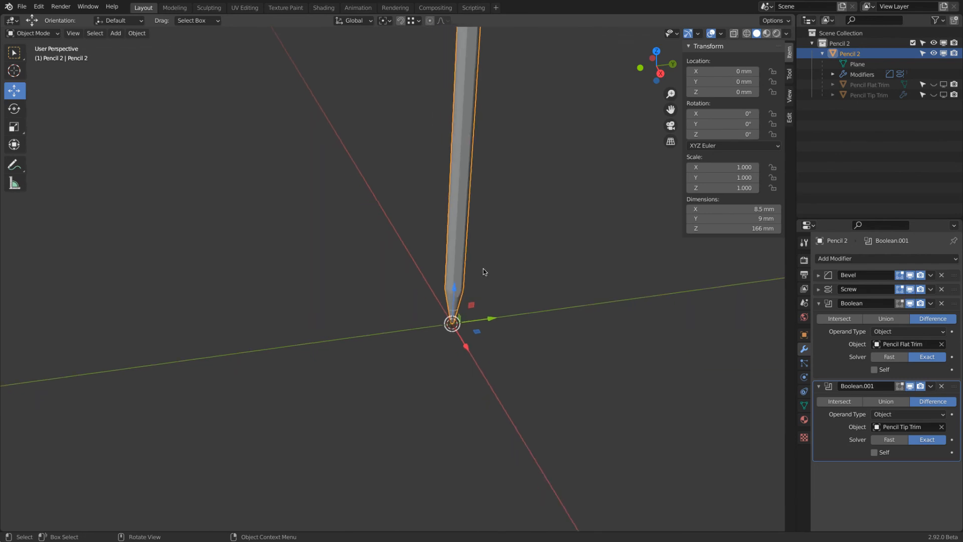
Save the file and view the pencil at full length and close to its tip.
key(ctrl+s)
scroll(483, 269, down, 5)
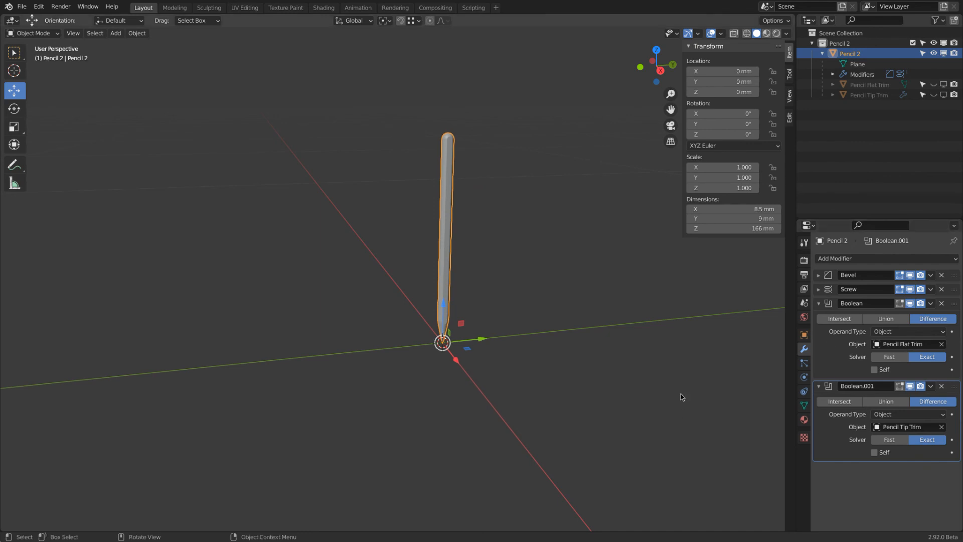
scroll(434, 378, up, 4)
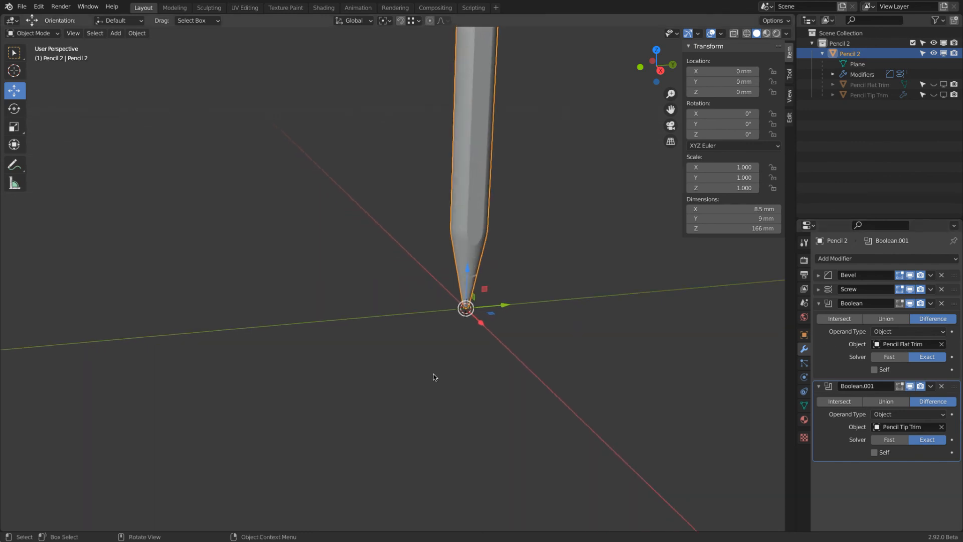